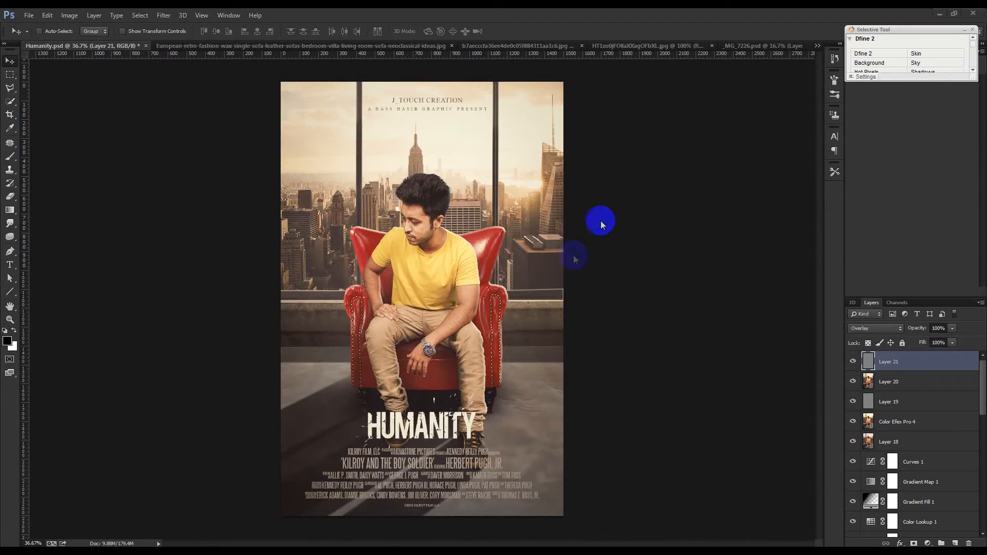
Step: View the original portrait in _MG_7226.psd and return to the Humanity.psd poster document
click(737, 47)
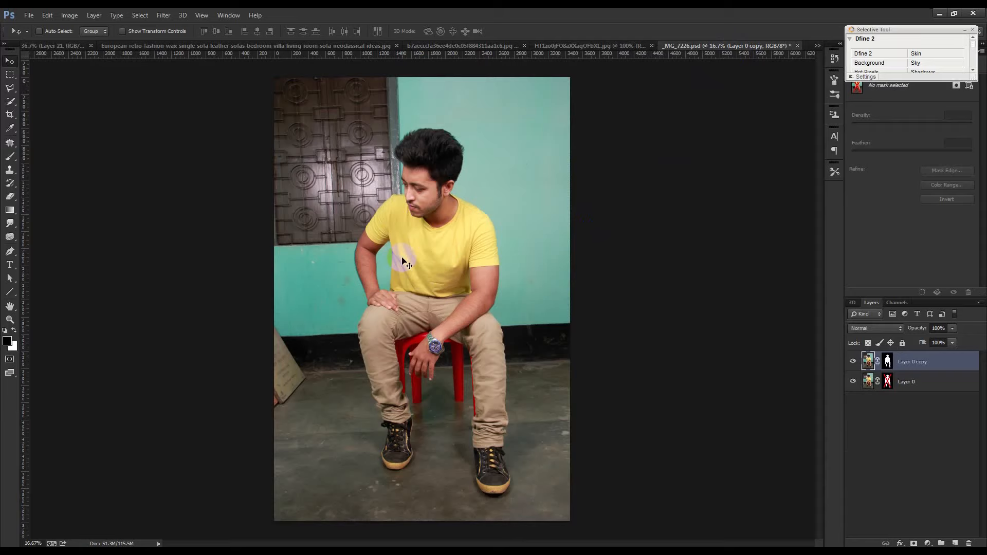
click(818, 45)
click(569, 49)
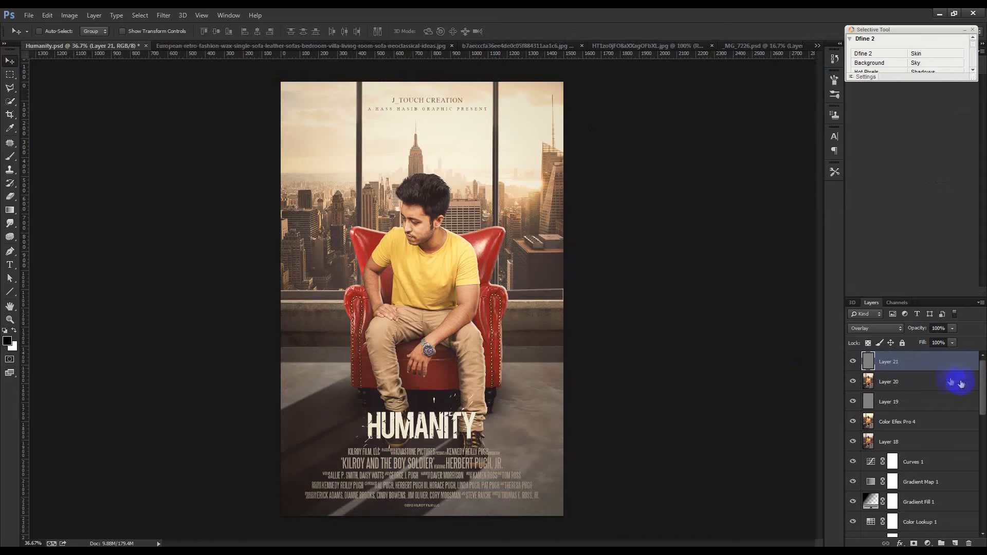
Step: Collapse Group 3 and hide every layer and group above it, including the text, adjustment layers, Group 1 and Group 2
scroll(980, 396, down, 10)
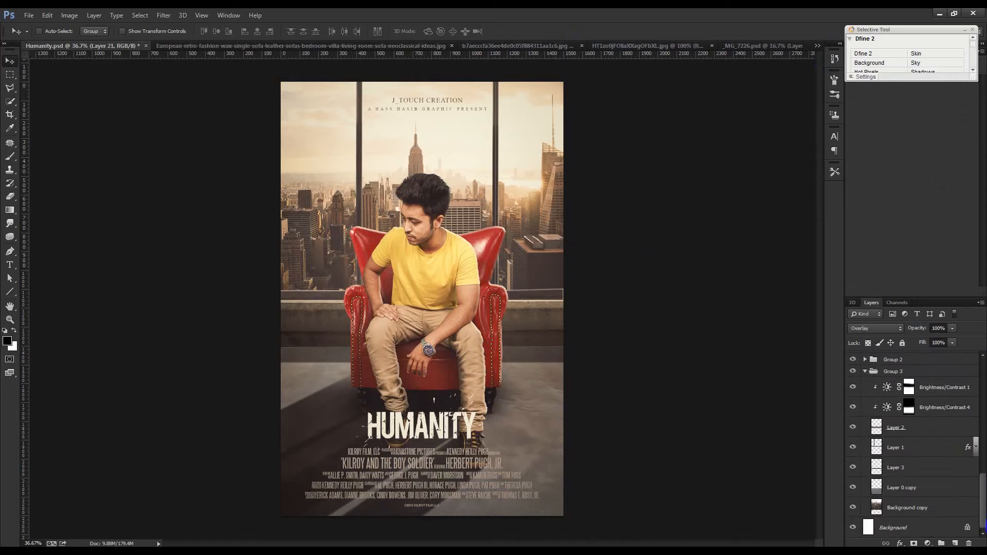
click(865, 372)
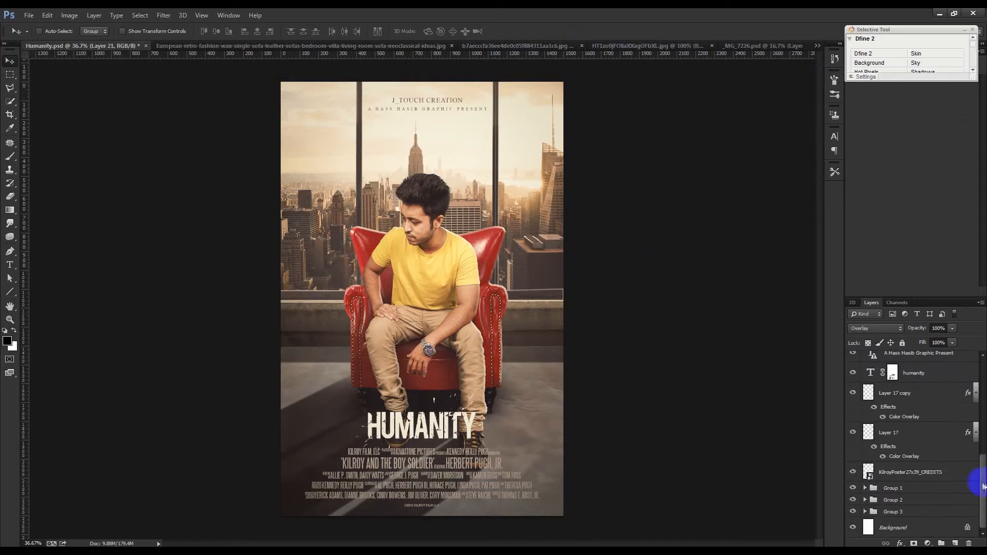
drag(981, 489, 975, 375)
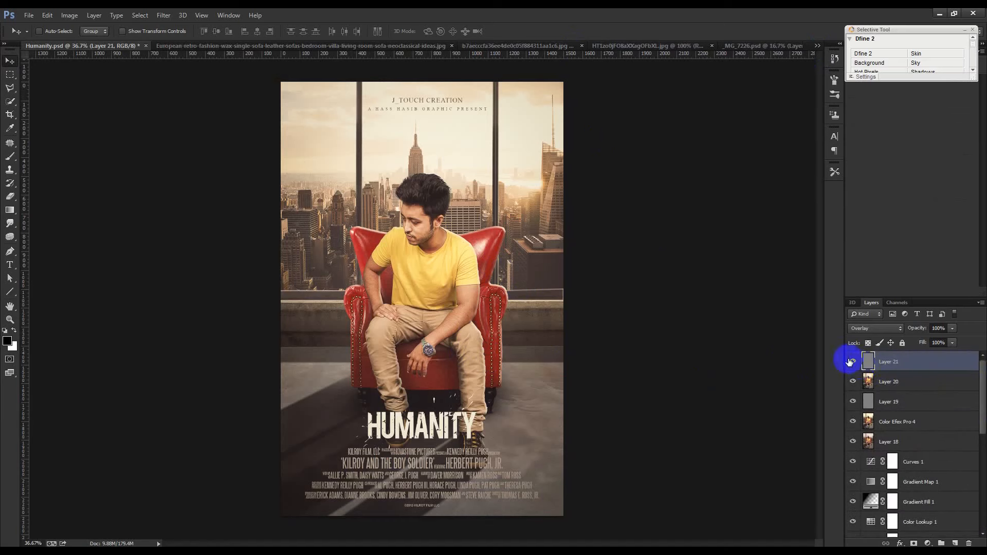
drag(852, 363, 854, 521)
click(975, 442)
click(972, 461)
click(854, 489)
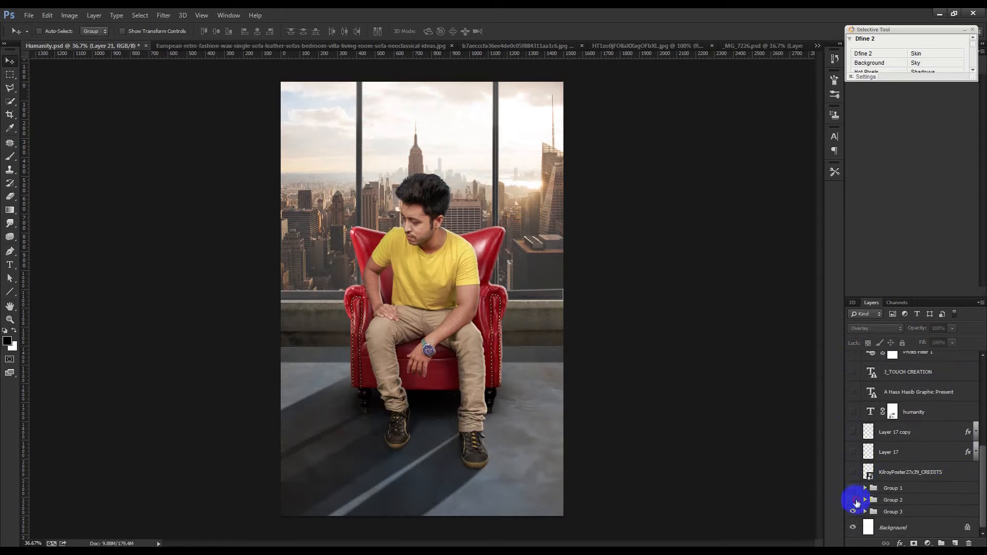
drag(857, 502, 856, 512)
Step: Expand Group 3 and hide all the layers inside it so only the white background remains
click(866, 512)
scroll(864, 494, down, 3)
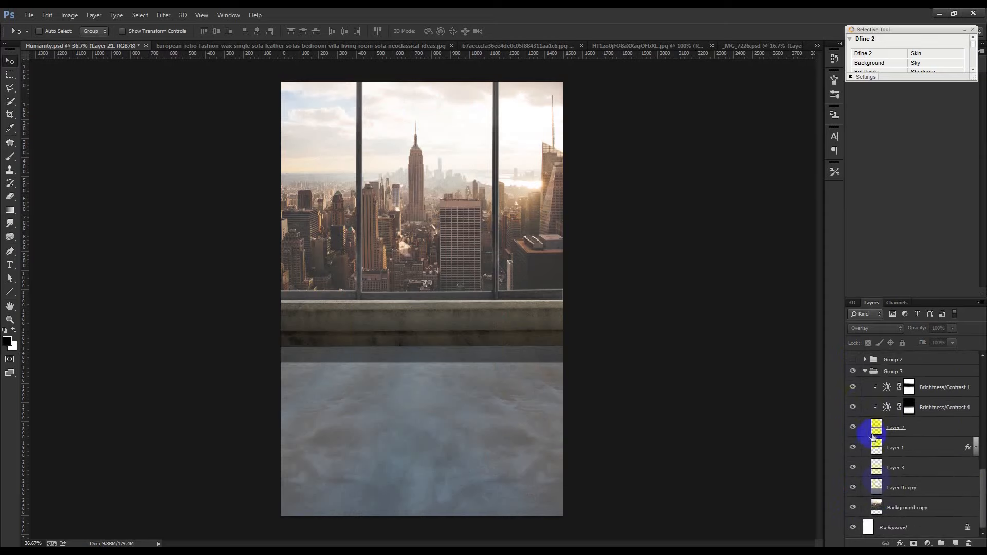
drag(856, 388, 867, 491)
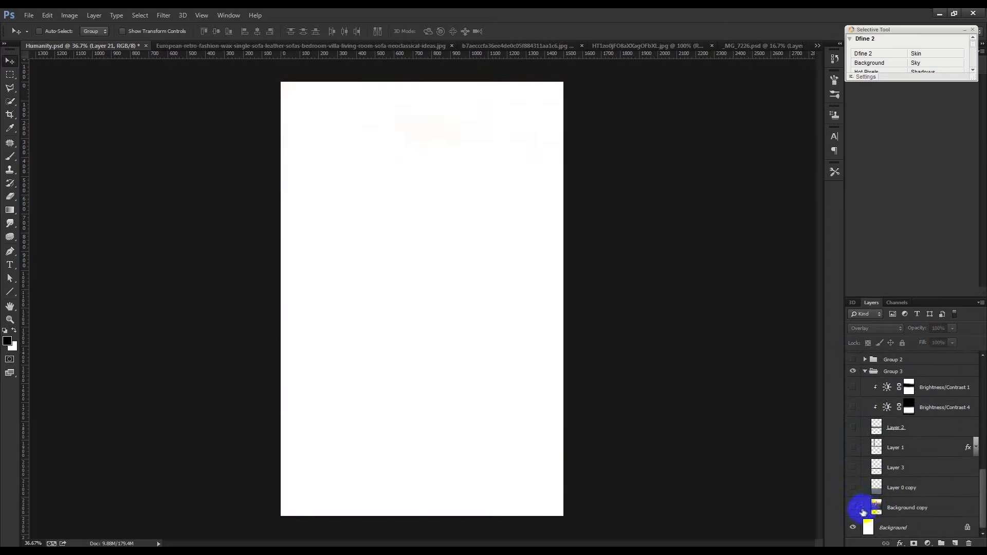
Step: Reveal Group 3's Background copy, Layer 0 copy, Layer 3, Layer 1 and Layer 2 one by one, from the skyline up to the wall
click(854, 508)
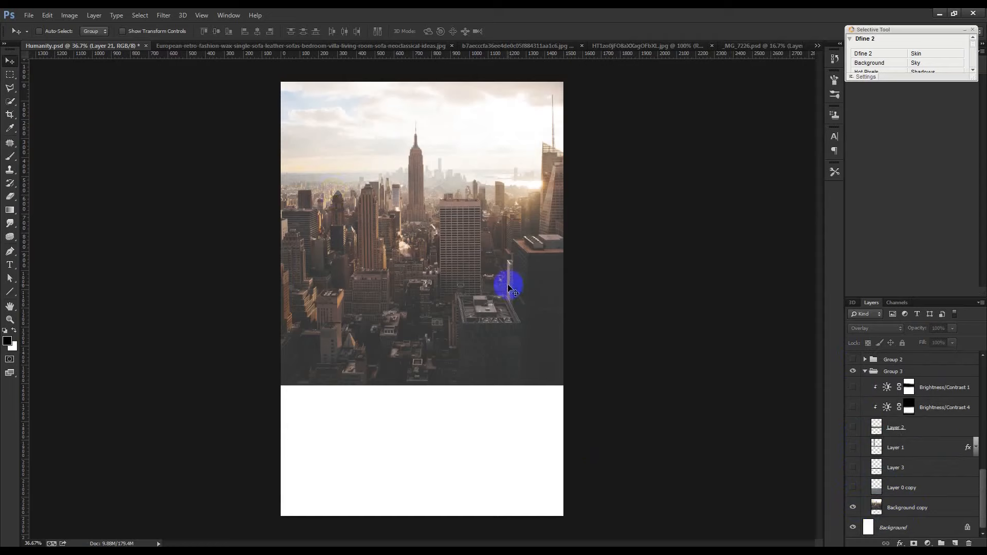
click(853, 490)
click(849, 471)
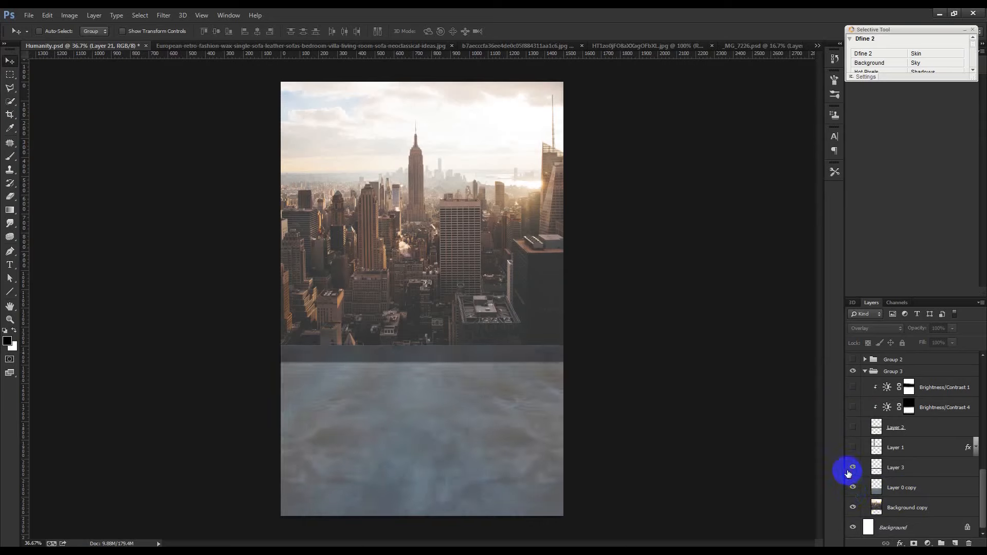
click(854, 448)
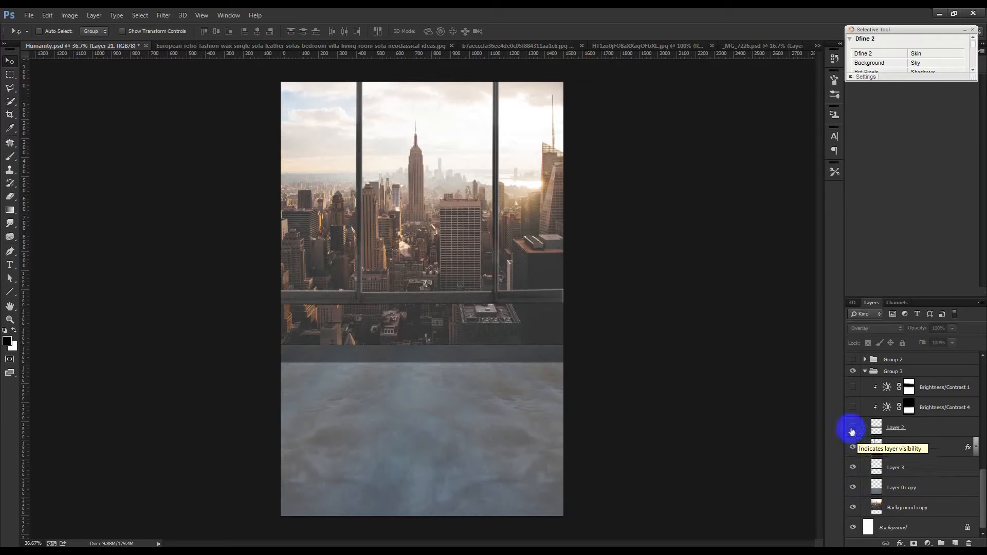
click(853, 428)
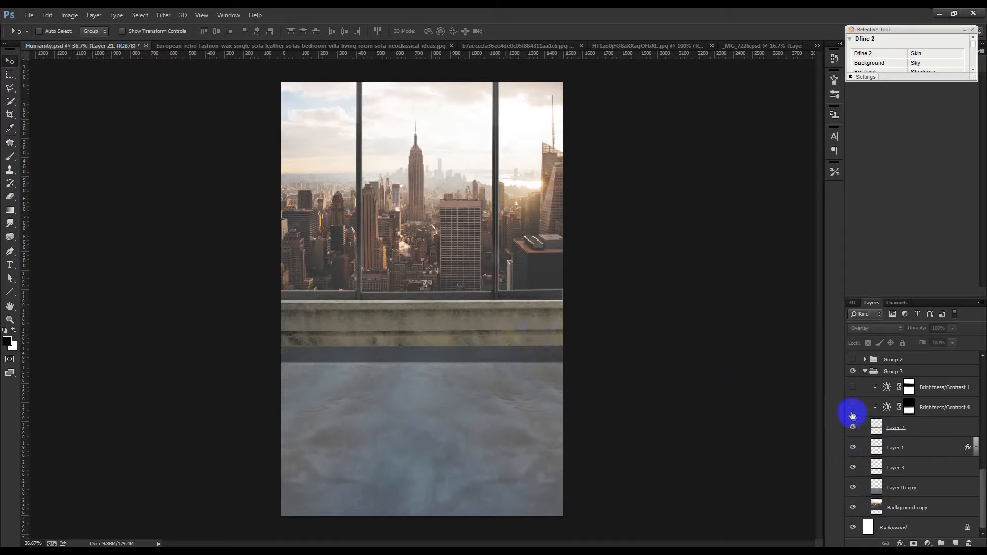
Step: Show the Brightness/Contrast 4 and Brightness/Contrast 1 adjustments over the wall, and collapse Group 3
click(852, 409)
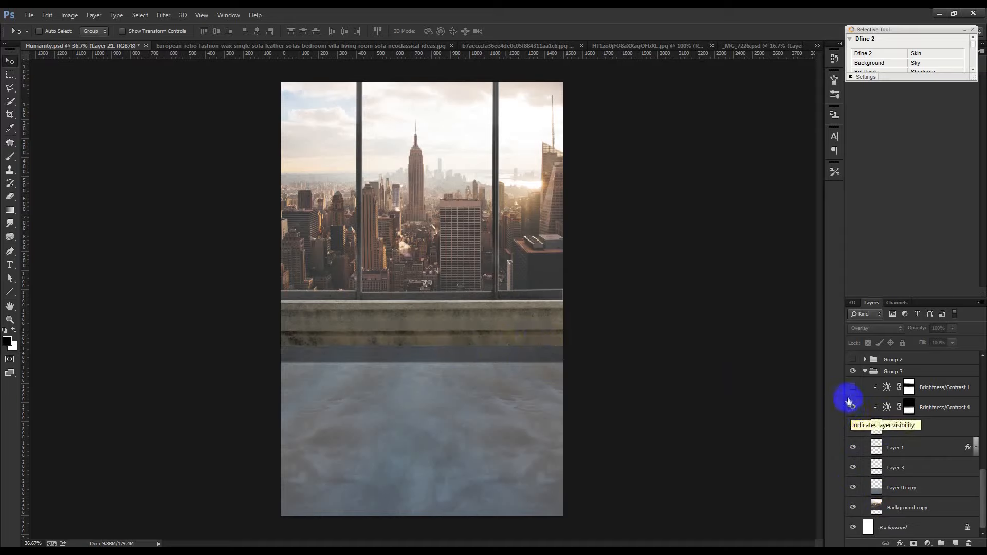
click(852, 409)
click(852, 409)
click(853, 392)
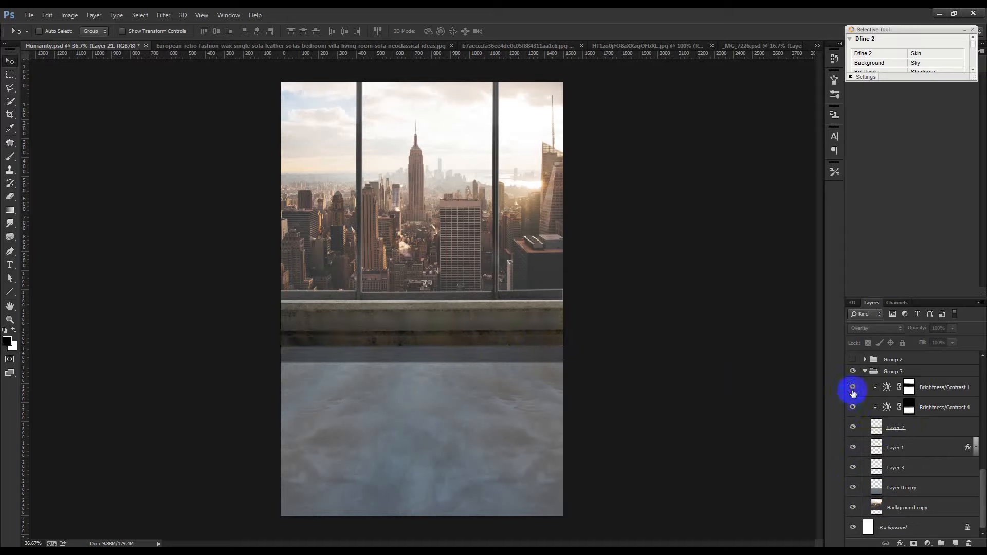
click(865, 372)
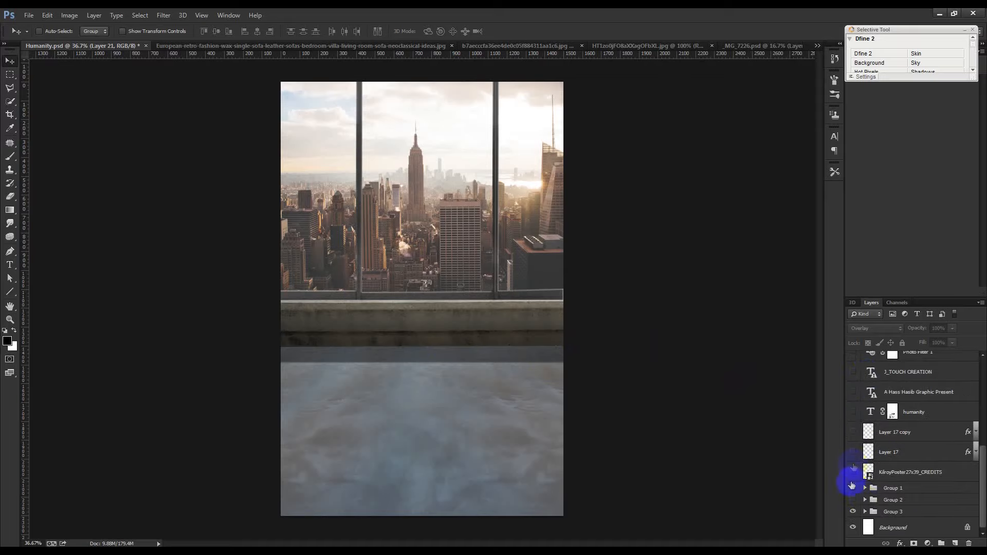
Step: Turn on and expand Group 2, hiding all its layers except the Shape 1 floor shadow
click(865, 501)
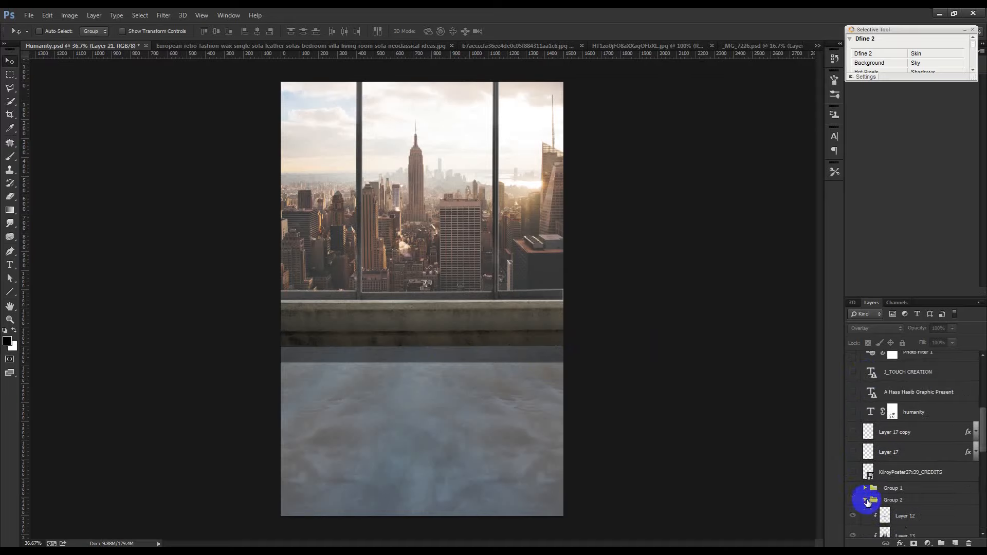
scroll(864, 502, down, 5)
click(853, 404)
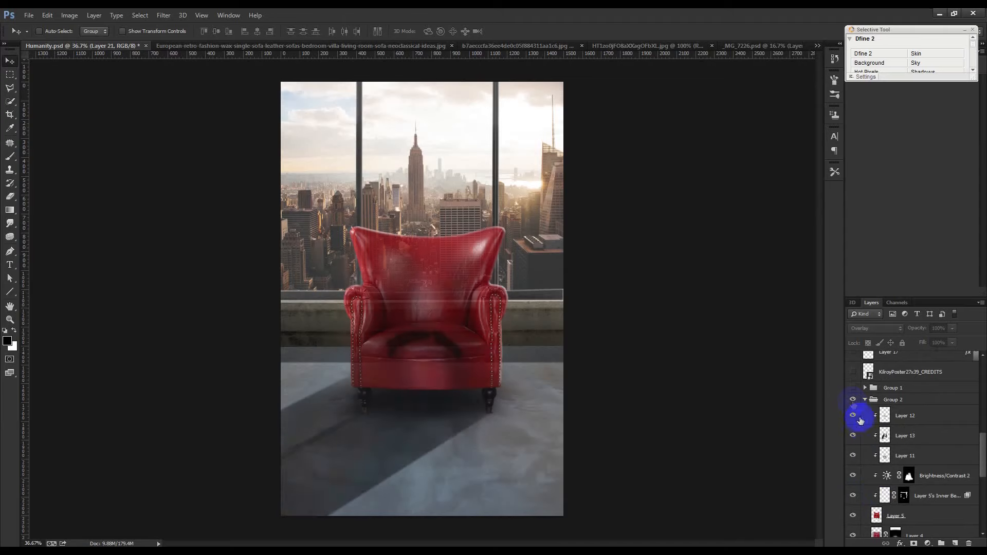
drag(854, 416, 854, 516)
click(854, 516)
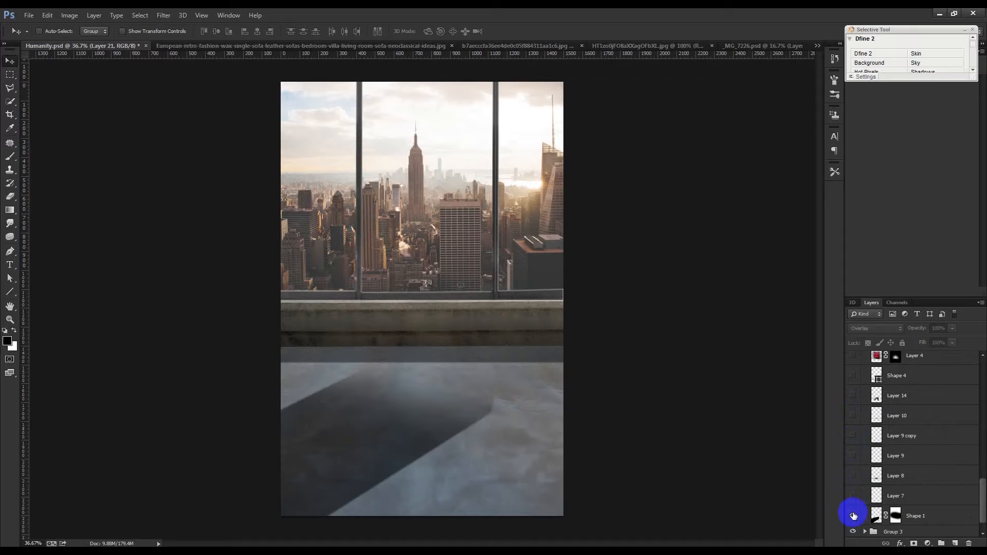
Step: Show the armchair layers in Group 2: Layer 4, Layer 5, its inner bevel layer and Brightness/Contrast 2
click(856, 496)
scroll(857, 489, up, 5)
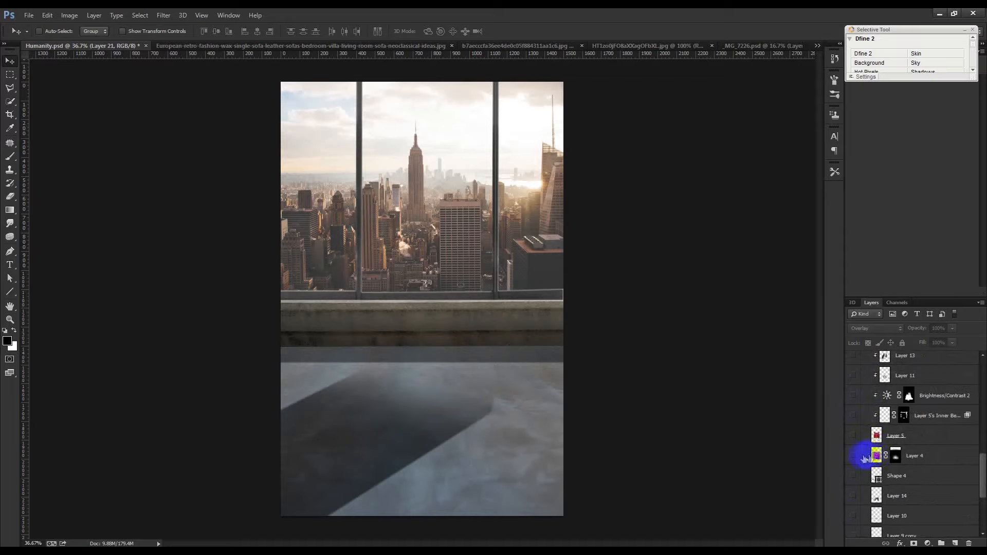
click(854, 456)
click(854, 435)
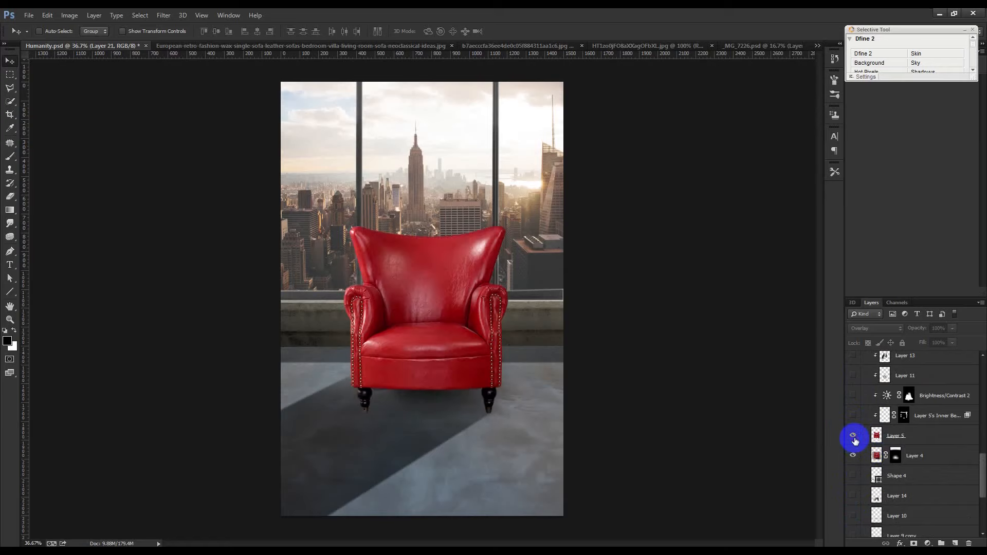
click(853, 415)
click(853, 396)
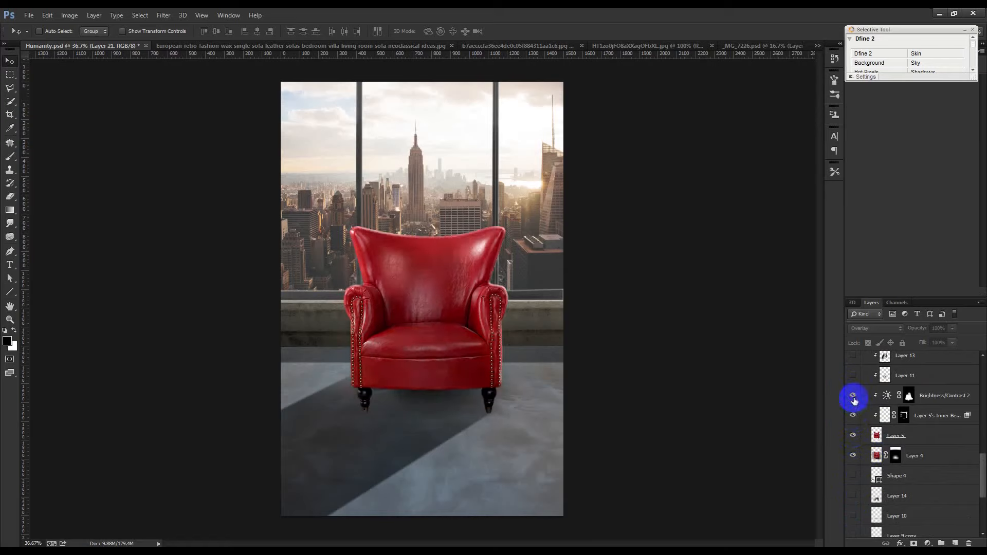
Step: Show the layers beneath the armchair in Group 2, from Shape 4 and Layer 14 down to Layer 7
scroll(856, 403, up, 1)
scroll(855, 422, down, 2)
click(853, 476)
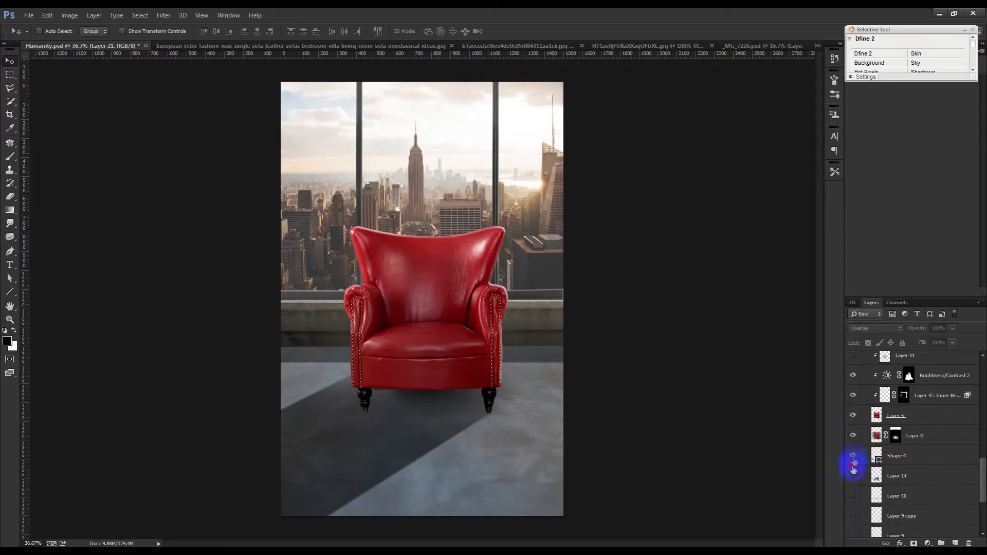
click(854, 496)
scroll(854, 498, down, 3)
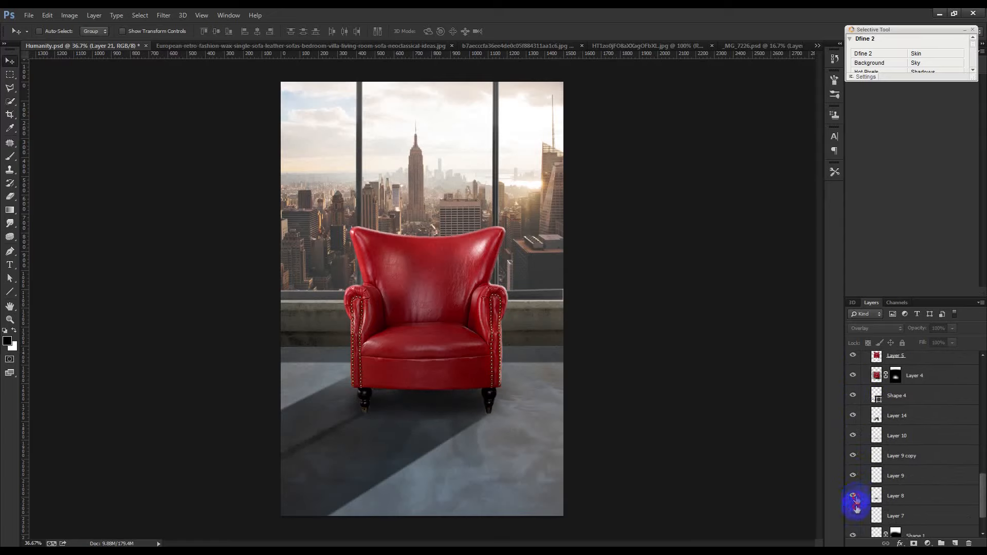
click(853, 515)
Step: Show the chair shading on Layers 11, 13 and 12, and collapse Group 2
scroll(859, 512, up, 2)
scroll(860, 505, up, 2)
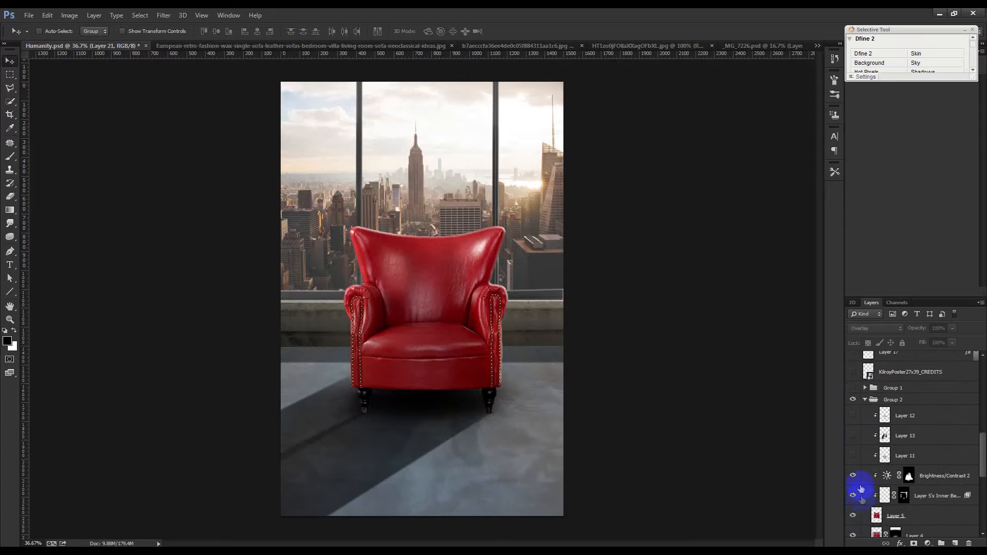
click(852, 436)
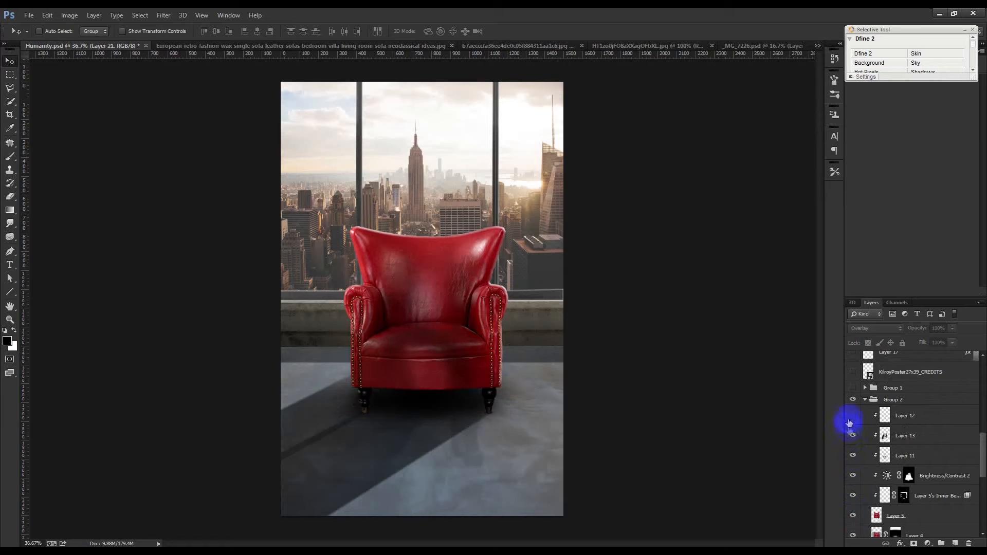
click(854, 416)
click(864, 403)
click(865, 402)
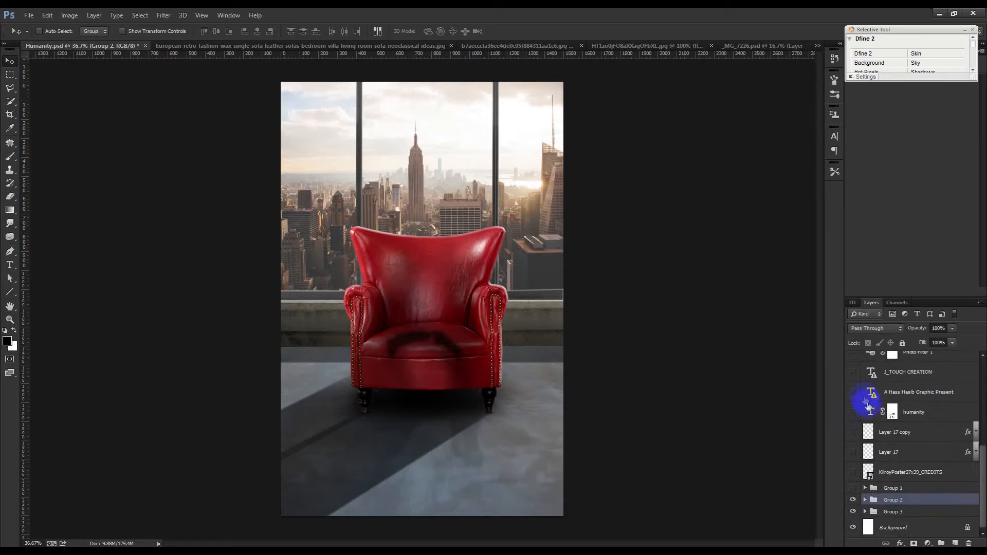
Step: Turn on and expand Group 1, hiding all its layers except the Shape 2 shadow
click(854, 488)
click(853, 488)
click(853, 488)
click(865, 489)
scroll(864, 483, down, 3)
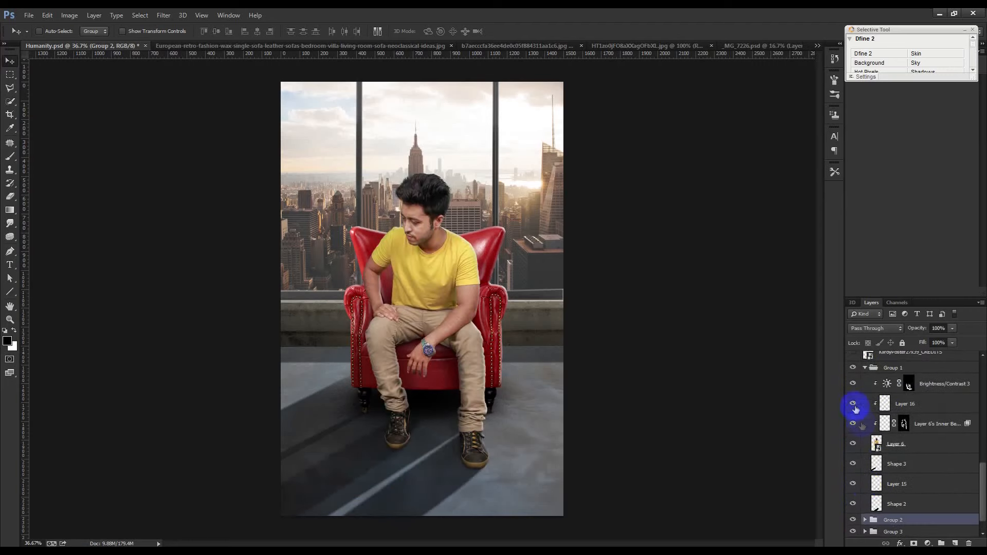
click(853, 422)
drag(853, 421, 855, 505)
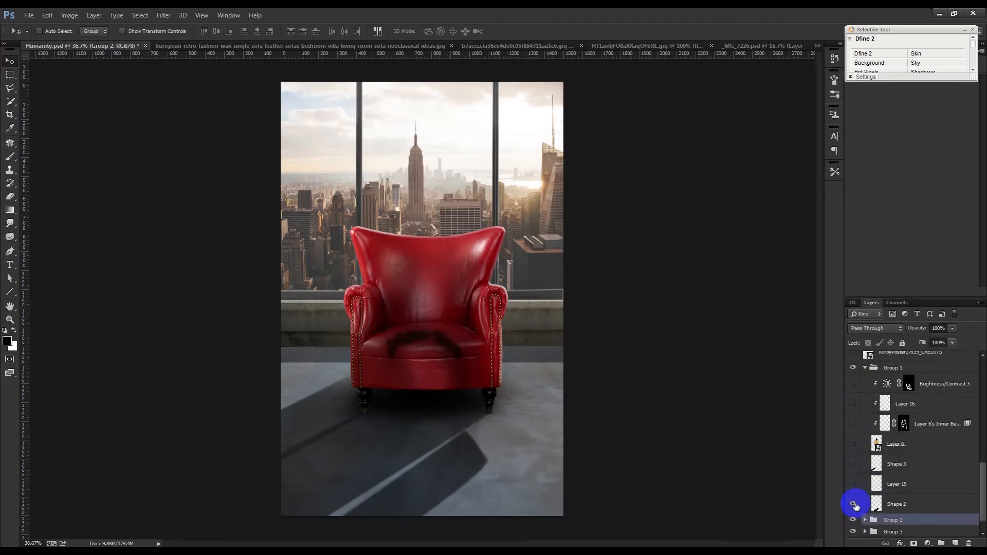
Step: Show the seated man's Layer 6 with its inner bevel, Layer 16, Brightness/Contrast 3, Shape 3 and Layer 15
click(853, 444)
click(853, 424)
click(854, 425)
click(855, 426)
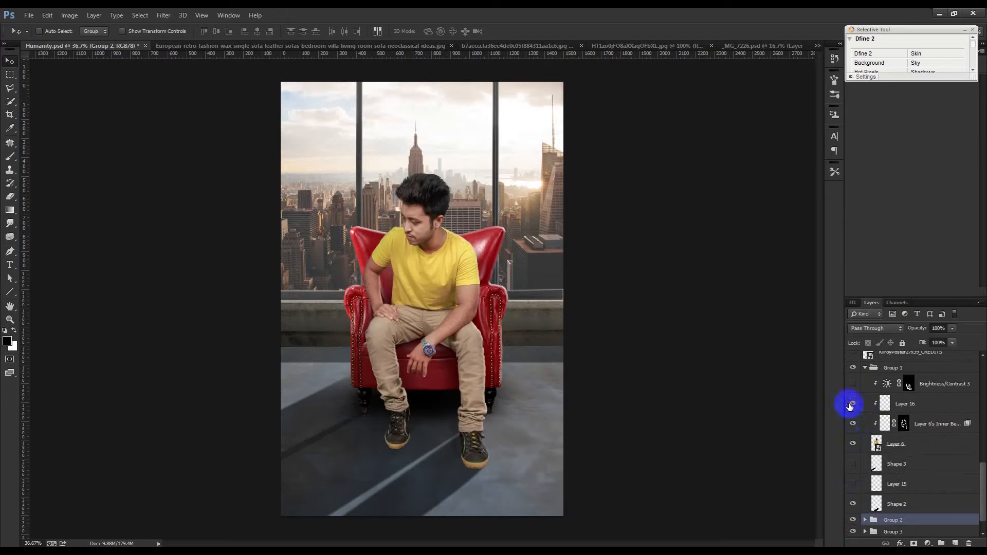
click(852, 385)
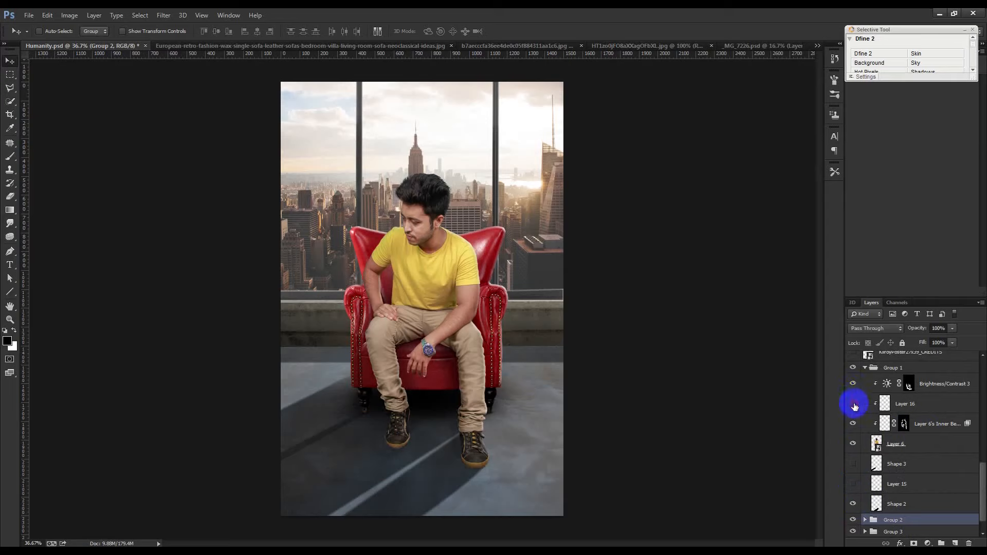
click(853, 464)
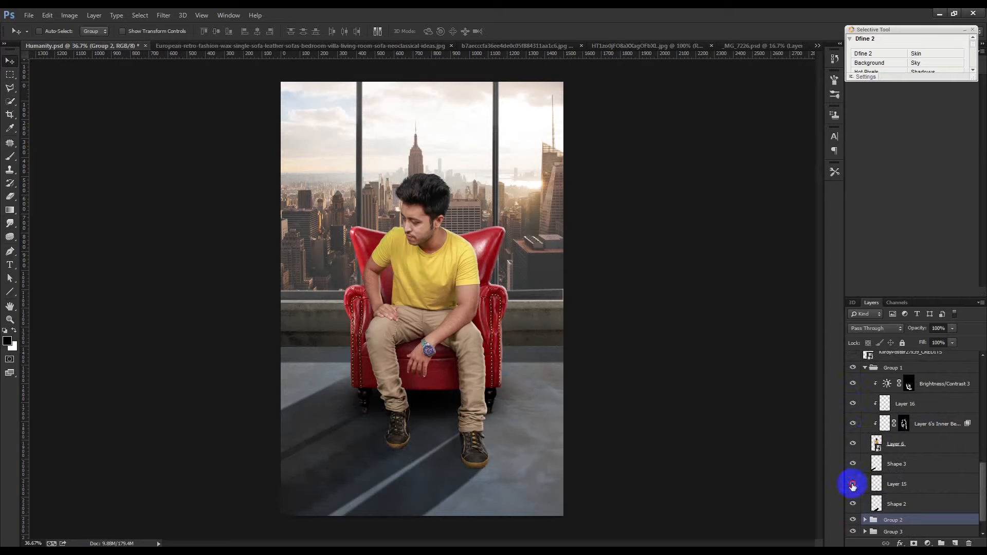
Step: Collapse Group 1 and show the poster credits, Layer 17, Layer 17 copy, the humanity title and both heading text layers
scroll(853, 497, up, 4)
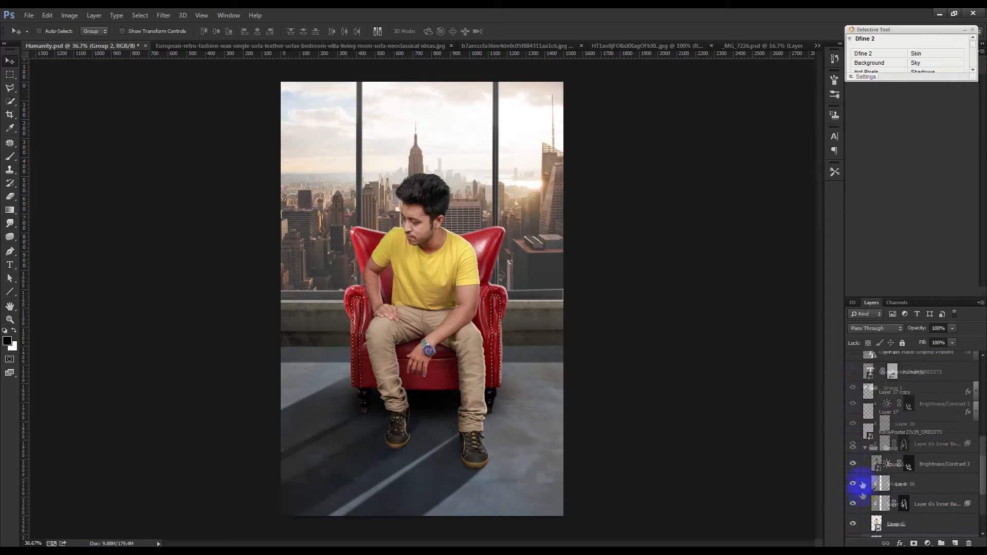
click(864, 448)
click(853, 472)
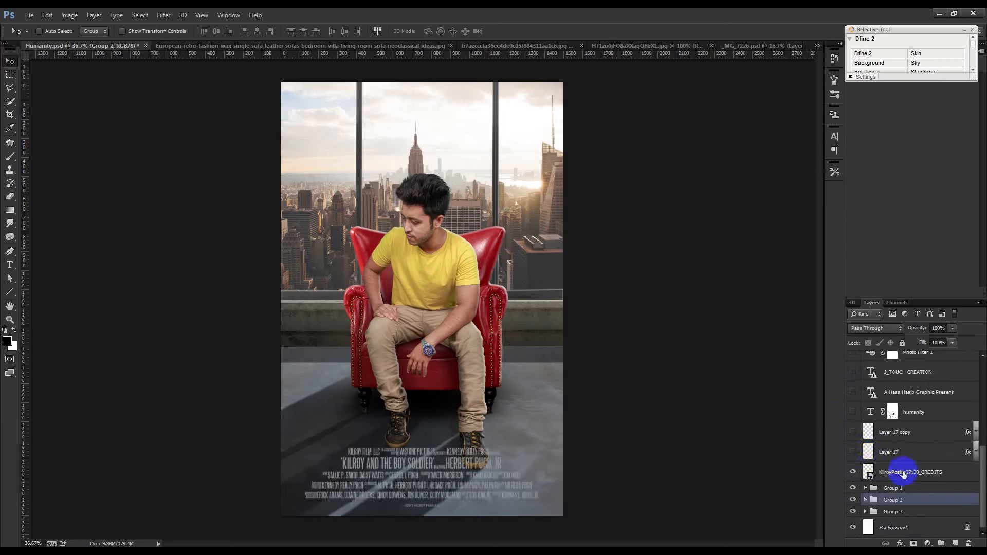
click(854, 453)
click(853, 432)
click(853, 412)
click(854, 393)
click(853, 372)
Step: Show the Photo Filter 1, Color Lookup 1, Gradient Fill 1, Gradient Map 1 and Curves 1 adjustment layers
scroll(858, 396, up, 1)
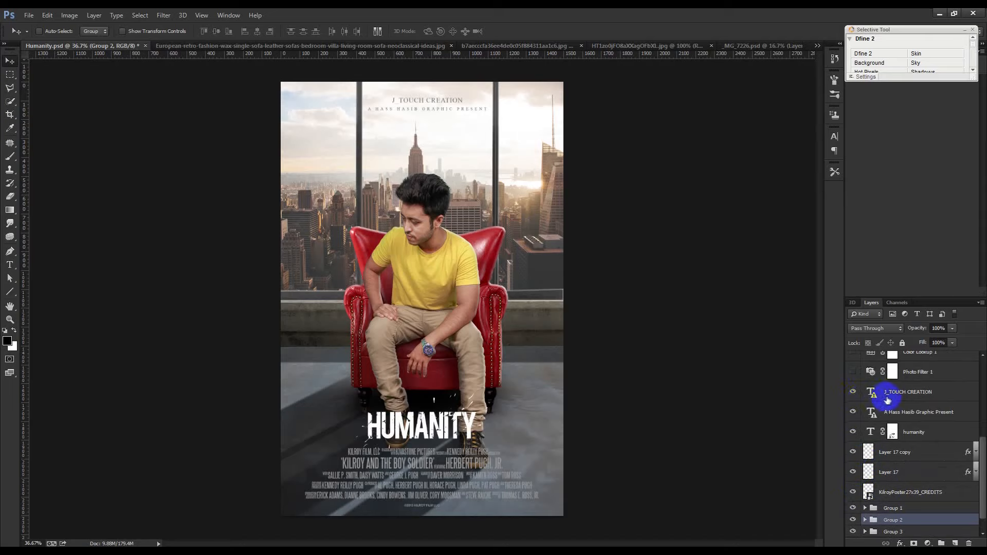
scroll(888, 401, up, 2)
click(855, 412)
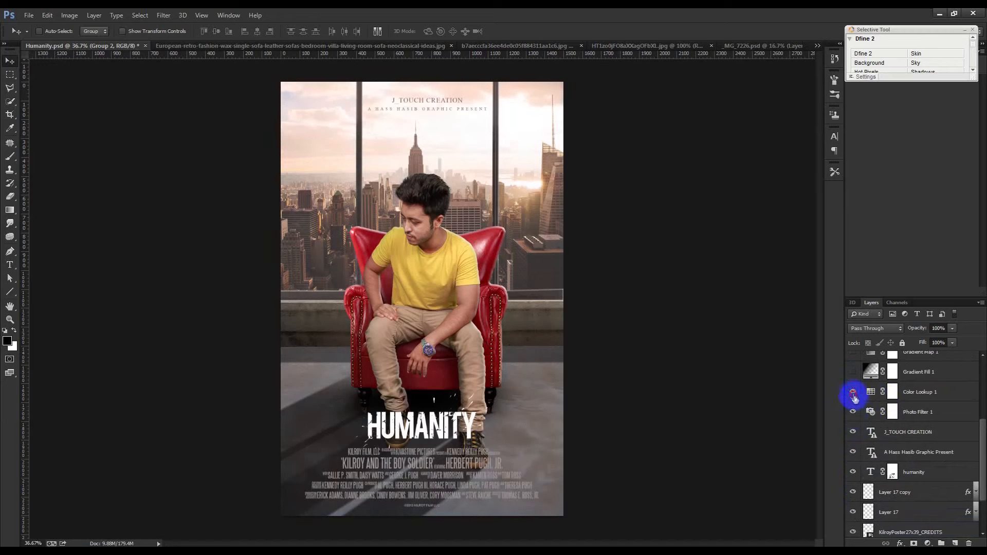
click(853, 392)
click(854, 375)
scroll(856, 391, up, 2)
click(855, 392)
click(852, 373)
Step: Show the finishing layers above the adjustments: Layer 18, Color Efex Pro 4, Layer 19, Layer 20 and Layer 21
scroll(858, 391, up, 4)
click(853, 442)
click(854, 422)
click(854, 402)
click(853, 382)
click(853, 362)
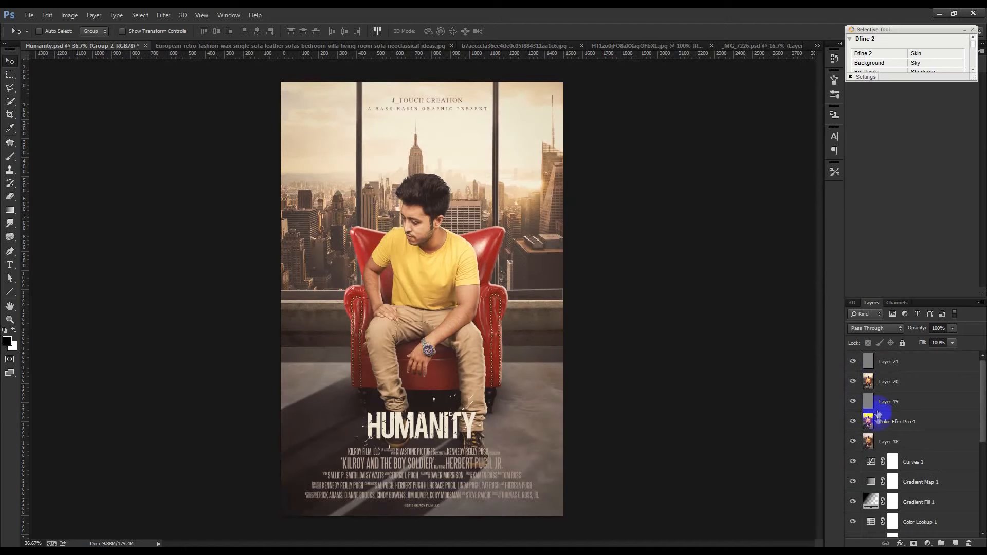
Step: Group the layers from the heading text through the poster credits, name the group Text, and save the document
scroll(924, 470, down, 5)
click(924, 470)
scroll(924, 469, down, 4)
shift+click(923, 484)
key(ctrl+g)
double_click(894, 476)
text(Text)
key(Return)
key(ctrl+s)
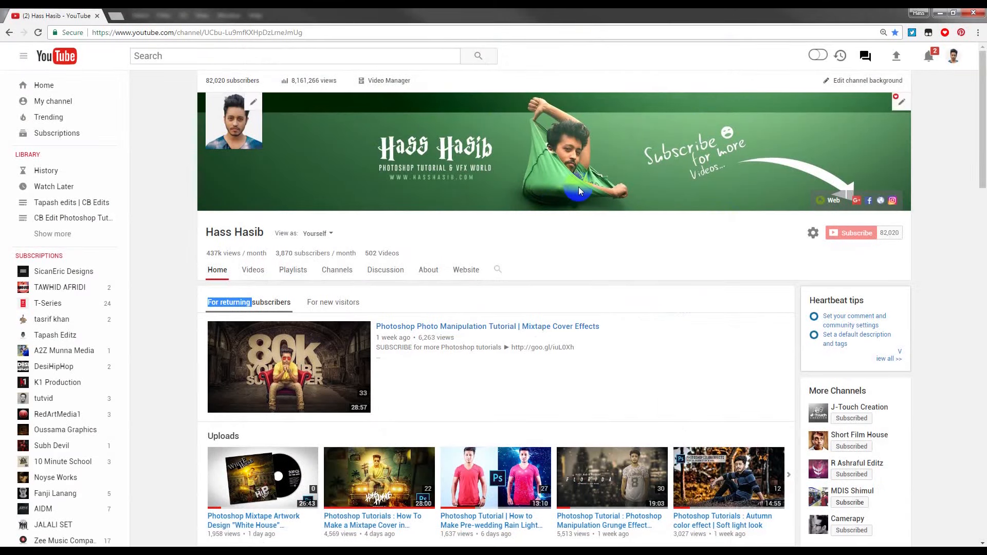
Step: Switch back from the YouTube channel page to Photoshop and check the Humanity poster's pixel dimensions and resolution
click(600, 254)
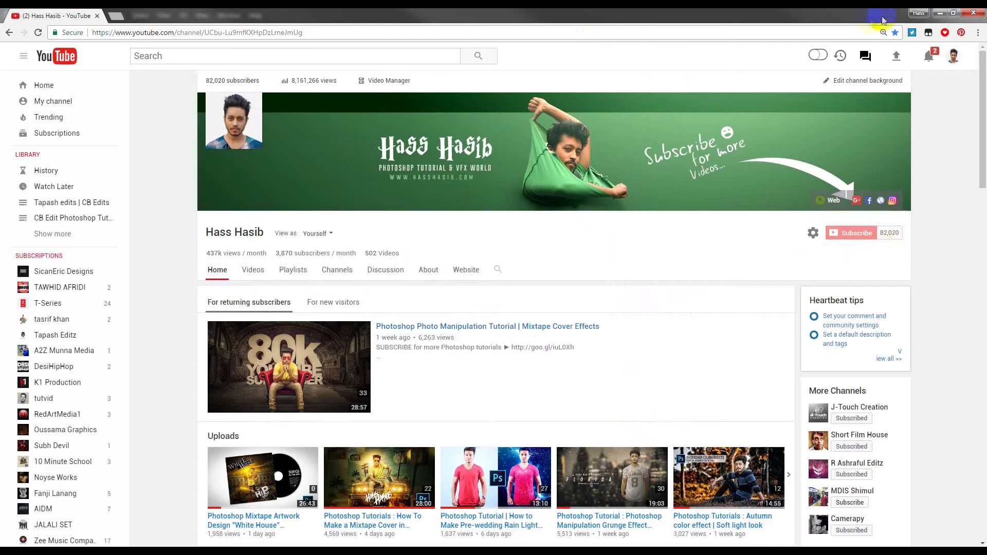
click(943, 14)
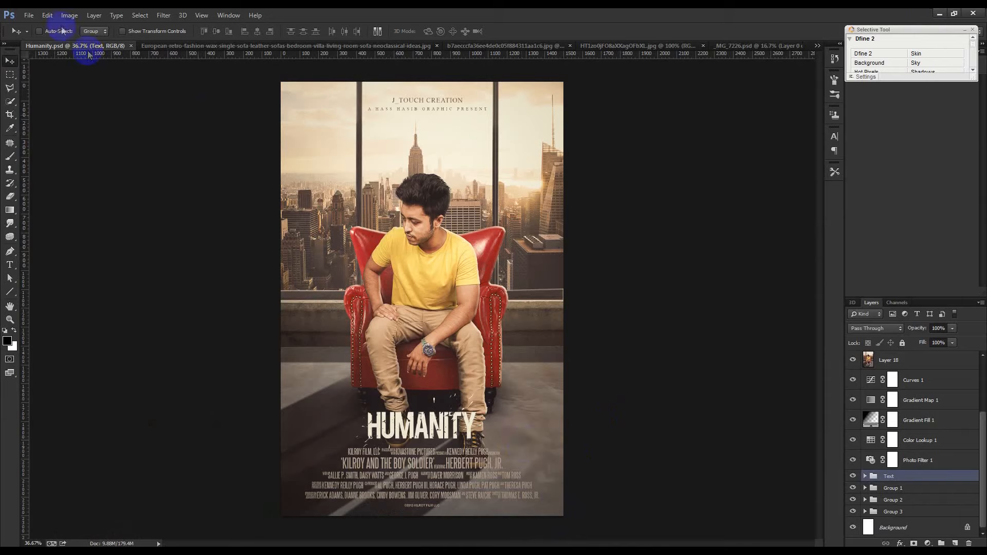
click(29, 15)
click(474, 159)
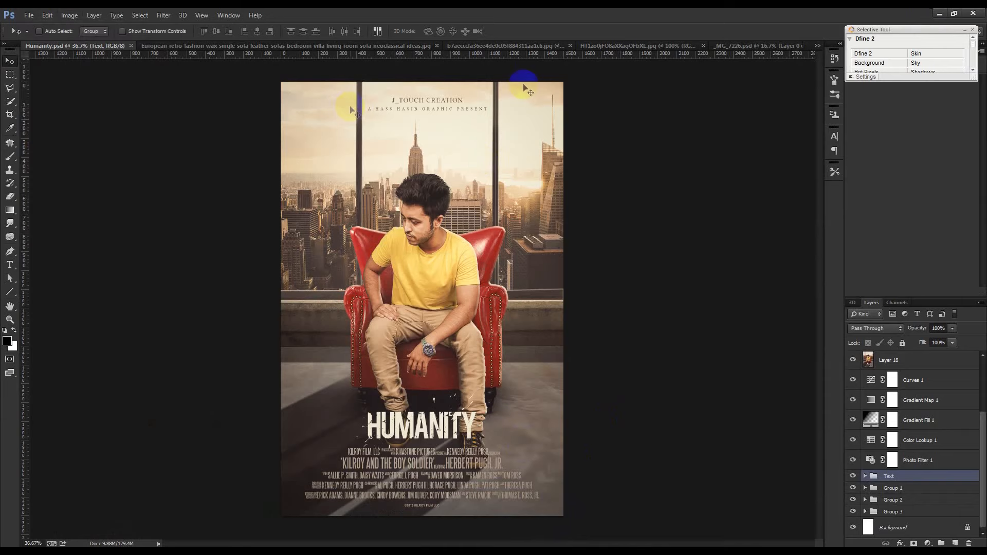
click(69, 15)
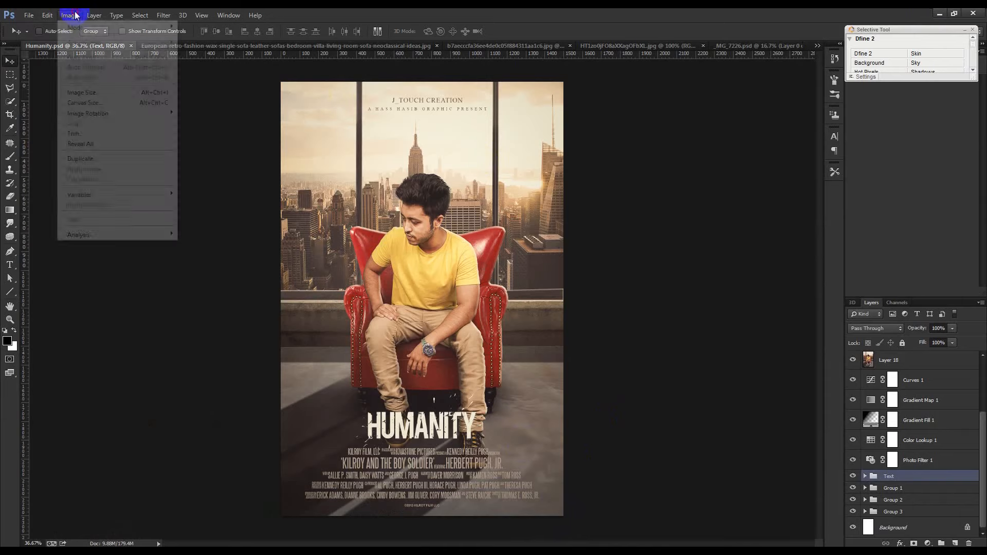
click(87, 93)
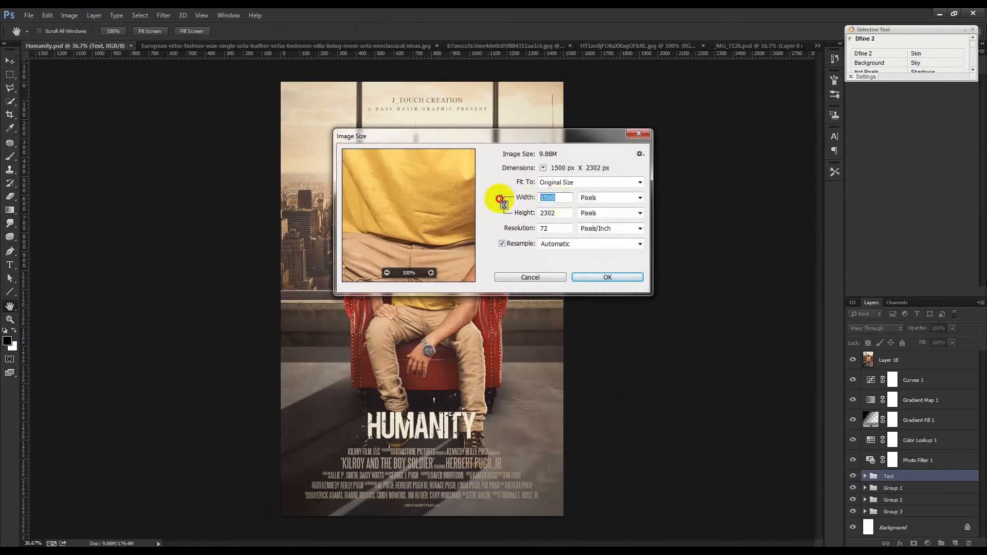
double_click(561, 213)
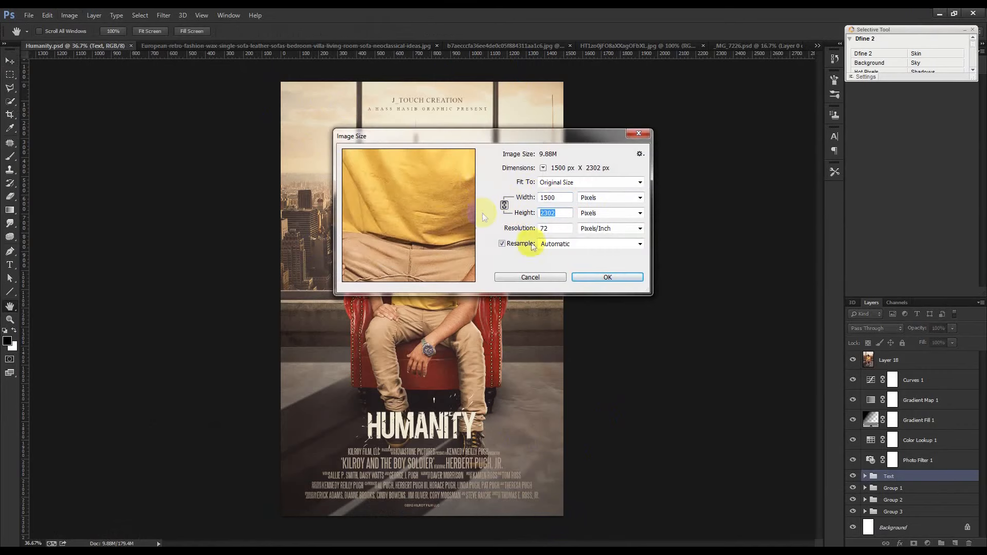
click(555, 277)
key(v)
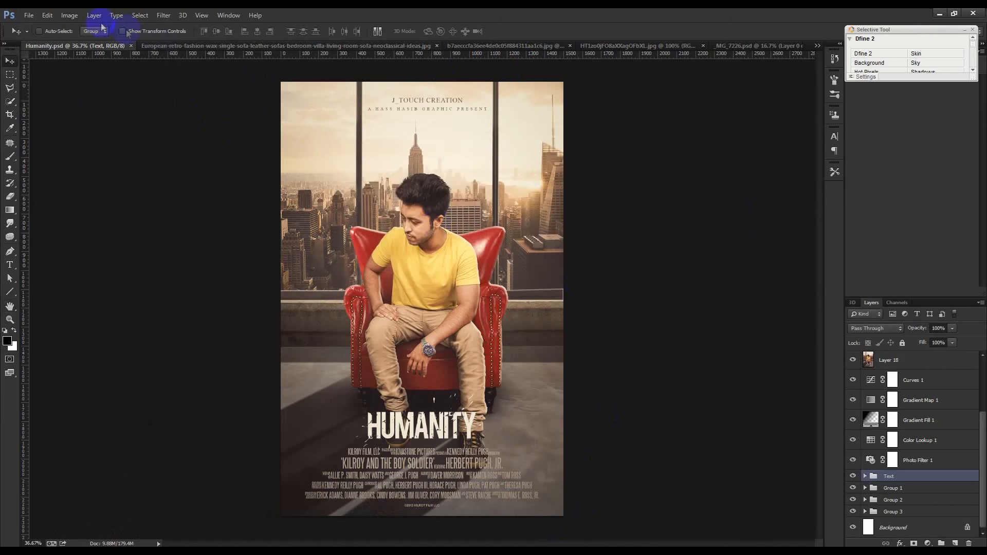
Step: Create a new document named Poster Design, 1500 by 2300 pixels at 72 pixels/inch
click(29, 15)
double_click(465, 195)
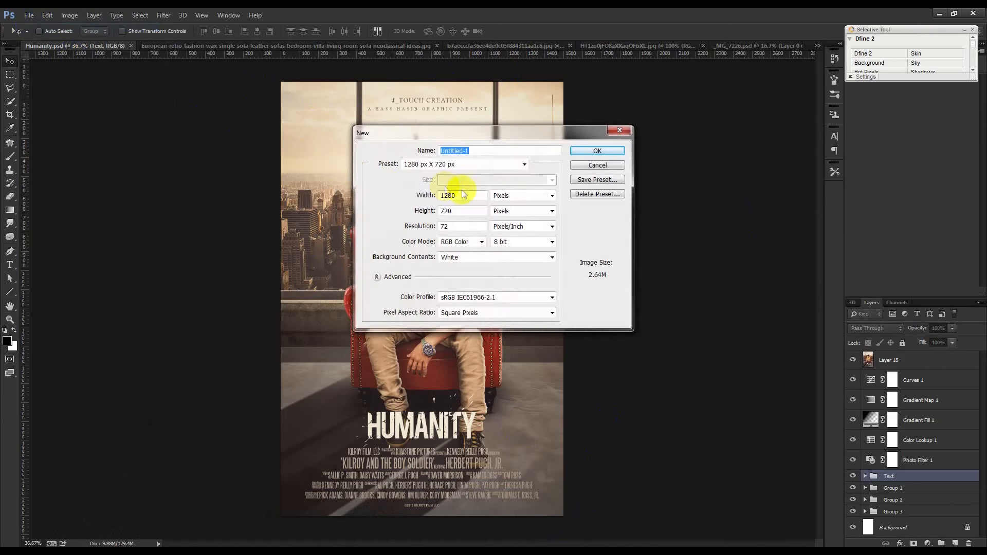
text(1500)
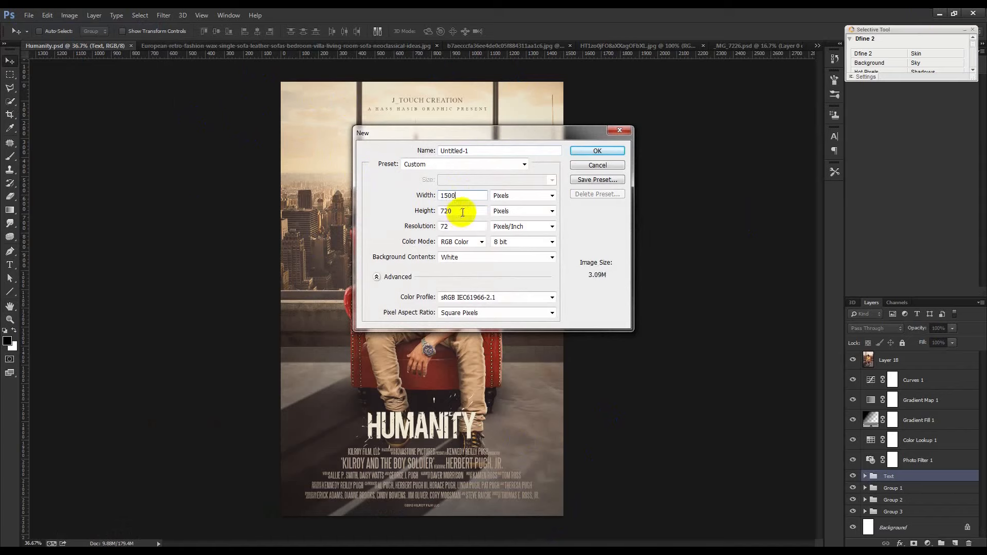
double_click(463, 212)
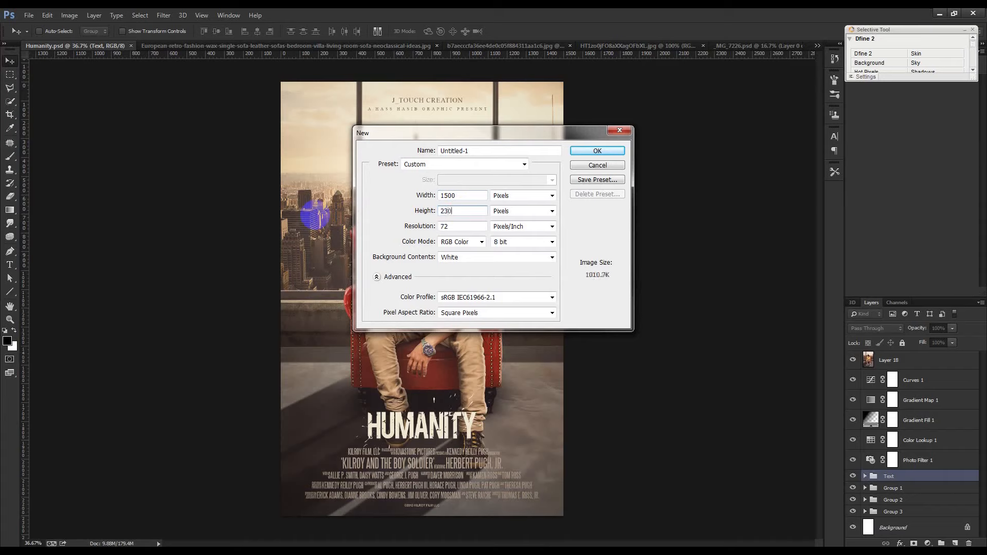
double_click(463, 226)
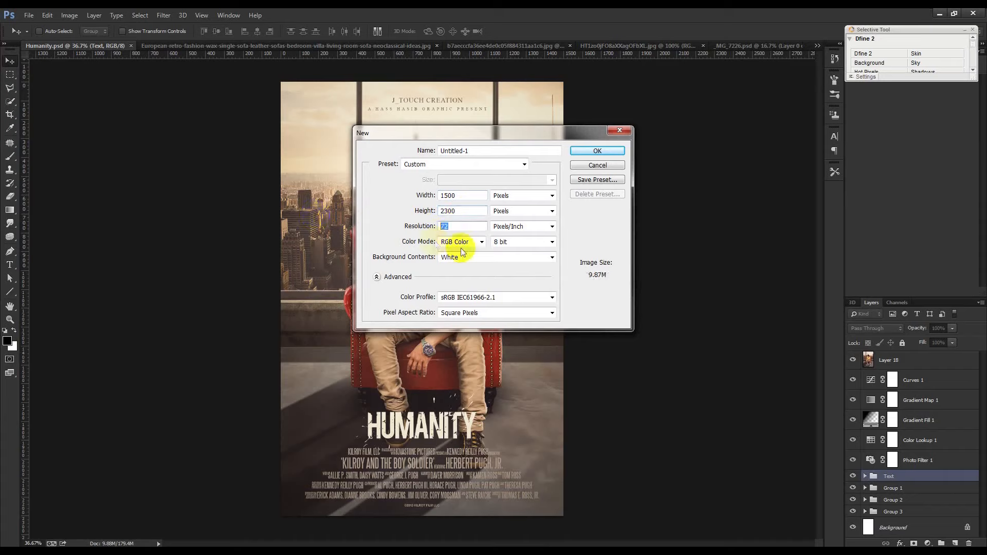
double_click(501, 151)
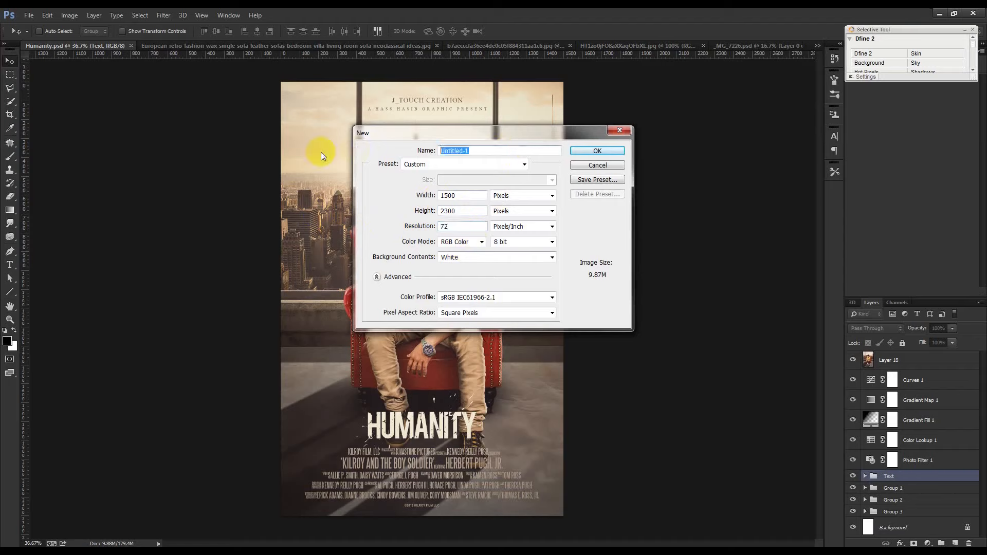
text(Poster Design)
click(595, 153)
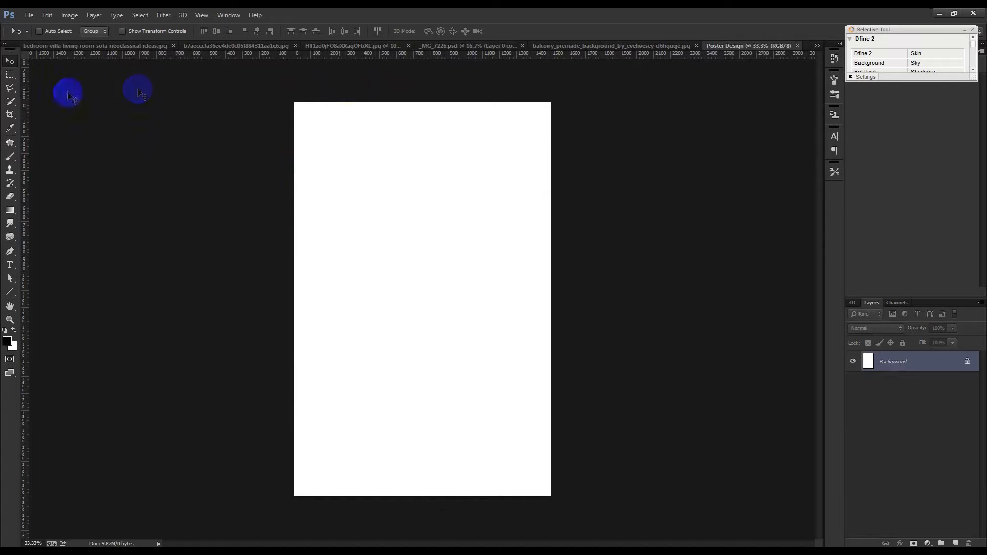
Step: Place guides along all four edges of the blank poster canvas
drag(26, 94, 294, 155)
drag(345, 57, 342, 102)
drag(29, 167, 550, 214)
drag(576, 53, 577, 496)
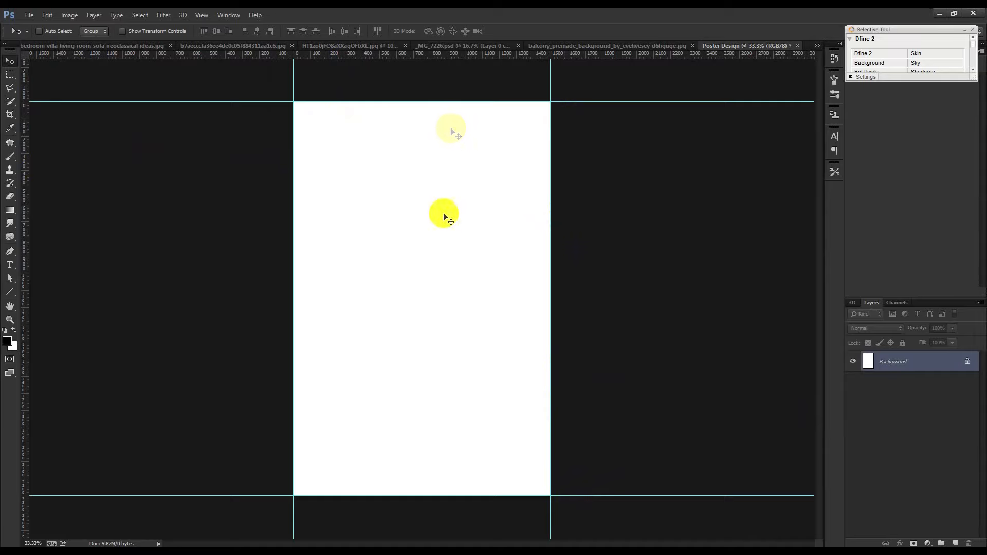
Step: Review the open armchair, window, seated-man and balcony source images, hiding Layer 0 in _MG_7226.psd to isolate the man
click(125, 46)
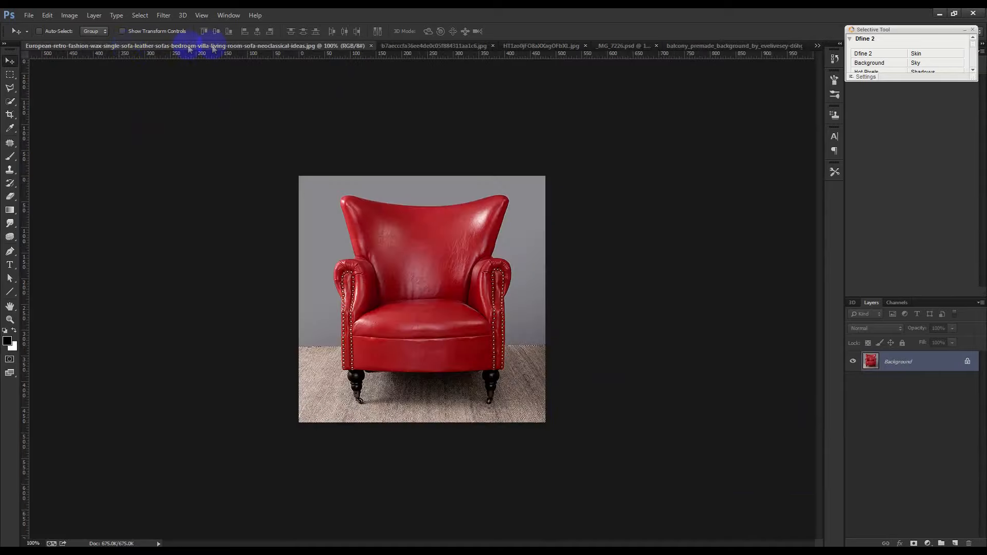
click(413, 47)
click(514, 46)
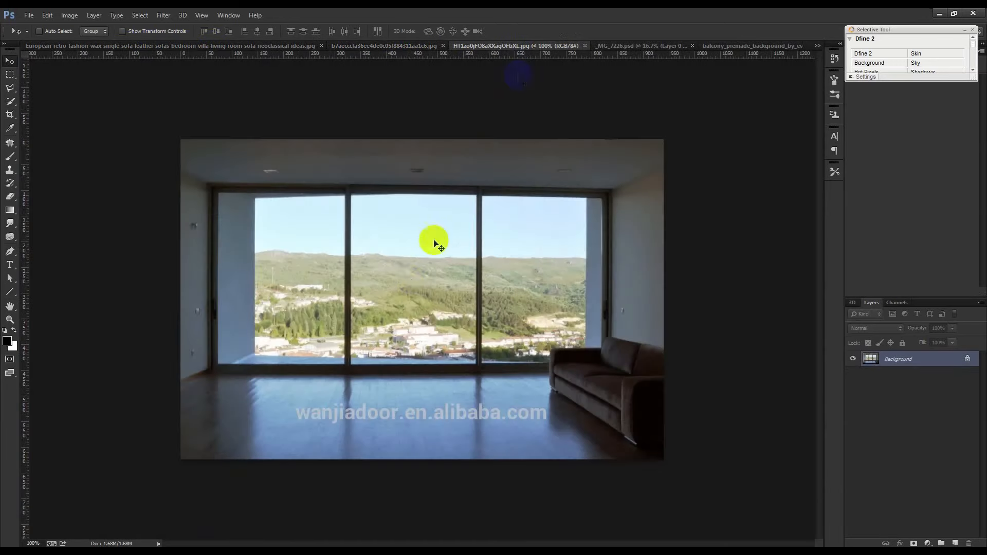
click(617, 45)
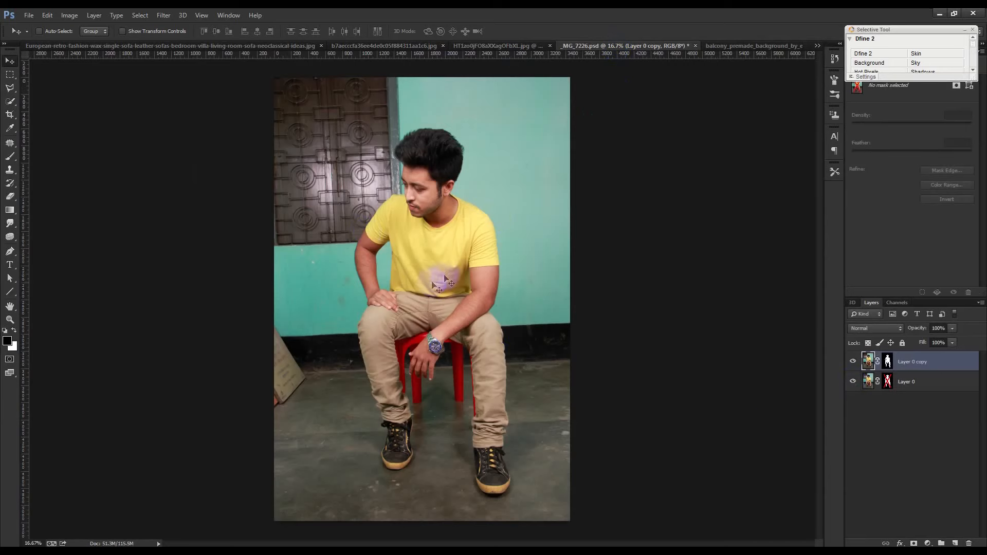
click(853, 383)
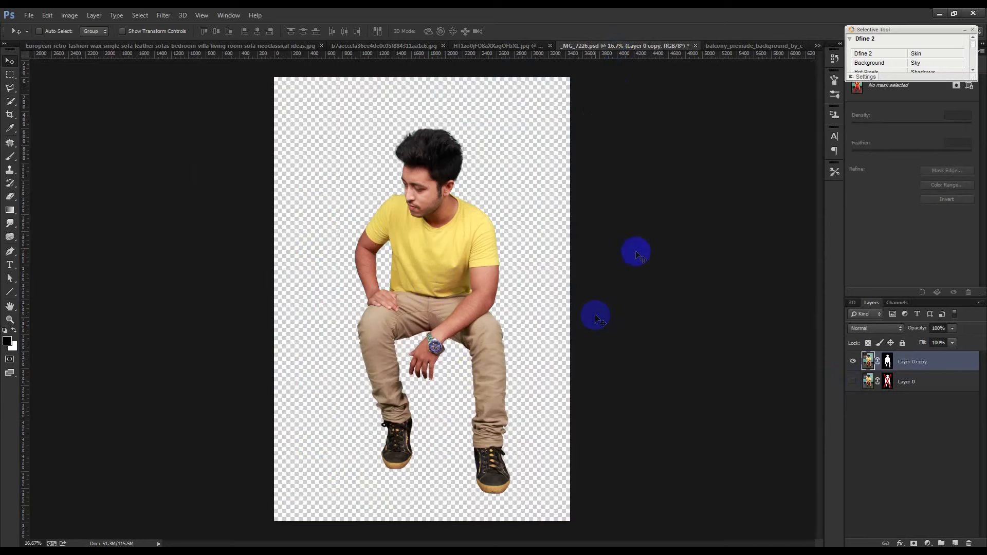
click(746, 46)
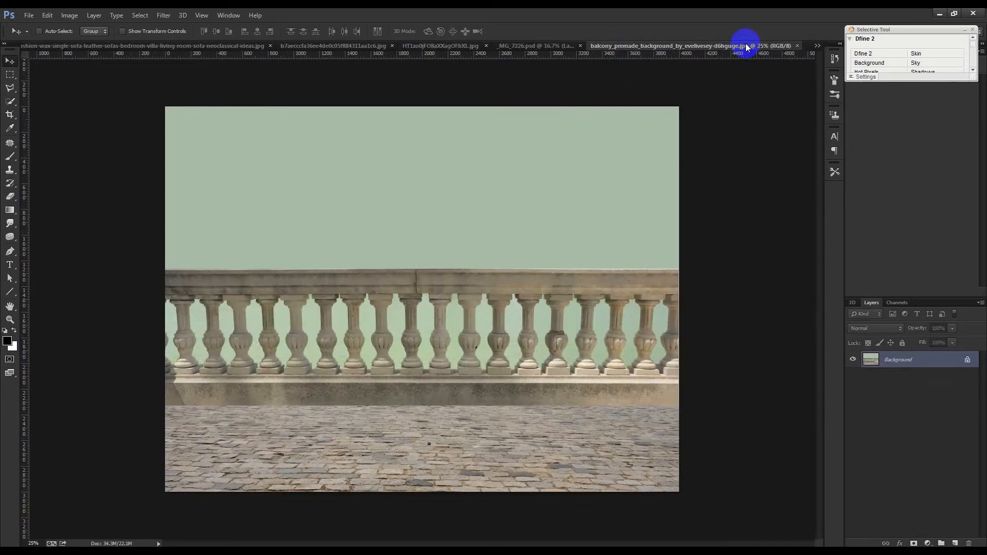
click(818, 45)
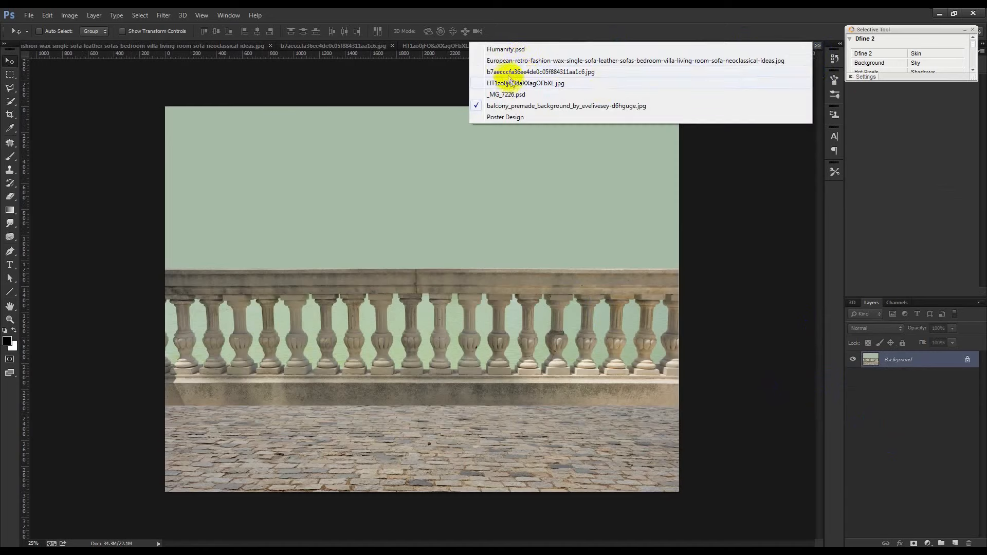
click(430, 140)
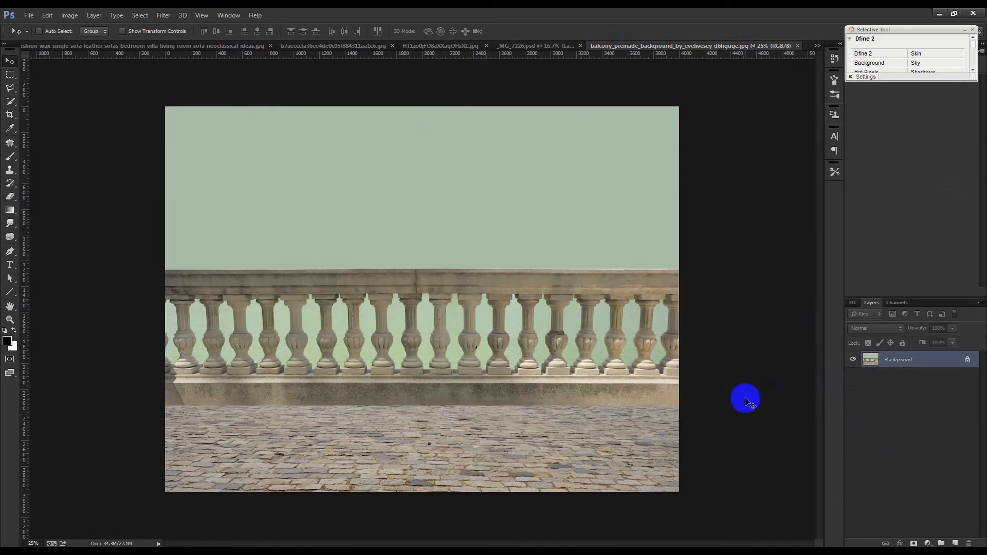
Step: Return to Humanity.psd and expand Group 3 to reach its background layers
click(818, 45)
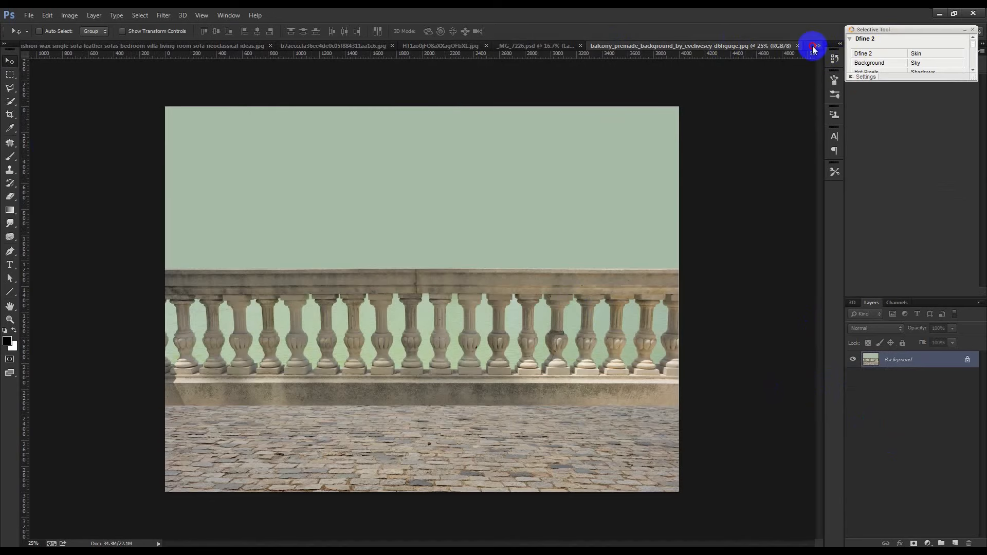
click(565, 50)
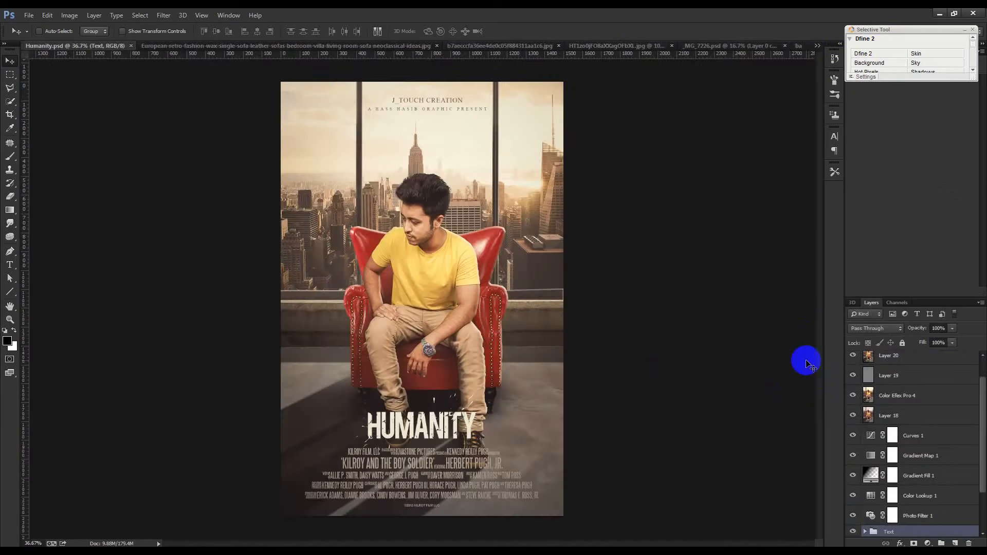
scroll(919, 450, down, 3)
click(891, 512)
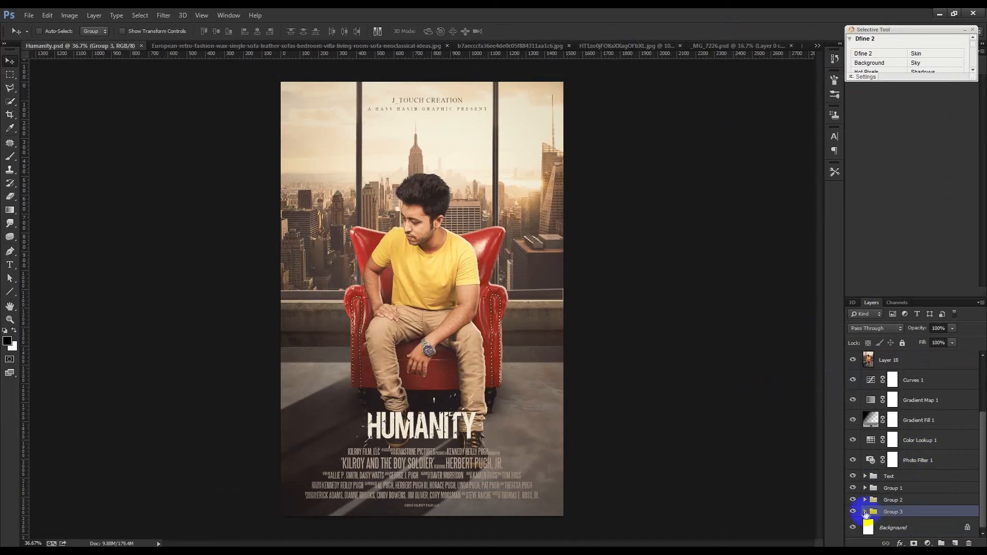
click(865, 512)
scroll(872, 507, down, 2)
Step: Try to copy the Background copy skyline layer into _MG_7226.psd, and undo the copy
drag(868, 512, 414, 165)
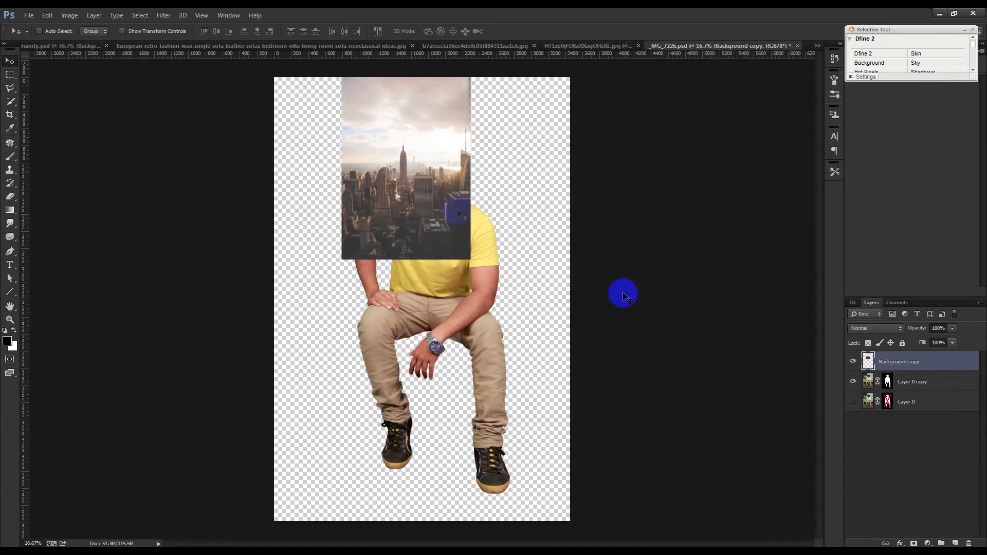
key(ctrl+z)
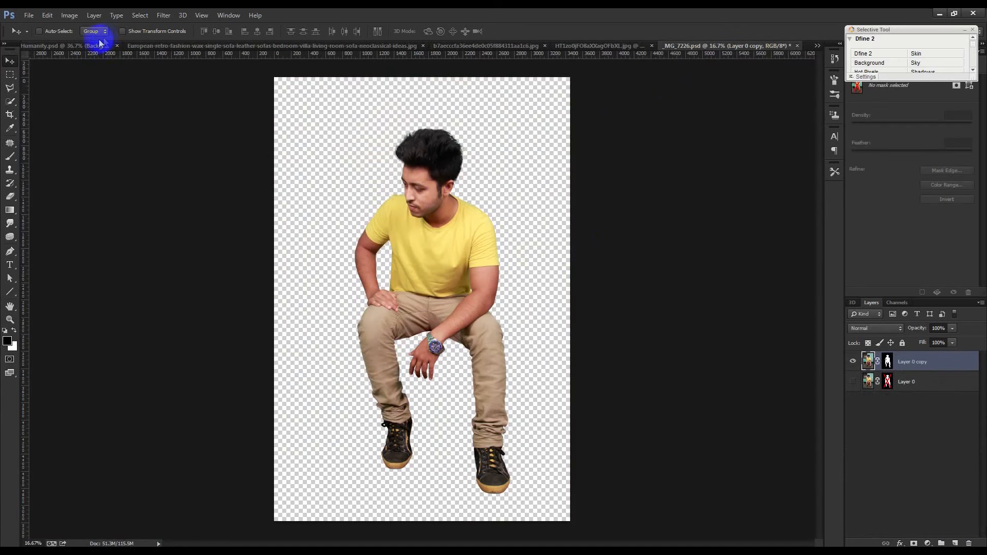
Step: Duplicate Humanity.psd's Background copy skyline layer into the Poster Design document and switch to that document
click(96, 44)
right_click(907, 527)
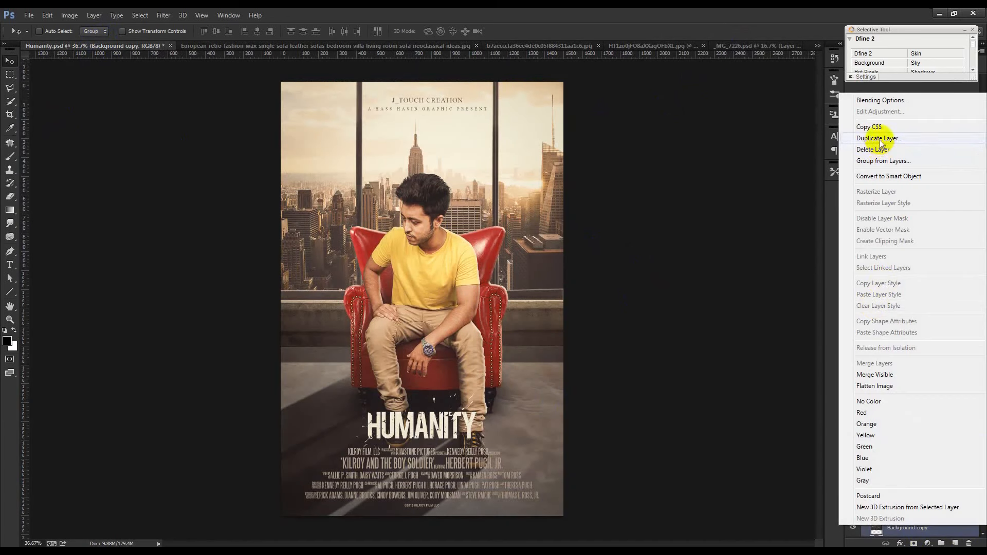
click(879, 139)
click(492, 215)
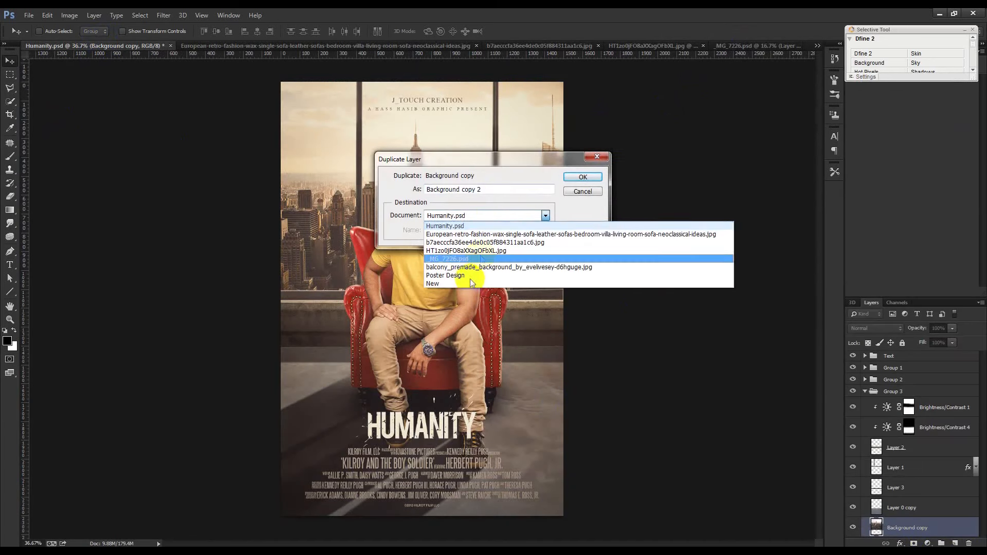
click(453, 277)
click(580, 177)
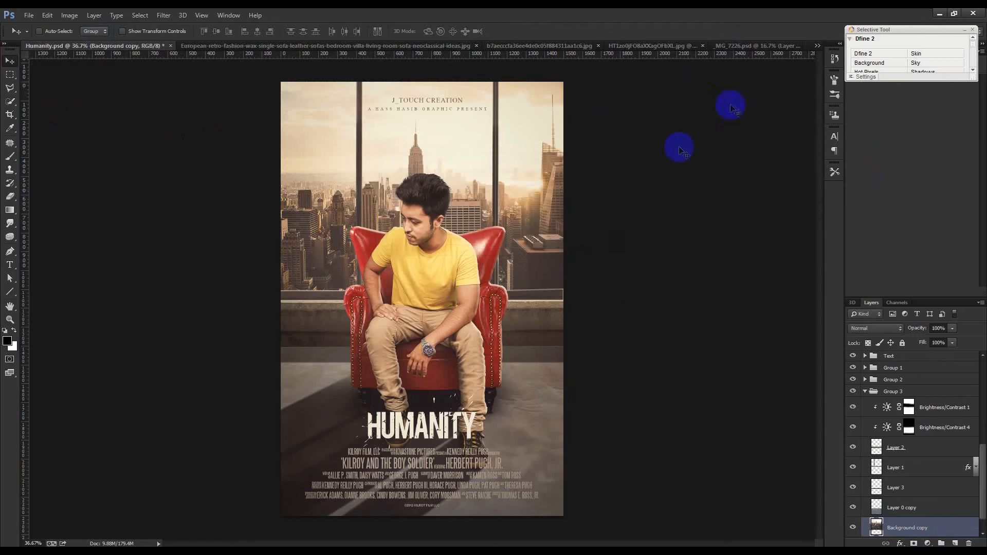
click(818, 45)
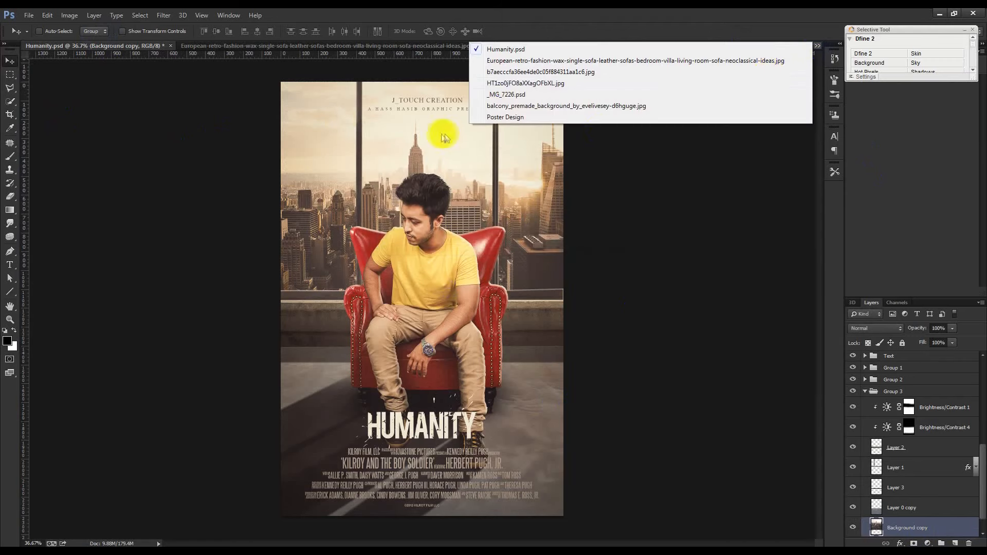
click(504, 119)
Step: Try moving the skyline layer lower on the Poster Design canvas, and undo the move
drag(451, 227, 479, 310)
key(ctrl+z)
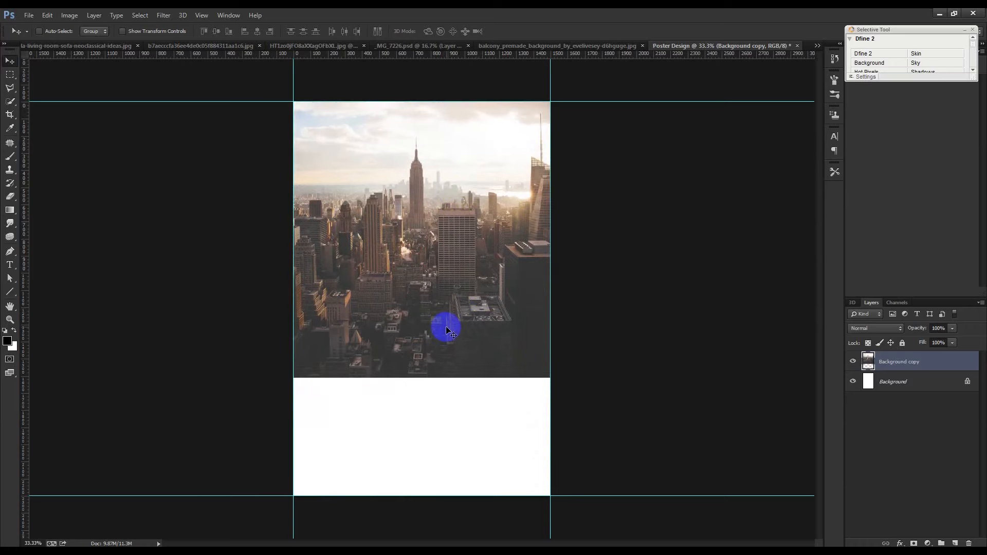
Step: Nudge the city skyline layer slightly higher on the Poster Design canvas
scroll(453, 326, up, 2)
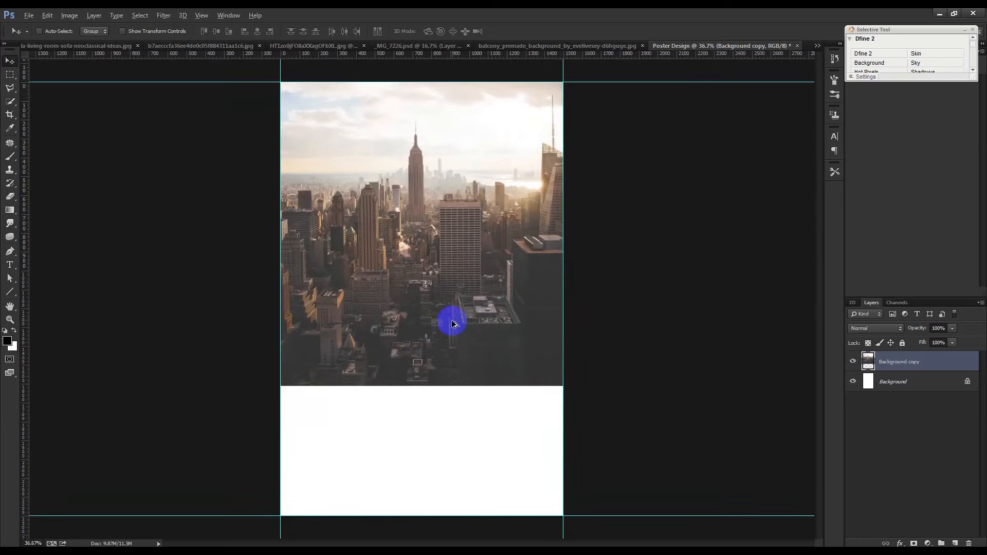
scroll(453, 325, down, 1)
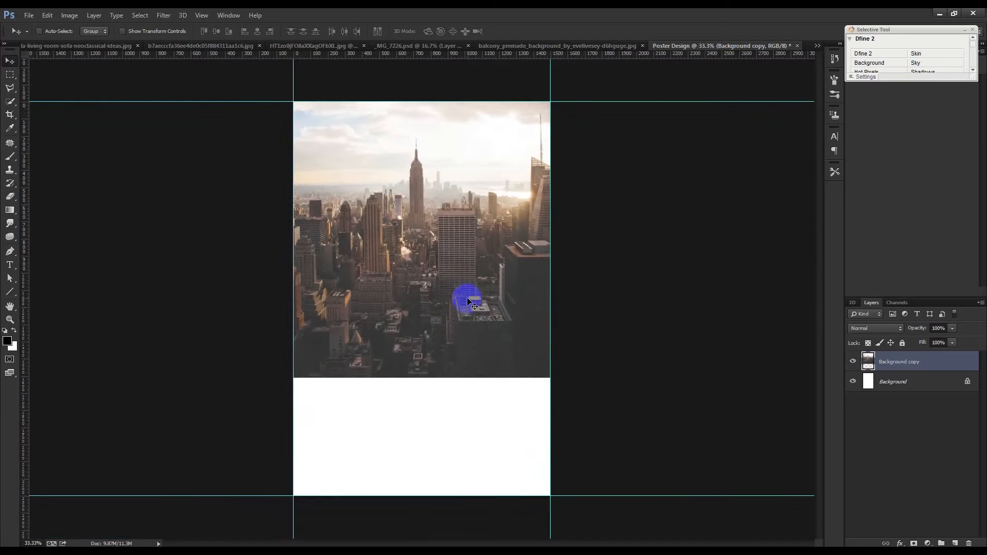
drag(468, 302, 469, 288)
click(443, 247)
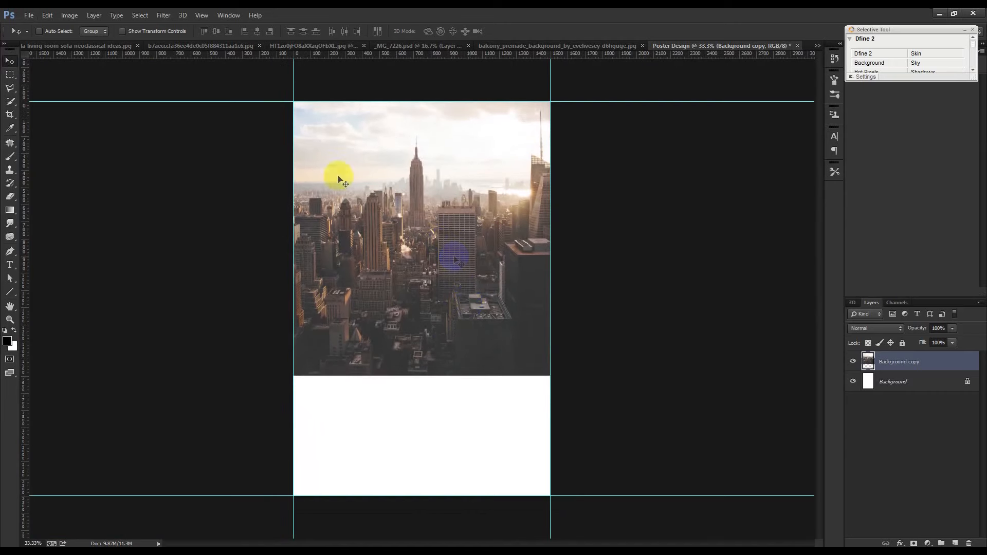
Step: Switch to the concrete-floor room photo and convert its locked background into the editable layer Layer 0
click(157, 48)
click(72, 165)
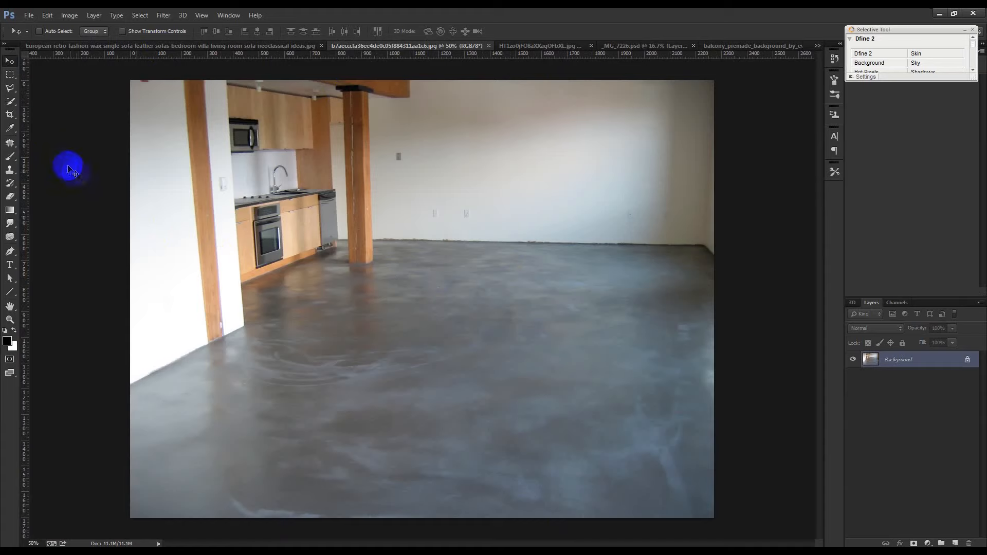
scroll(562, 308, down, 3)
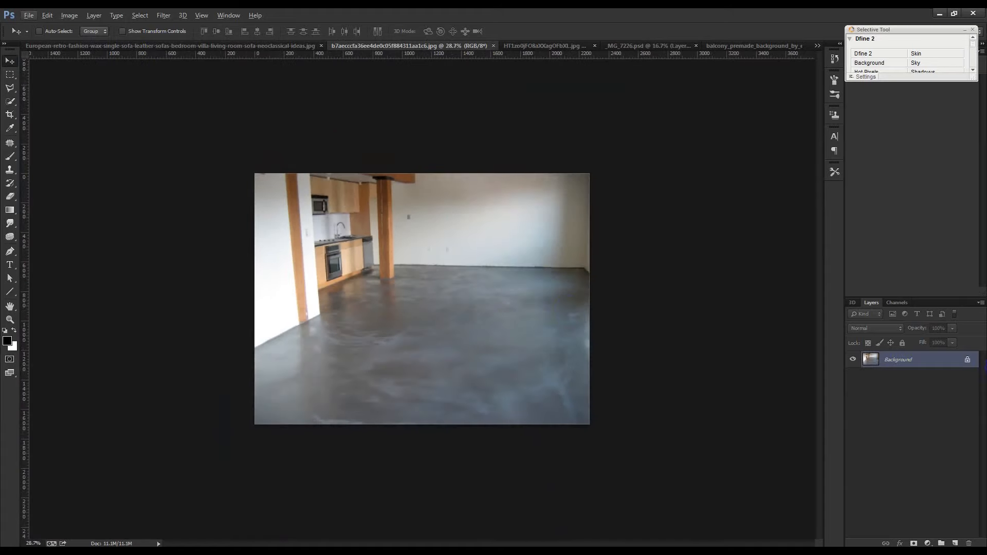
double_click(969, 364)
click(592, 184)
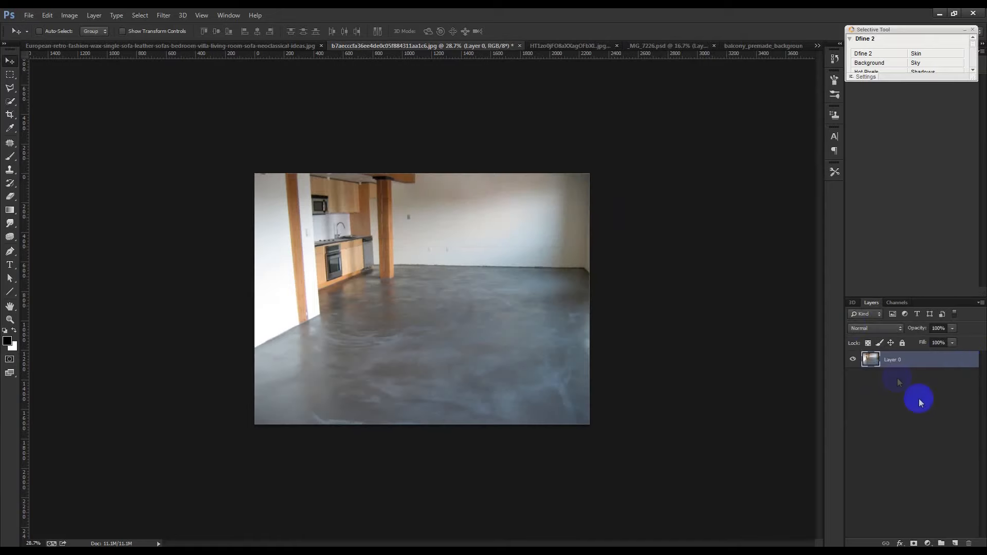
Step: Extend the room photo's canvas to the right and downward with the Crop tool, leaving transparent space around the image
scroll(419, 358, down, 1)
click(10, 114)
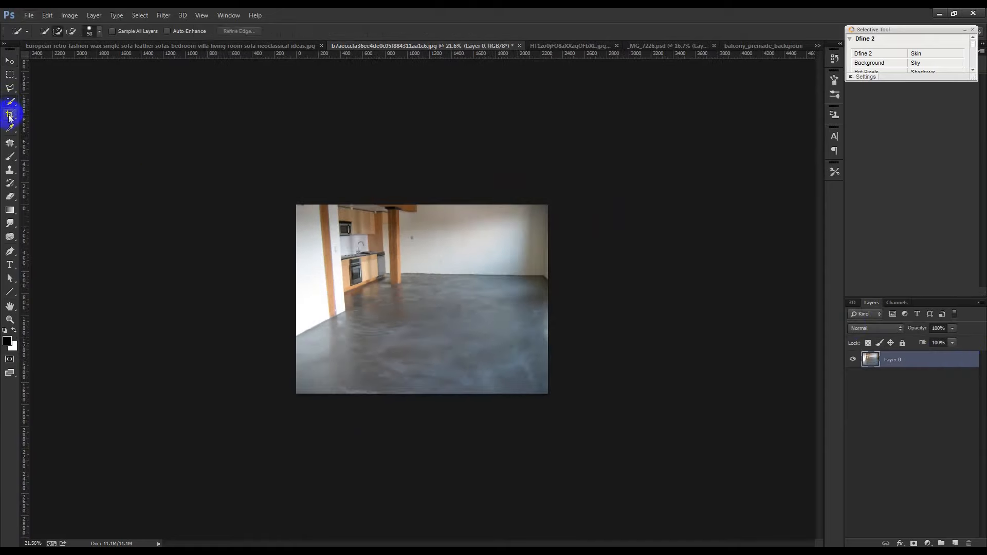
drag(546, 393, 651, 440)
click(517, 33)
click(10, 61)
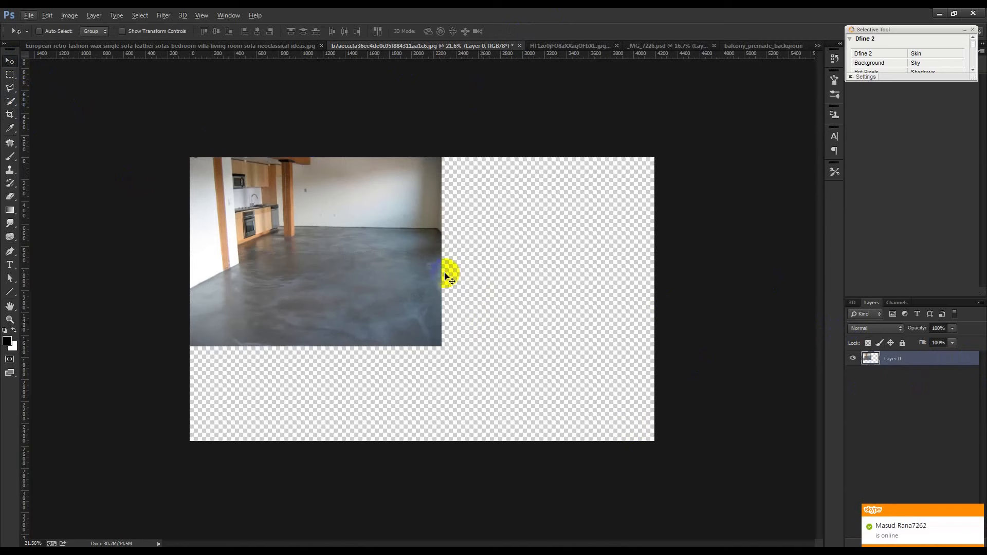
Step: Duplicate the room layer to the right, flip the copy horizontally, and shift it left to overlap the original
scroll(420, 282, up, 1)
drag(353, 267, 471, 269)
key(ctrl+t)
right_click(471, 269)
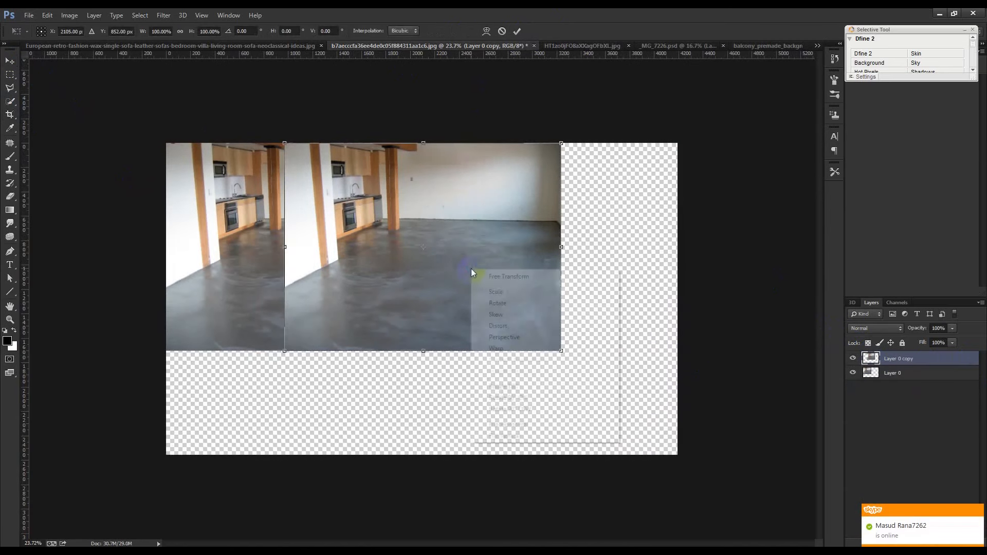
click(521, 422)
drag(477, 306, 450, 305)
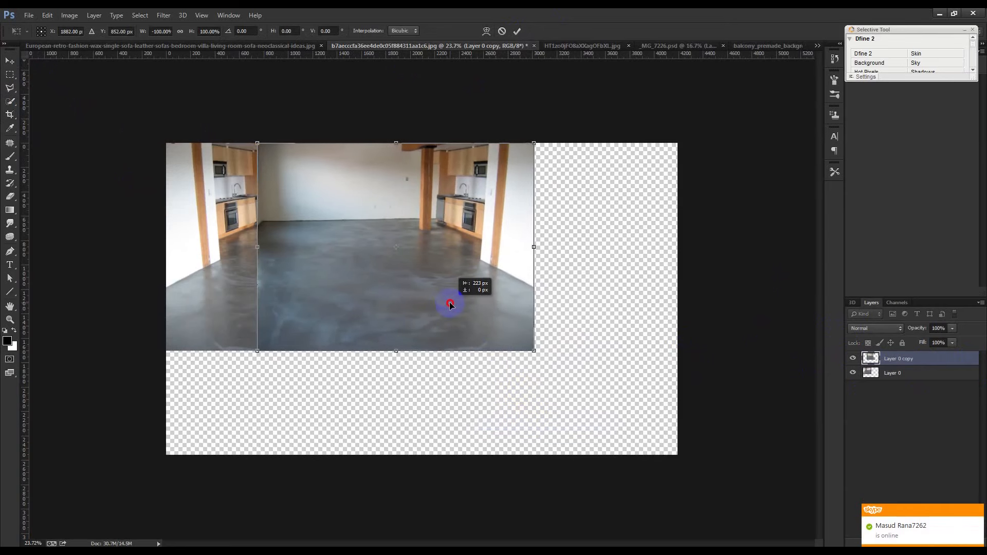
click(516, 31)
key(ctrl+0)
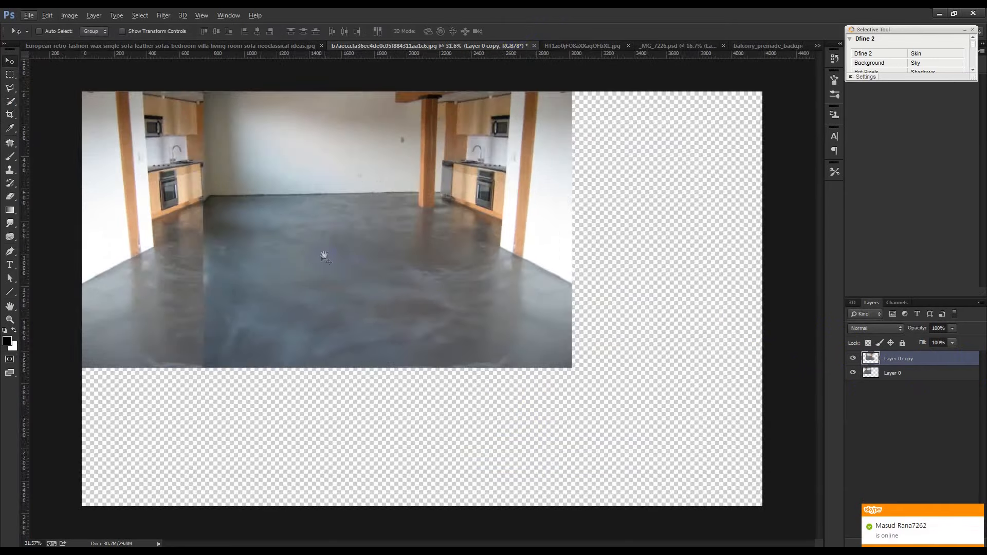
Step: Erase the left edge of the mirrored room copy with the Eraser to blend its wall and floor into the original
click(10, 210)
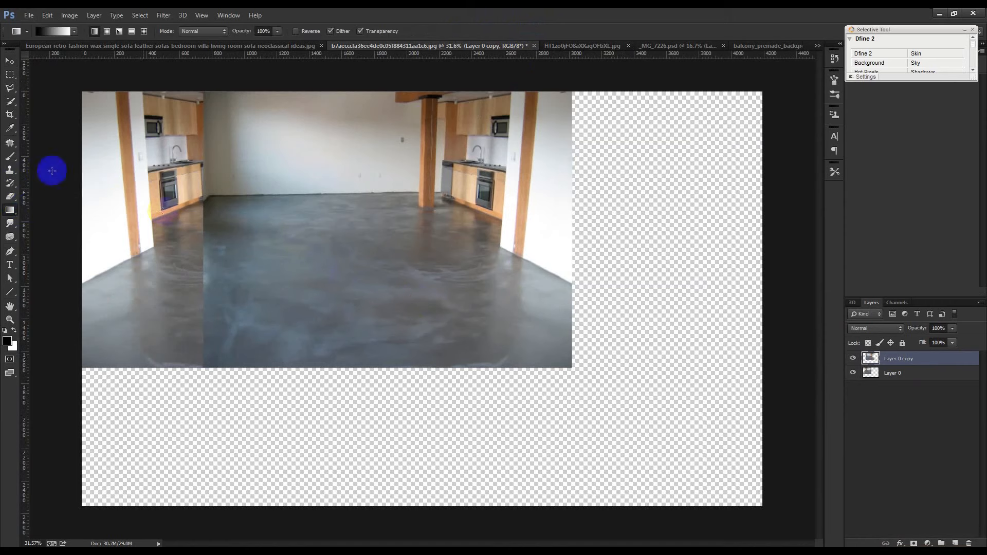
click(10, 195)
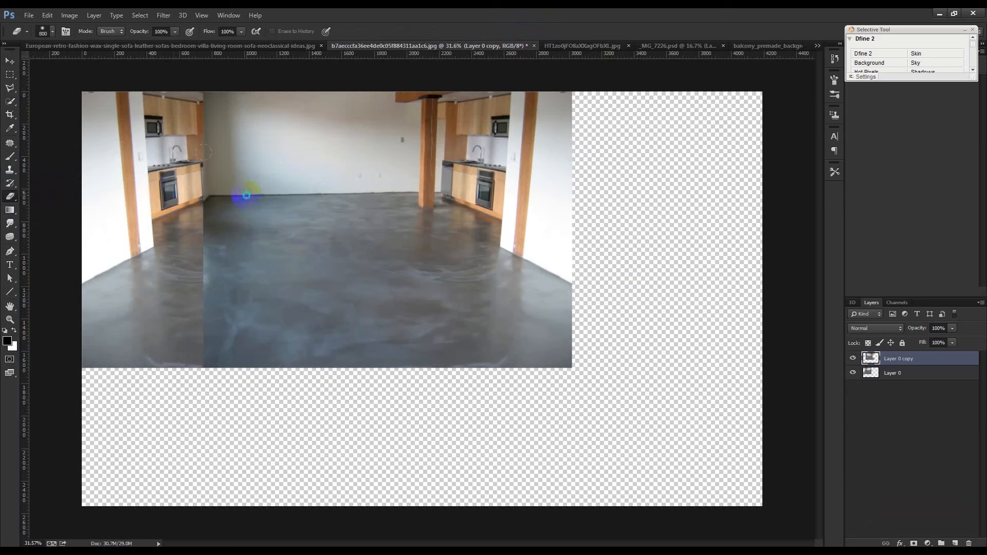
right_click(251, 194)
click(332, 266)
click(453, 42)
mouse_move(177, 110)
mouse_down()
mouse_move(184, 324)
mouse_move(204, 112)
mouse_up()
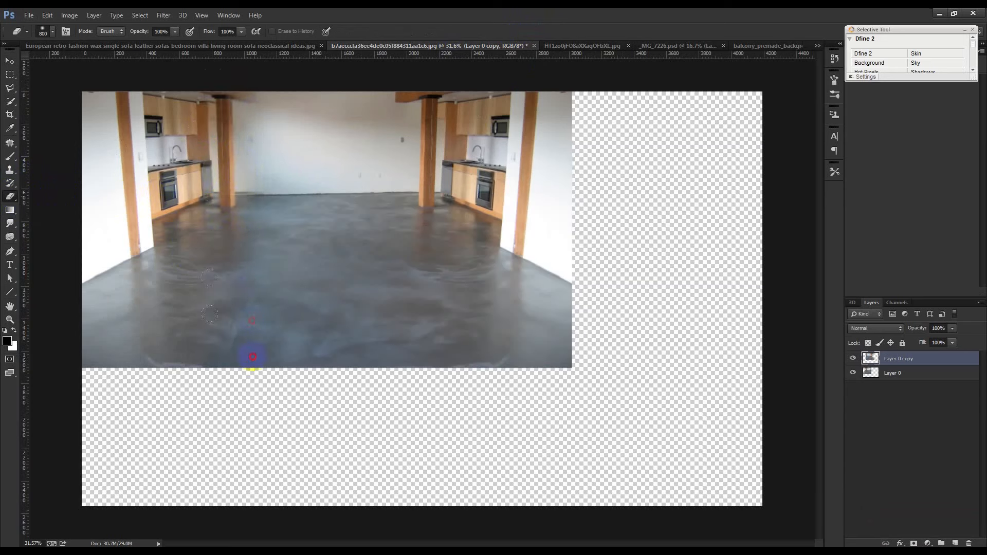
mouse_move(259, 178)
mouse_down()
mouse_move(264, 387)
mouse_move(273, 163)
mouse_up()
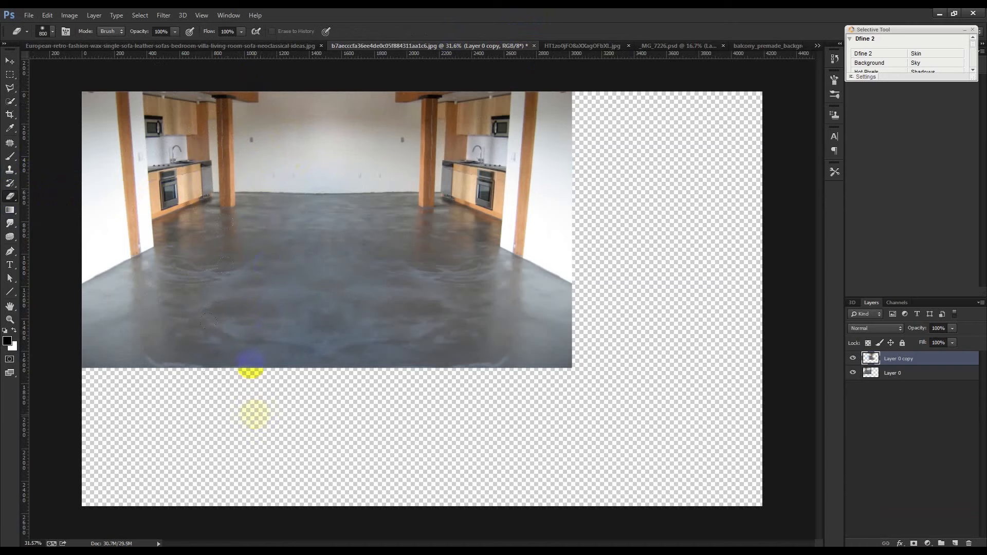
Step: Move both room layers together toward the canvas centre and merge them into one layer
click(9, 61)
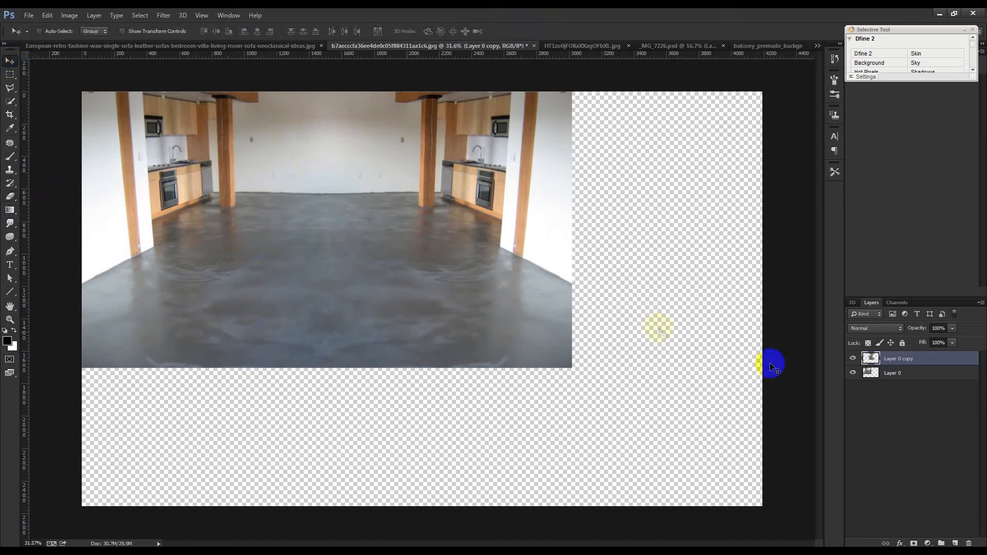
shift+click(946, 373)
drag(584, 293, 631, 330)
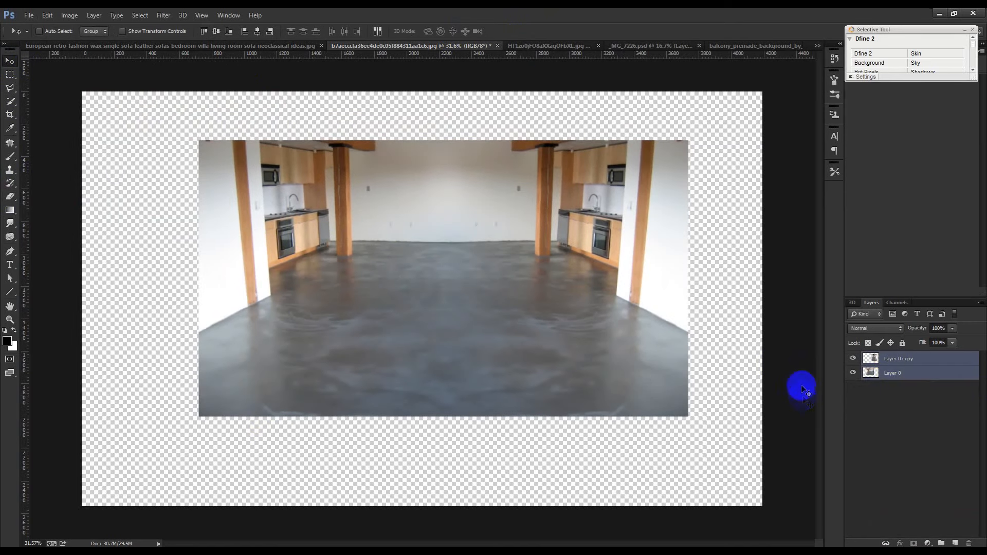
right_click(910, 360)
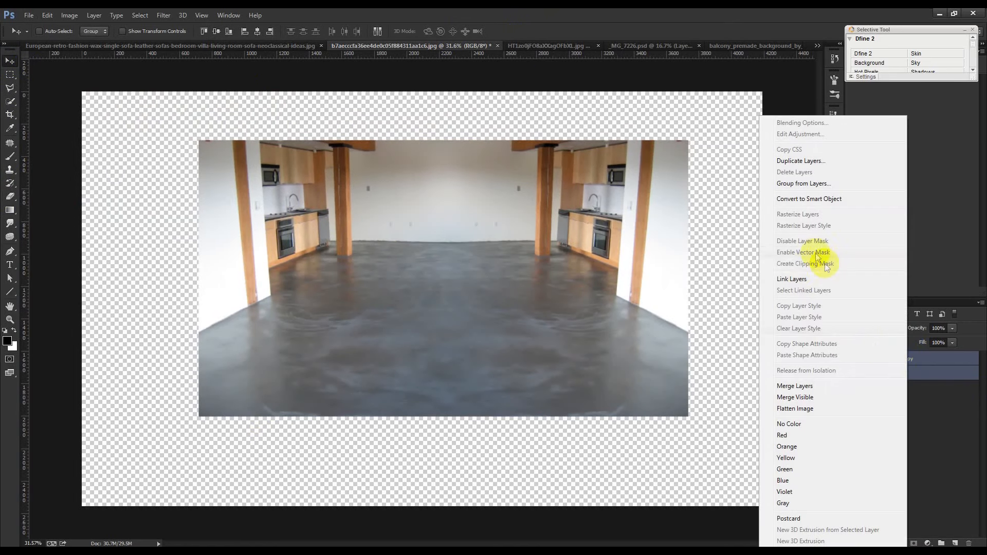
click(800, 387)
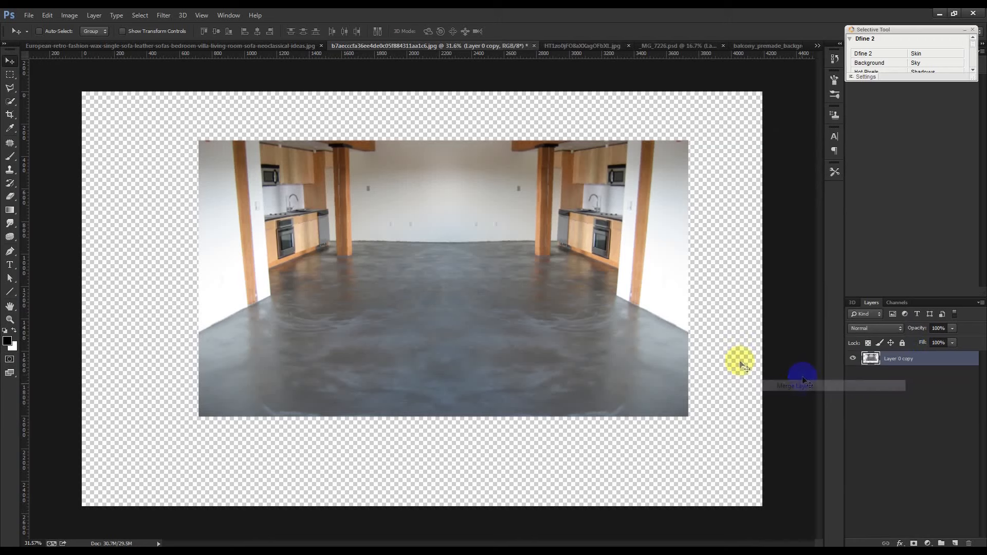
drag(593, 310, 585, 318)
click(538, 304)
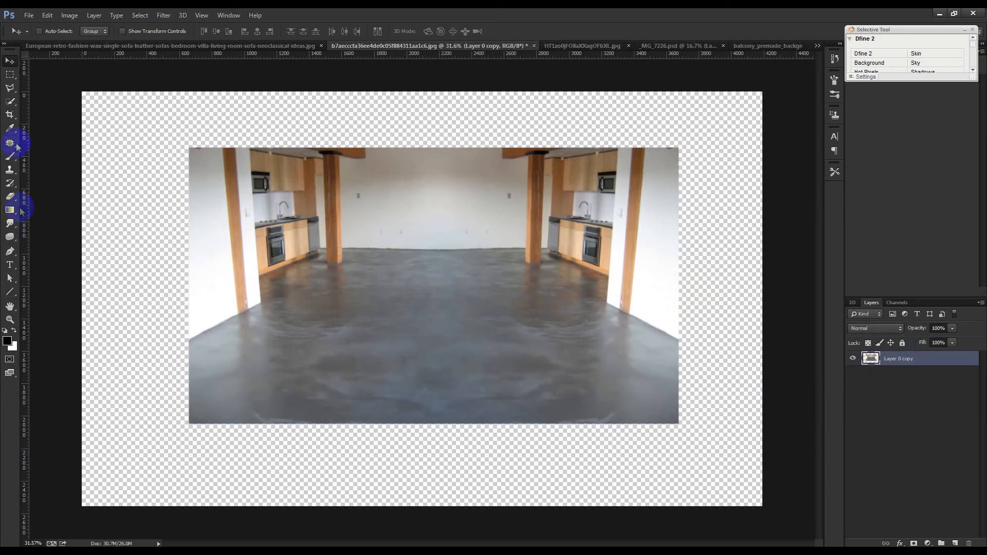
Step: Select the concrete floor with the Polygonal Lasso along its back and side edges, closing the outline below the image
click(7, 91)
click(186, 351)
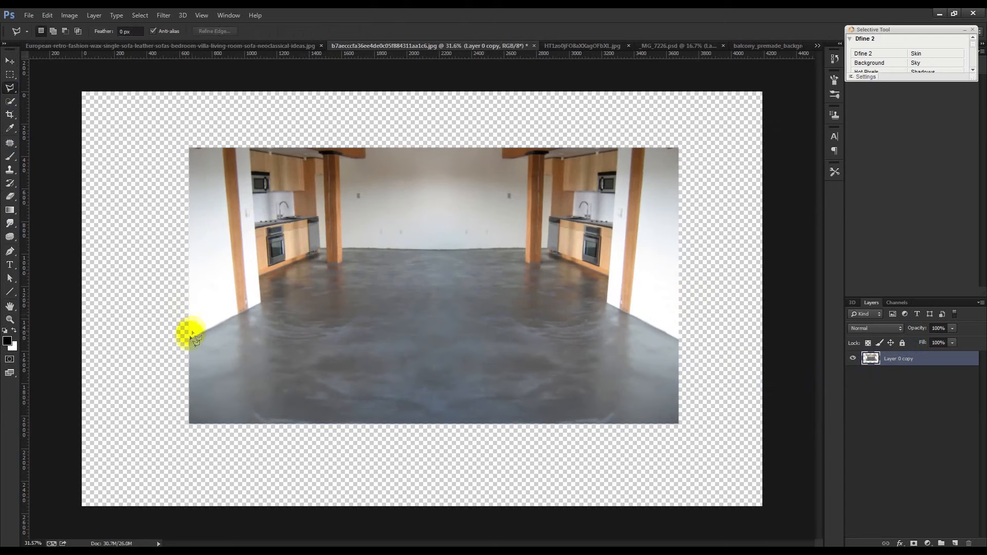
click(355, 256)
click(516, 256)
click(697, 365)
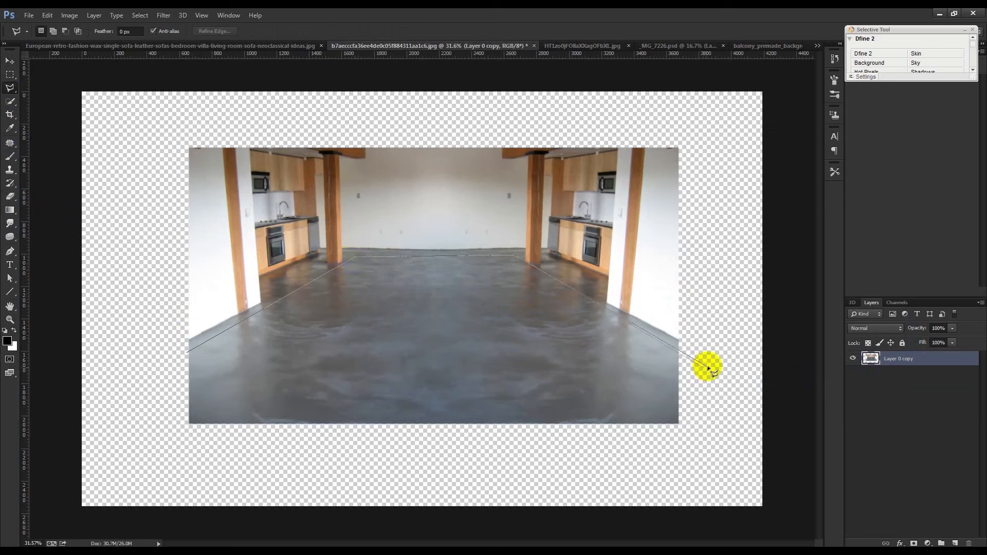
key(BackSpace)
click(691, 352)
click(688, 451)
click(159, 432)
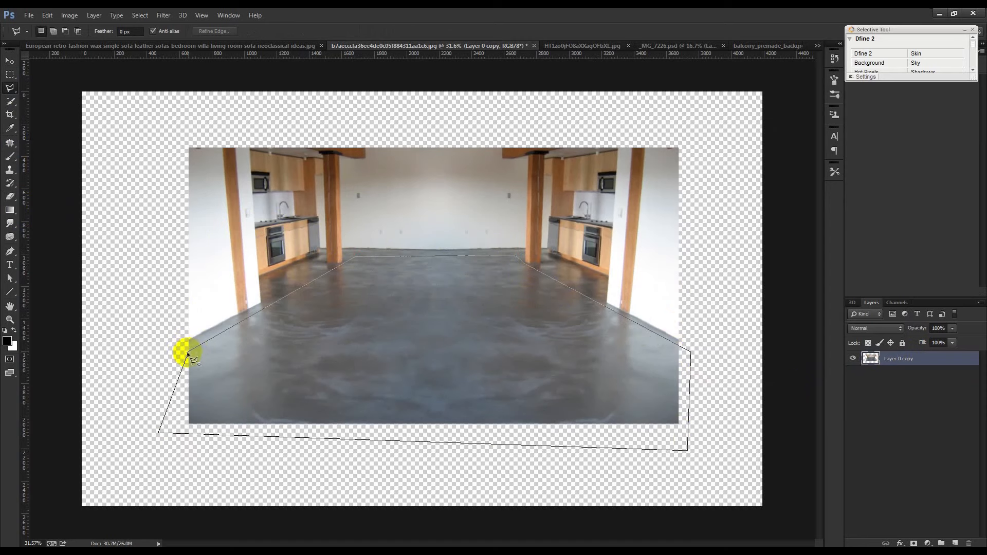
click(189, 354)
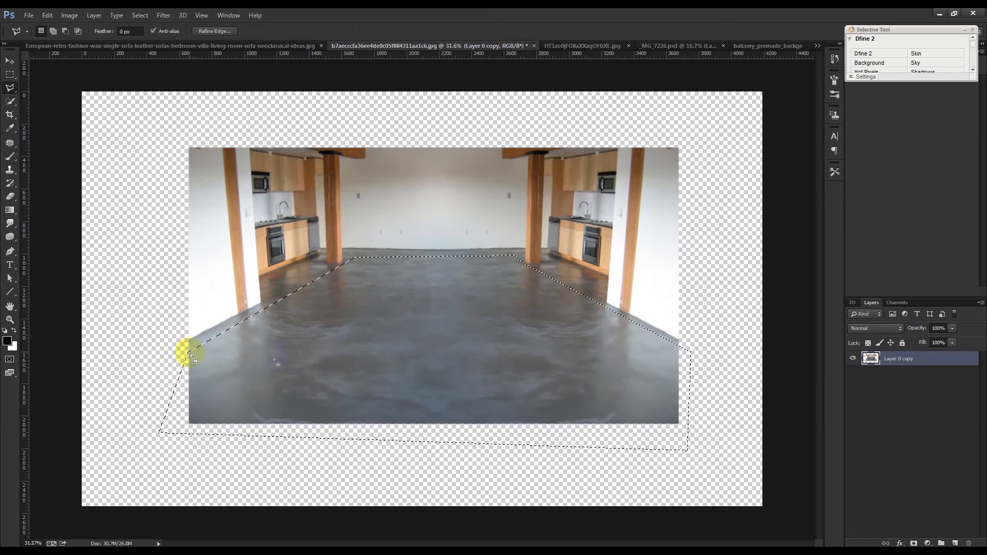
Step: Mask the room layer to the floor selection and move the isolated floor up and to the right
click(913, 543)
click(10, 61)
drag(525, 265, 776, 221)
Step: Duplicate the masked floor layer into the Poster Design document and switch to that document
right_click(926, 362)
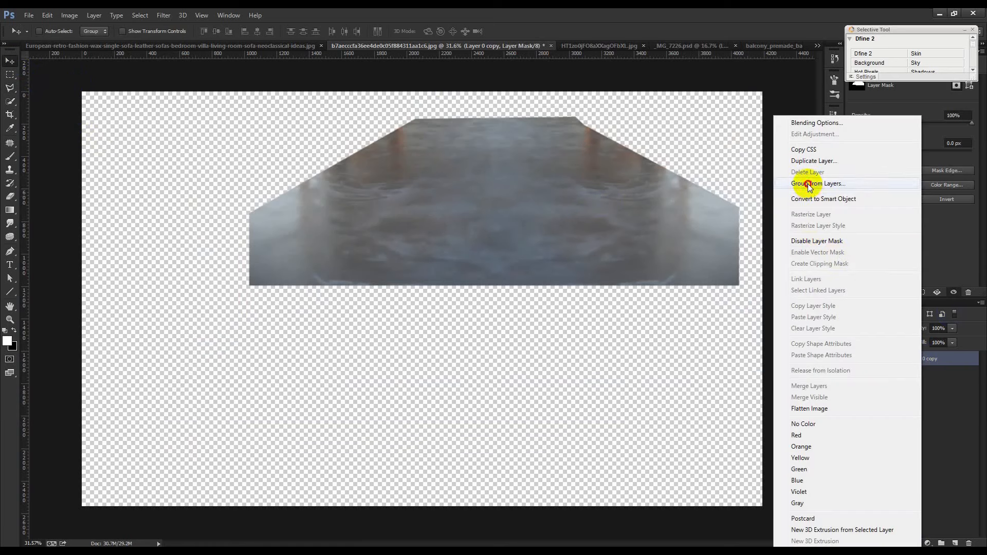
click(805, 161)
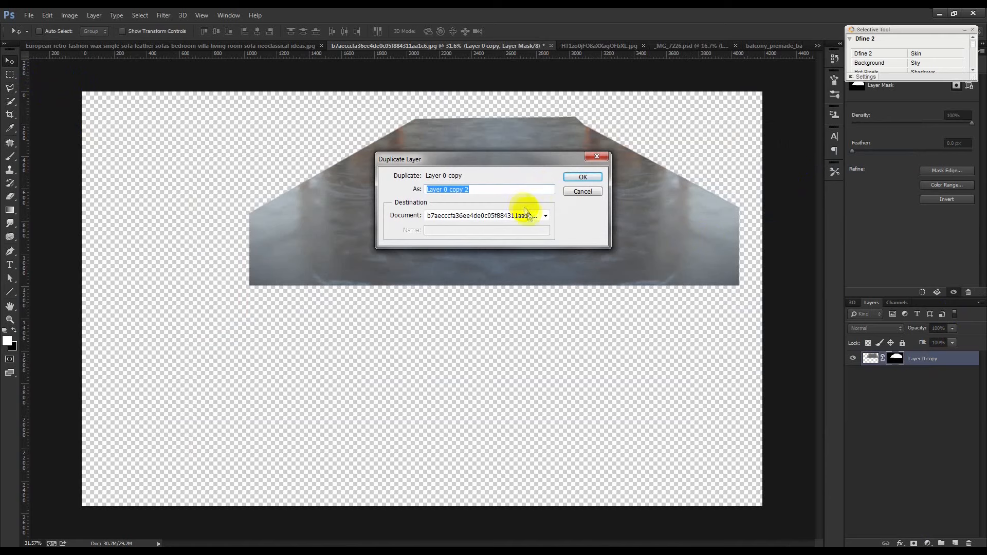
click(546, 216)
click(612, 278)
click(583, 176)
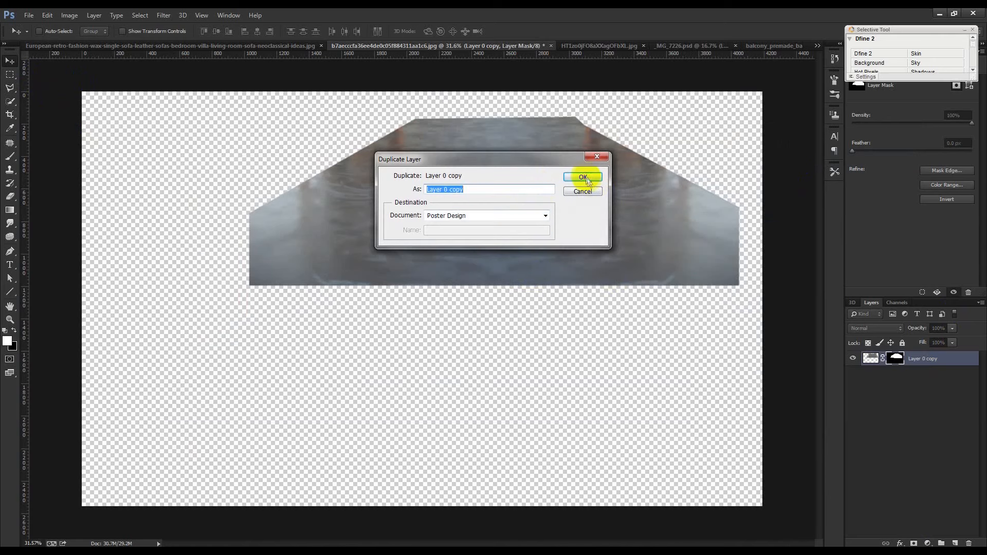
click(455, 97)
click(550, 46)
click(502, 214)
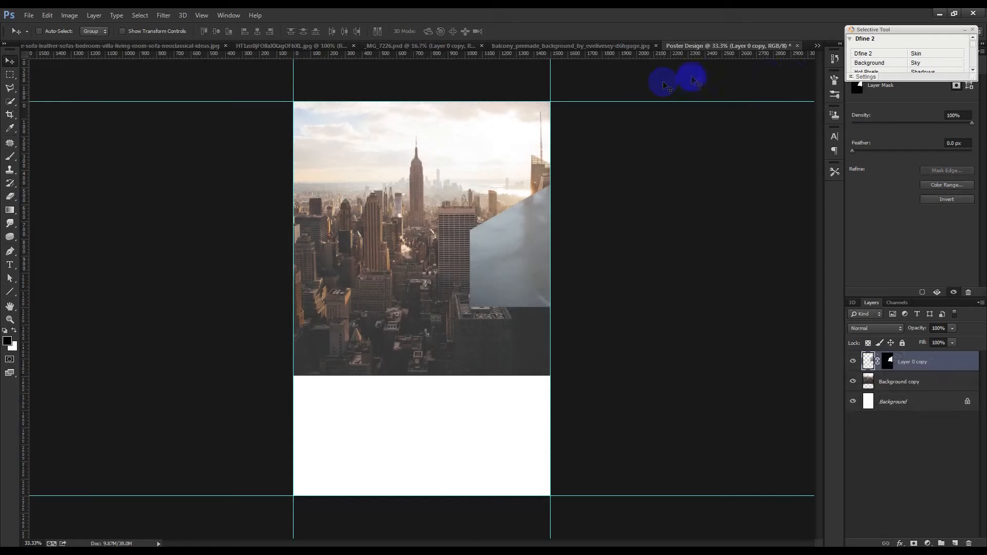
Step: Move the floor to the poster's lower part and stretch it horizontally to fill the canvas width below the skyline
click(891, 375)
drag(531, 266, 324, 433)
key(ctrl+t)
key(ctrl+minus)
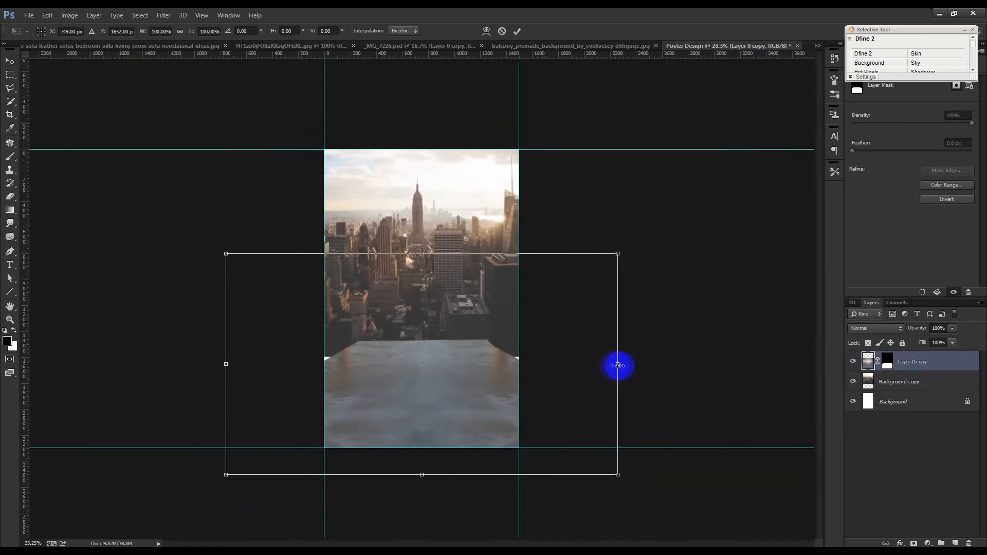
drag(618, 365, 742, 365)
drag(452, 335, 453, 341)
drag(453, 337, 452, 333)
drag(560, 249, 562, 250)
drag(447, 341, 448, 337)
key(Return)
Step: Convert the poster's floor layer into a smart object
scroll(441, 352, up, 3)
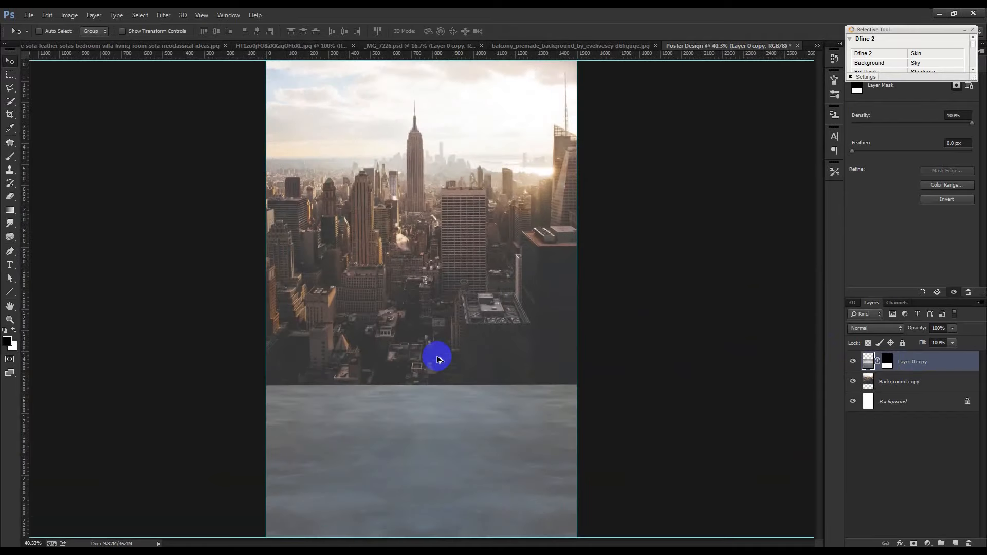
scroll(438, 358, down, 2)
right_click(910, 361)
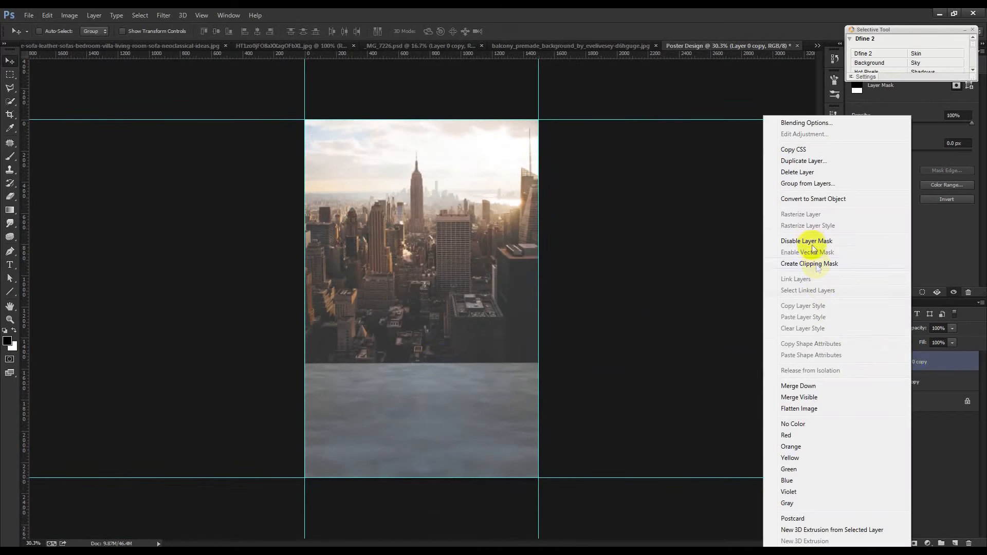
click(811, 201)
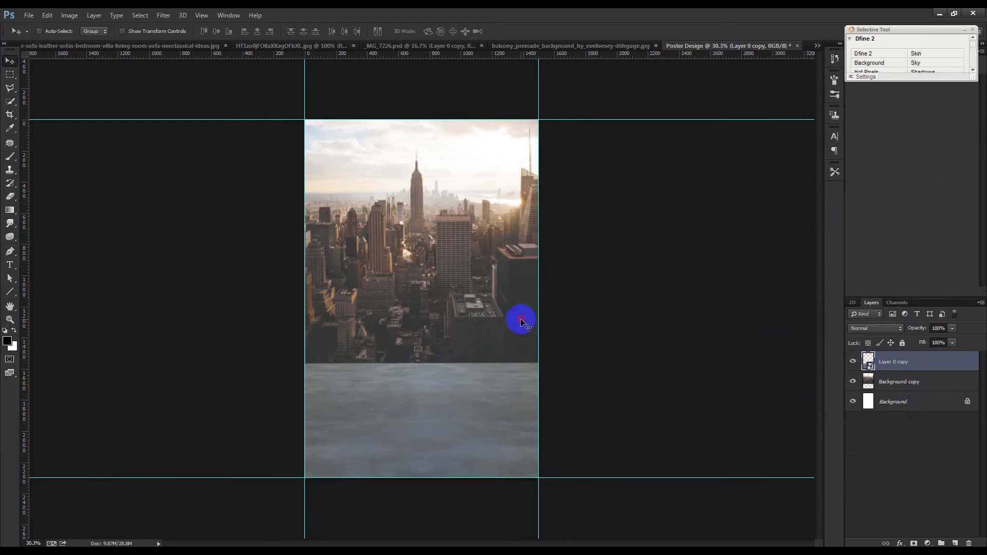
Step: In the window photo, begin a Pen tool path at the frame's lower-left outer corner and run it up to the upper-left corner
click(102, 46)
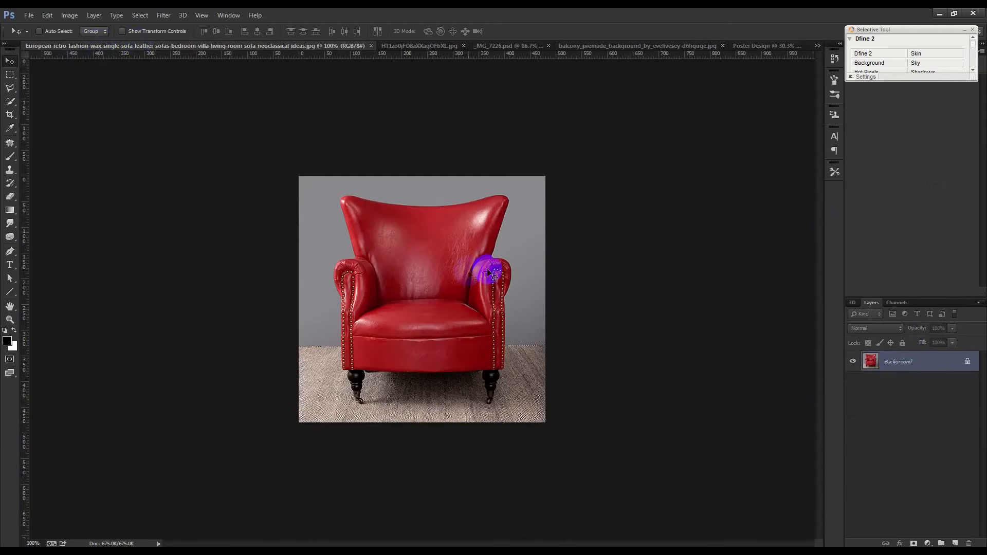
scroll(486, 269, up, 4)
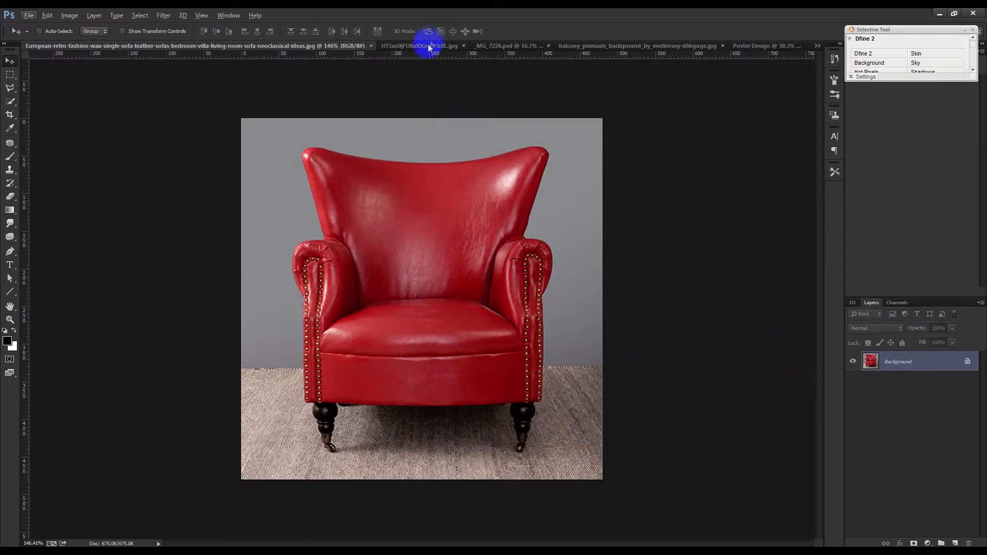
click(430, 46)
click(10, 250)
scroll(211, 337, up, 12)
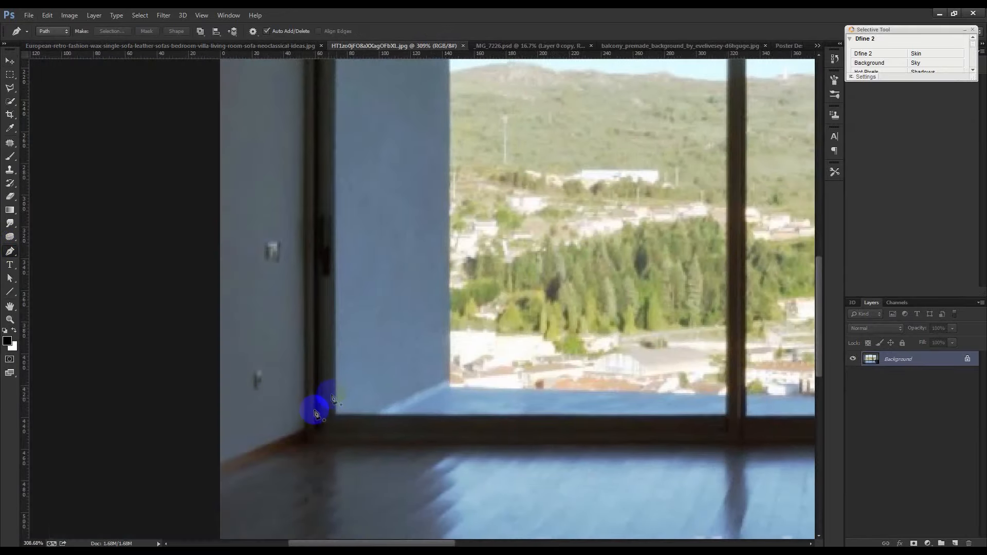
scroll(317, 414, up, 3)
click(303, 451)
scroll(352, 392, up, 5)
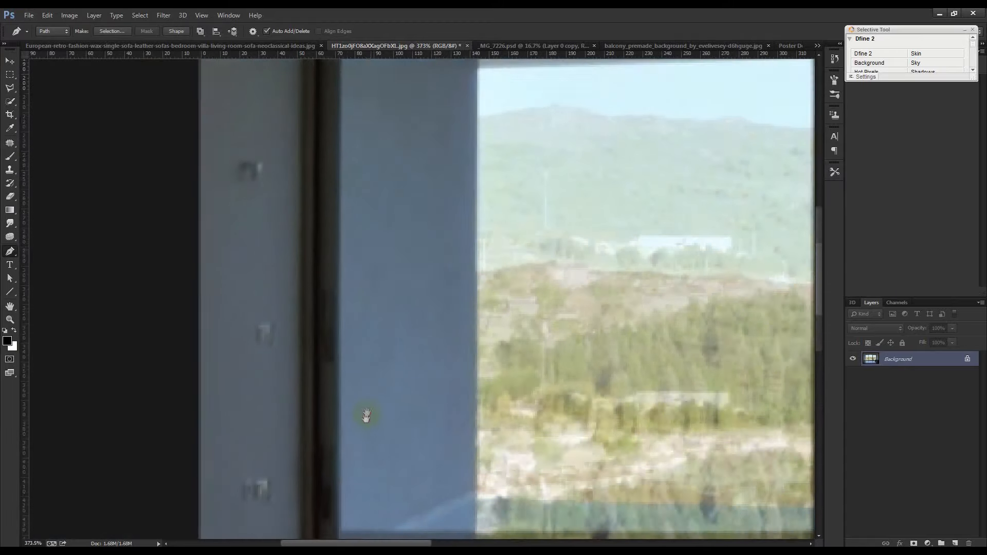
scroll(366, 416, up, 15)
click(302, 185)
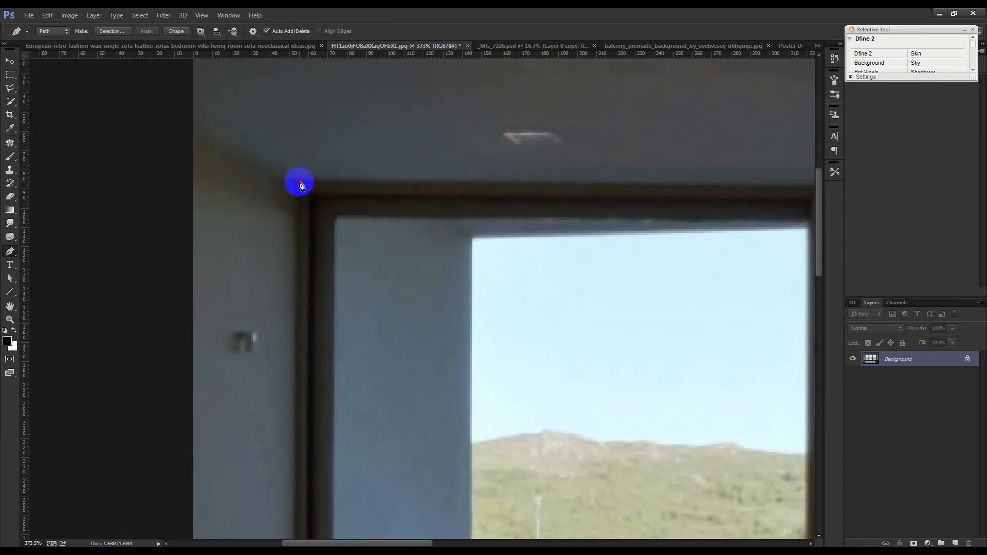
Step: Continue the pen path along the window frame's upper outer edge to its upper-right corner
drag(540, 254, 298, 303)
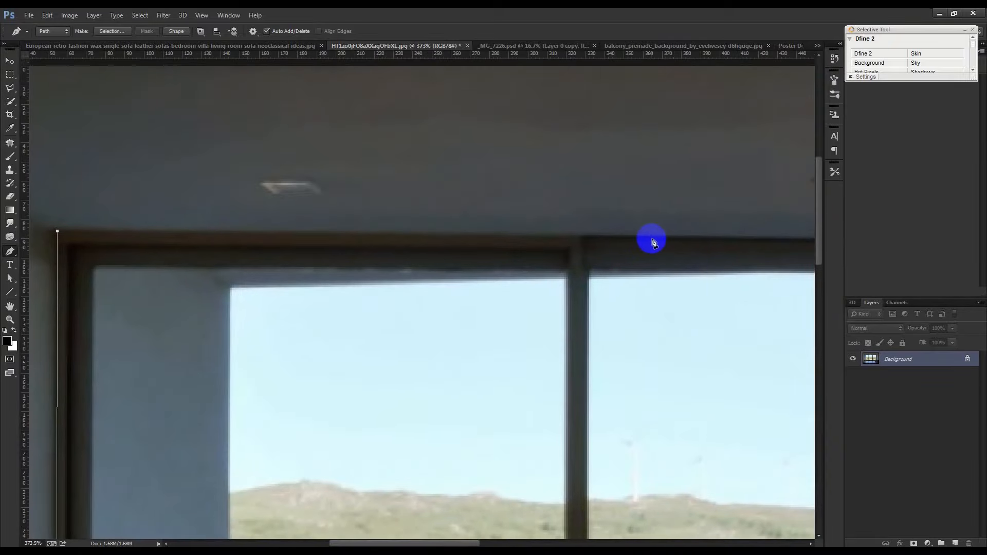
click(656, 242)
scroll(656, 238, right, 10)
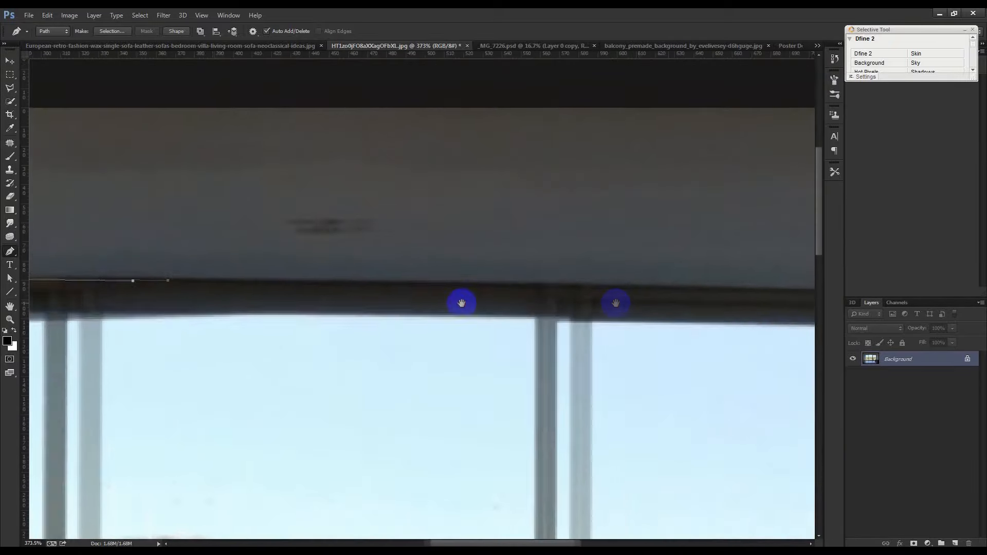
click(725, 297)
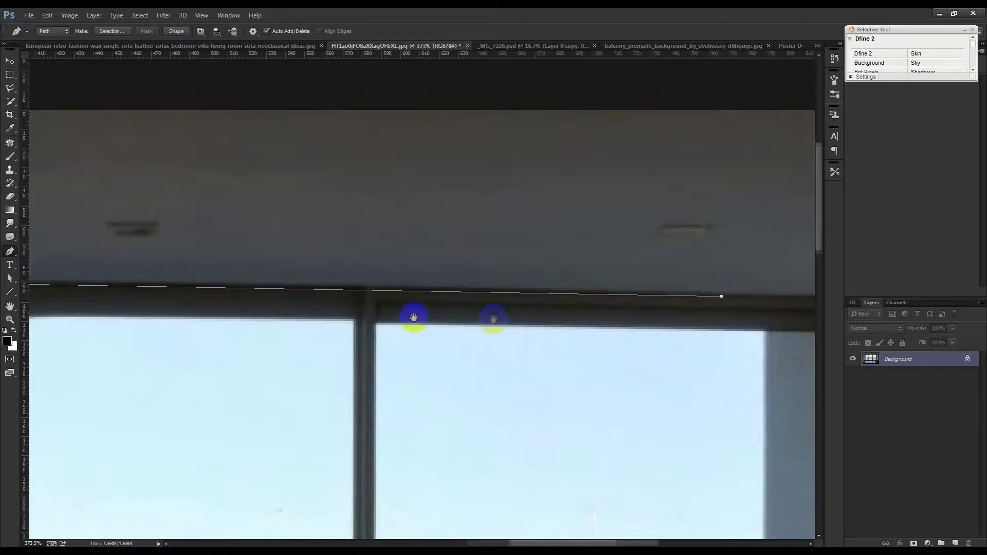
scroll(463, 322, right, 9)
drag(253, 341, 443, 276)
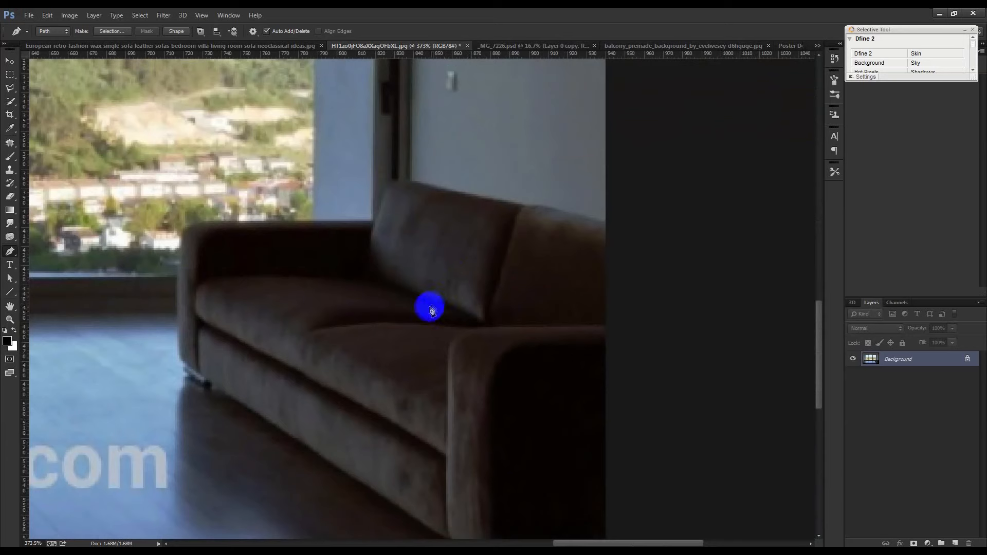
Step: Run the path down the frame's right edge across the sofa, then back along the bottom edge, closing it at the starting corner
drag(418, 300, 408, 298)
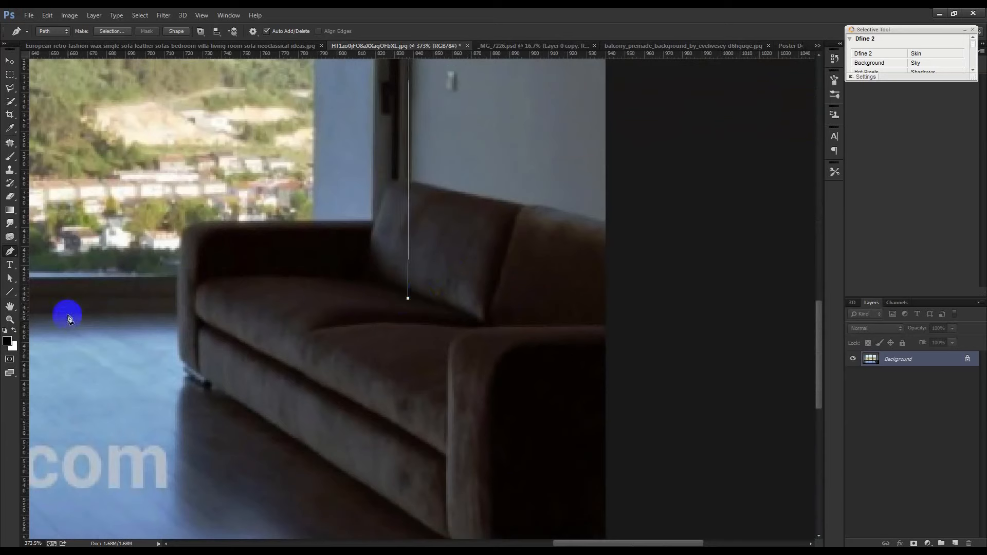
drag(67, 312, 734, 311)
drag(204, 314, 671, 303)
click(355, 303)
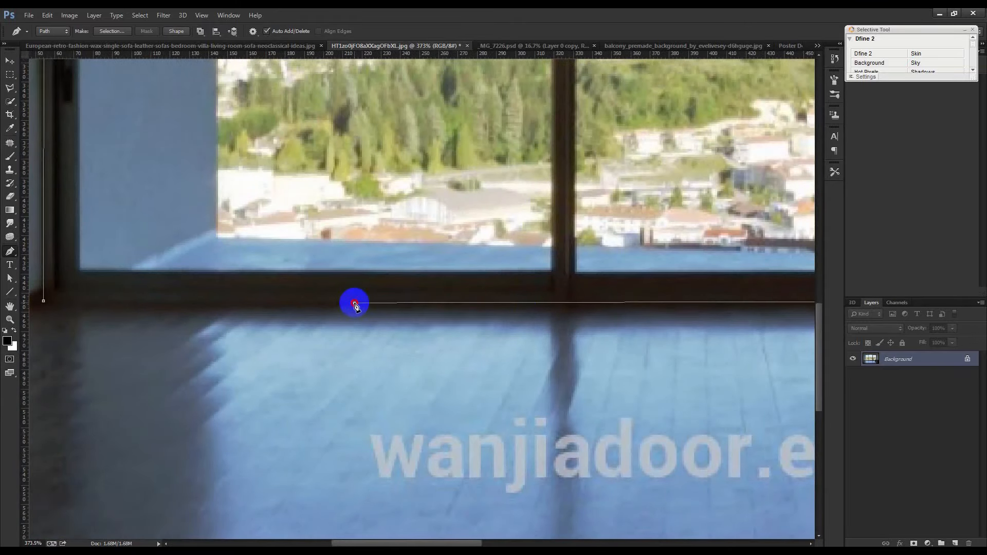
click(43, 301)
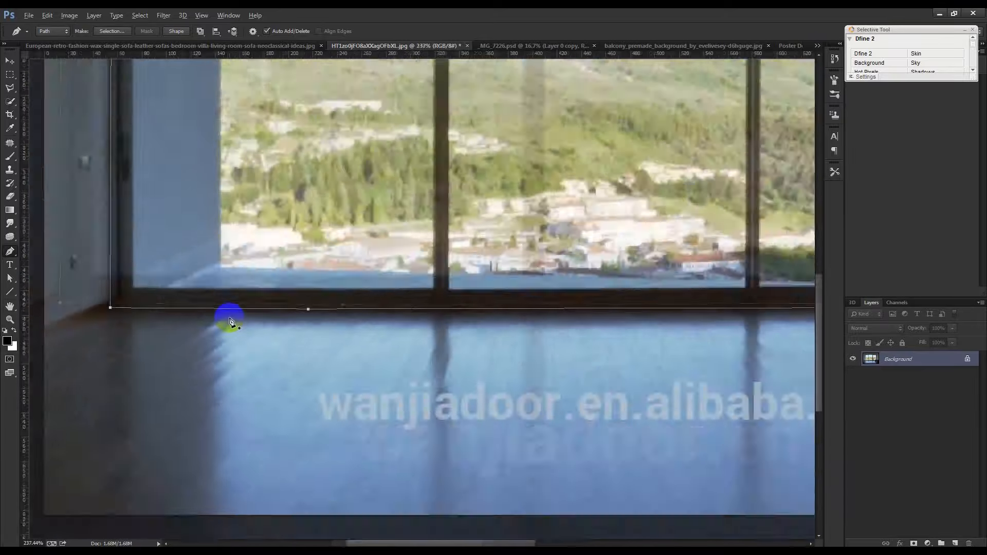
Step: Convert the closed window path into a new anti-aliased selection
key(ctrl+0)
right_click(378, 329)
click(404, 340)
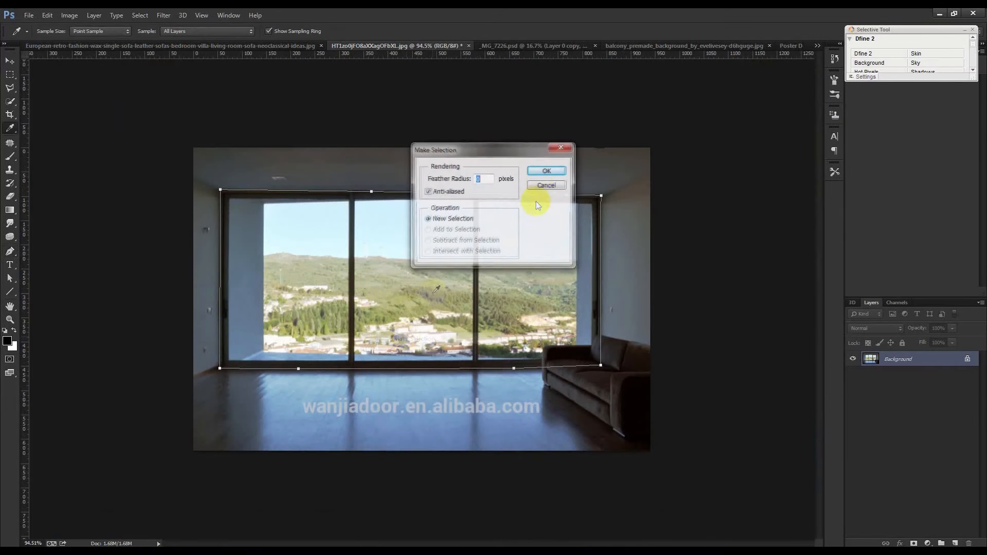
click(547, 169)
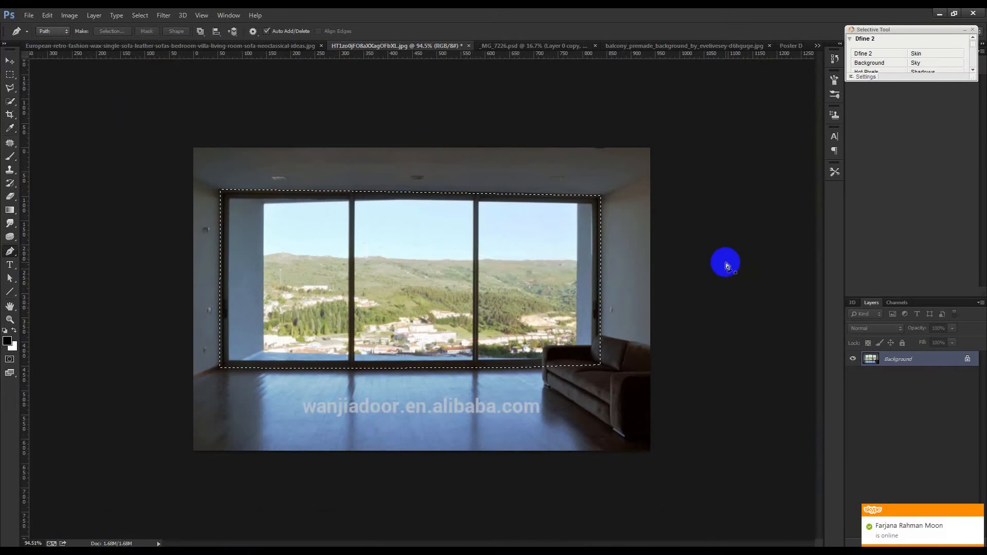
Step: Close the window photo without saving and paste the copied window into the Poster Design document
click(468, 46)
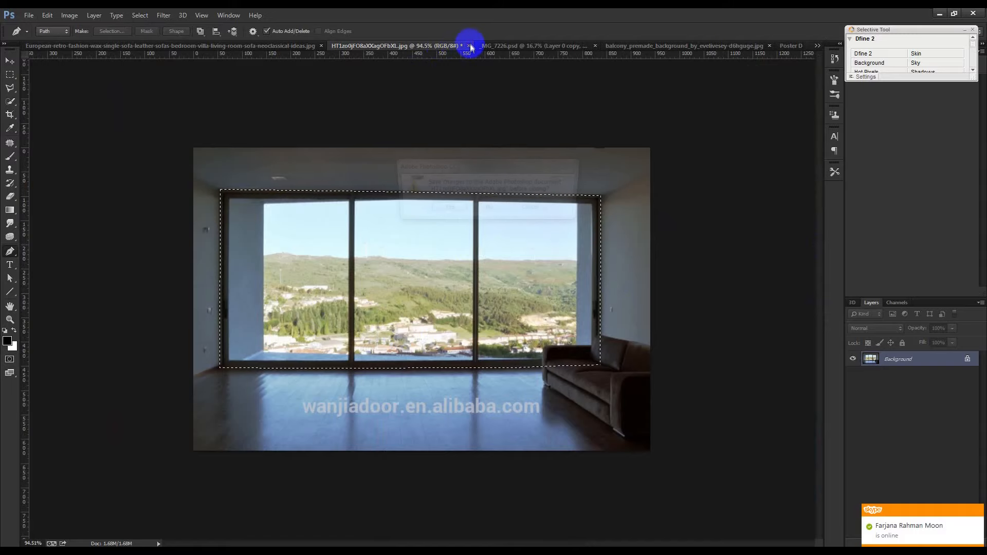
click(509, 211)
click(786, 46)
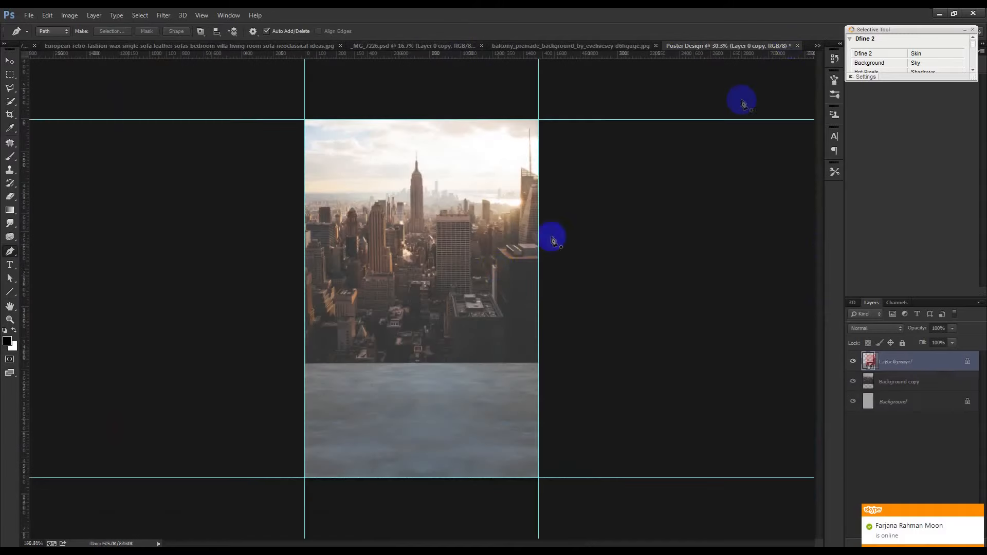
key(ctrl+v)
Step: Outline the window's left glass pane with the Pen tool, convert the path to a selection and delete the view inside
scroll(362, 323, up, 10)
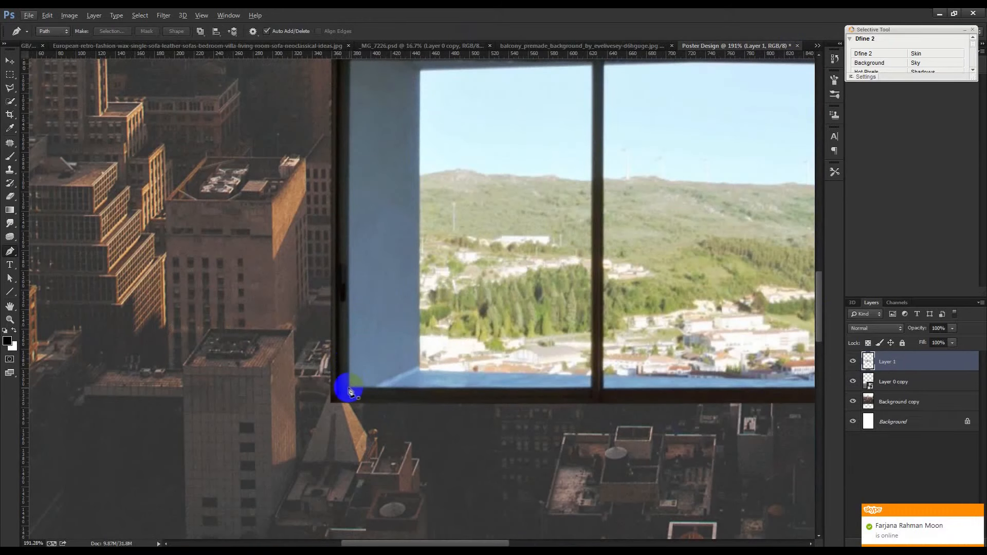
scroll(360, 380, up, 3)
click(353, 153)
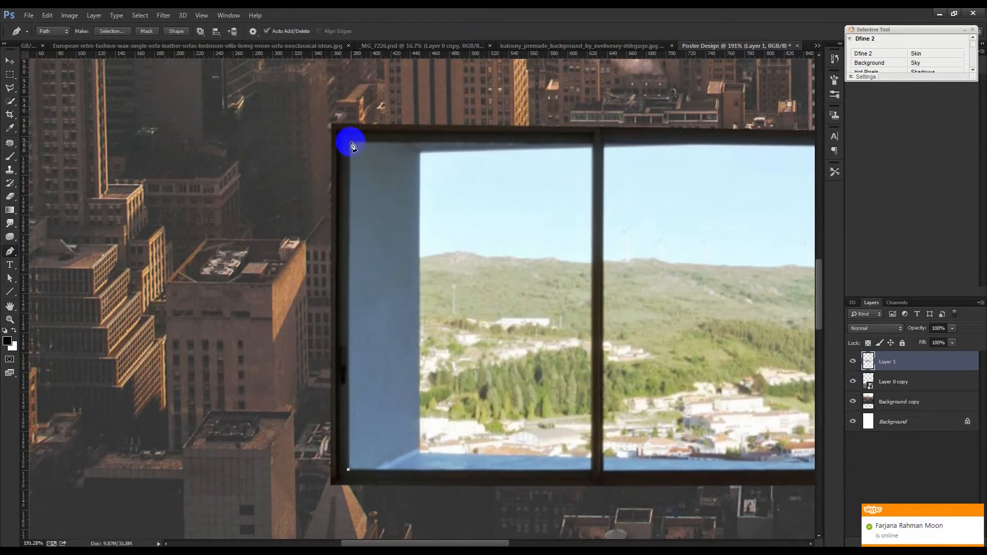
click(588, 148)
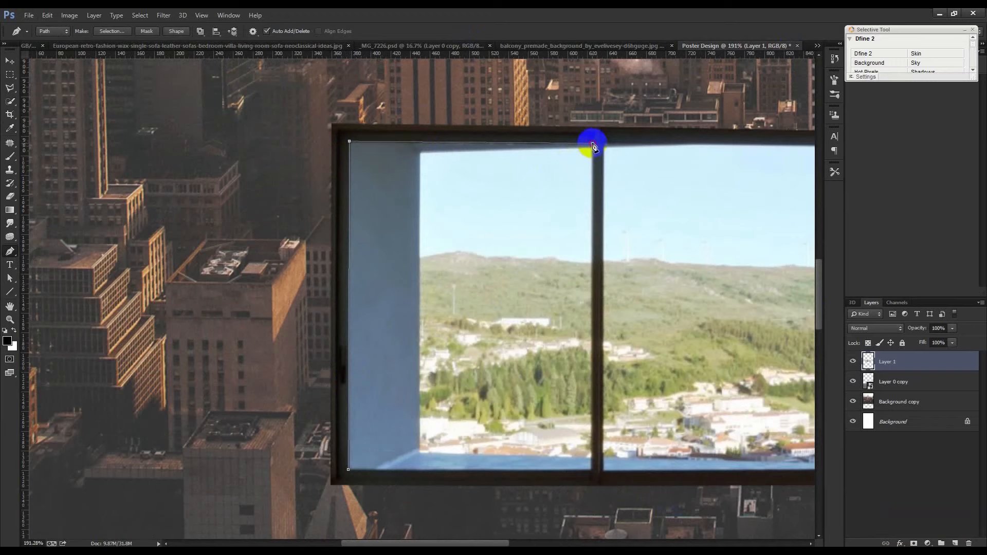
click(594, 471)
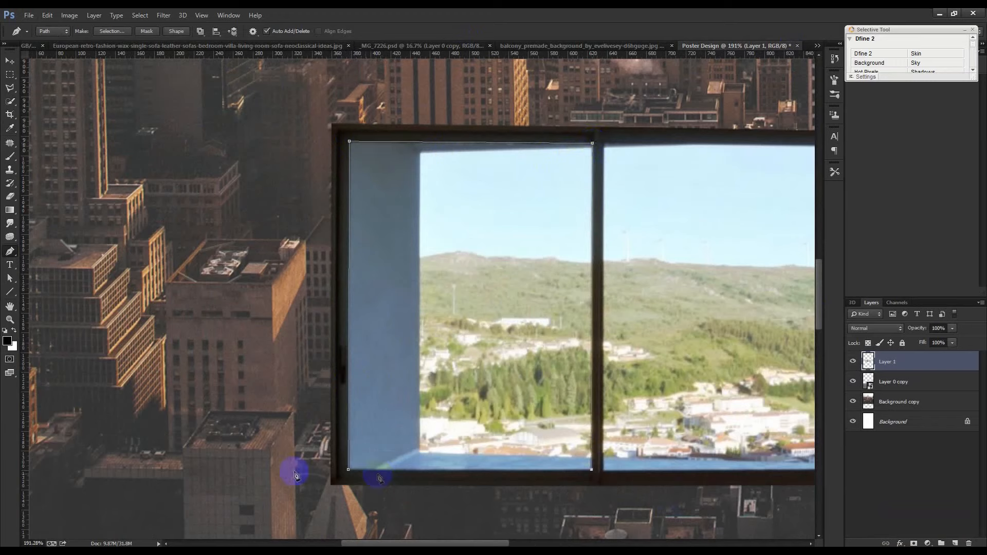
key(ctrl+Return)
key(Delete)
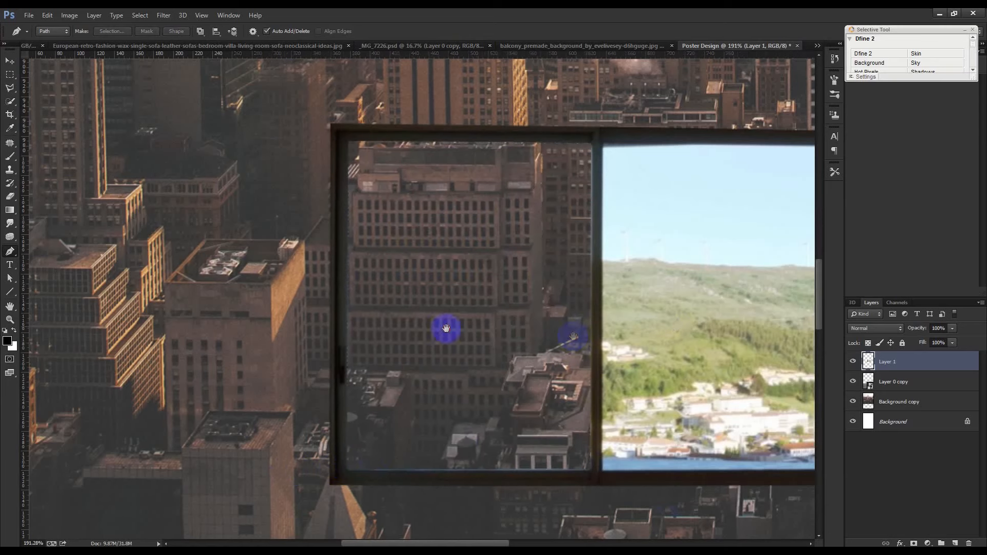
Step: Trace the middle glass pane with a closed pen path and remove its landscape view from the window layer
drag(573, 337, 316, 337)
click(354, 145)
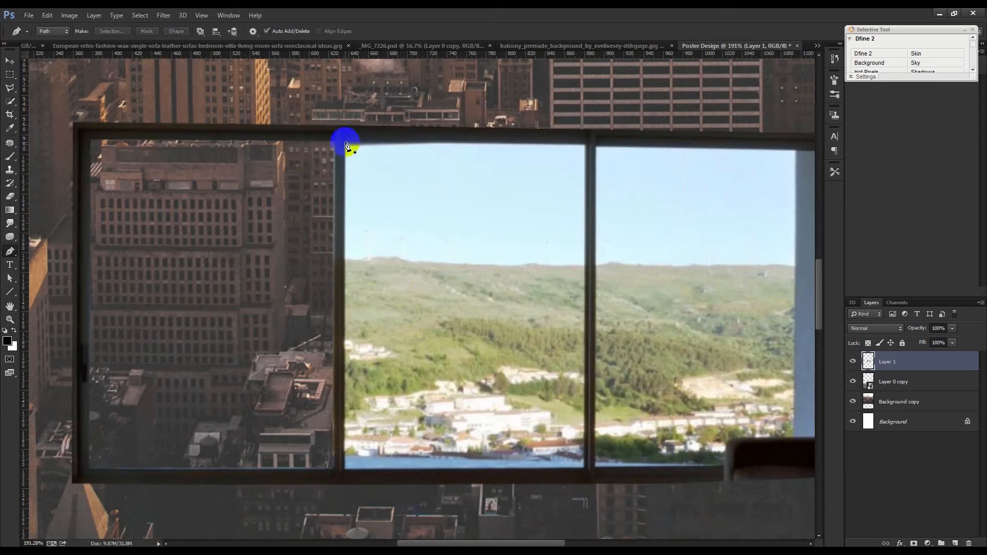
click(583, 145)
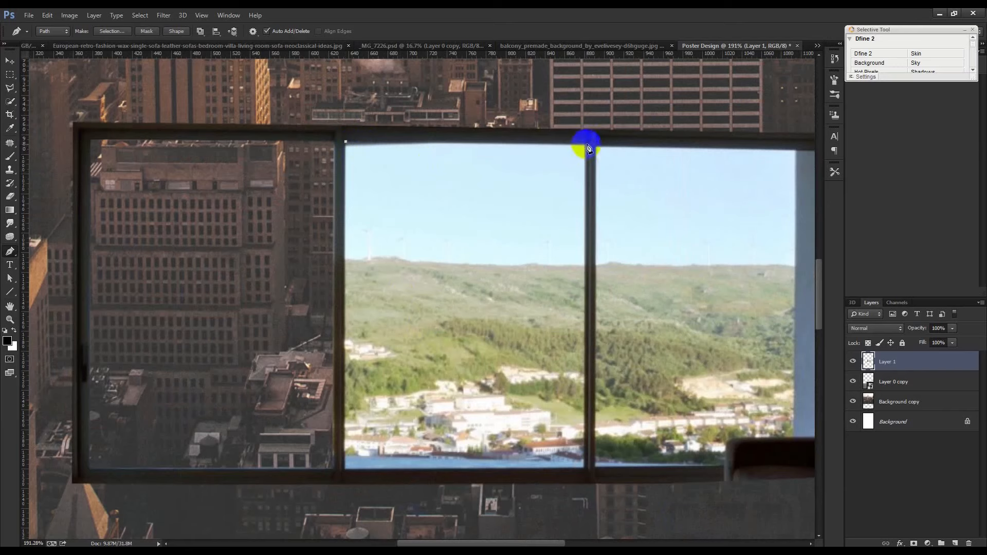
click(588, 465)
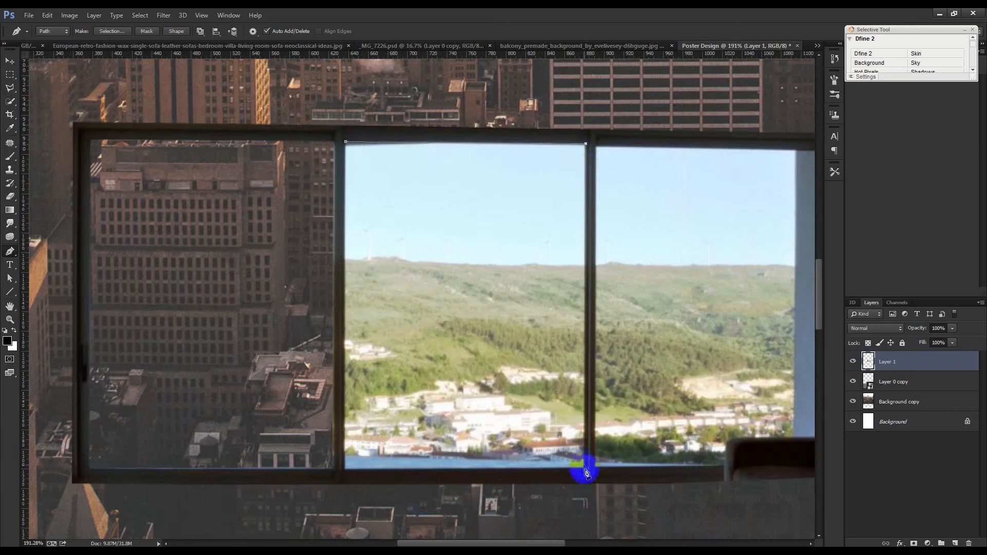
click(345, 470)
click(345, 143)
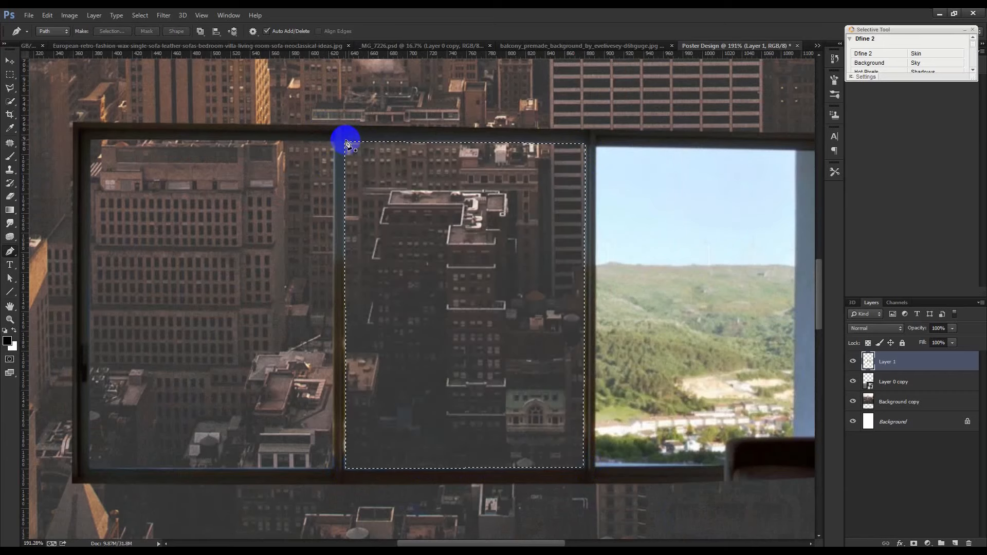
Step: Trace the right glass pane inside the frame, straightening its lower edge across the sofa, and delete the selected area
drag(671, 269, 487, 272)
click(426, 140)
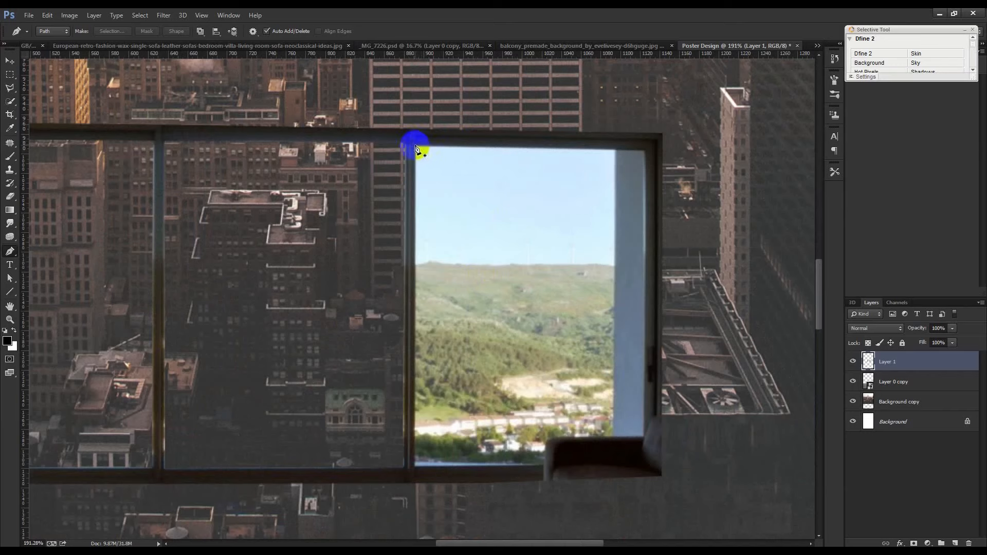
click(640, 146)
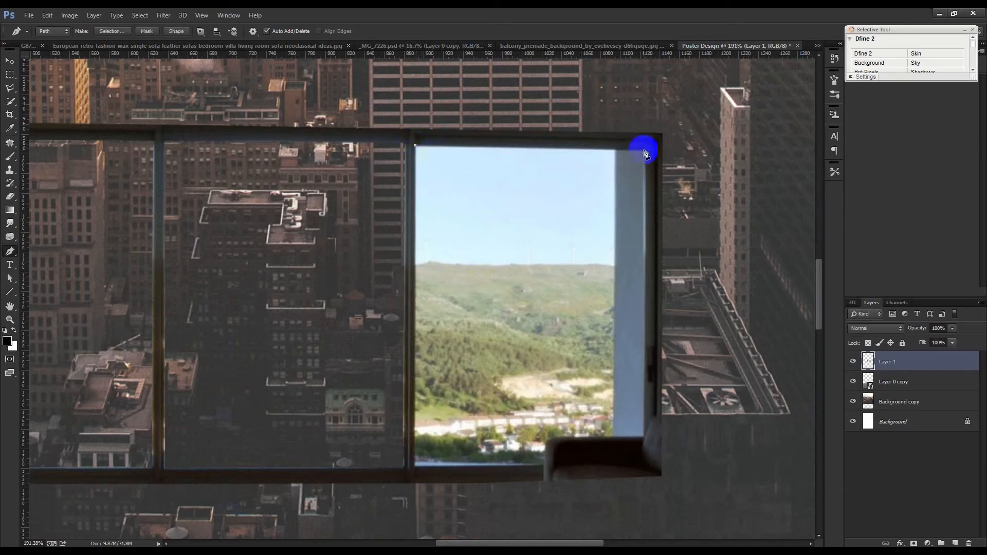
click(649, 249)
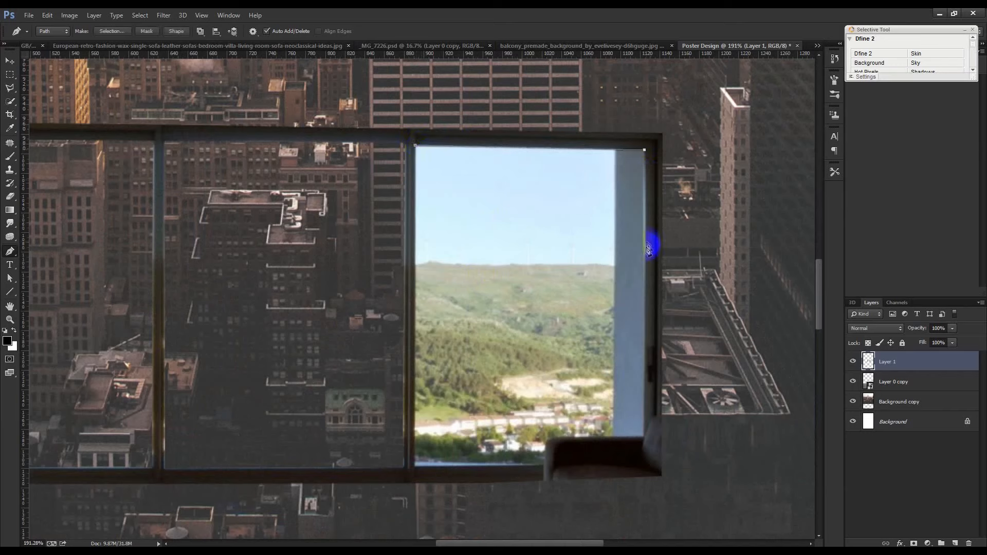
click(643, 459)
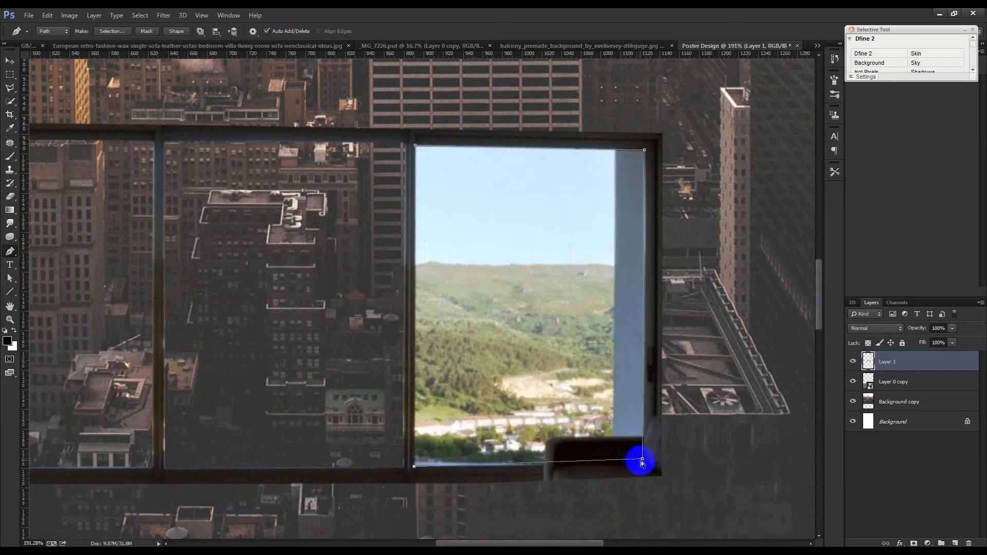
drag(643, 459, 642, 463)
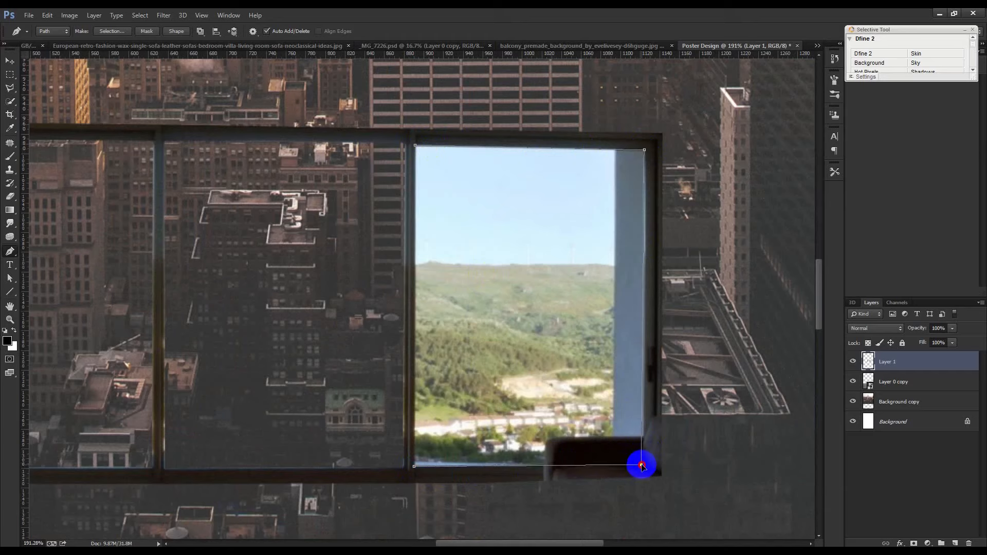
click(414, 468)
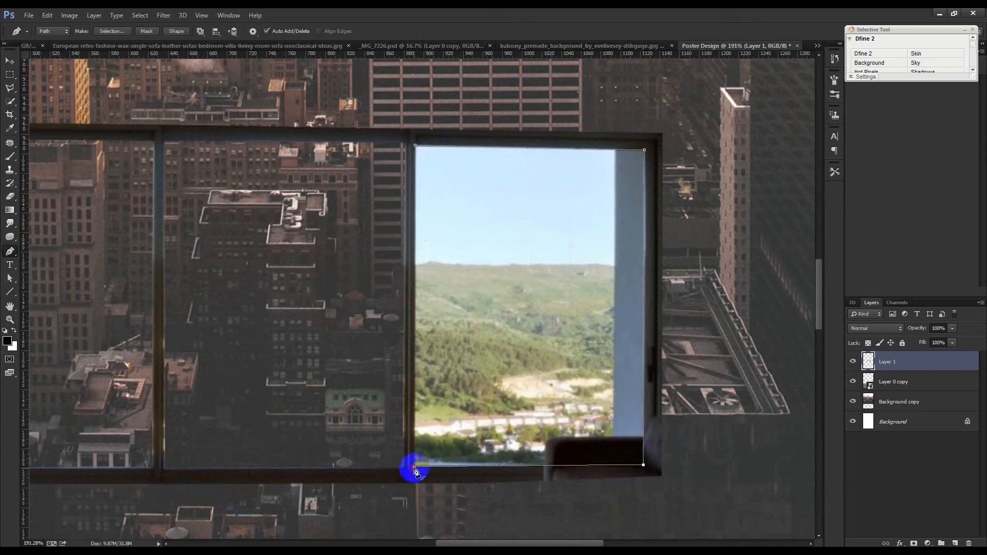
click(415, 147)
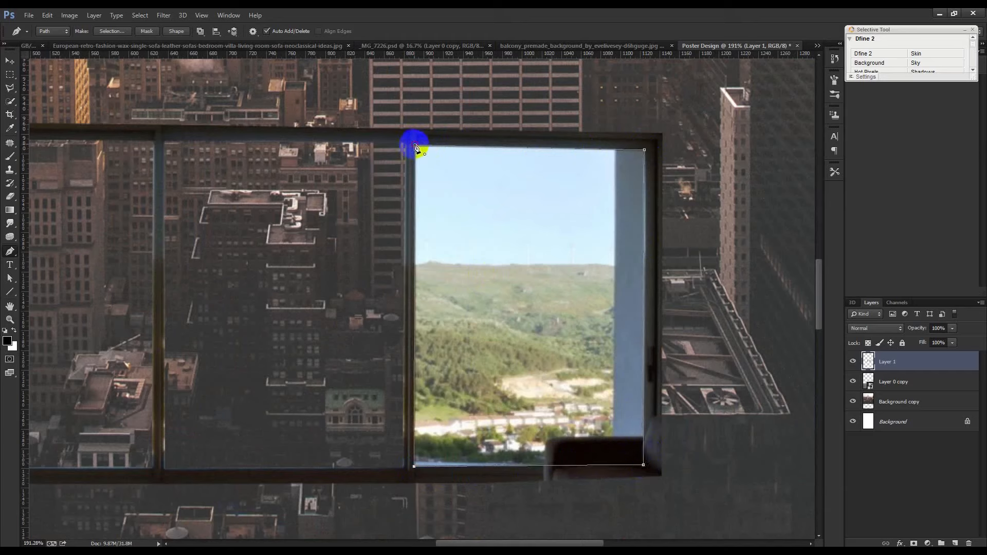
key(ctrl+Return)
key(Delete)
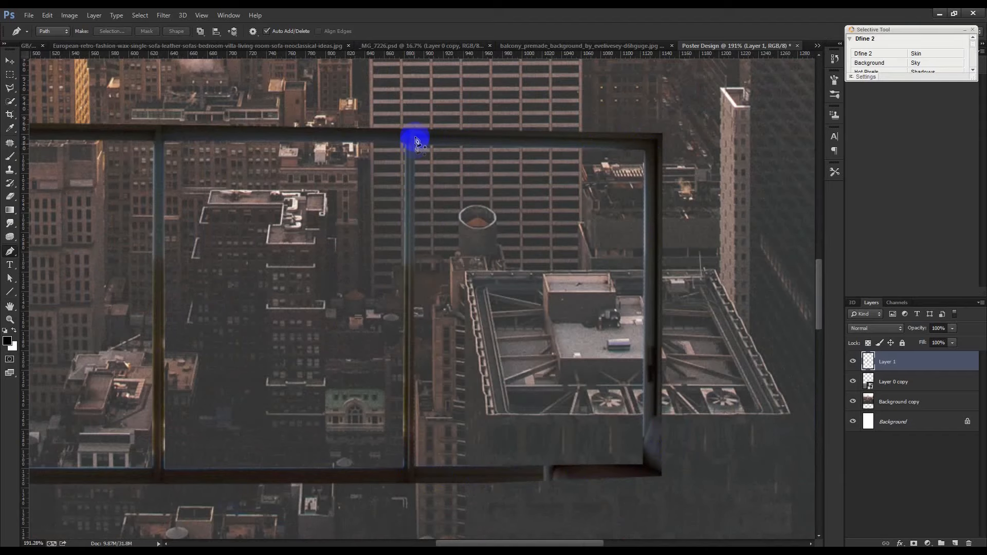
Step: Move the emptied window frame straight up to the skyline's horizon, in front of the tallest tower
scroll(417, 144, down, 10)
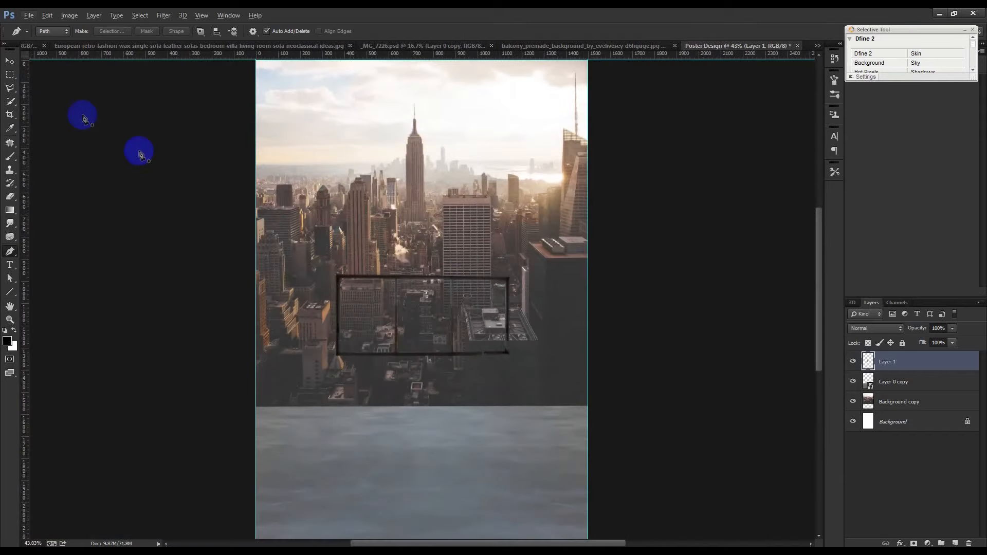
click(9, 61)
drag(418, 277, 418, 122)
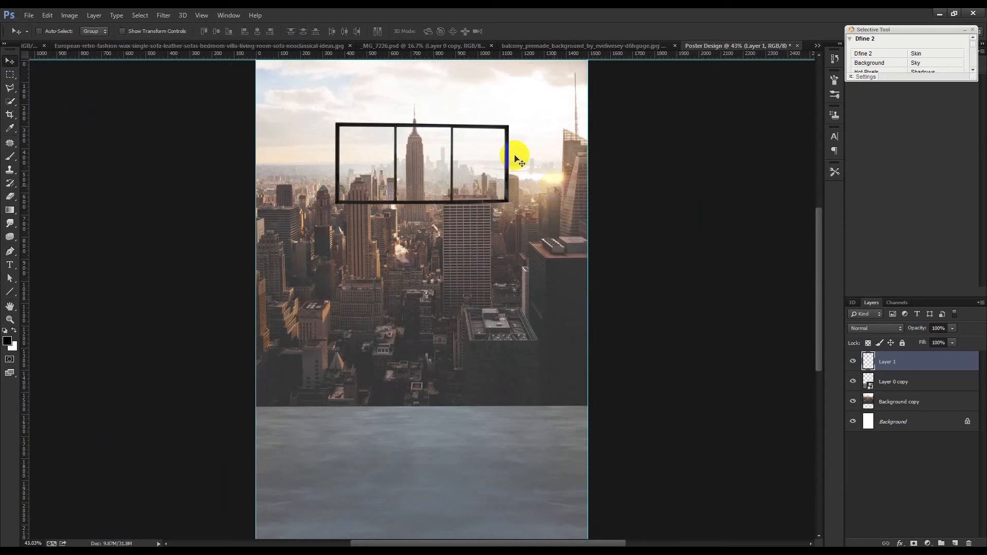
Step: In the balcony image, outline the stone base between the balusters and cobblestones with the Pen tool, then select and copy it
click(101, 45)
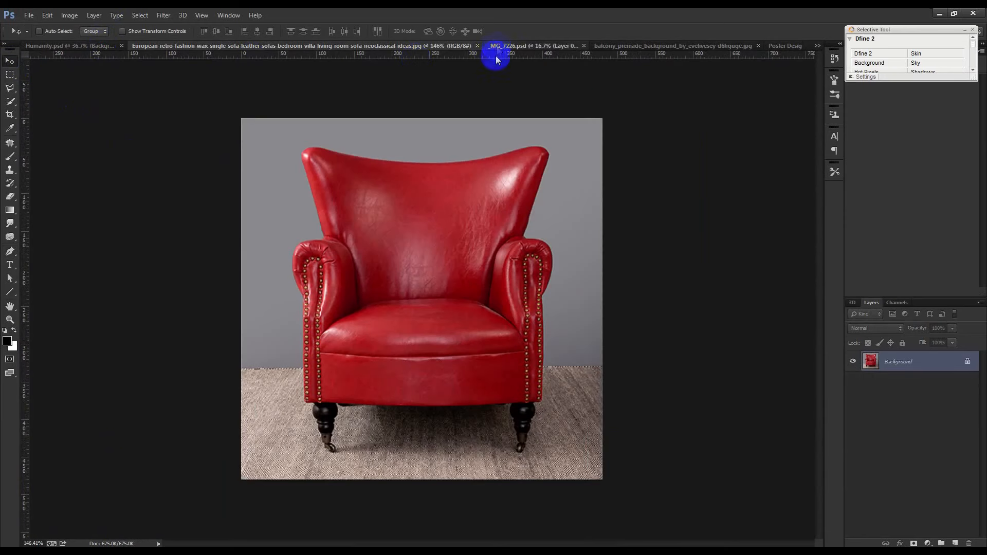
click(498, 50)
click(676, 46)
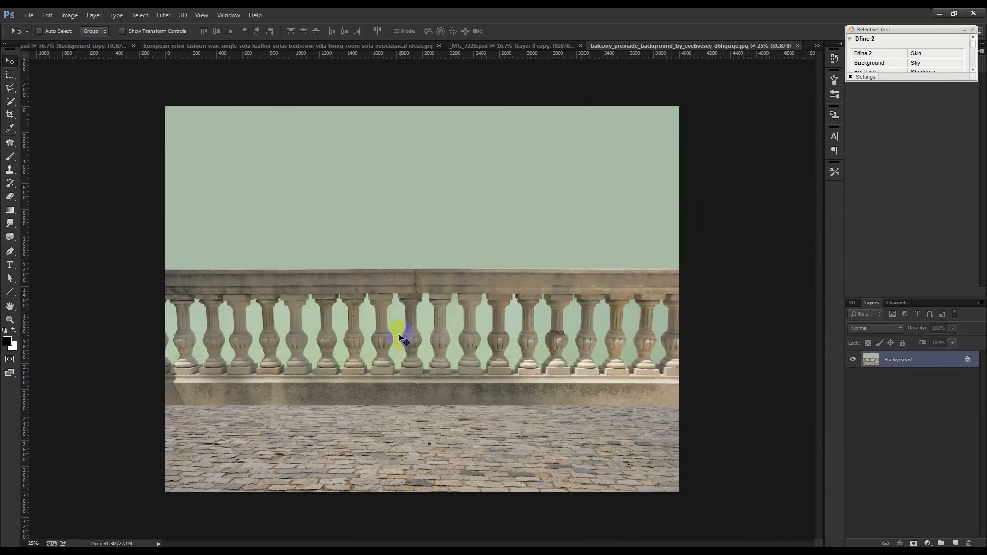
click(10, 251)
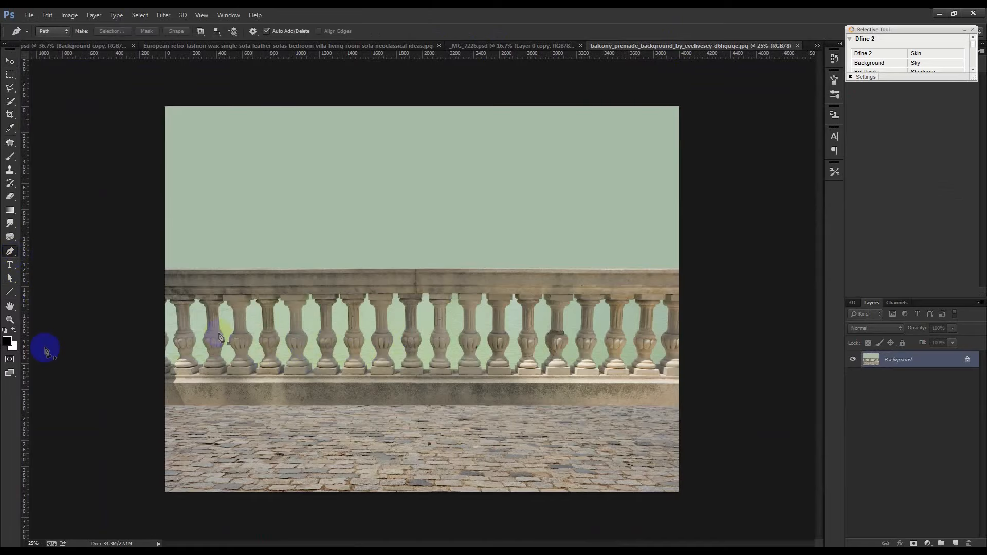
scroll(219, 391, up, 5)
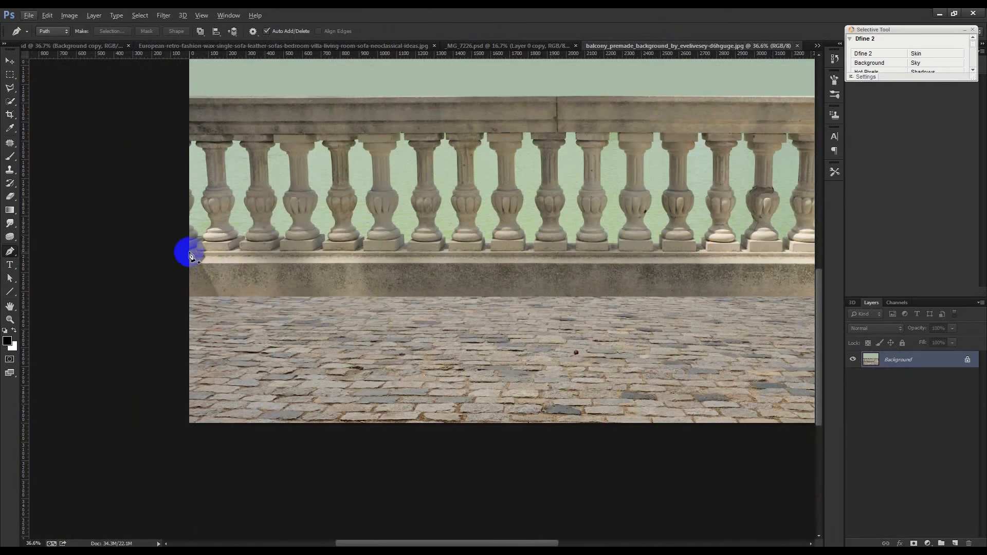
click(190, 255)
scroll(407, 269, right, 5)
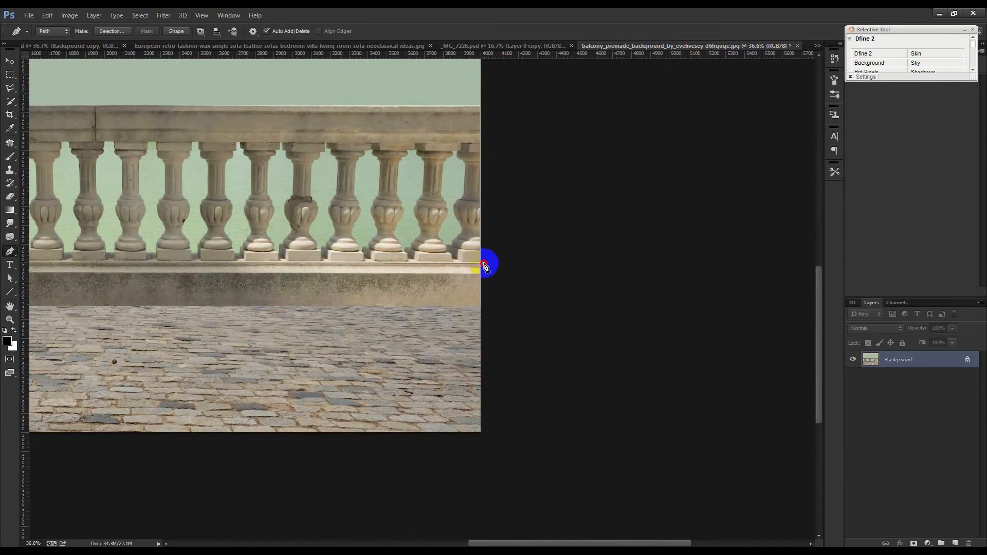
drag(479, 323, 525, 300)
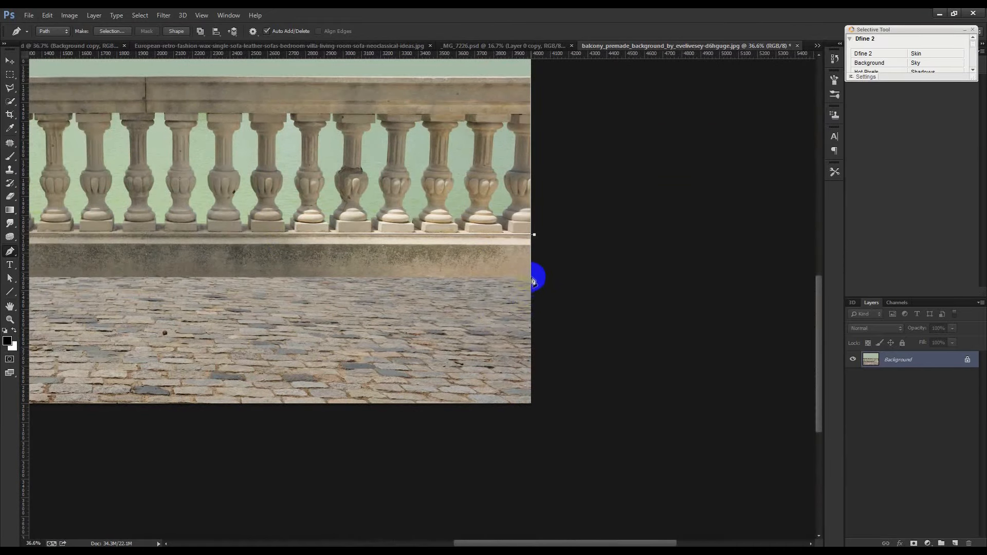
scroll(478, 290, left, 10)
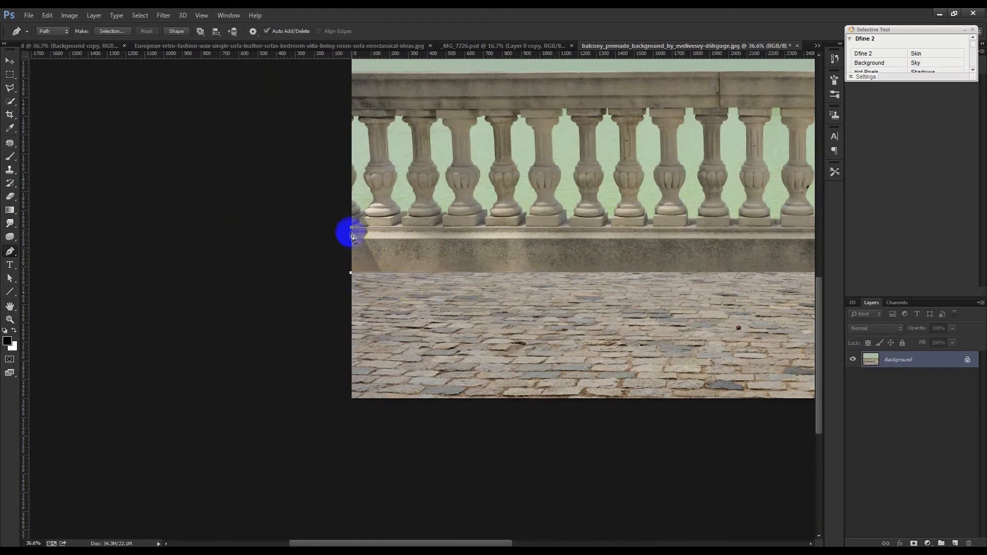
scroll(416, 278, down, 3)
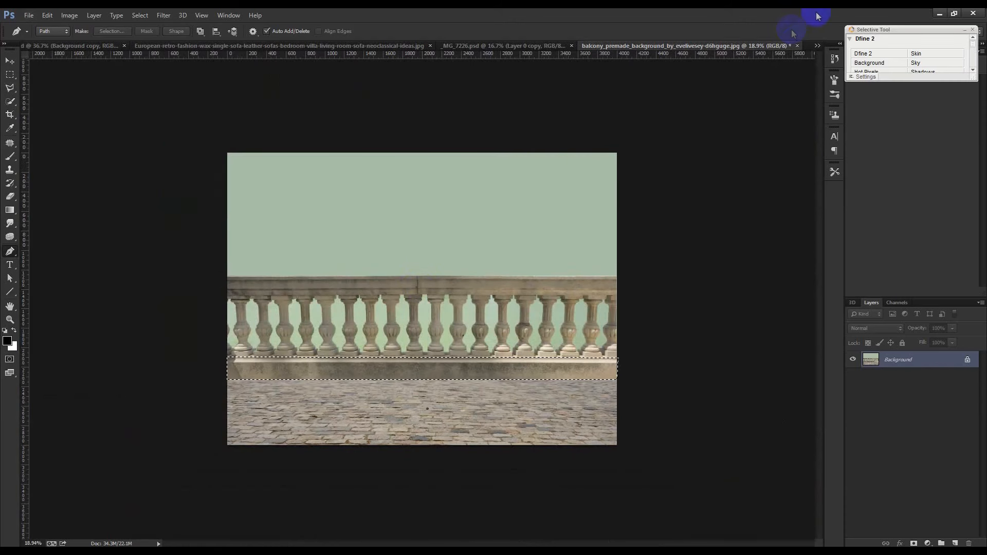
Step: Close the balcony image and paste the copied stone ledge into Poster Design, placing it where the skyline meets the floor
click(798, 45)
click(520, 209)
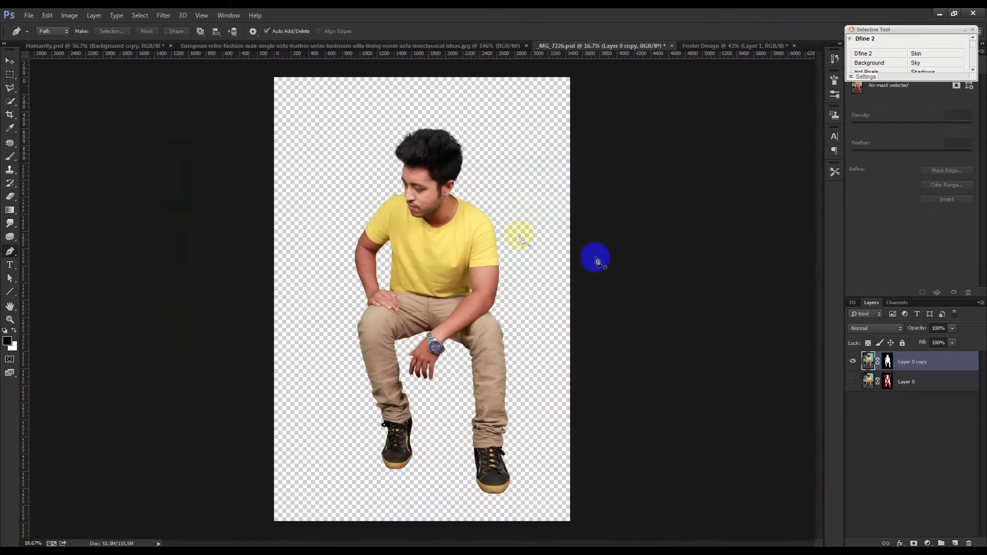
click(749, 46)
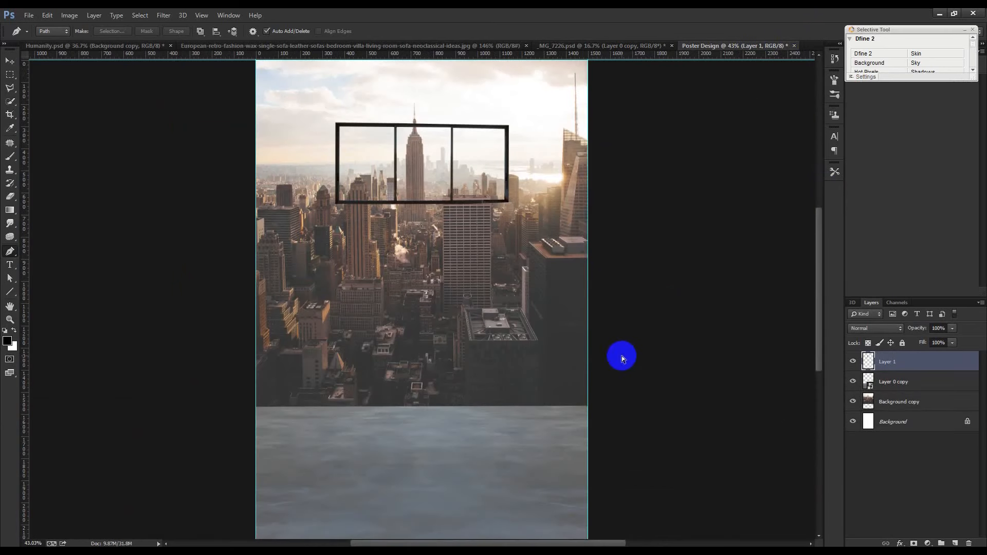
key(ctrl+v)
click(9, 63)
drag(439, 311, 446, 395)
Step: Scale the stone ledge to about 64% and position it across the full poster width along the floor's back edge
key(ctrl+t)
scroll(560, 388, down, 3)
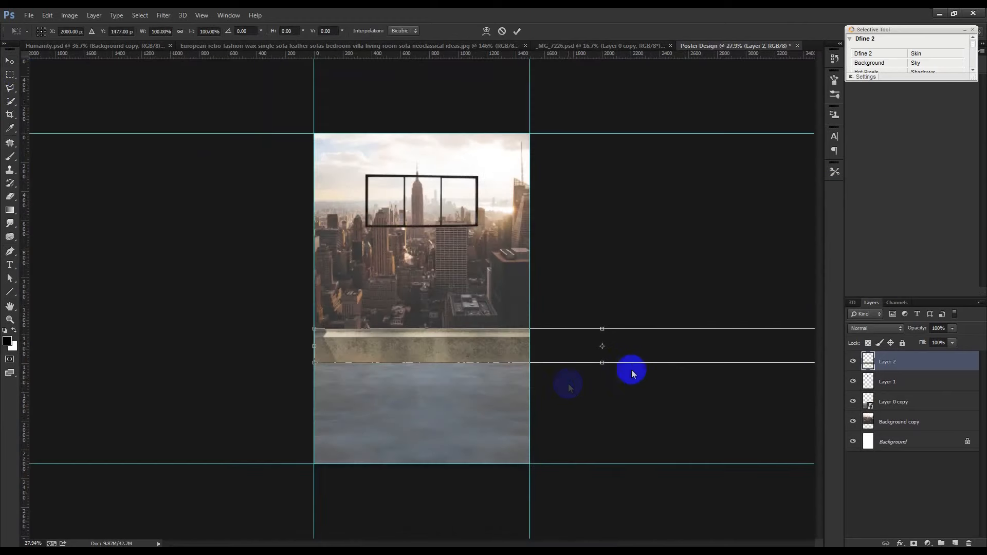
drag(631, 353, 494, 353)
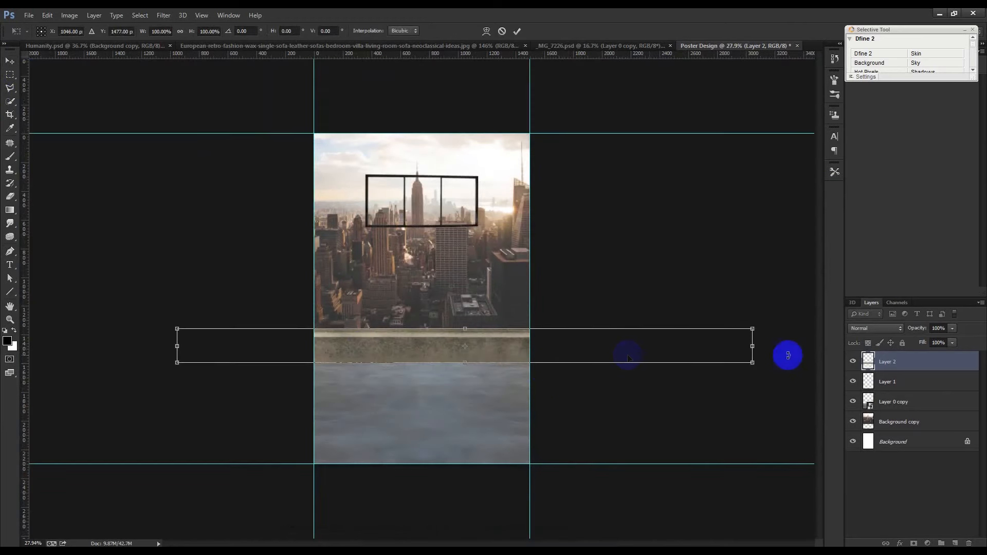
drag(754, 331, 650, 348)
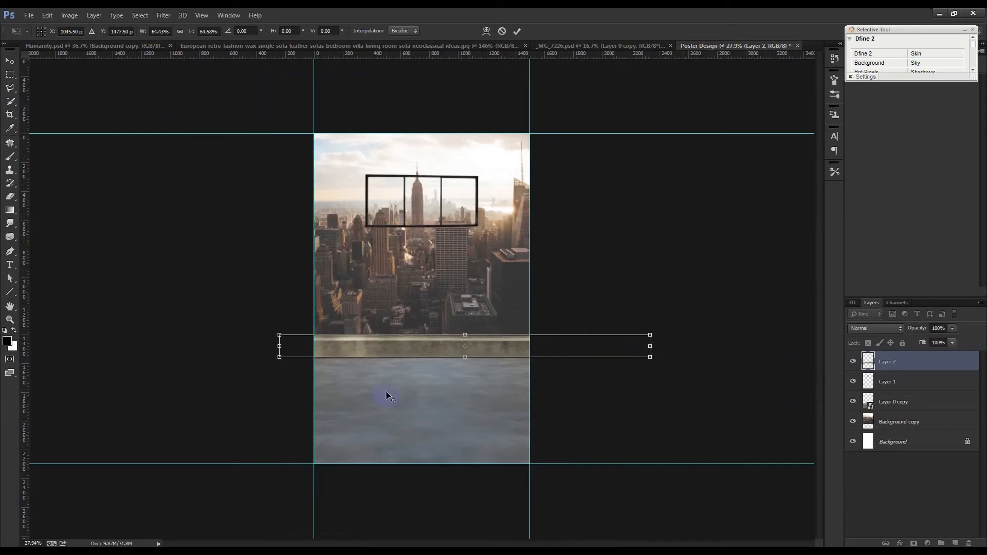
scroll(388, 390, up, 3)
drag(414, 373, 410, 375)
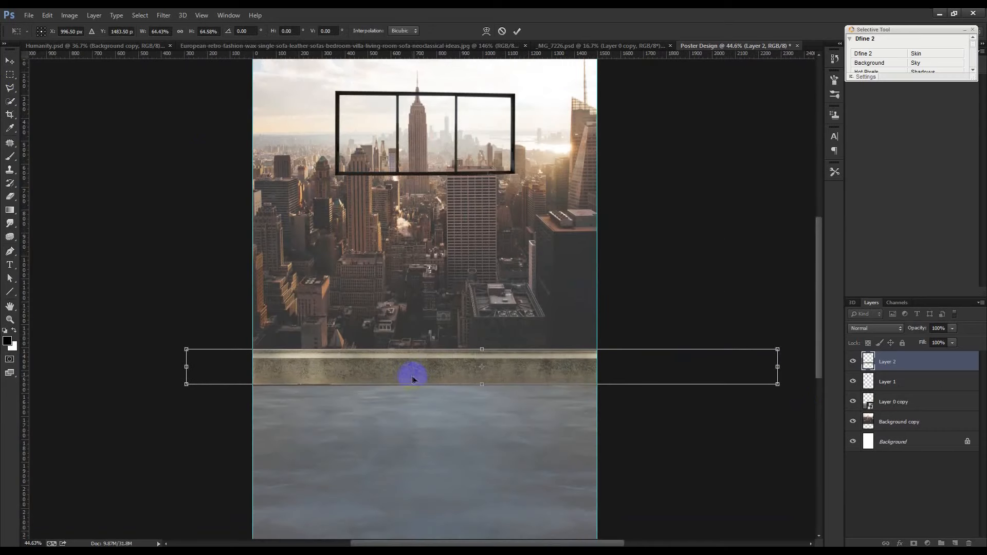
key(Return)
Step: Place the ledge layer beneath the concrete floor layer and nudge the ledge slightly down to meet the floor
drag(916, 370, 892, 412)
key(Down)
key(Down)
key(Down)
key(Down)
key(Down)
key(Down)
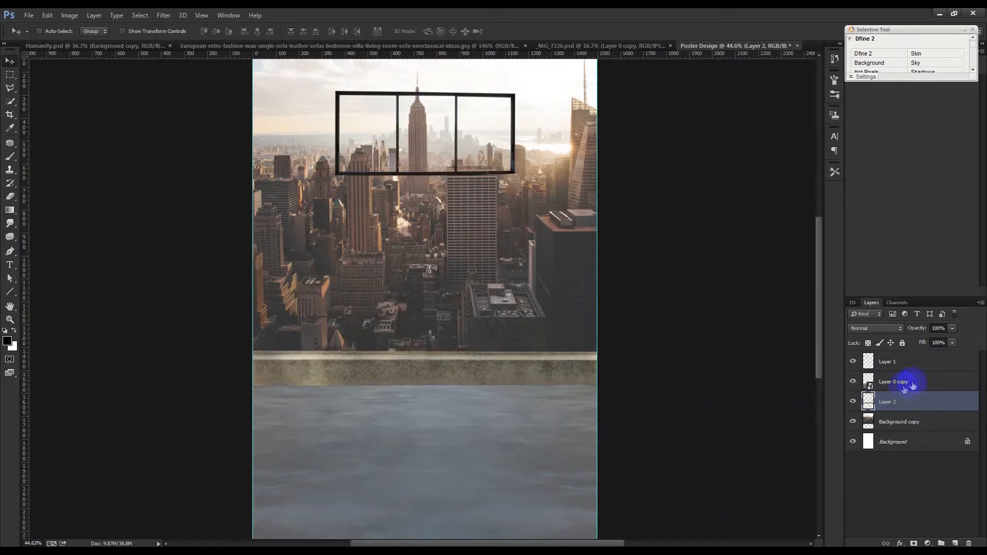
Step: Enlarge the window frame to about 318% width and 408% height so its bottom bar rests on the stone ledge
click(869, 362)
drag(506, 171, 417, 338)
key(ctrl+t)
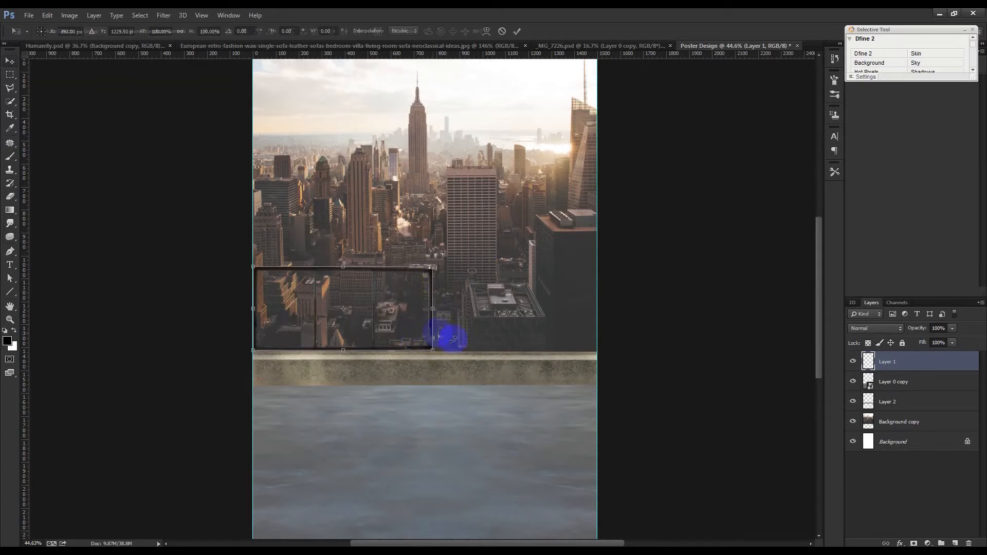
drag(431, 268, 819, 217)
scroll(422, 265, down, 3)
drag(431, 257, 367, 250)
scroll(406, 263, up, 1)
drag(416, 157, 416, 102)
scroll(419, 165, up, 2)
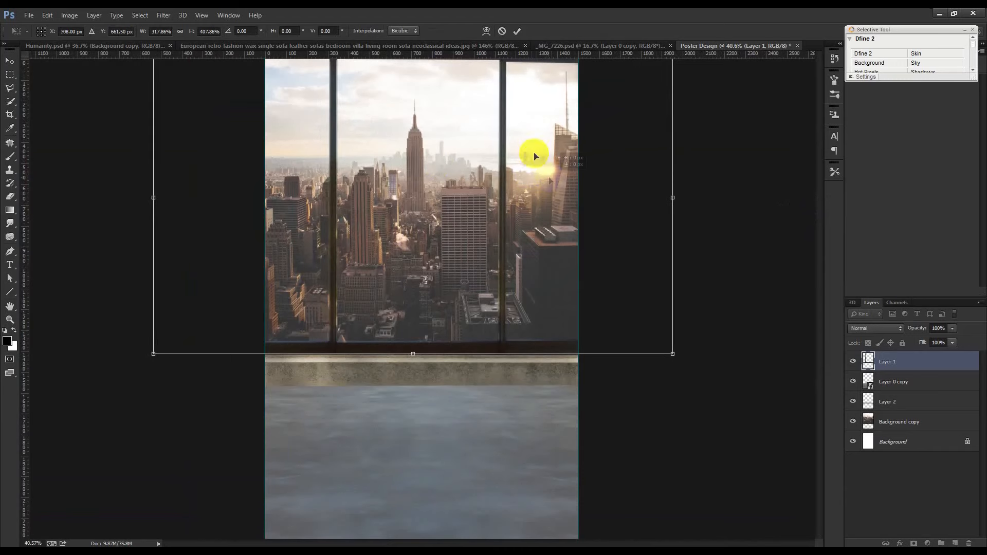
click(517, 31)
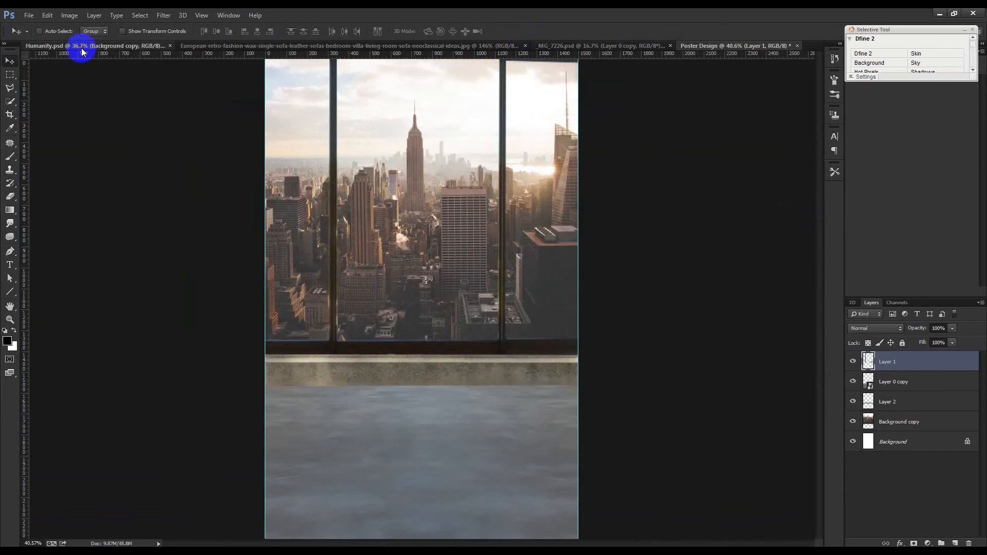
Step: Compare with the finished poster in Humanity.psd and rotate the window frame slightly clockwise in Poster Design
click(82, 50)
key(ctrl+minus)
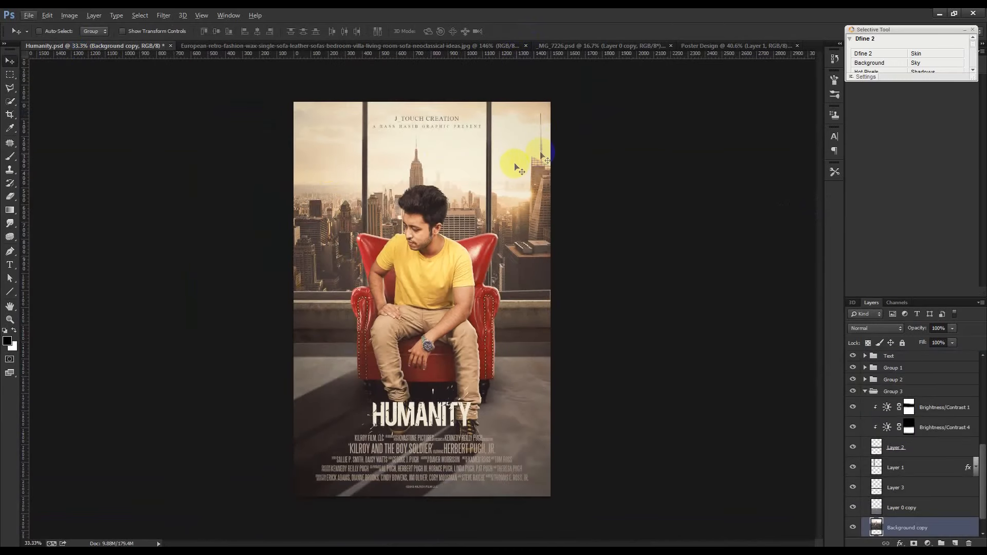
click(755, 47)
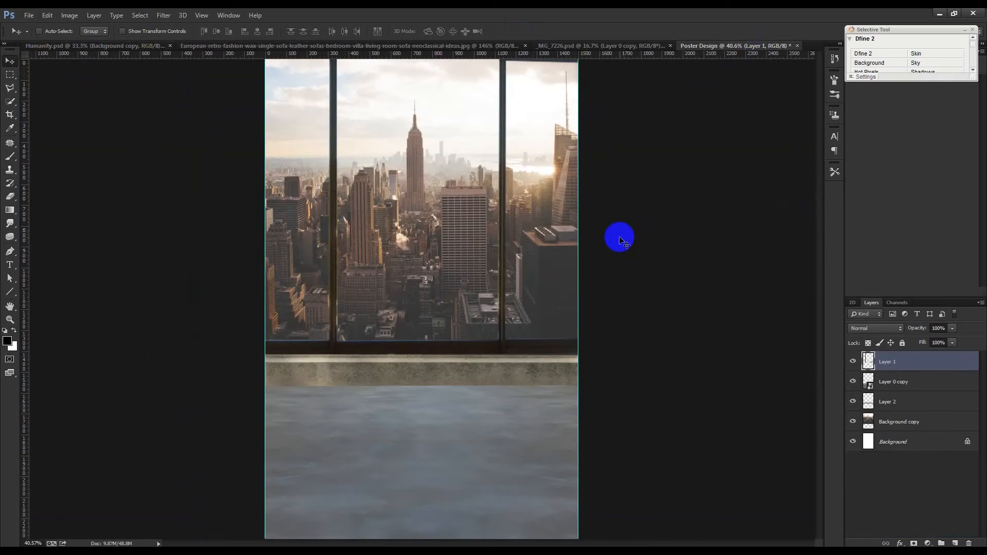
key(ctrl+t)
drag(725, 251, 736, 259)
key(Return)
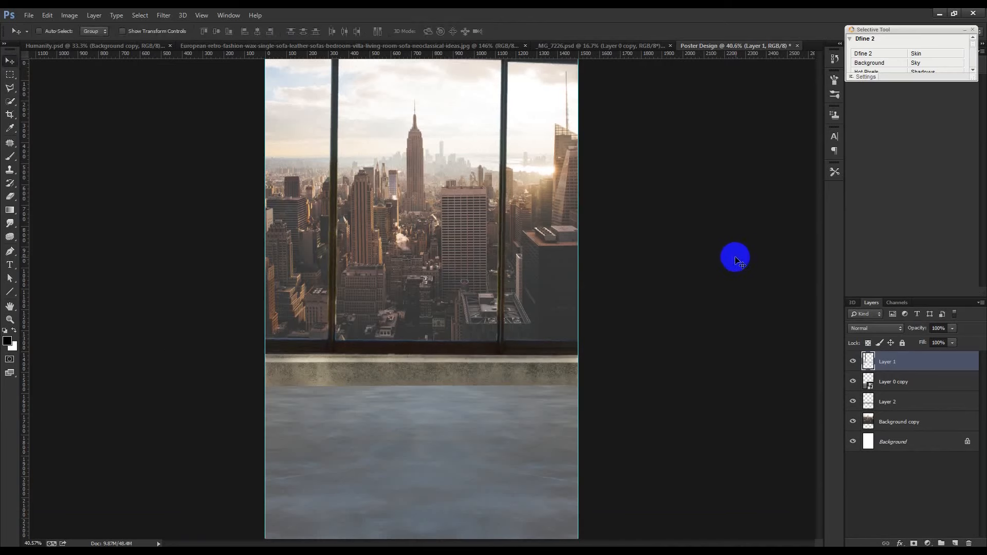
Step: Nudge the window frame slightly down and place its layer beneath both the floor and stone ledge layers
drag(906, 365, 910, 387)
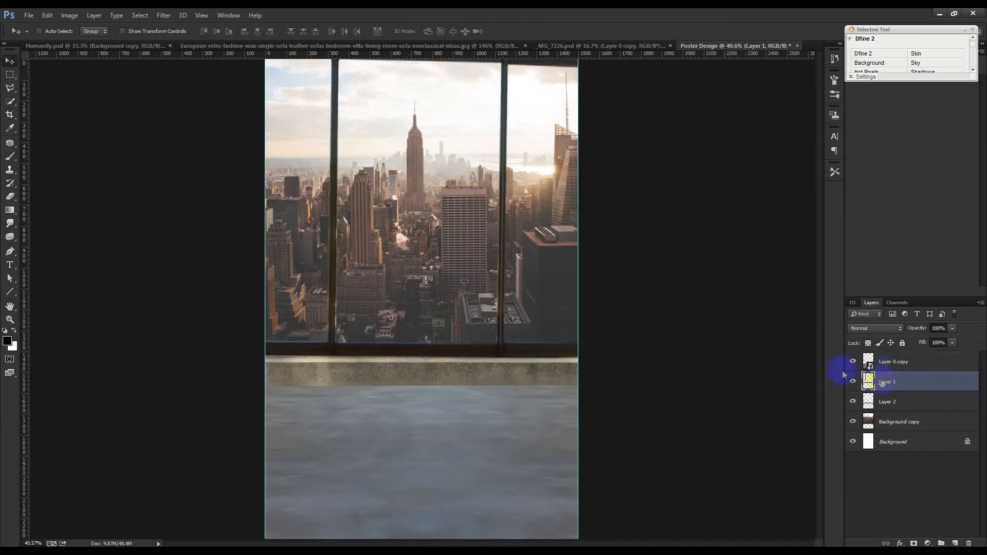
key(Down)
key(Down)
key(Down)
key(Down)
key(Down)
key(Down)
drag(924, 388, 900, 409)
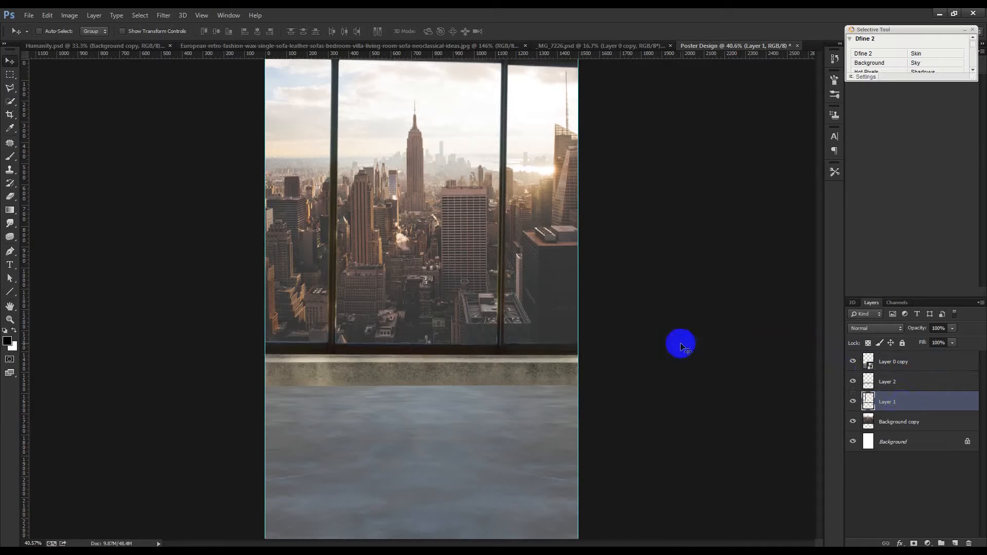
Step: Rotate the window frame slightly counterclockwise to level its bottom bar along the ledge
key(ctrl+t)
drag(709, 333, 734, 327)
key(Return)
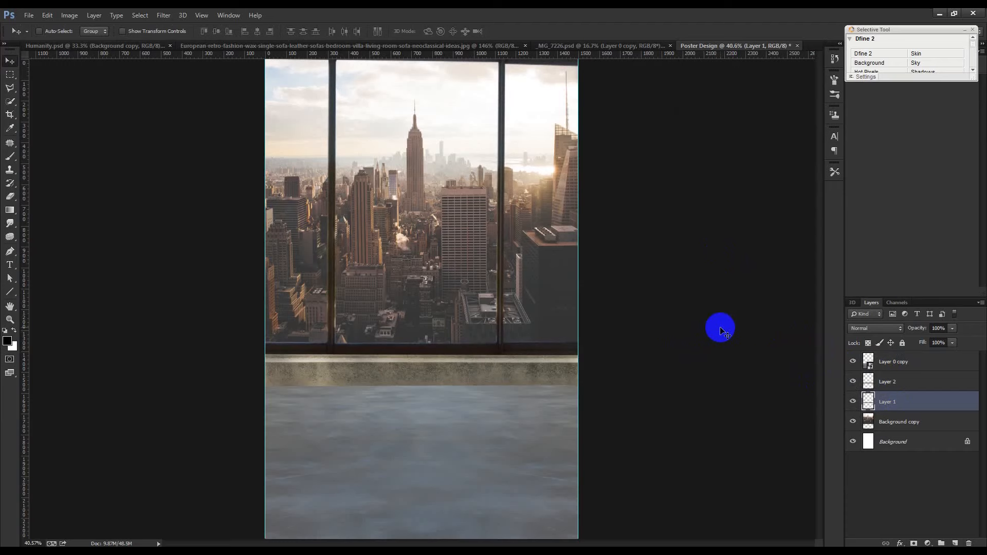
Step: Scale the window frame up proportionally to about 104%, moving its top bar beyond the poster's upper edge
key(ctrl+minus)
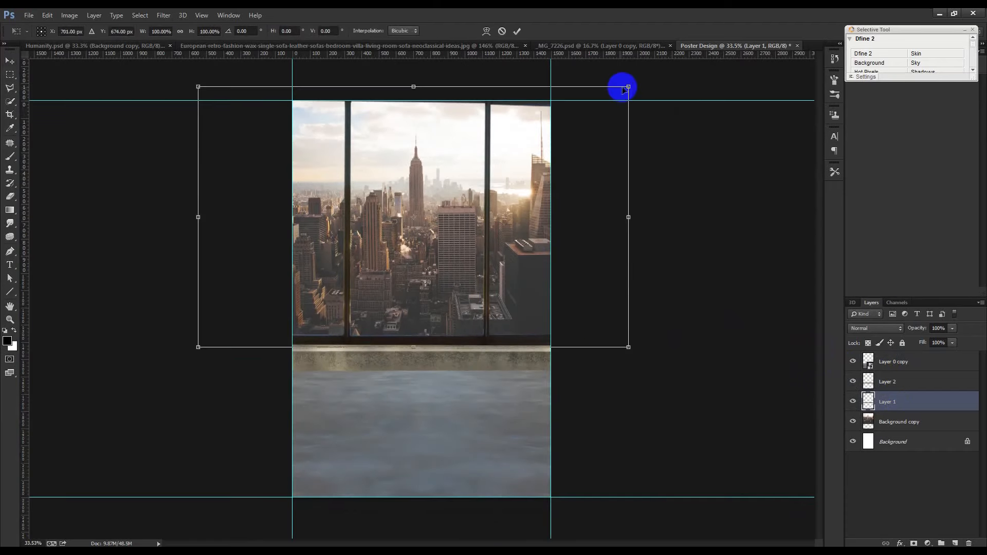
drag(629, 87, 645, 77)
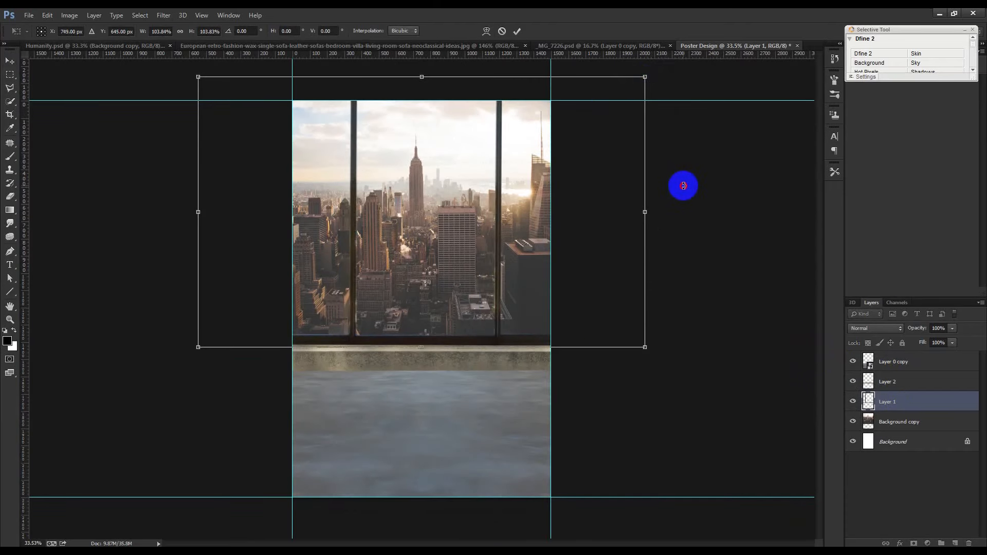
key(Return)
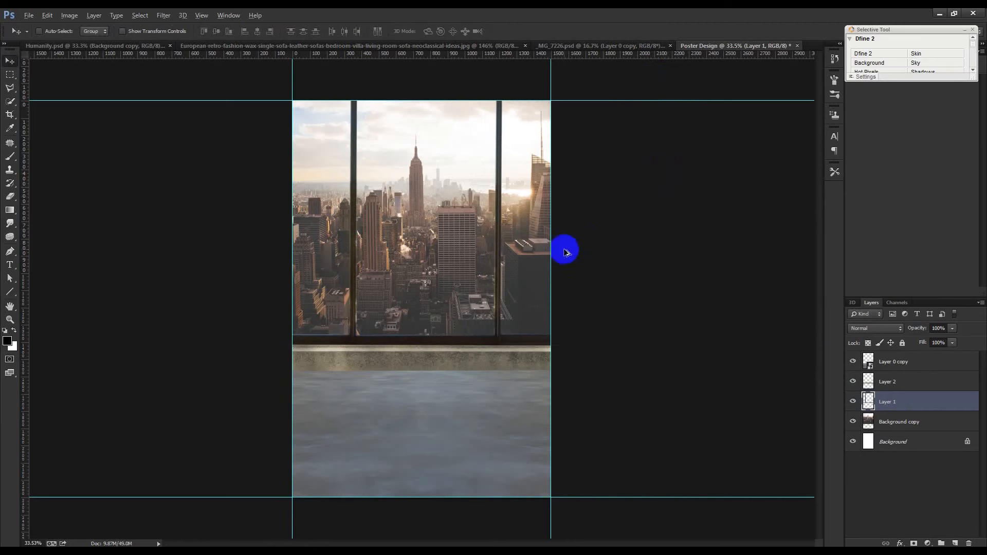
key(ctrl+0)
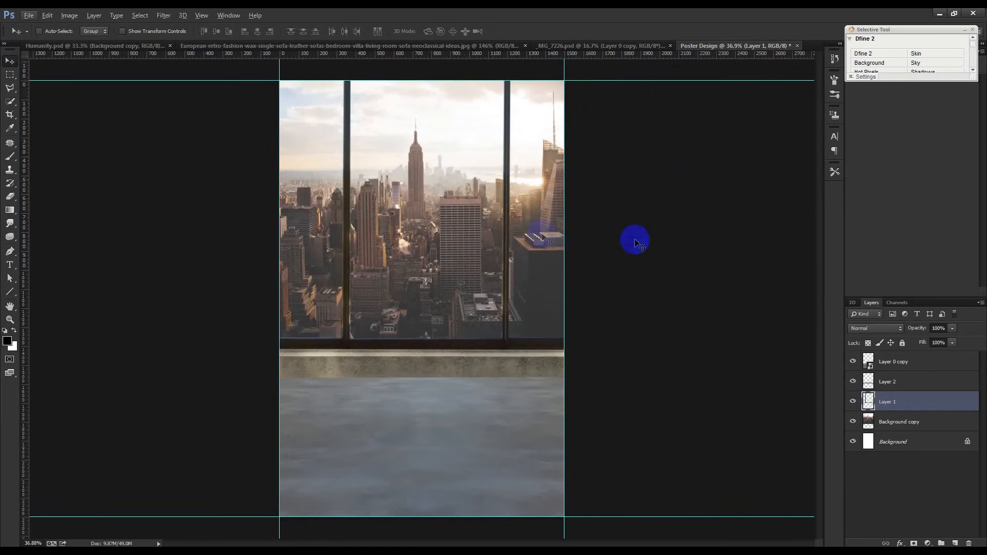
Step: Examine how the window sill, stone ledge and floor meet in the finished Humanity.psd poster
click(138, 45)
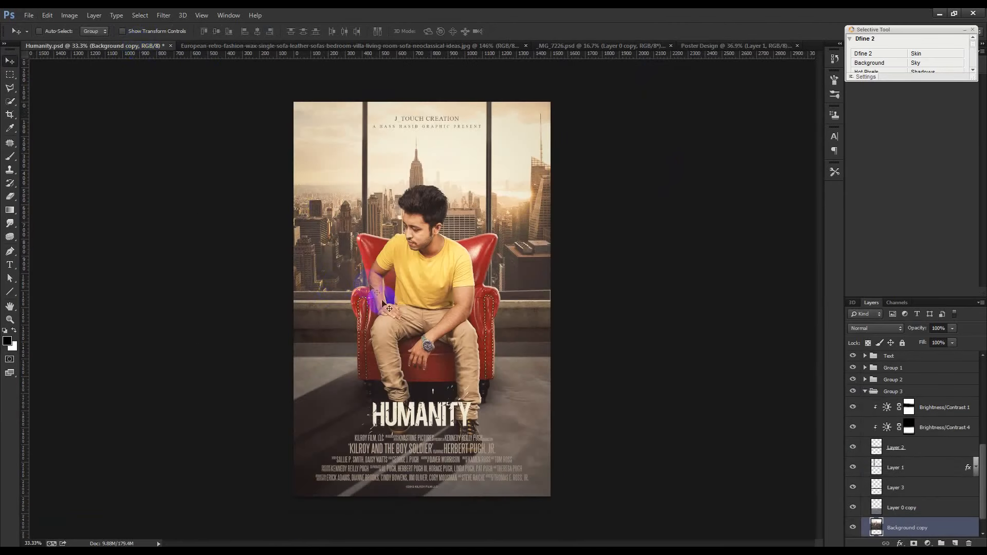
scroll(329, 309, up, 4)
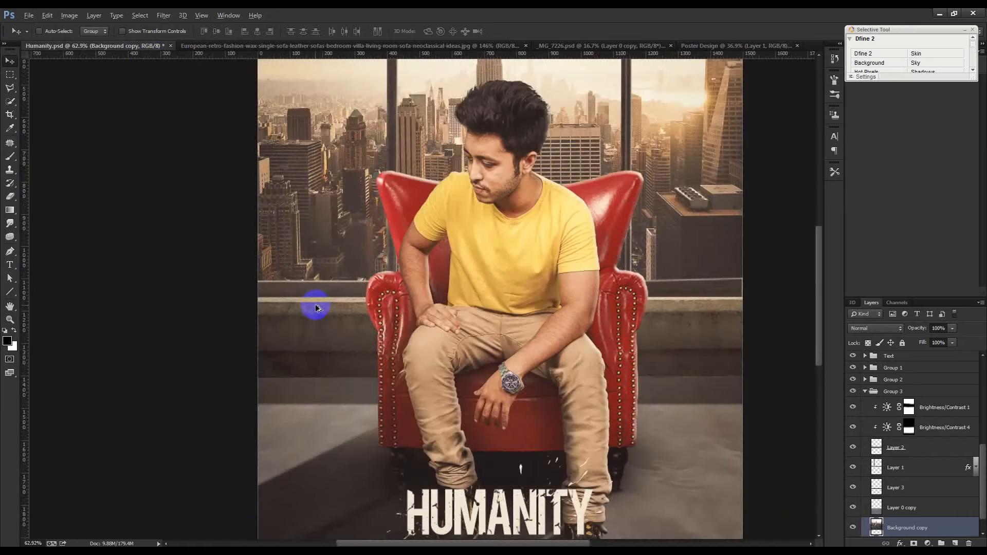
scroll(349, 302, down, 2)
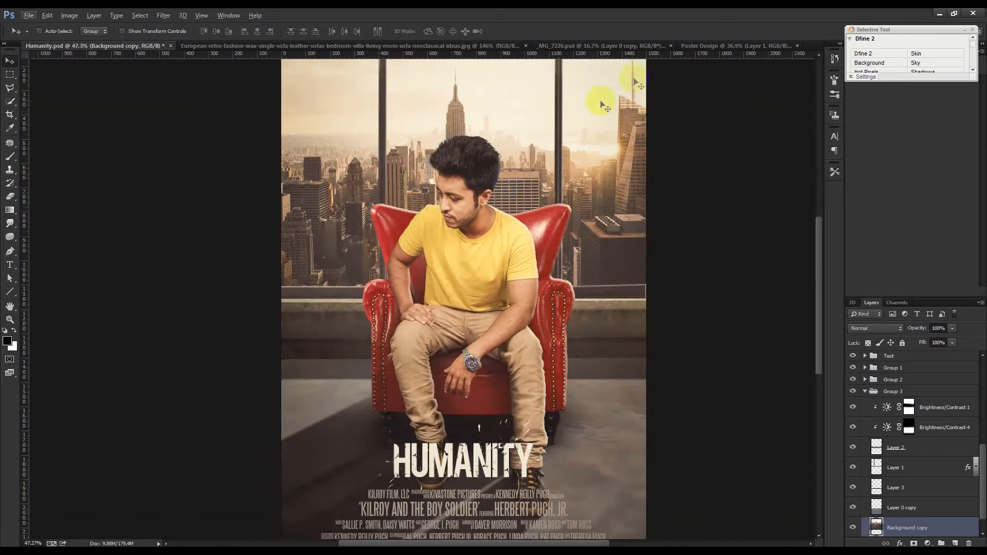
click(692, 47)
Step: Identify the stone ledge's layer in Poster Design by toggling its visibility, and make that layer active
scroll(393, 365, up, 3)
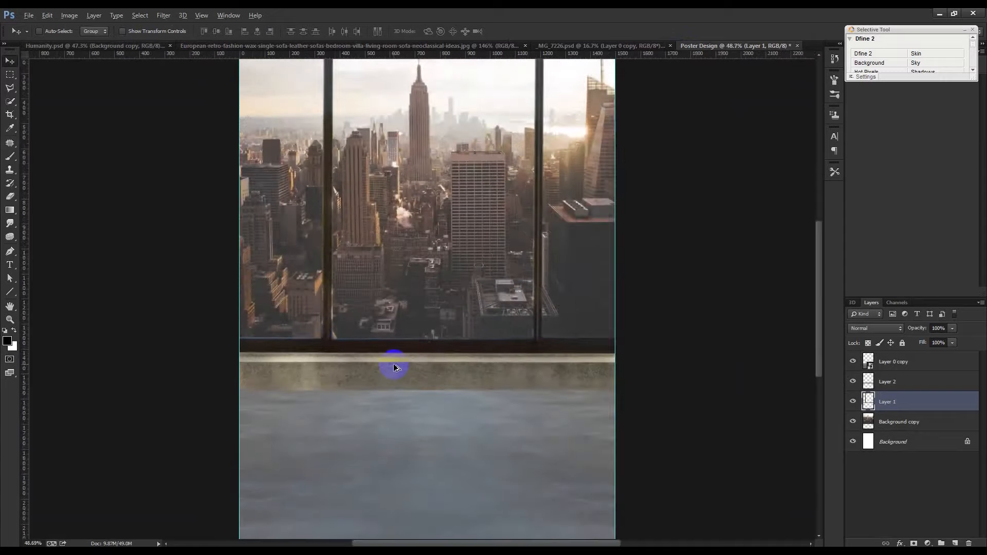
drag(488, 374, 509, 368)
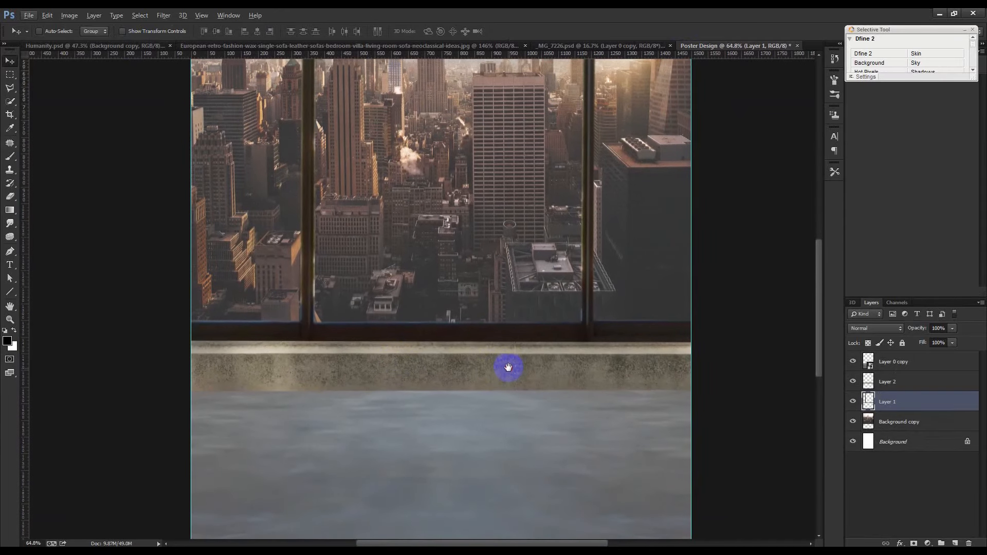
click(890, 368)
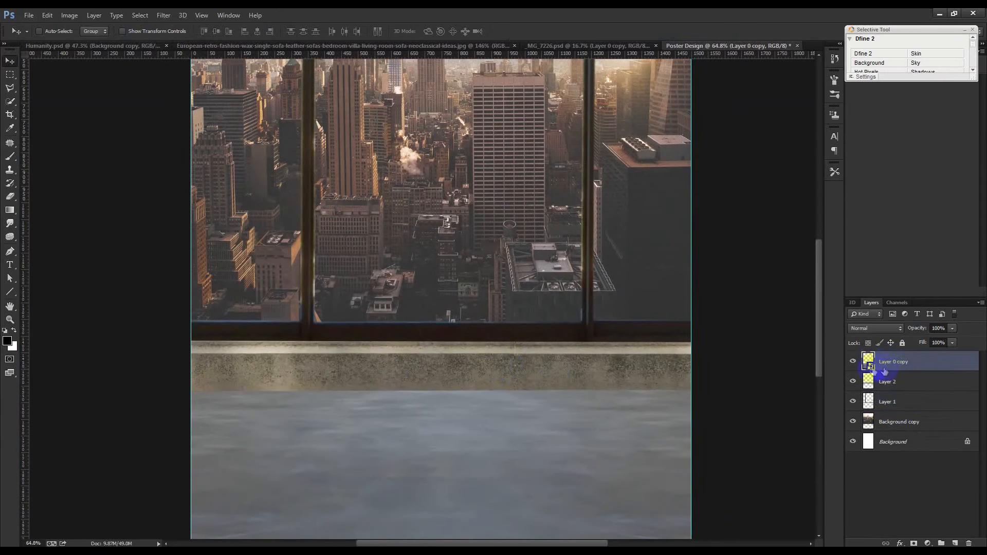
mouse_move(883, 365)
mouse_down()
mouse_move(887, 375)
mouse_move(881, 363)
mouse_up()
click(886, 384)
click(853, 383)
click(852, 383)
click(897, 385)
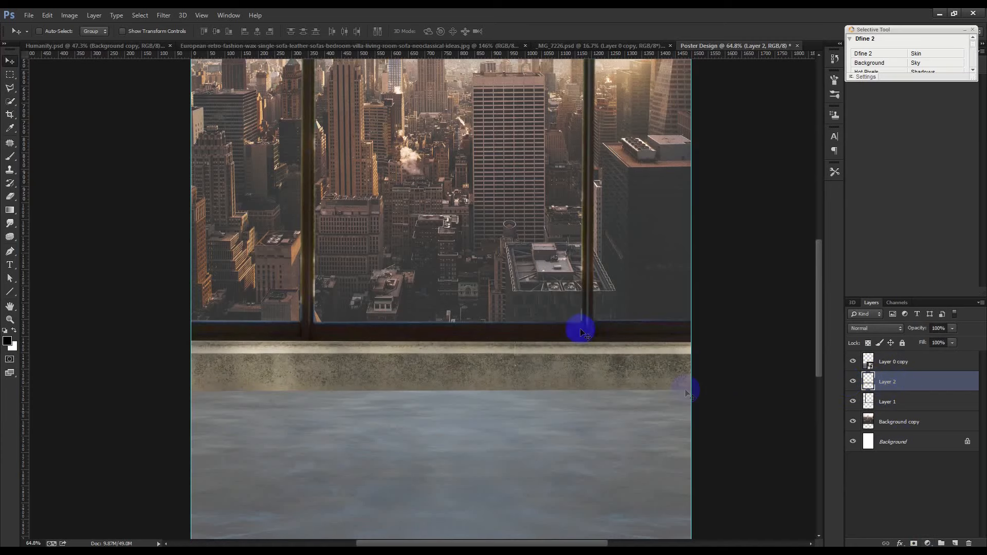
Step: Add a Curves adjustment layer above the window frame's layer, Layer 1, in Poster Design, using the finished Humanity.psd poster as reference
click(149, 45)
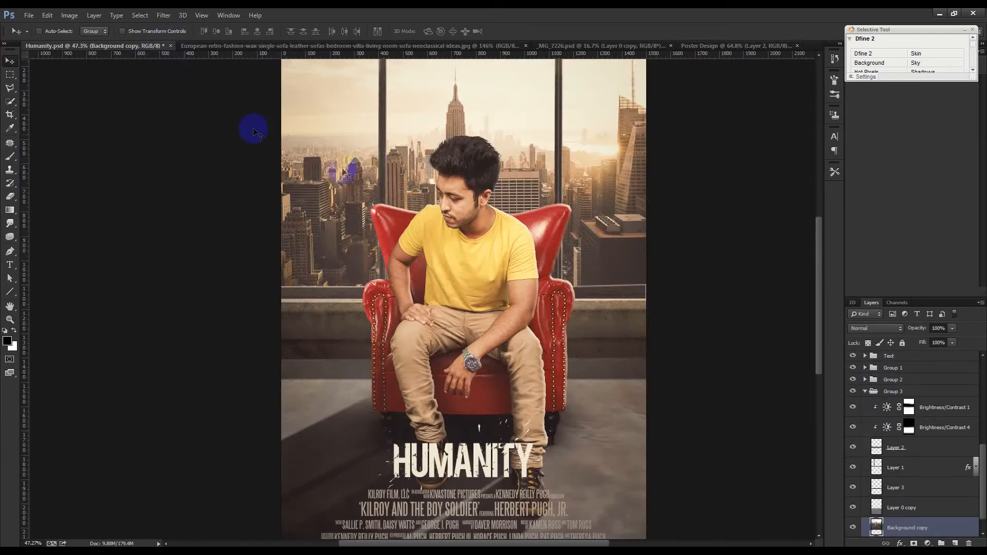
click(705, 47)
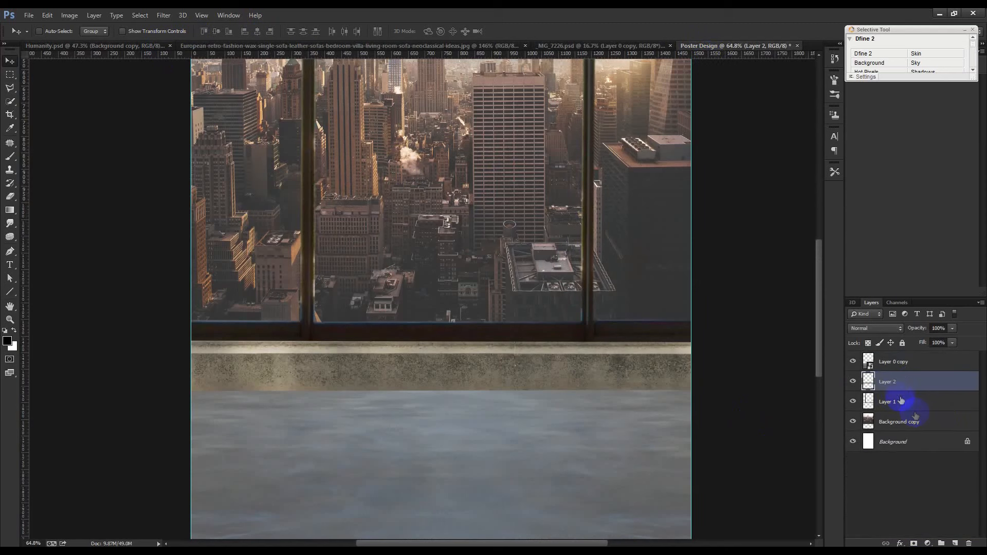
shift+click(899, 403)
click(898, 403)
click(928, 544)
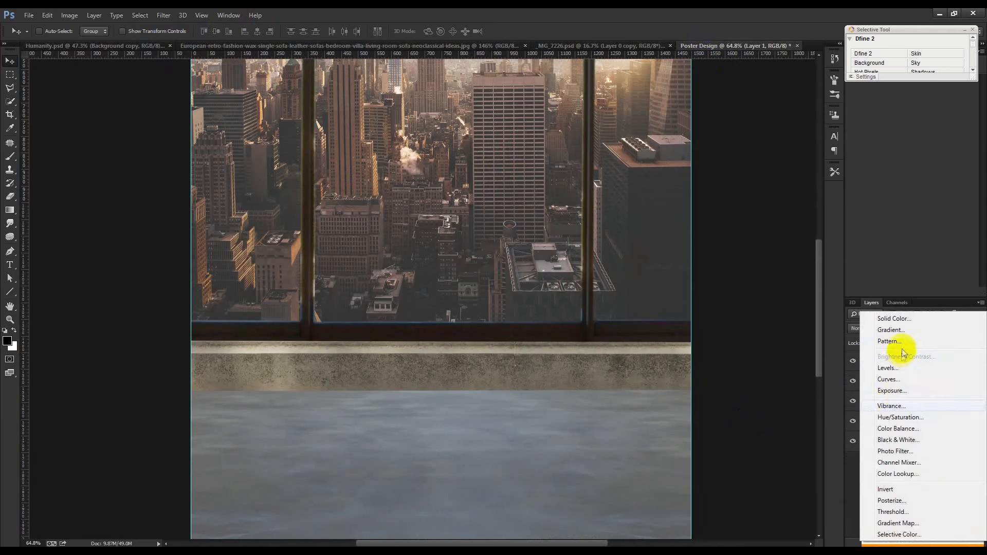
click(890, 379)
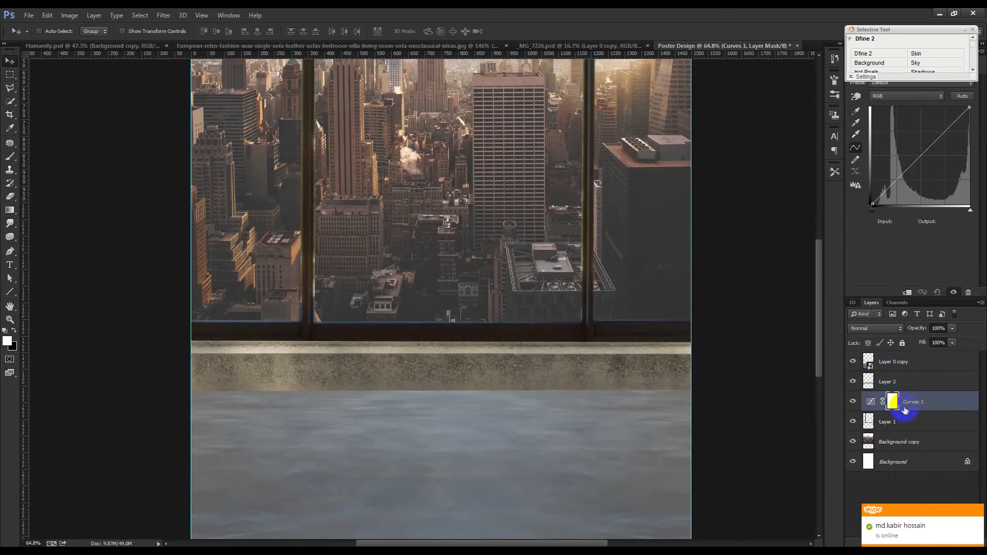
mouse_move(914, 162)
mouse_down()
mouse_move(909, 146)
mouse_move(906, 174)
mouse_move(921, 158)
mouse_up()
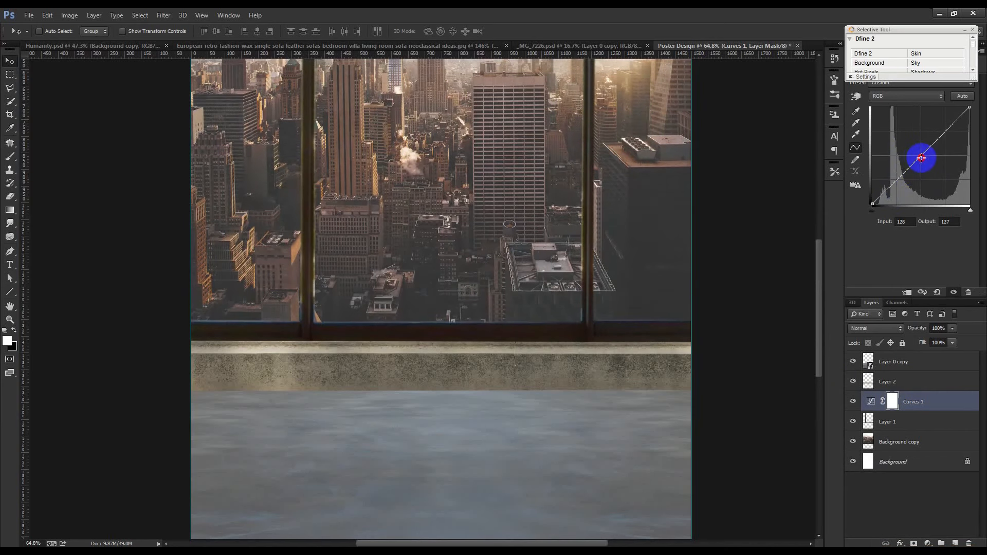
Step: Clip the Curves adjustment to Layer 1, brighten the window frame with a curve point at input 101, output 142, and compare before and after
click(853, 422)
click(853, 421)
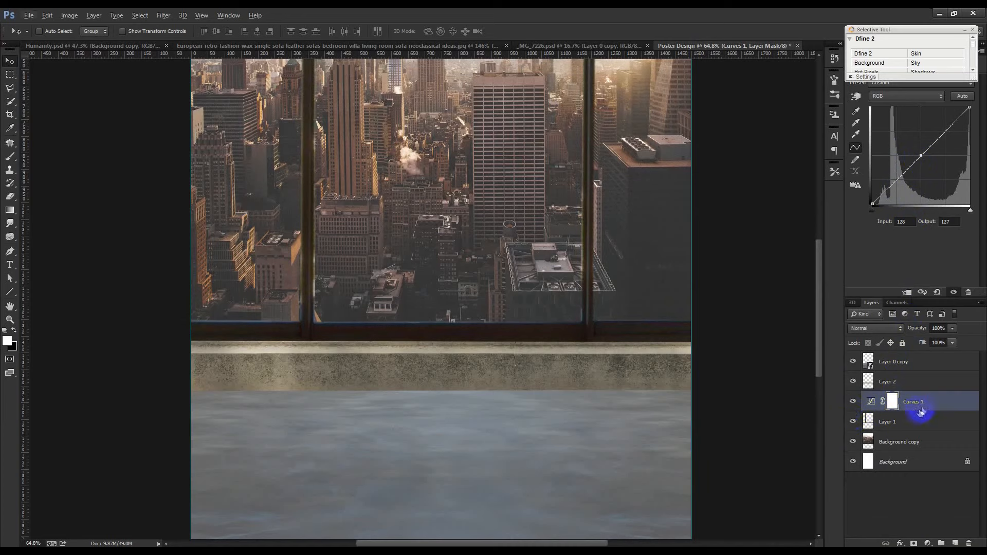
right_click(921, 412)
click(827, 258)
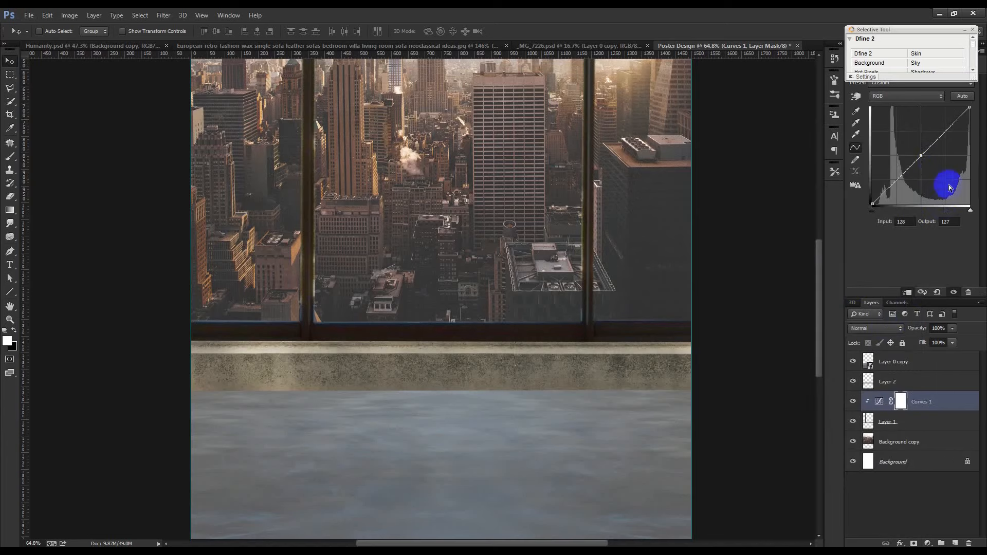
drag(912, 153, 912, 150)
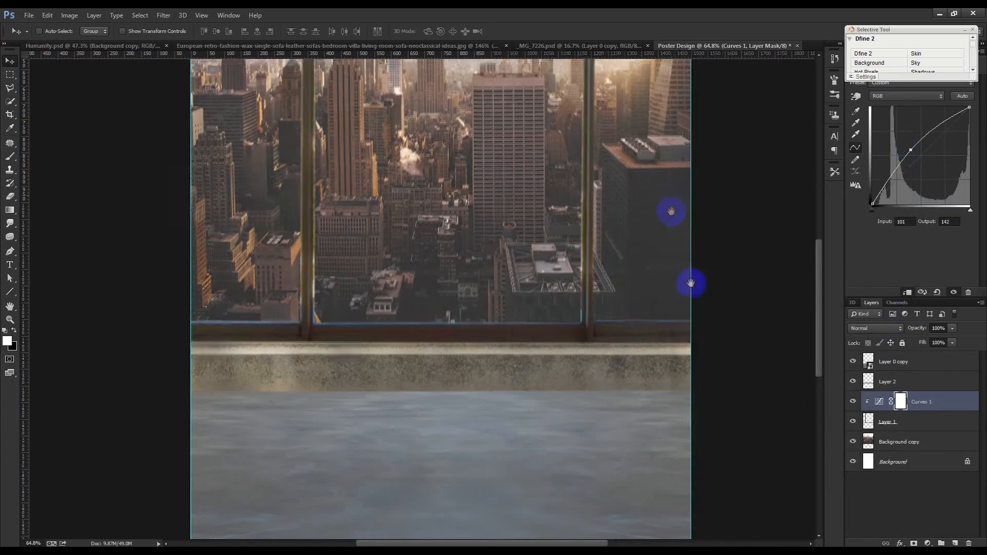
alt+scroll(699, 313, down, 3)
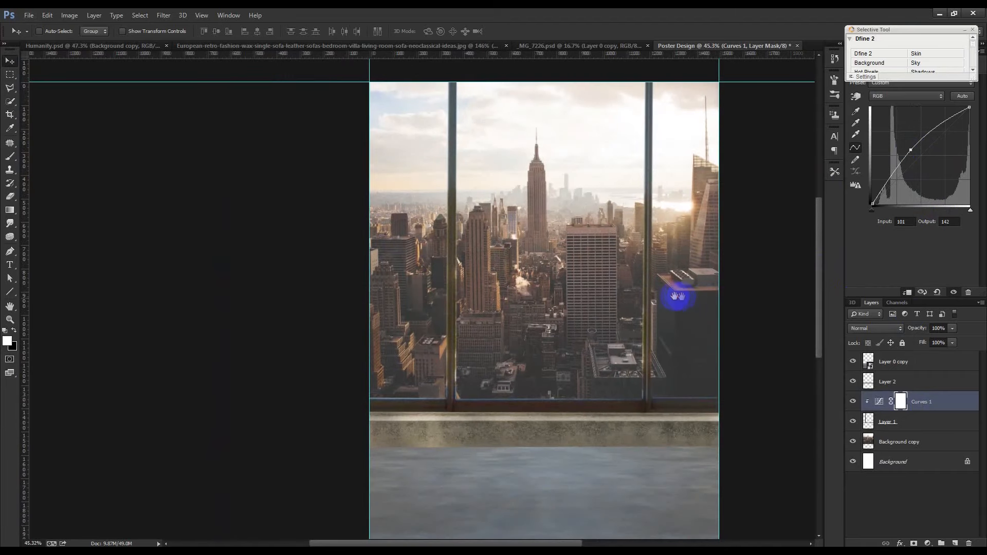
scroll(712, 297, right, 2)
click(853, 404)
click(853, 403)
alt+scroll(794, 414, up, 1)
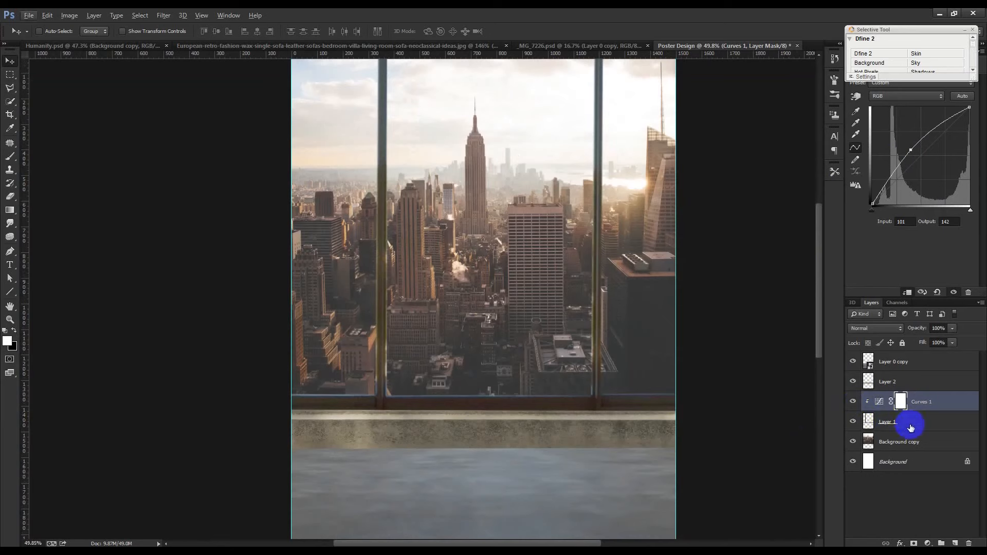
Step: Draw a full-width rectangle 1500 by 100 px along the floor directly below the stone ledge and move its layer to the stack's top
mouse_move(916, 427)
mouse_down()
mouse_move(899, 387)
mouse_move(884, 428)
mouse_up()
click(889, 438)
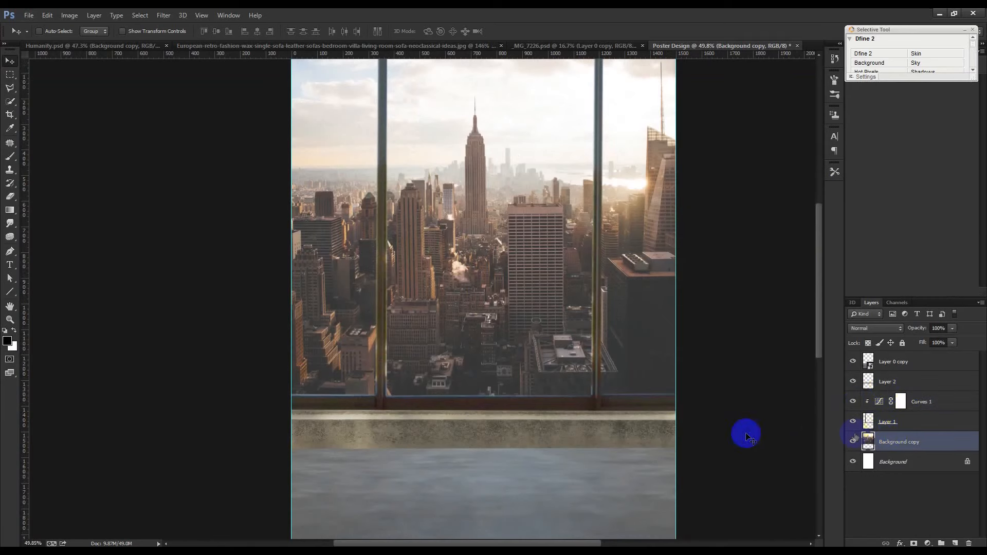
scroll(738, 434, down, 1)
scroll(625, 422, up, 1)
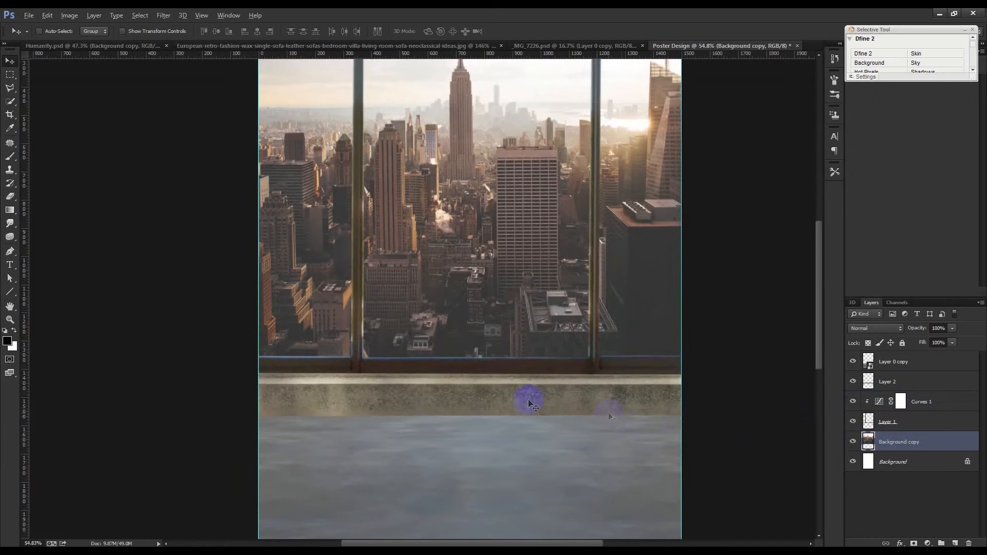
scroll(554, 404, up, 1)
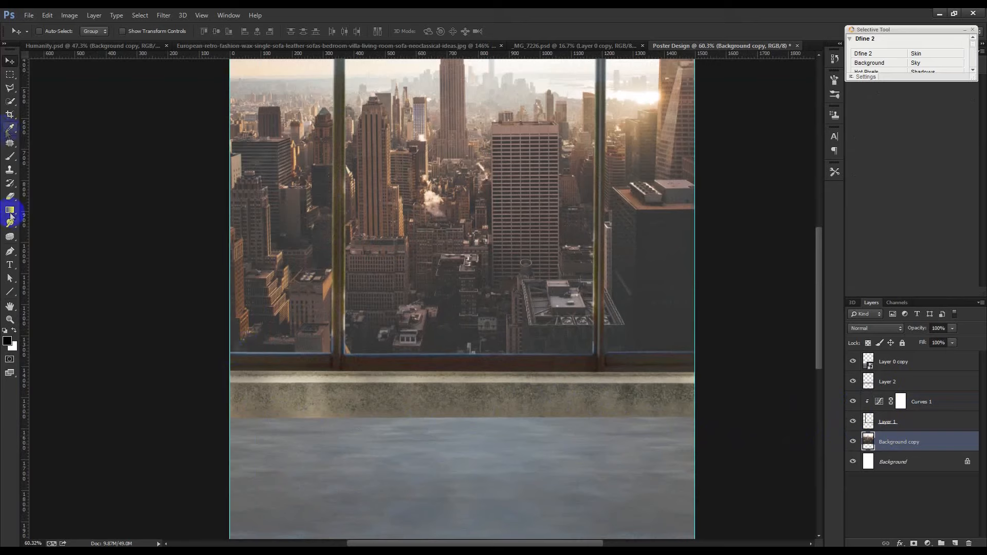
click(10, 291)
click(57, 286)
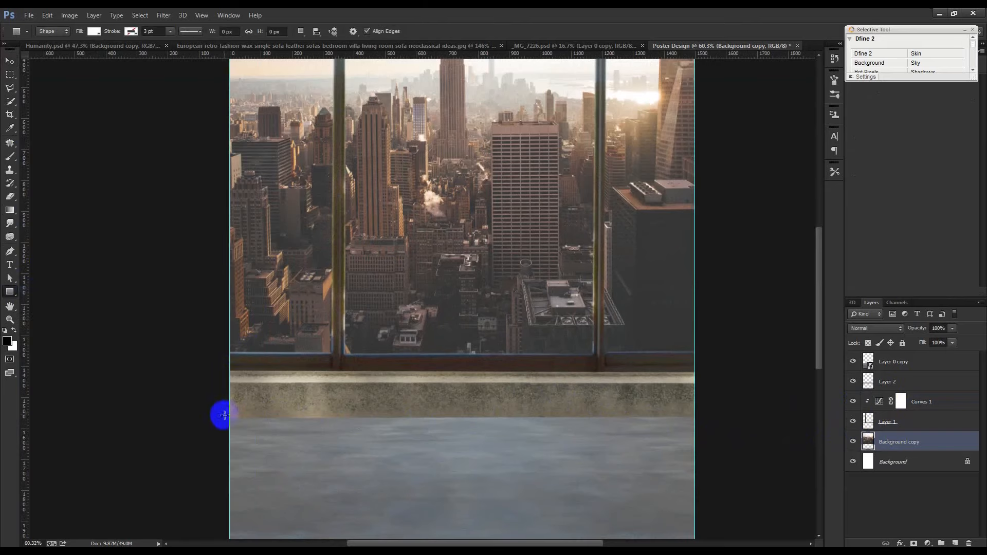
drag(226, 417, 697, 449)
drag(884, 440, 875, 357)
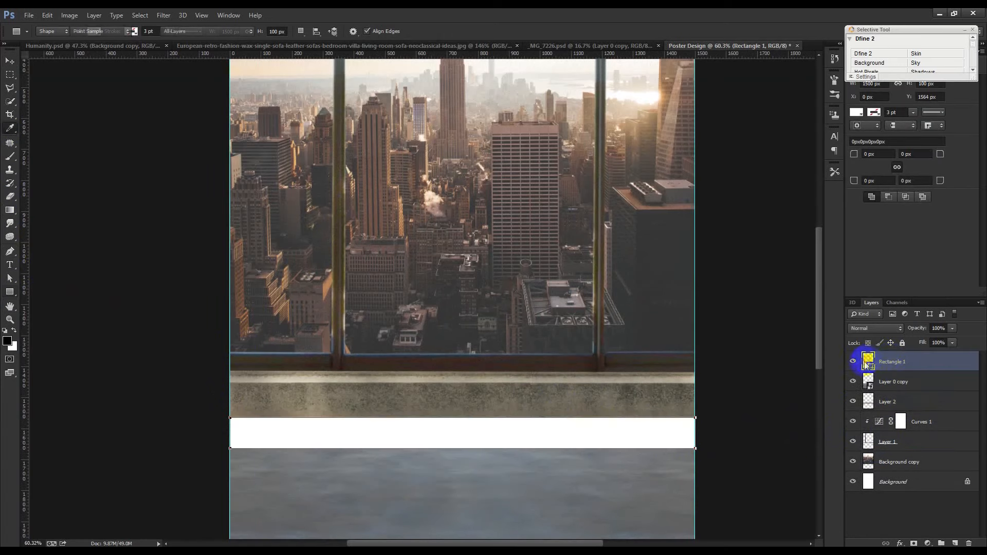
Step: Fill the rectangle with black (#000000) and lower its layer opacity to 23%
double_click(868, 362)
drag(749, 353, 639, 402)
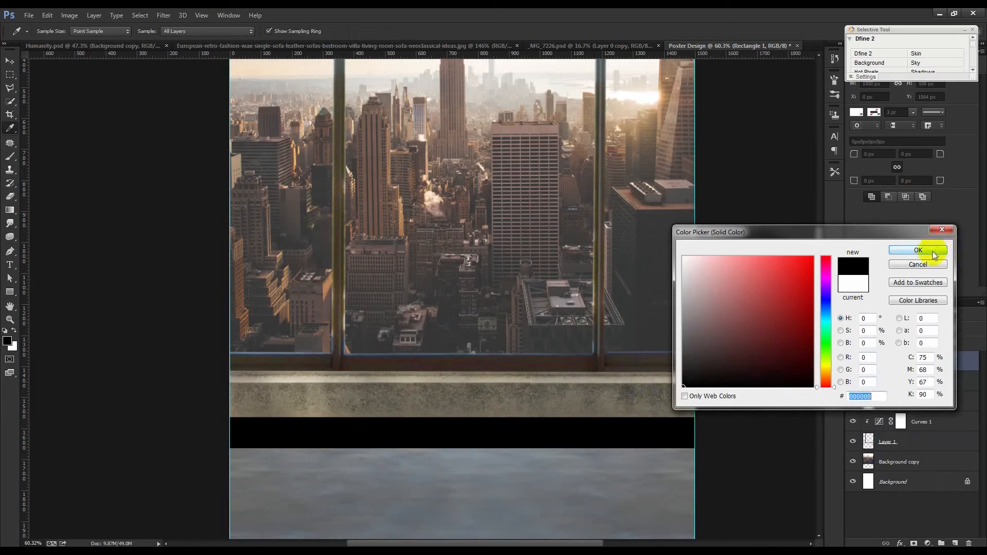
click(918, 250)
drag(925, 328, 879, 332)
Step: Shorten the dark strip to 73 px high from its lower edge and raise its opacity to 55%
click(10, 61)
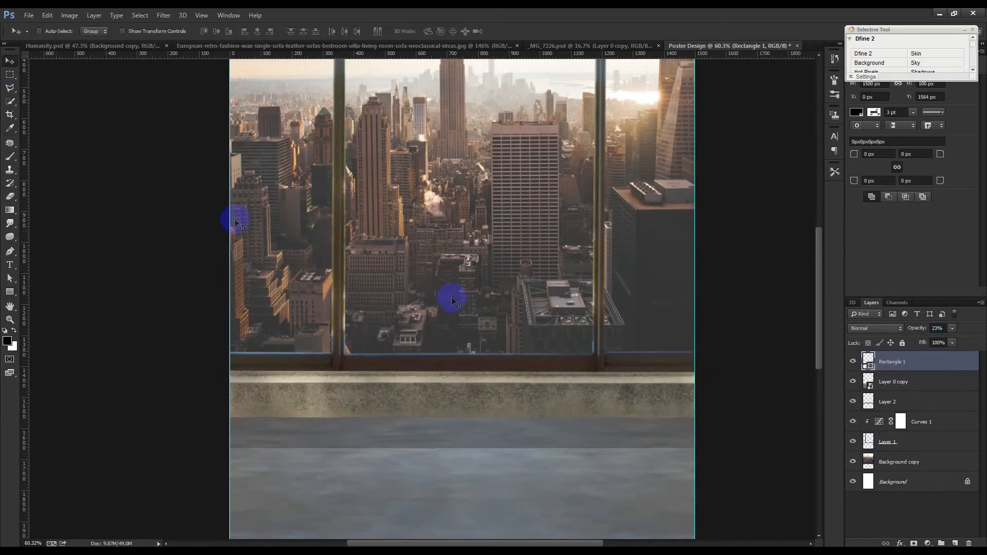
key(ctrl+t)
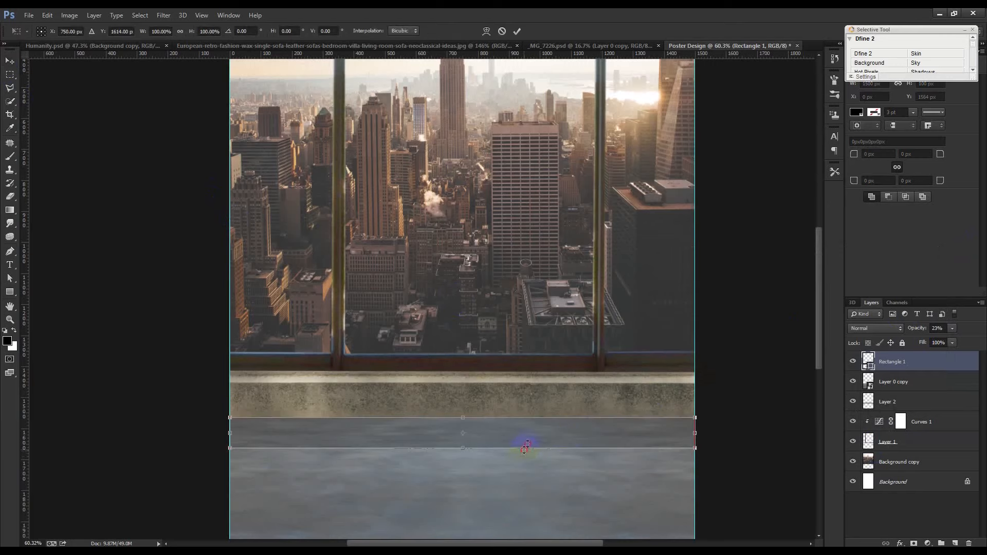
drag(525, 448, 525, 440)
key(Return)
drag(919, 332, 933, 331)
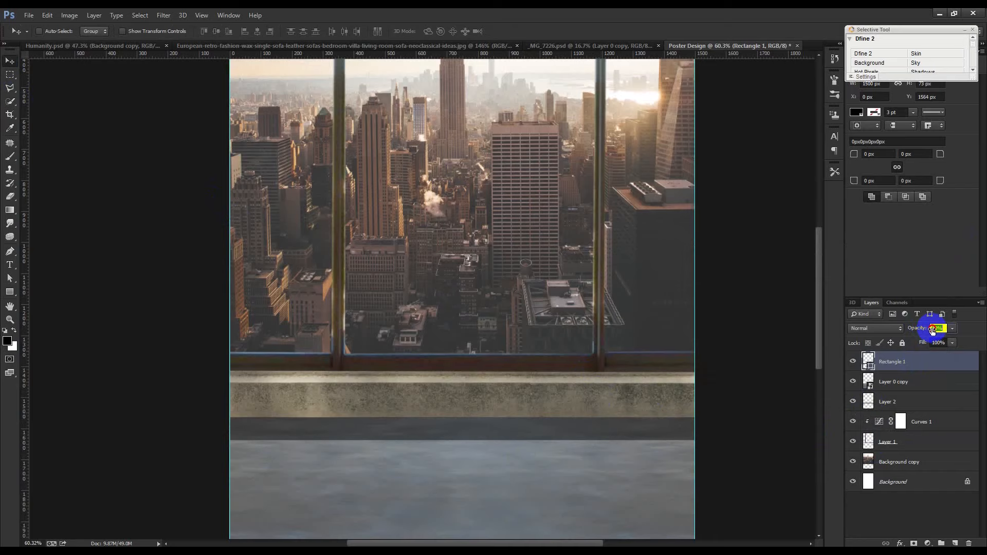
Step: Check the strip below the ledge in the Humanity.psd poster and stretch the dark strip in Poster Design to 83 px high
double_click(148, 53)
click(698, 93)
click(83, 45)
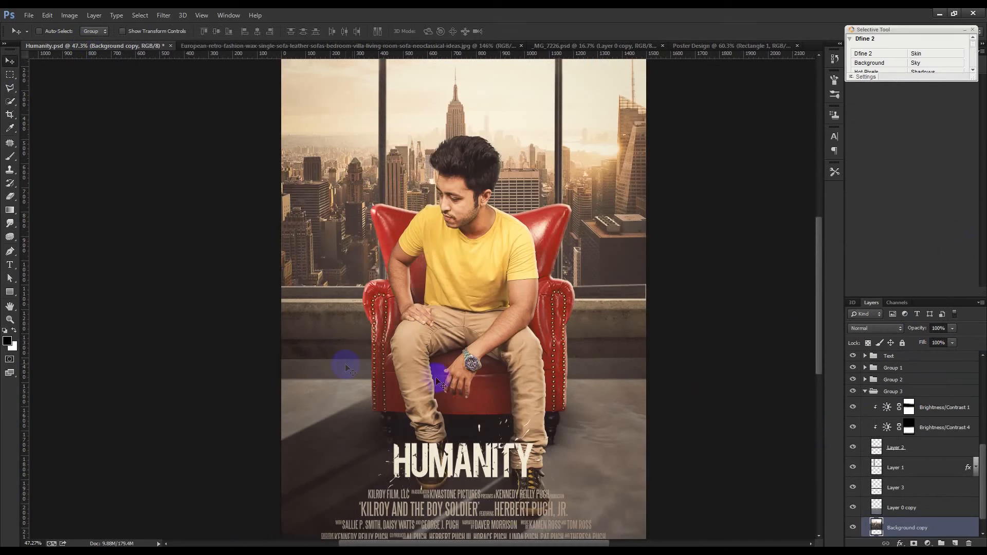
click(725, 46)
key(ctrl+t)
mouse_move(556, 440)
mouse_down()
mouse_move(548, 437)
mouse_move(569, 443)
mouse_up()
key(Return)
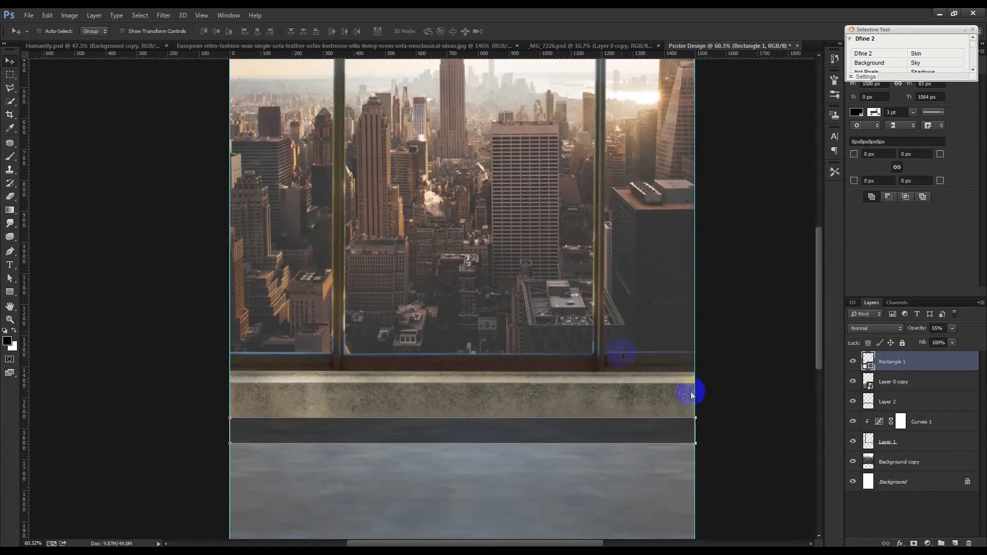
Step: Widen the dark strip symmetrically to 112.80% so that both ends extend beyond the poster's sides
click(697, 426)
click(489, 224)
key(ctrl+t)
drag(697, 430, 725, 431)
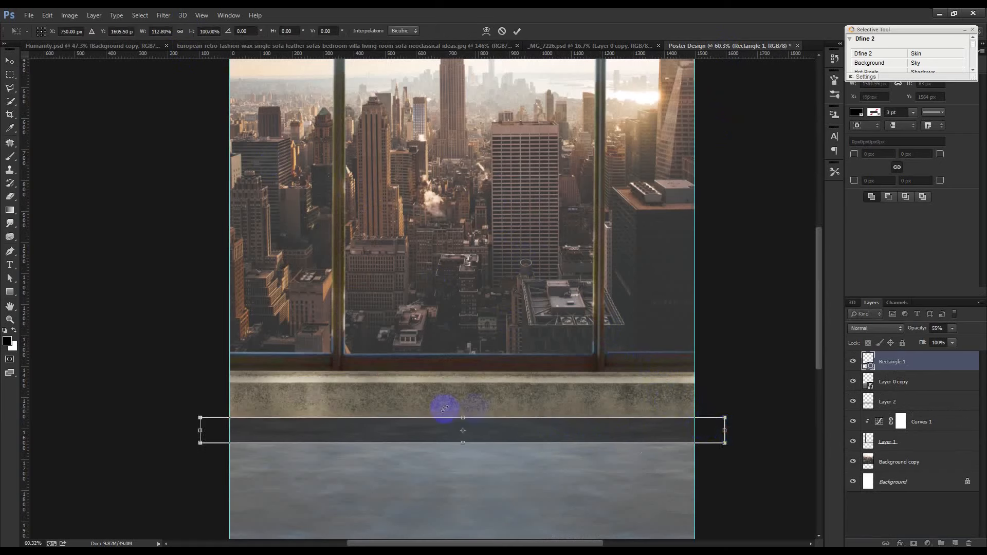
Step: Reorder the layers so that Rectangle 1 and Layer 0 copy both lie beneath the stone ledge's Layer 2
click(885, 379)
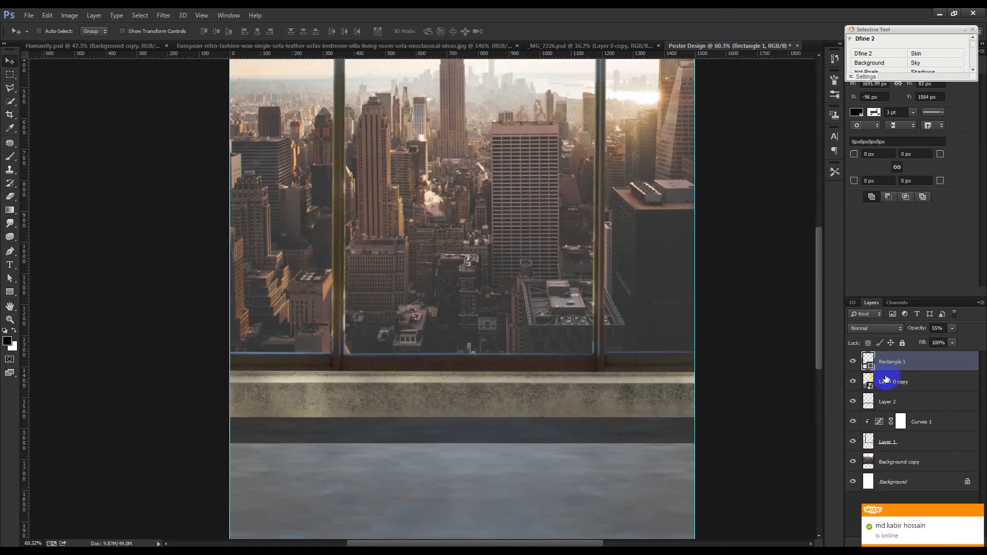
drag(892, 386, 892, 408)
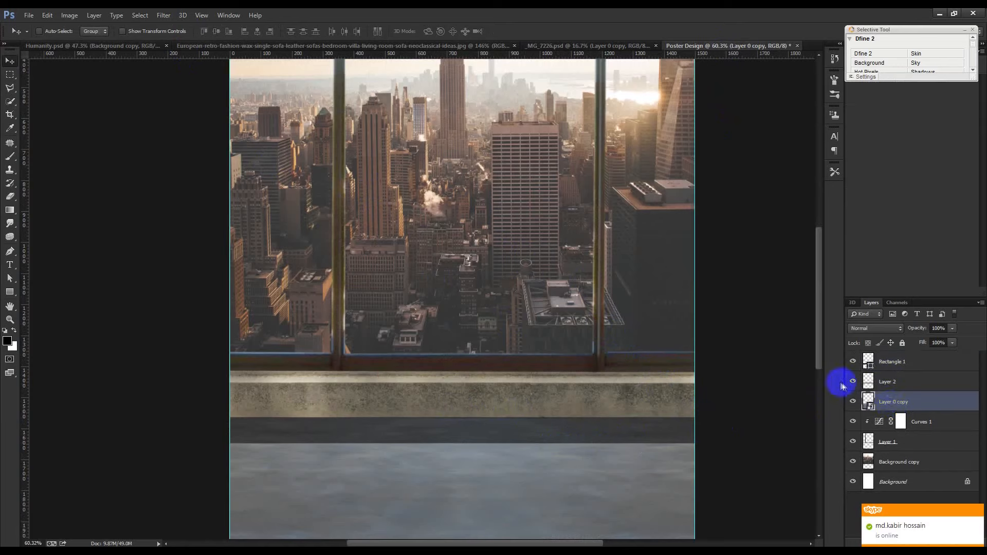
click(899, 386)
mouse_move(889, 364)
mouse_down()
mouse_move(884, 412)
mouse_move(886, 380)
mouse_up()
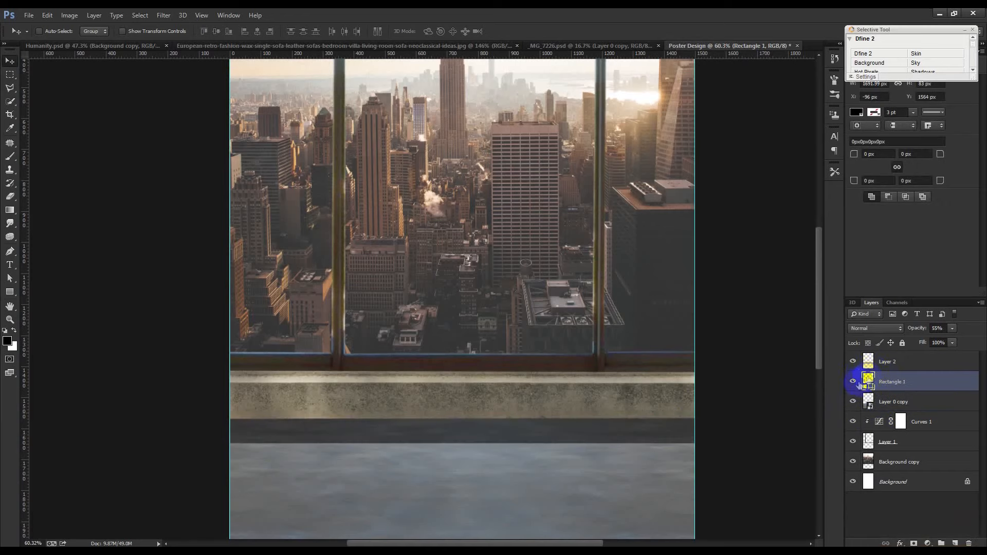
Step: Add a Curves adjustment clipped to the stone ledge's Layer 2 and darken it with a curve point at input 158, output 107
click(911, 366)
click(853, 362)
click(853, 362)
click(929, 544)
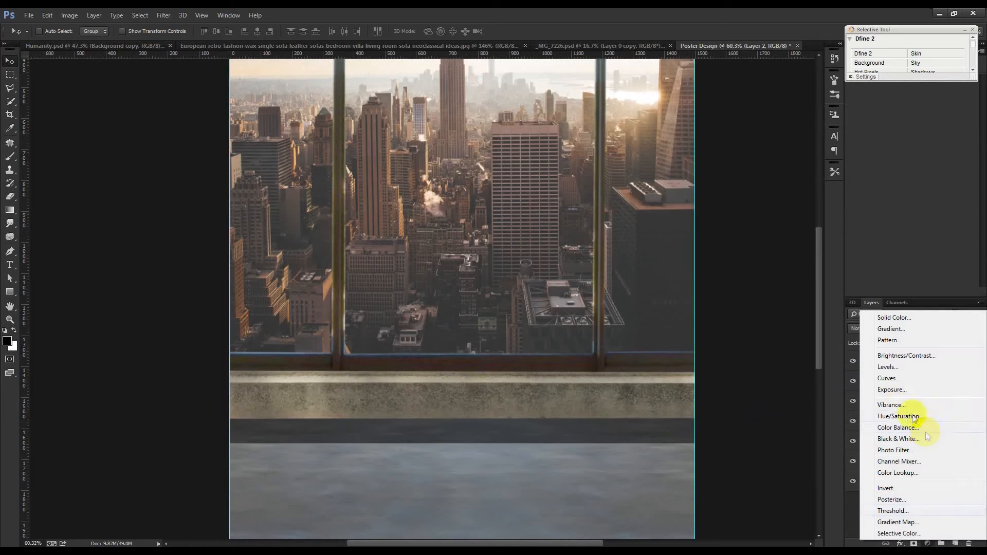
click(895, 375)
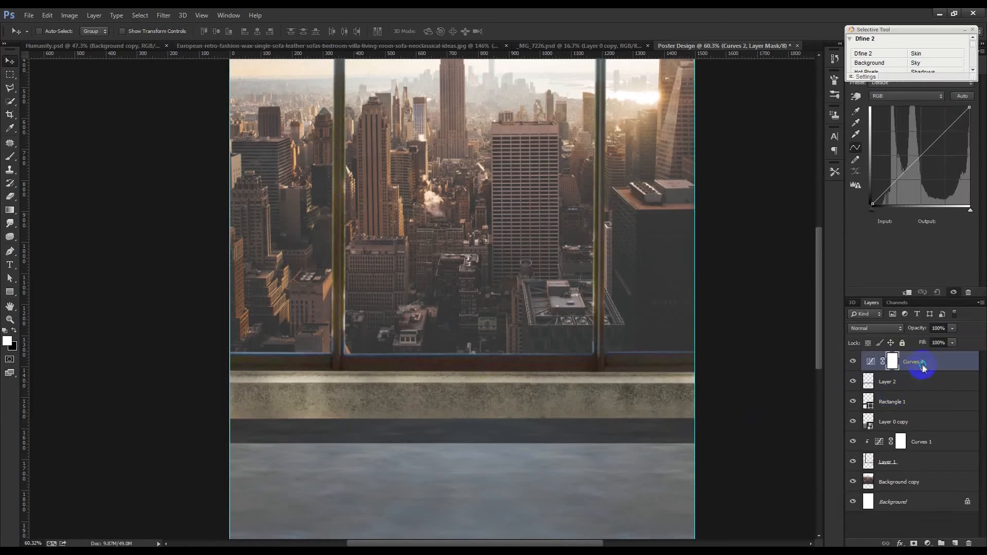
right_click(923, 367)
click(820, 264)
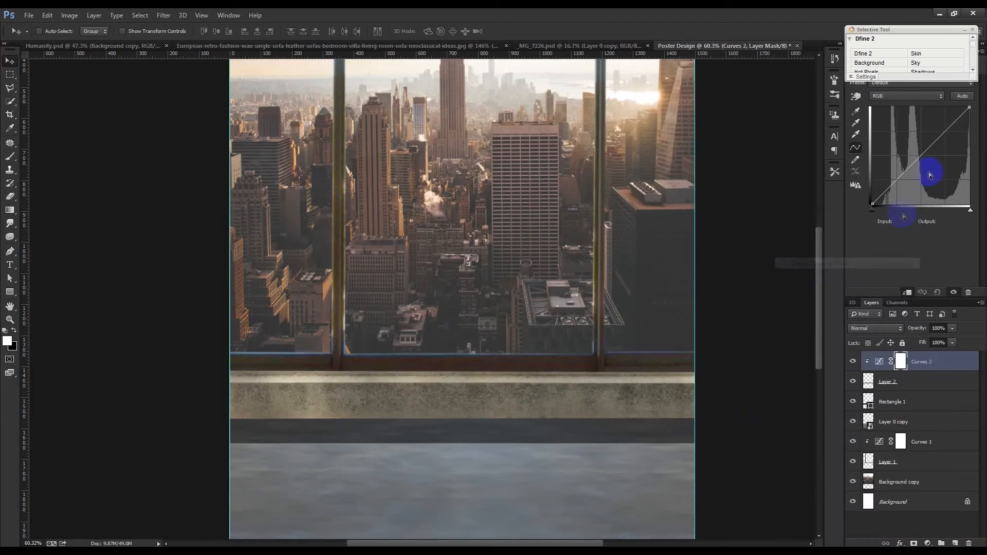
drag(928, 161, 932, 163)
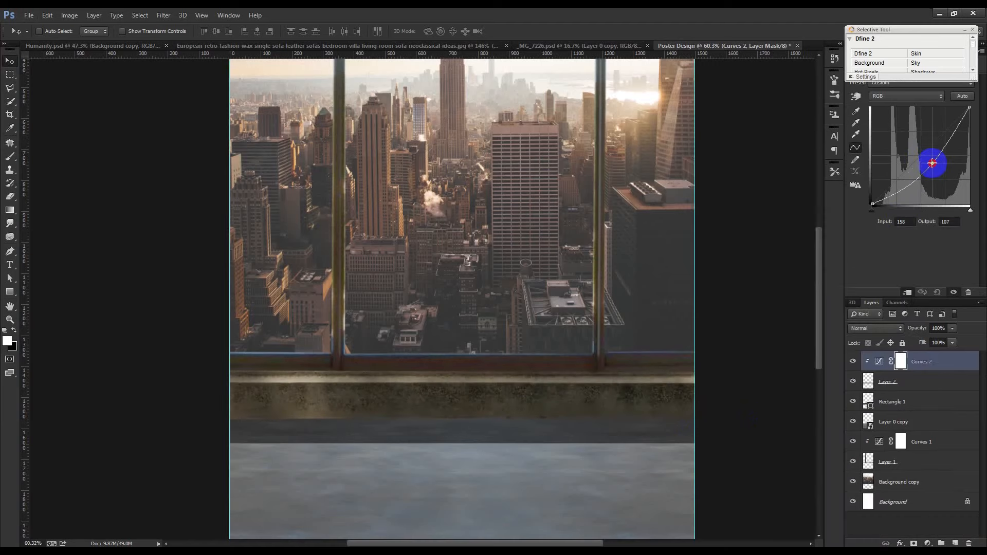
Step: Paint black on the ledge's Curves mask along its upper edge with a 142 px, 0% hardness brush, comparing the darkening on and off
click(8, 158)
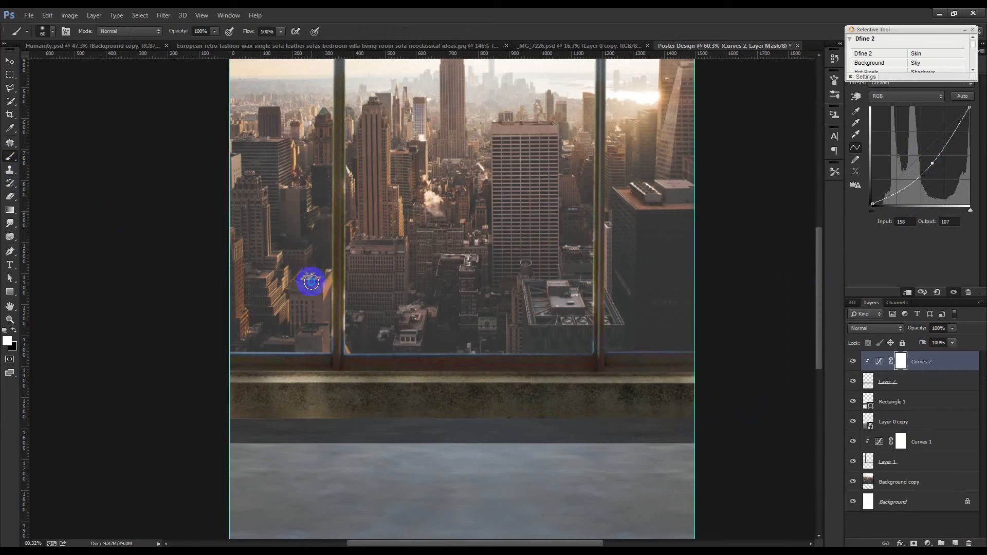
right_click(311, 281)
drag(384, 307, 401, 307)
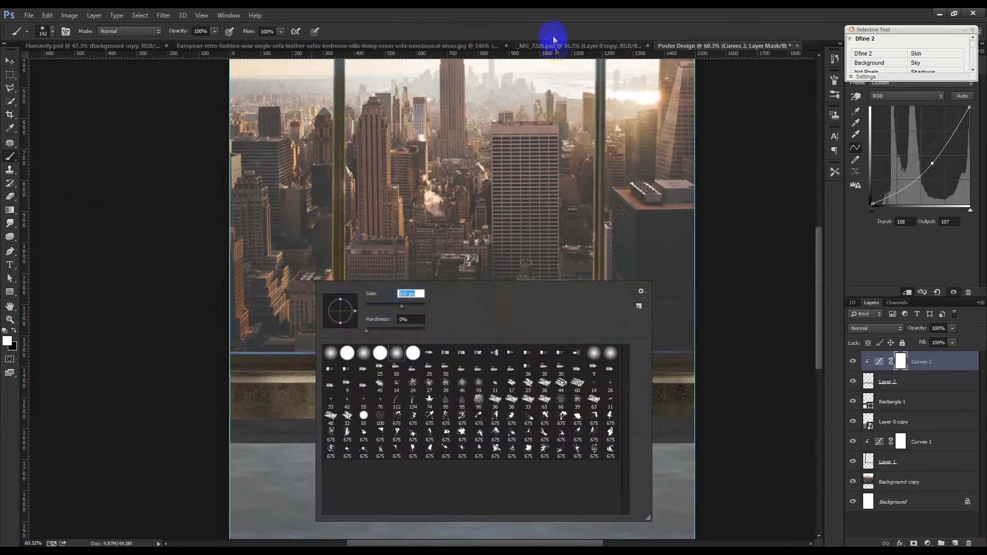
click(554, 41)
click(850, 362)
click(850, 363)
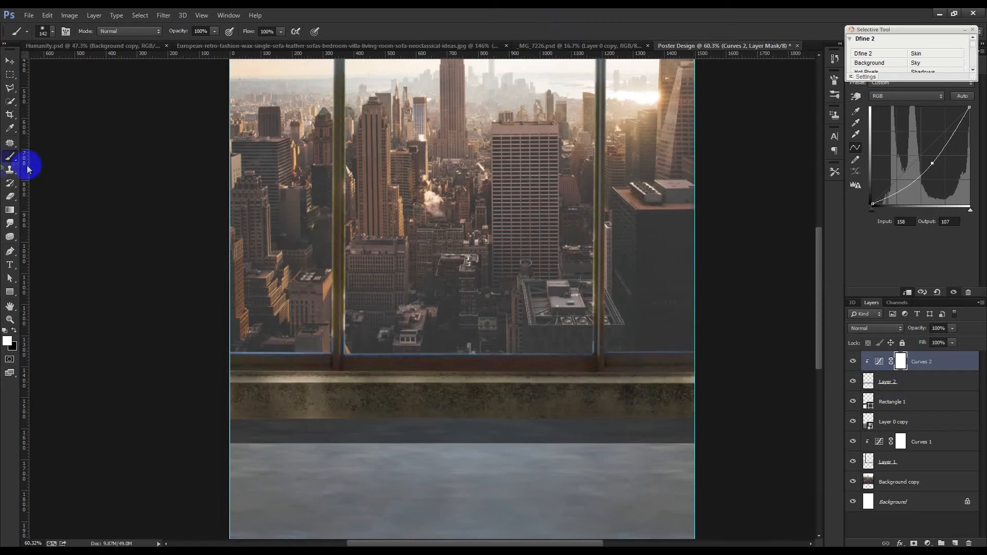
click(901, 364)
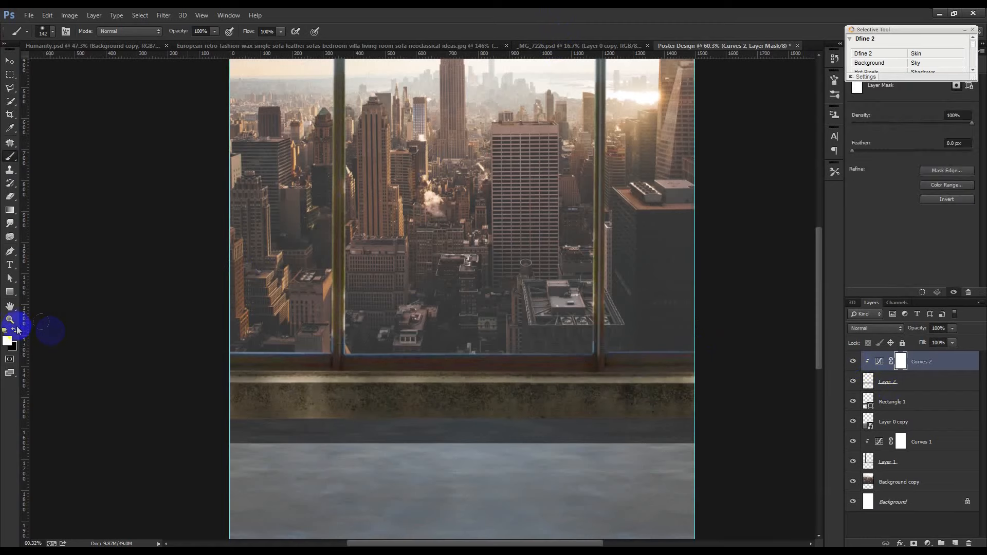
click(15, 330)
mouse_move(224, 360)
mouse_down()
mouse_move(701, 359)
mouse_move(185, 356)
mouse_up()
mouse_move(633, 360)
mouse_down()
mouse_move(678, 363)
mouse_move(202, 369)
mouse_up()
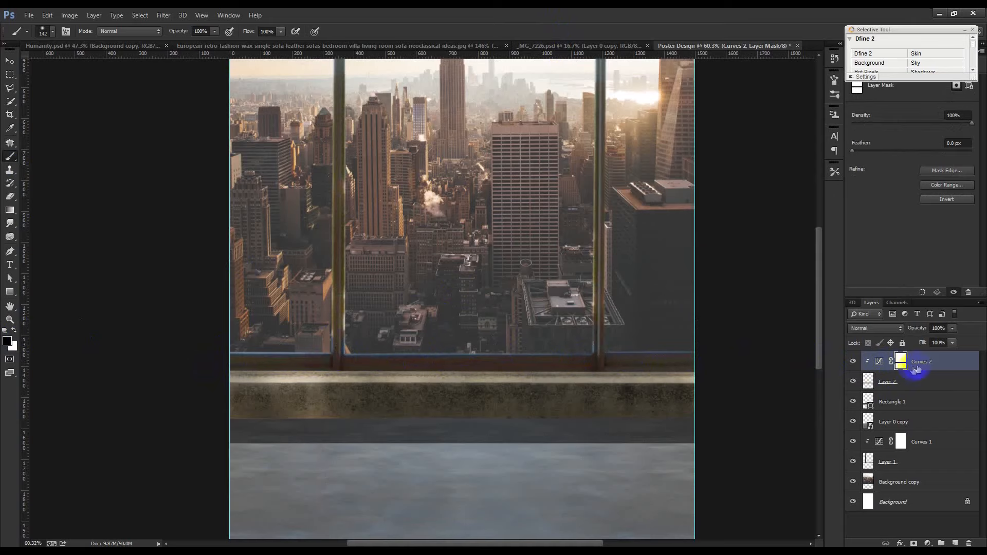
click(853, 362)
click(853, 363)
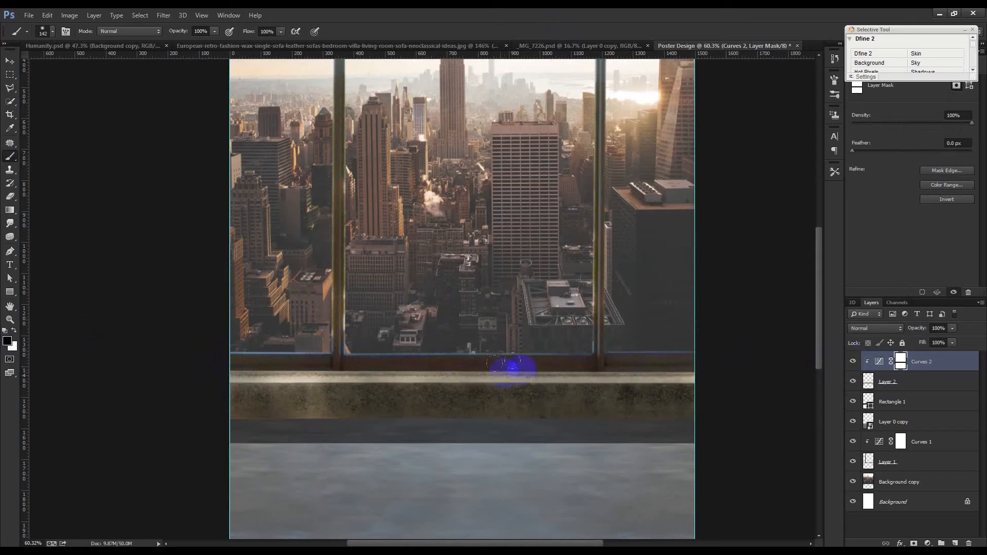
Step: Feather the mask of the dark Rectangle 1 strip beneath the stone ledge by 4.8 px
scroll(558, 365, down, 2)
scroll(558, 365, down, 1)
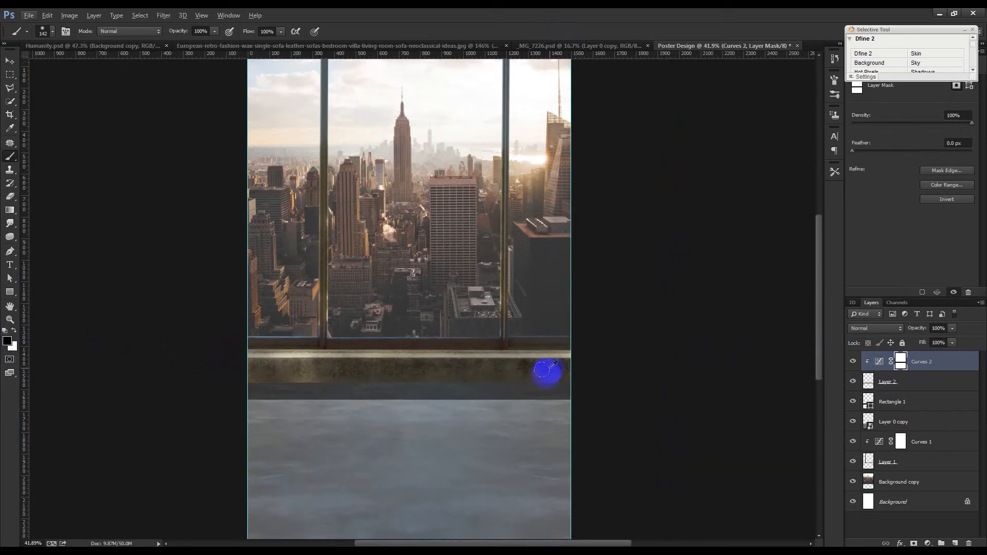
click(17, 63)
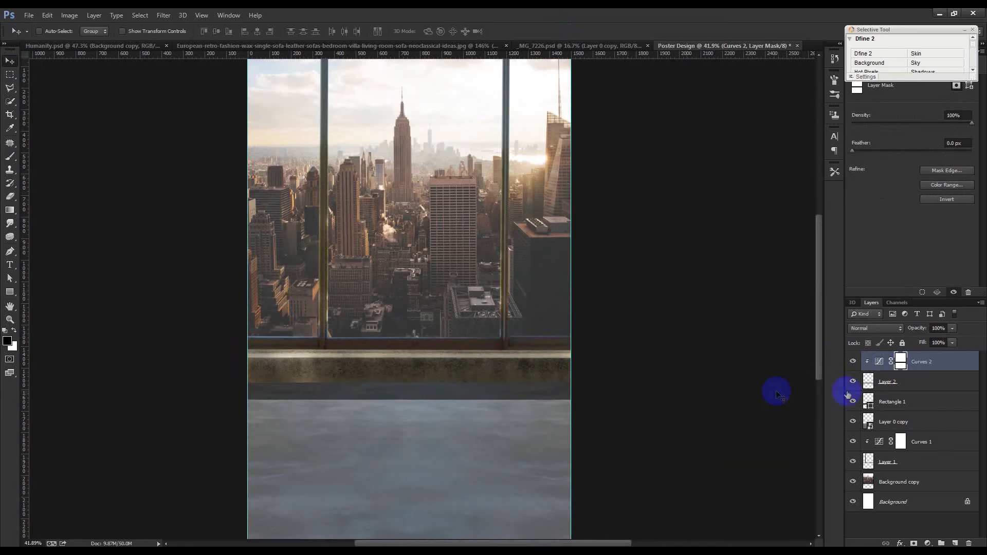
click(880, 401)
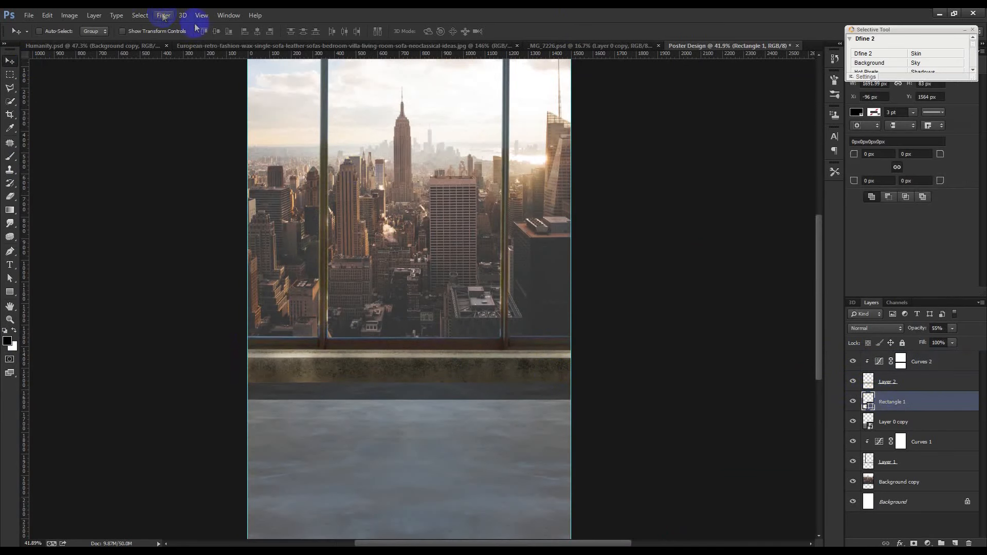
click(965, 29)
click(871, 64)
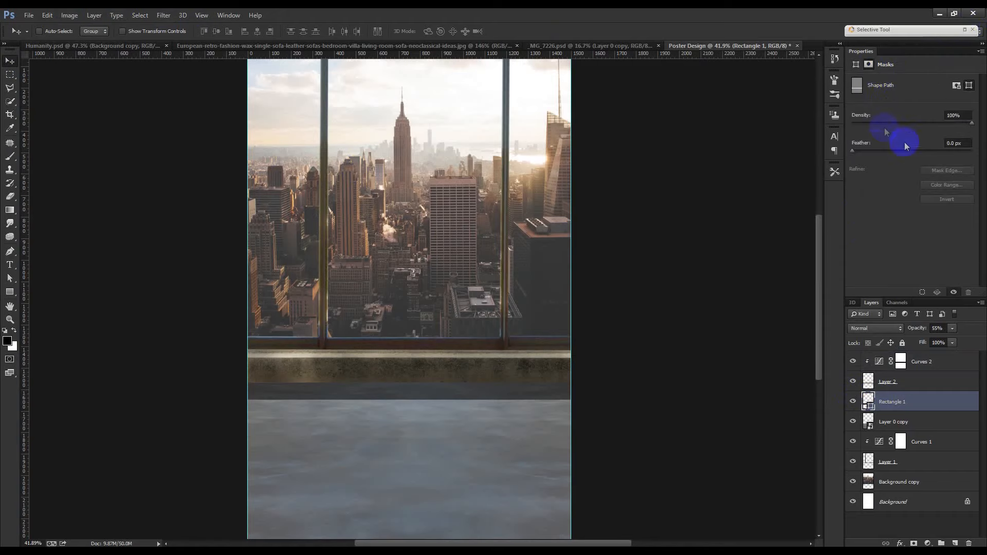
drag(855, 150, 878, 150)
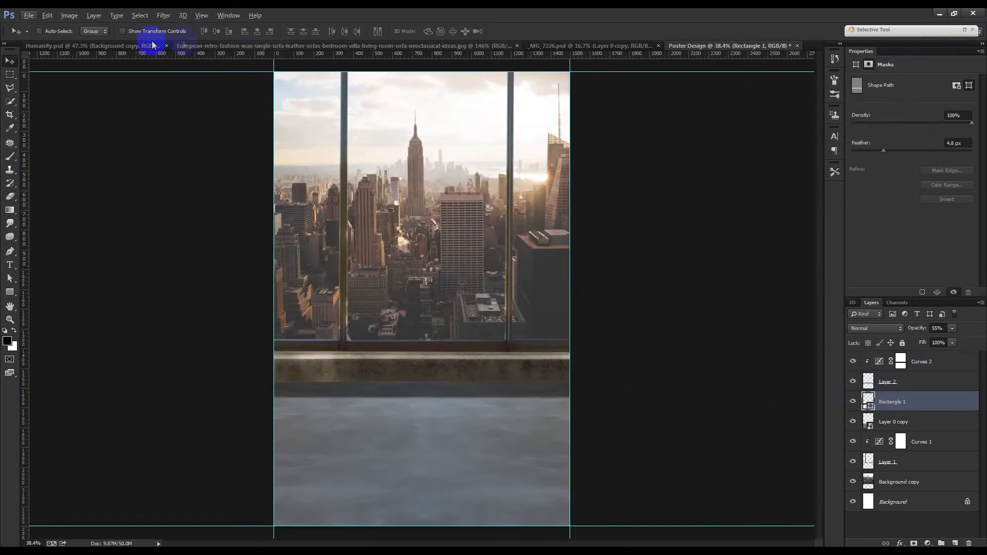
Step: In the red armchair photo, select the chair's upholstered body with the Quick Selection tool
click(399, 46)
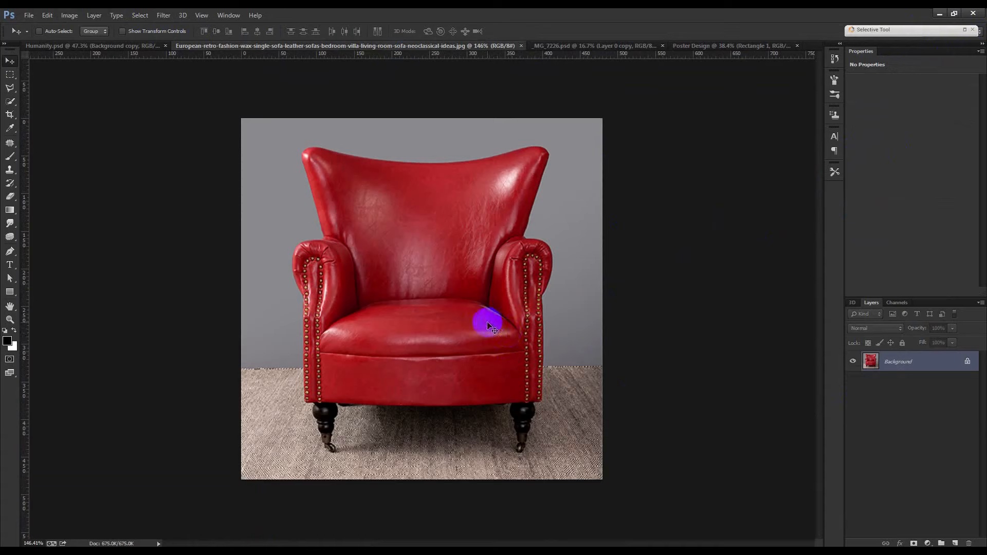
click(9, 90)
click(10, 101)
mouse_move(389, 234)
mouse_down()
mouse_move(341, 258)
mouse_move(338, 187)
mouse_move(423, 194)
mouse_move(465, 211)
mouse_move(513, 269)
mouse_move(529, 267)
mouse_move(505, 309)
mouse_move(517, 362)
mouse_move(459, 368)
mouse_move(335, 319)
mouse_move(318, 266)
mouse_move(333, 312)
mouse_move(325, 313)
mouse_up()
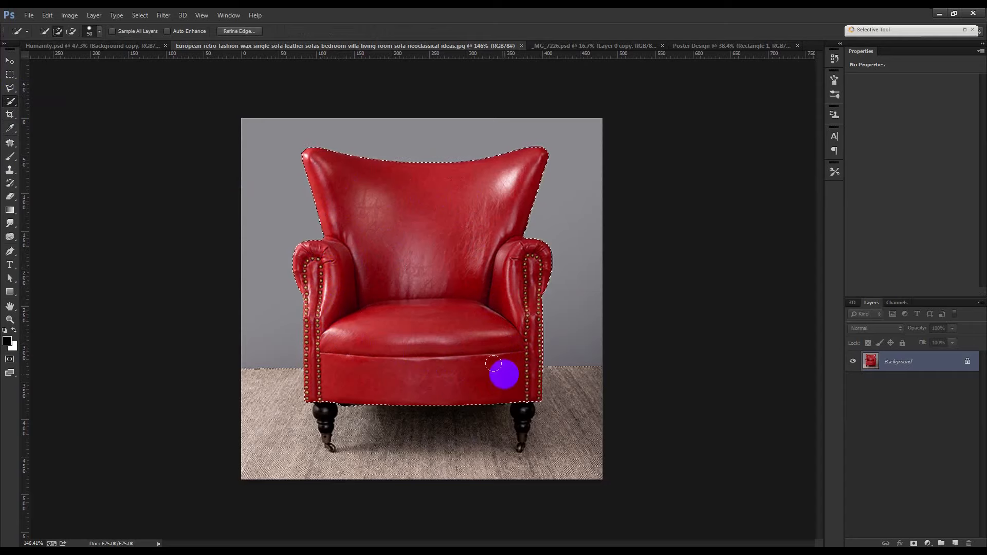
Step: Add both front legs of the armchair to the selection using a Quick Selection brush size of 10
key(ctrl+plus)
drag(335, 390, 373, 307)
key(bracketleft)
key(bracketleft)
key(bracketleft)
key(bracketleft)
drag(308, 355, 317, 377)
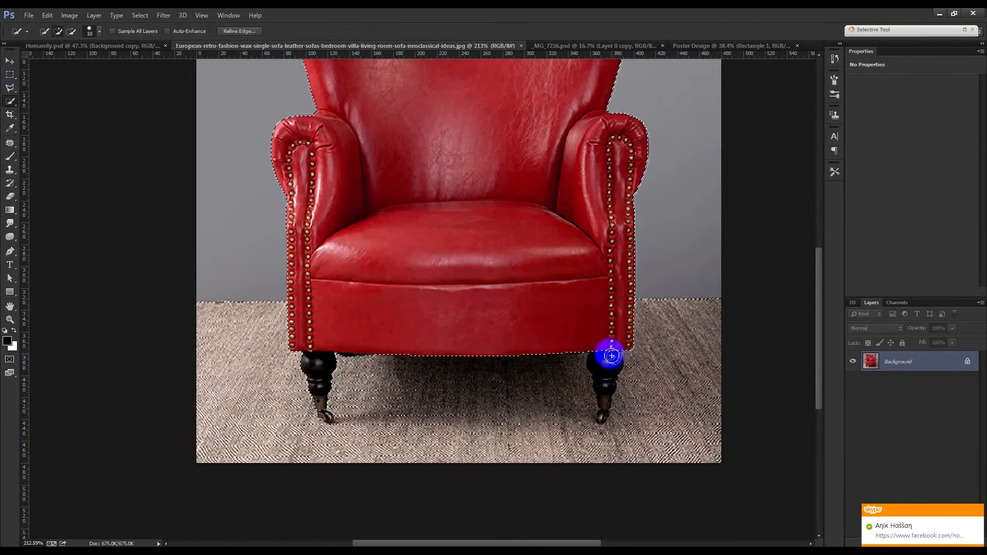
drag(601, 378, 582, 387)
key(alt)
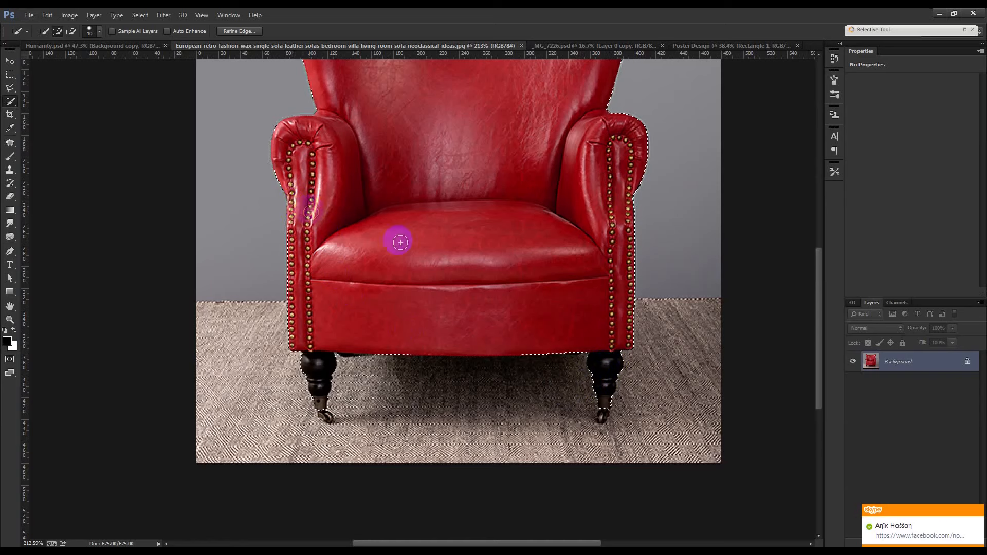
key(alt)
Step: Copy the selected armchair onto a new layer above the Background and check the cutout with the Background hidden
scroll(599, 309, down, 3)
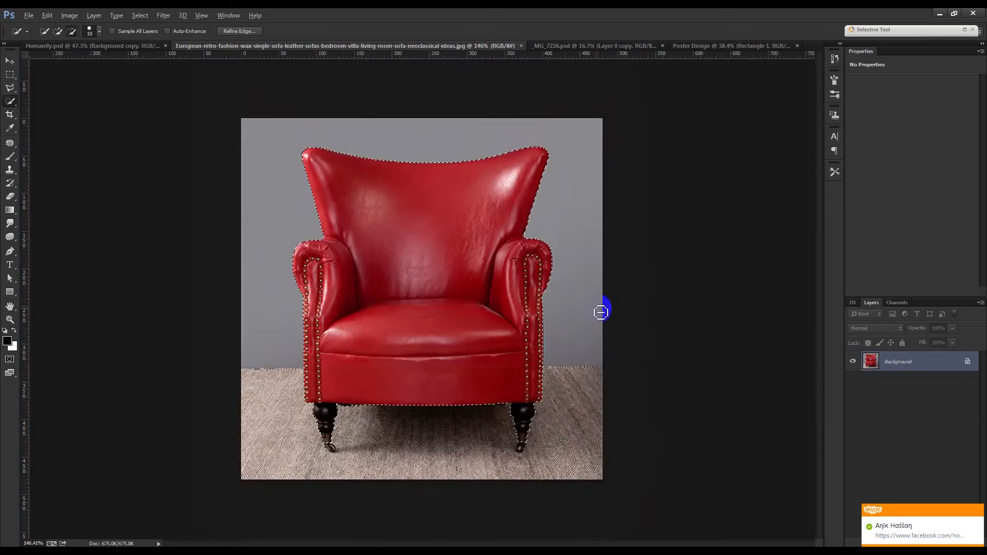
right_click(923, 362)
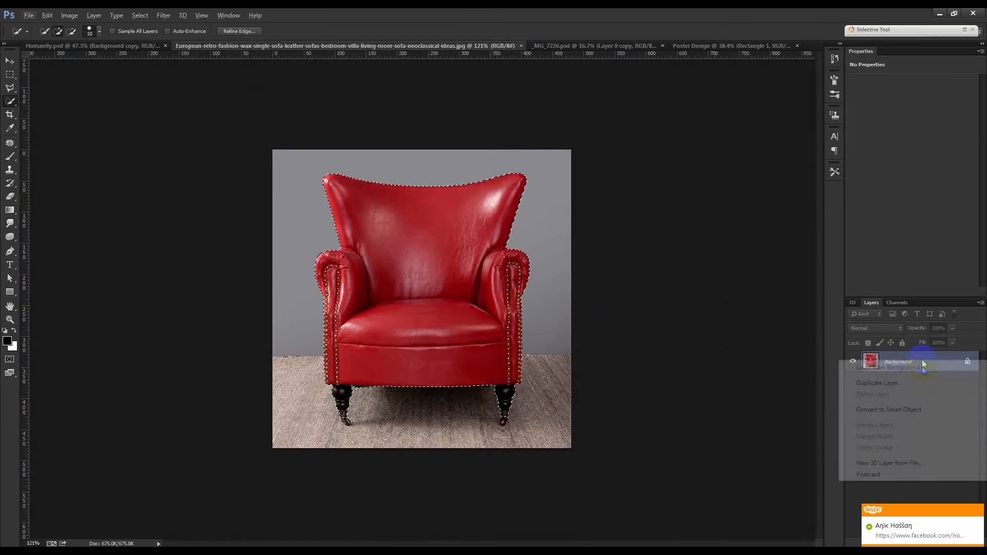
click(896, 357)
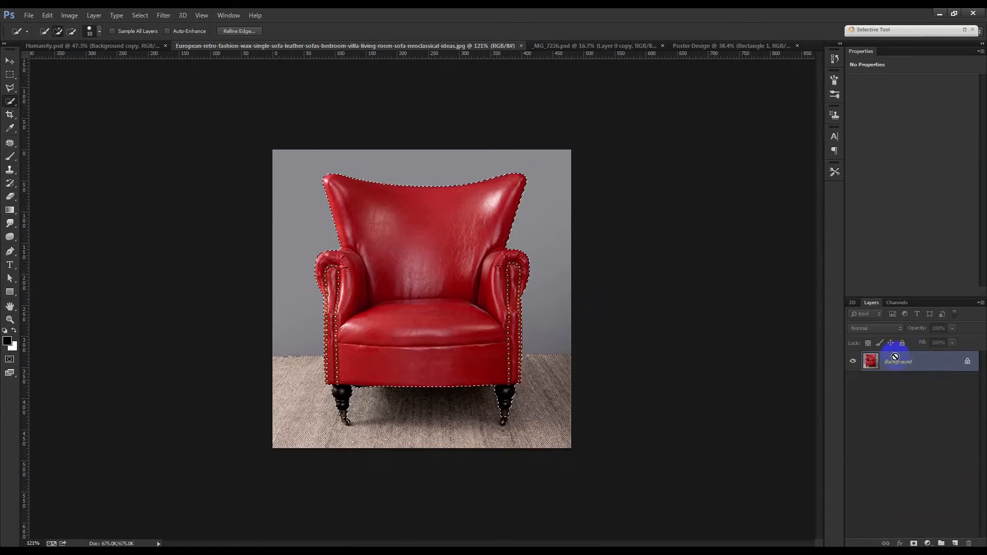
key(ctrl+j)
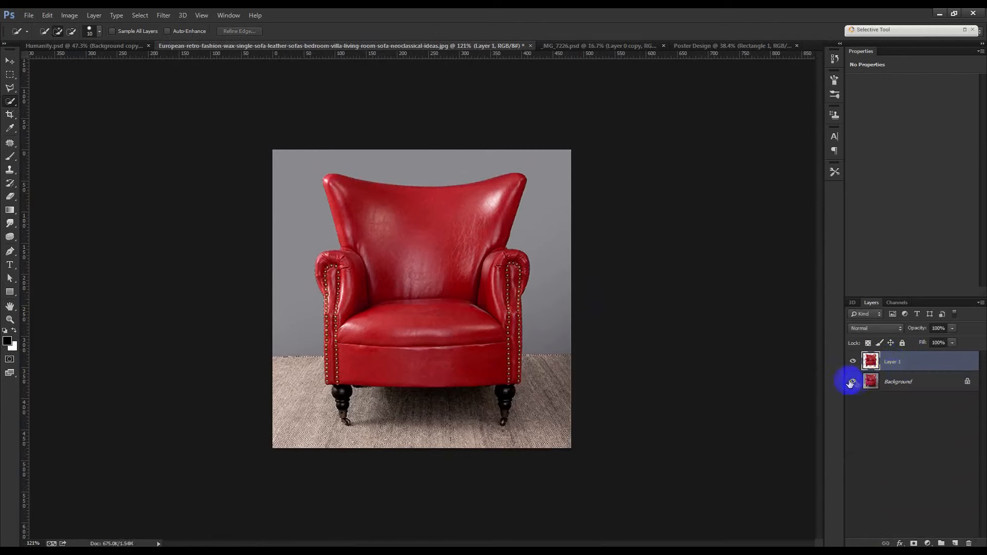
click(852, 382)
click(853, 382)
Step: Copy both the armchair cutout and its original photo layer into the Poster Design document, cutout on top
click(10, 61)
shift+click(925, 389)
drag(414, 215, 473, 286)
drag(899, 402, 906, 357)
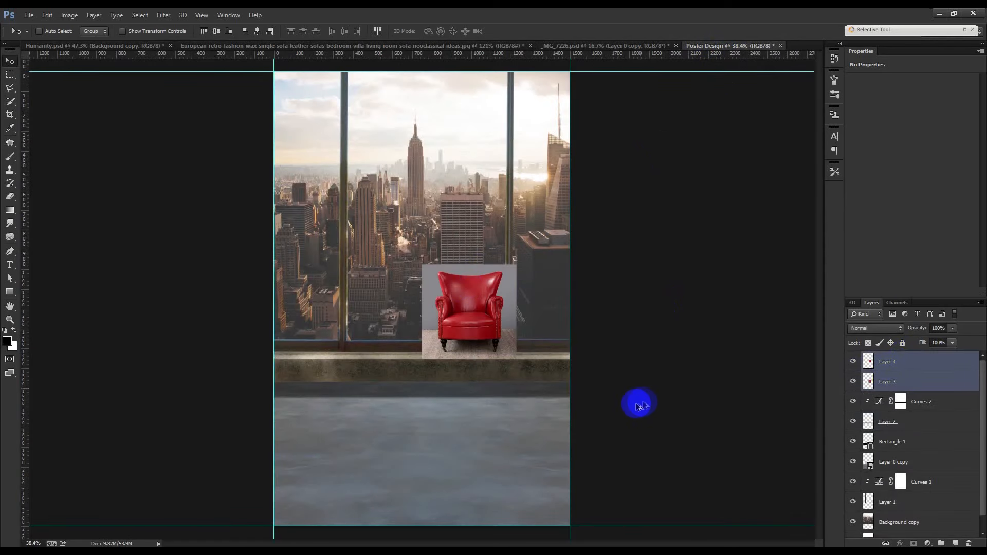
Step: Group the layers from Curves 2 down to Background copy and name the group BG
key(ctrl+minus)
click(919, 406)
scroll(912, 444, down, 1)
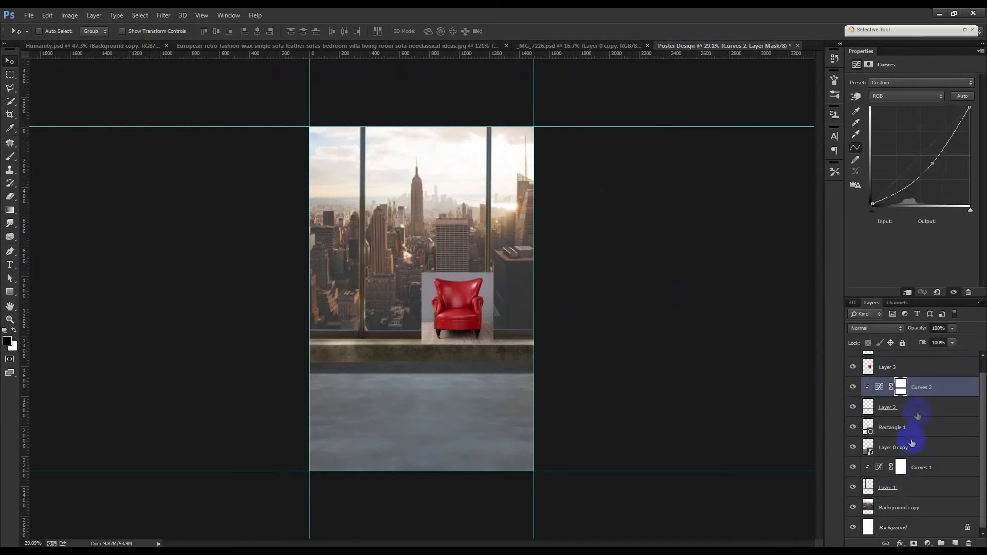
shift+click(896, 514)
key(ctrl+g)
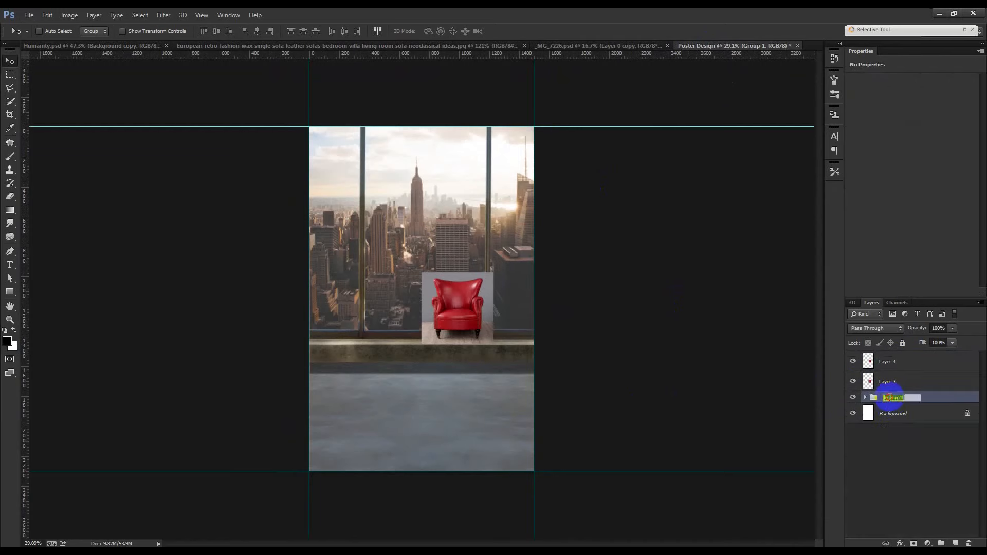
key(Return)
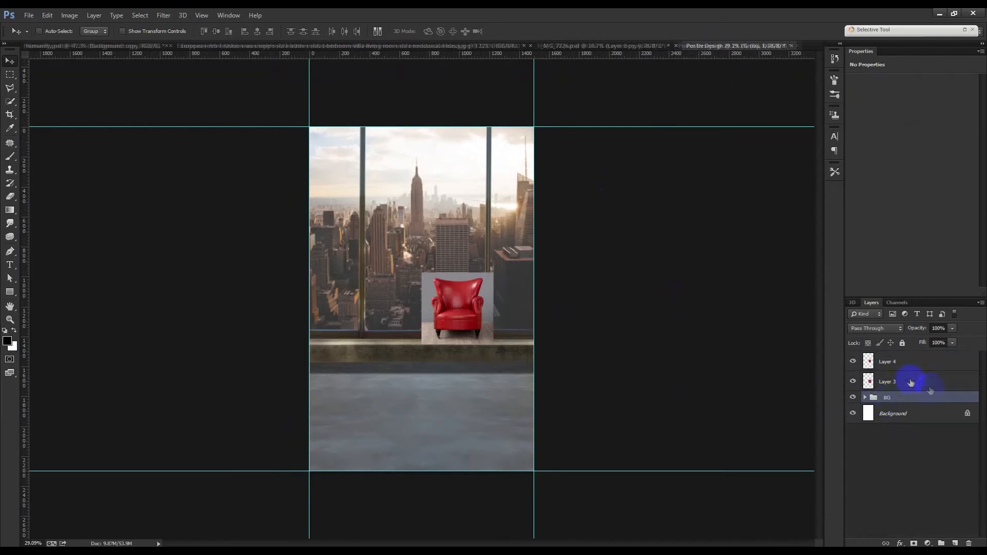
Step: Scale Layer 3 and Layer 4 together to 241.88% and centre the armchair horizontally on the poster's floor
click(903, 382)
shift+click(903, 361)
drag(440, 303, 395, 366)
key(ctrl+t)
drag(437, 340, 565, 274)
drag(474, 276, 452, 298)
drag(509, 266, 517, 261)
drag(476, 287, 470, 291)
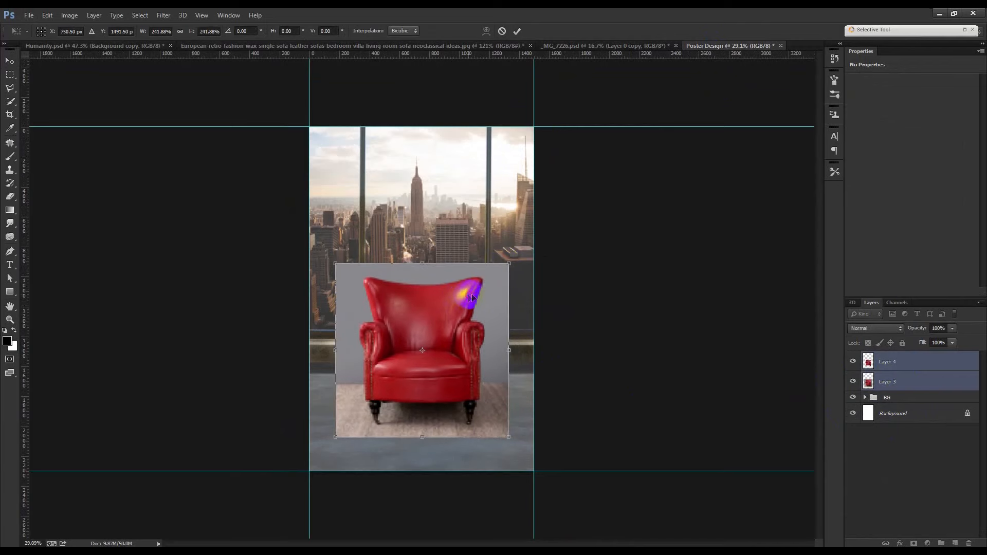
key(Return)
key(ctrl+plus)
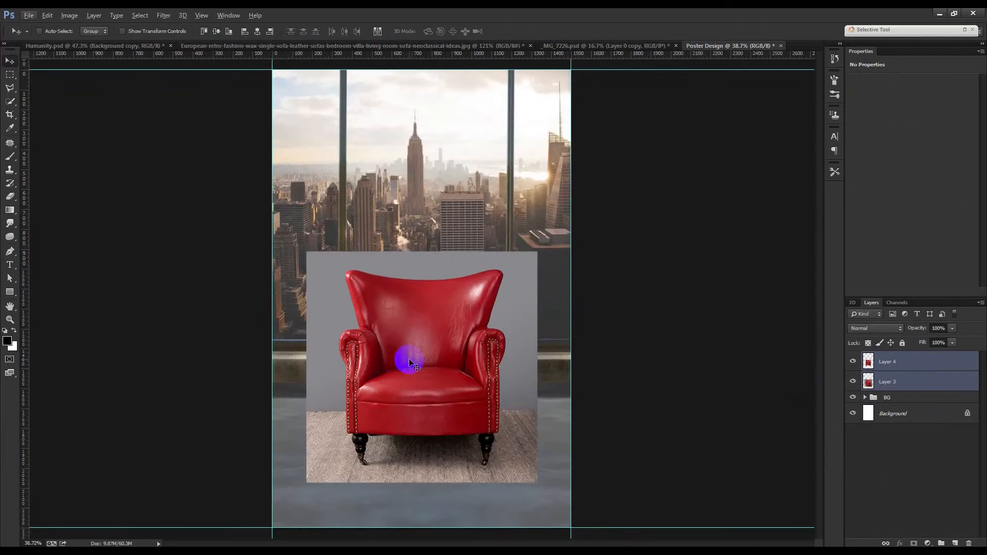
Step: Convert Layer 3, the armchair photo with its backdrop, to black and white using the Default preset
click(854, 384)
click(855, 383)
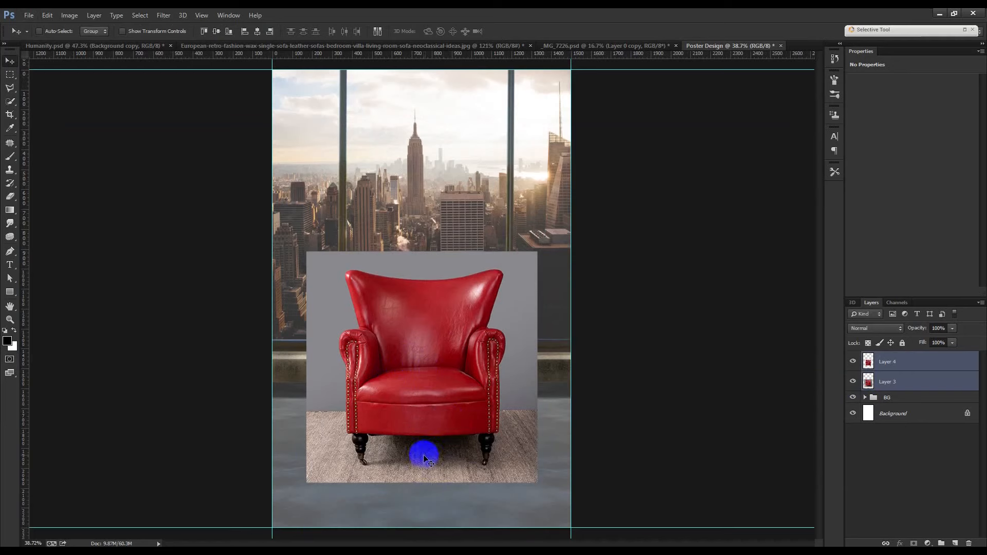
click(891, 386)
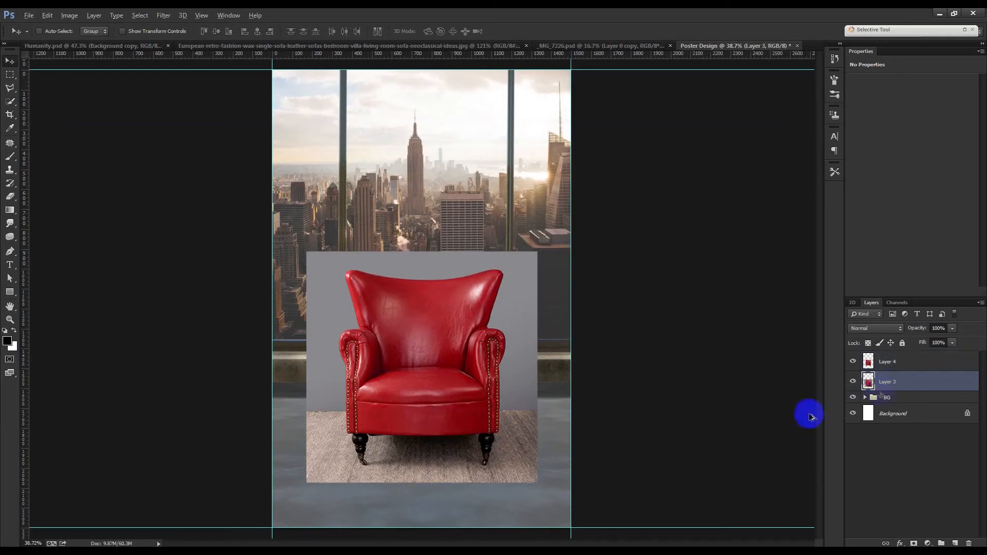
scroll(399, 433, up, 2)
click(60, 16)
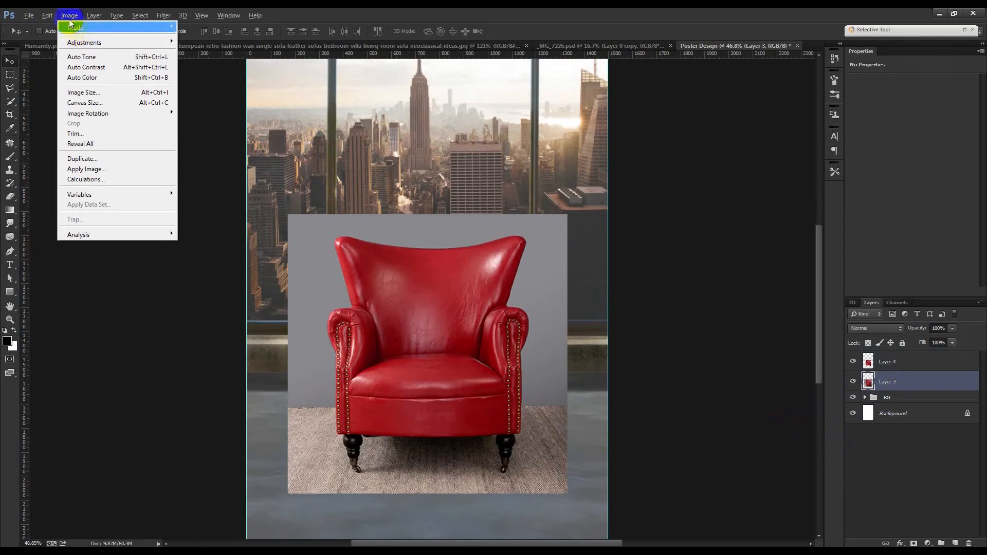
mouse_move(85, 41)
click(232, 120)
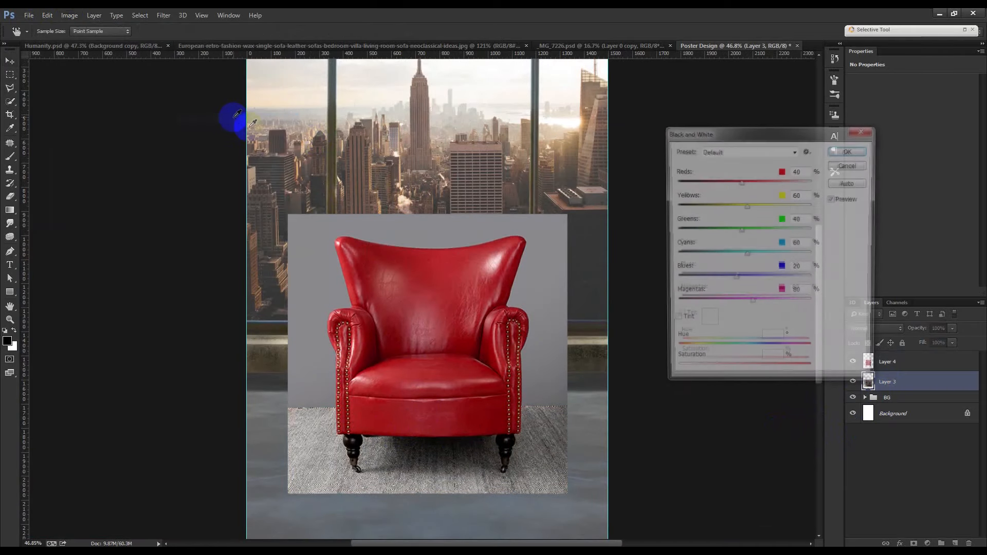
click(848, 150)
Step: Apply Levels to Layer 3, raising the black input slightly and lowering the white input until the rug is nearly white
click(70, 15)
mouse_move(93, 44)
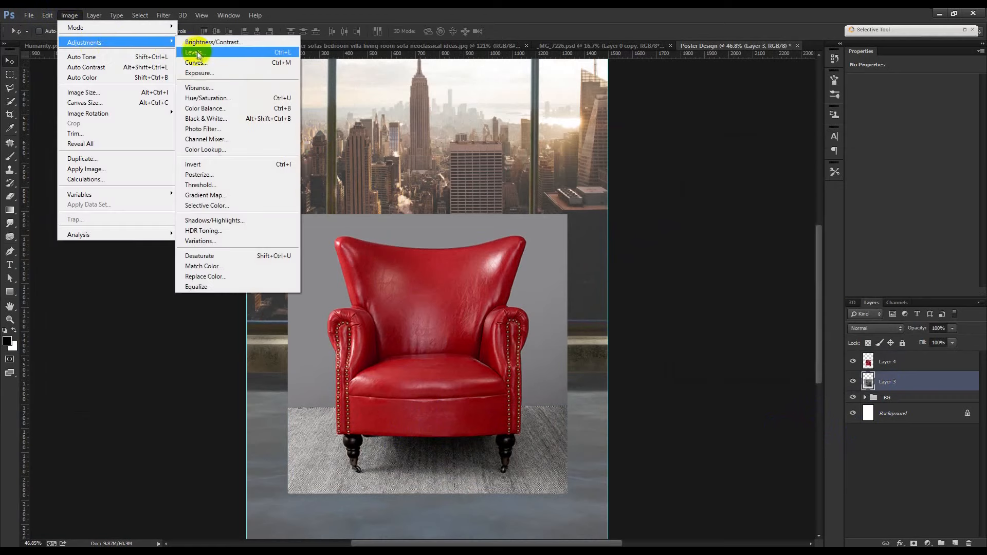
click(199, 52)
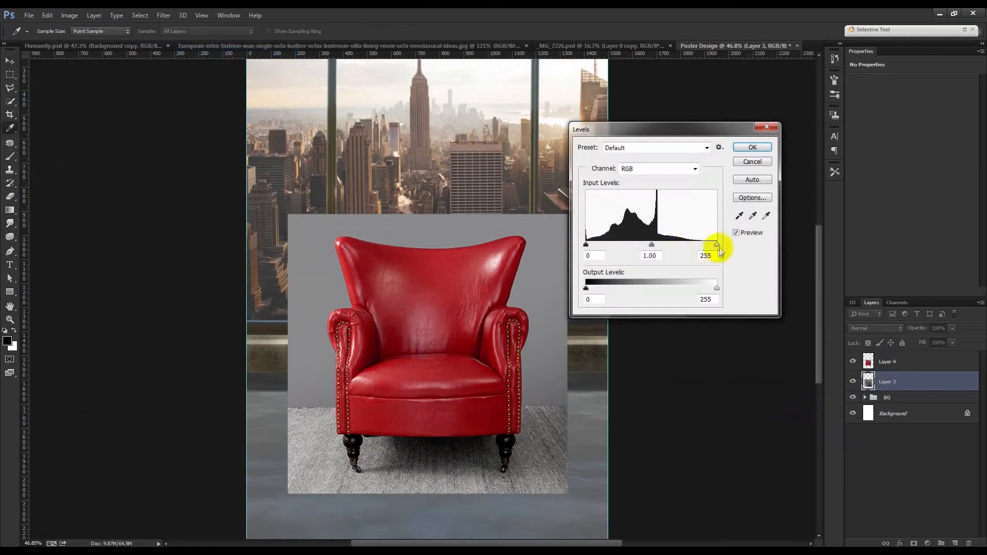
mouse_move(586, 245)
mouse_down()
mouse_move(597, 246)
mouse_move(588, 245)
mouse_up()
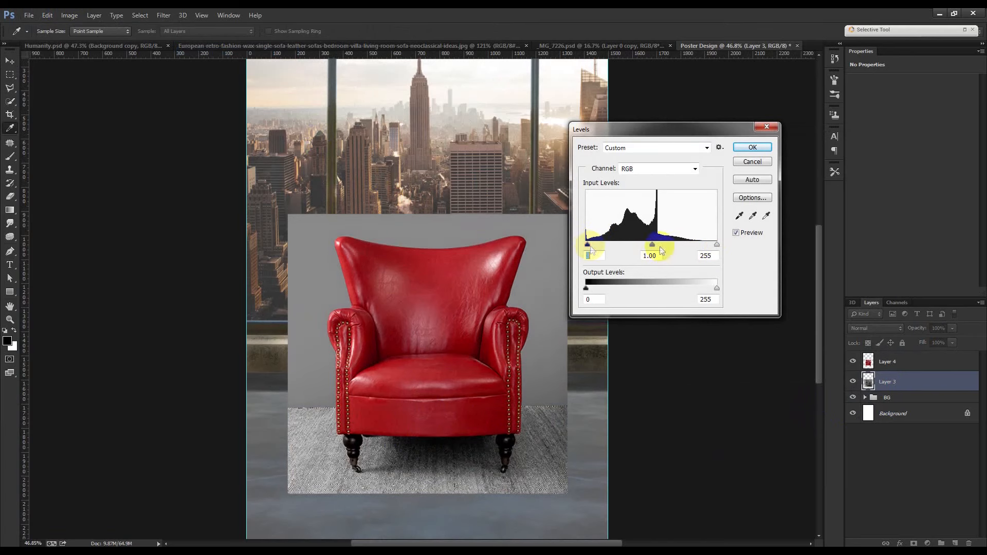
drag(717, 245, 674, 247)
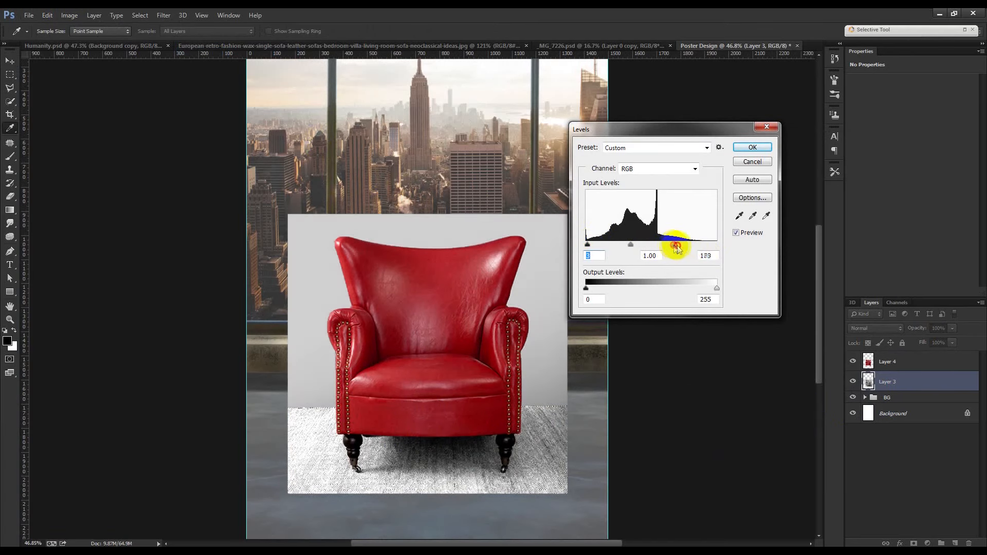
click(753, 147)
key(v)
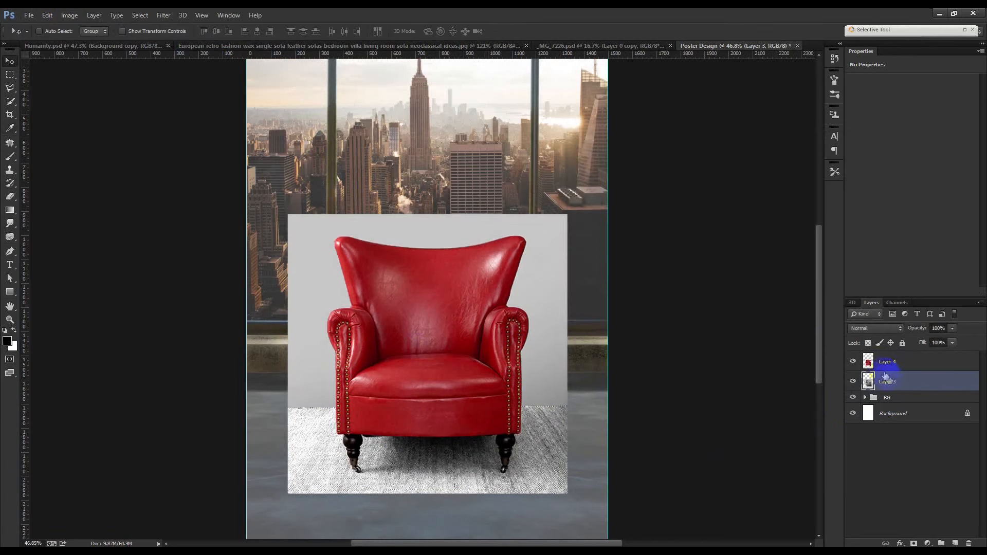
Step: Compare Layer 3 and Layer 4 by toggling their visibility, and set Layer 3's blending mode to Multiply
click(853, 364)
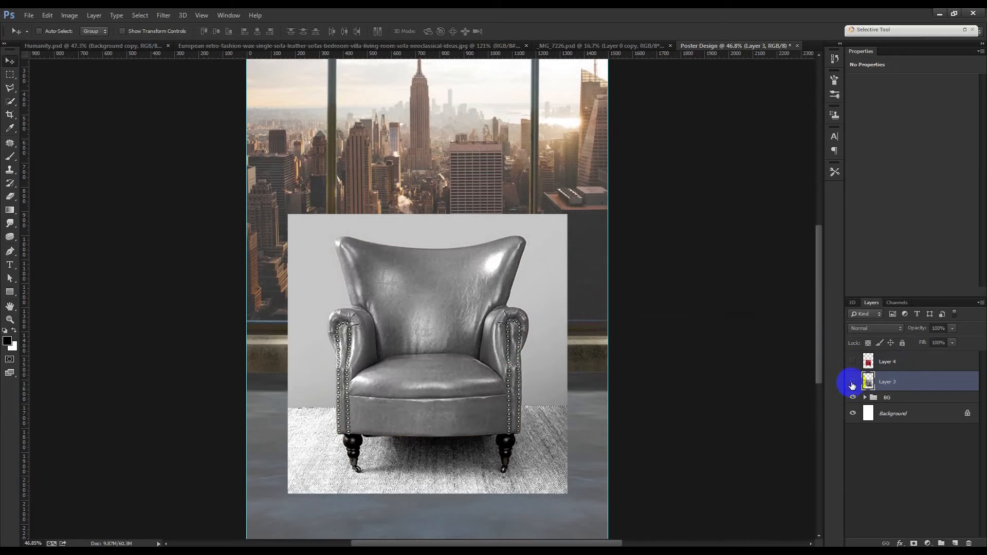
click(853, 381)
click(854, 362)
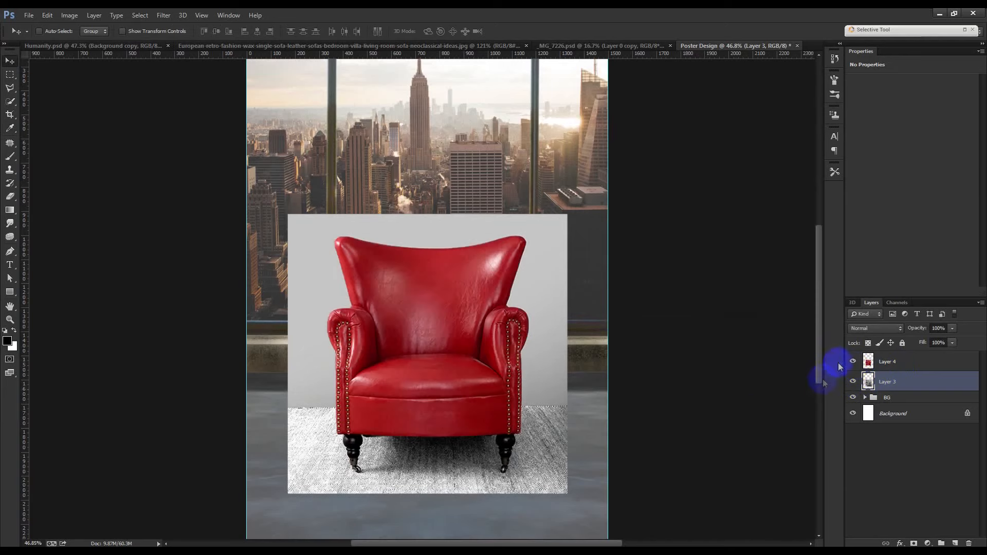
click(892, 314)
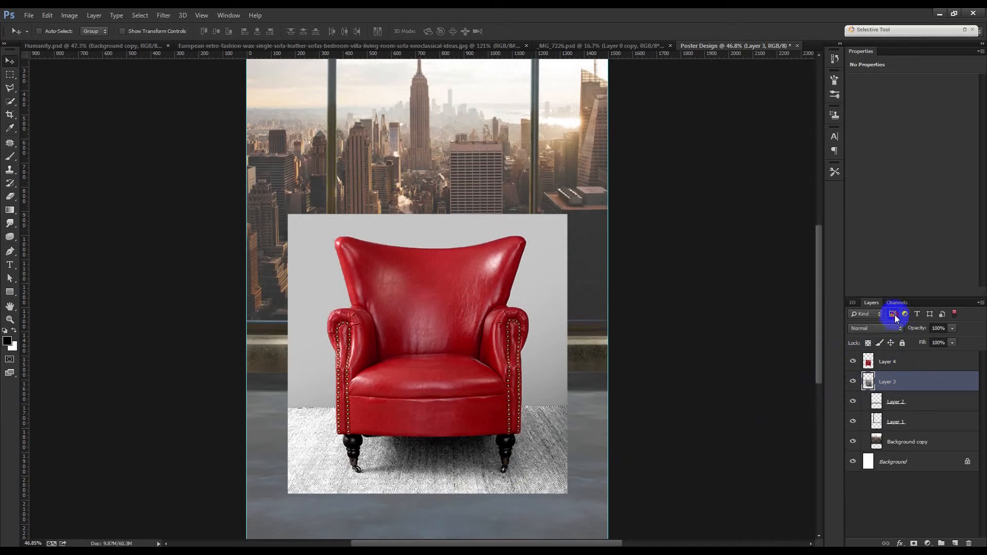
click(893, 314)
click(886, 328)
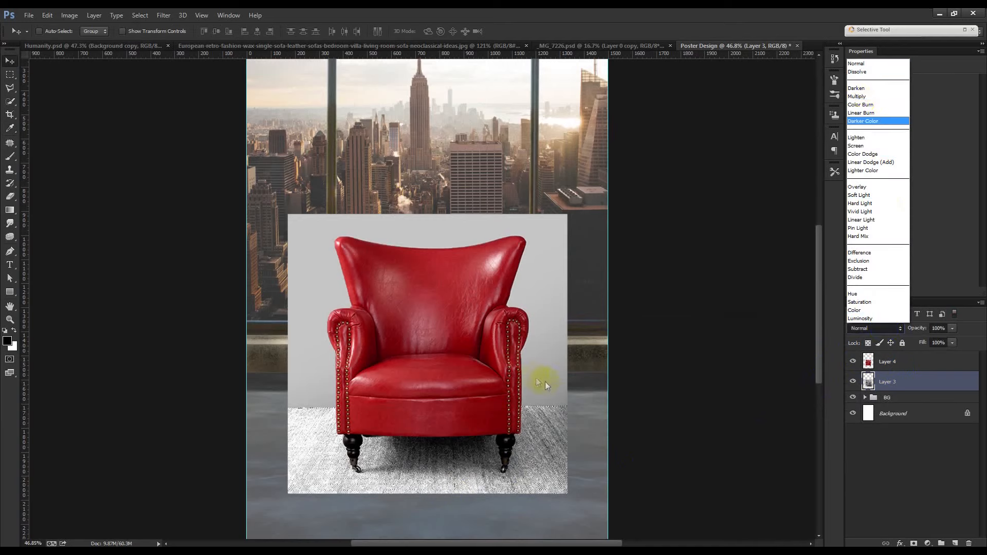
click(881, 96)
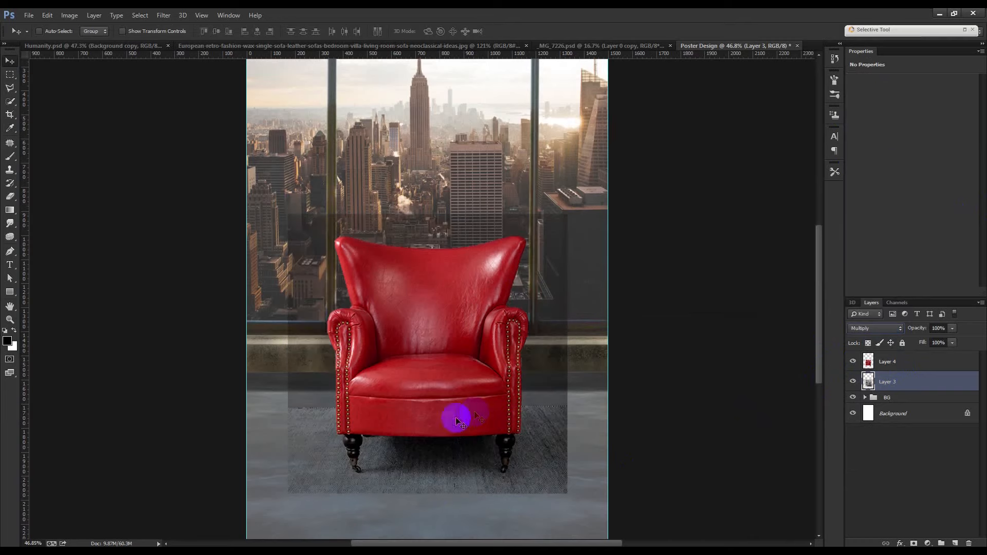
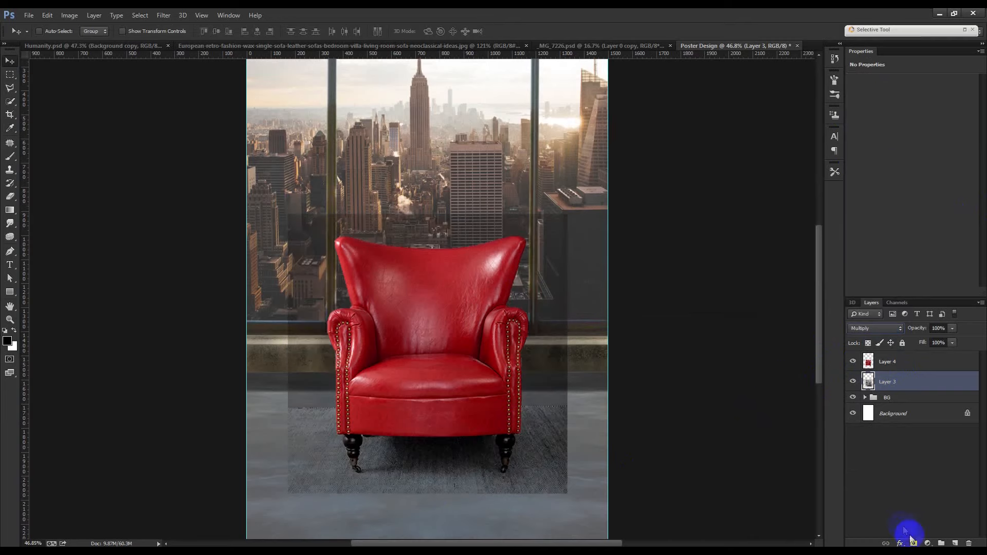
Step: Add a mask to Layer 3 and paint black around the armchair with a large brush, keeping only the shadow beneath it
click(10, 156)
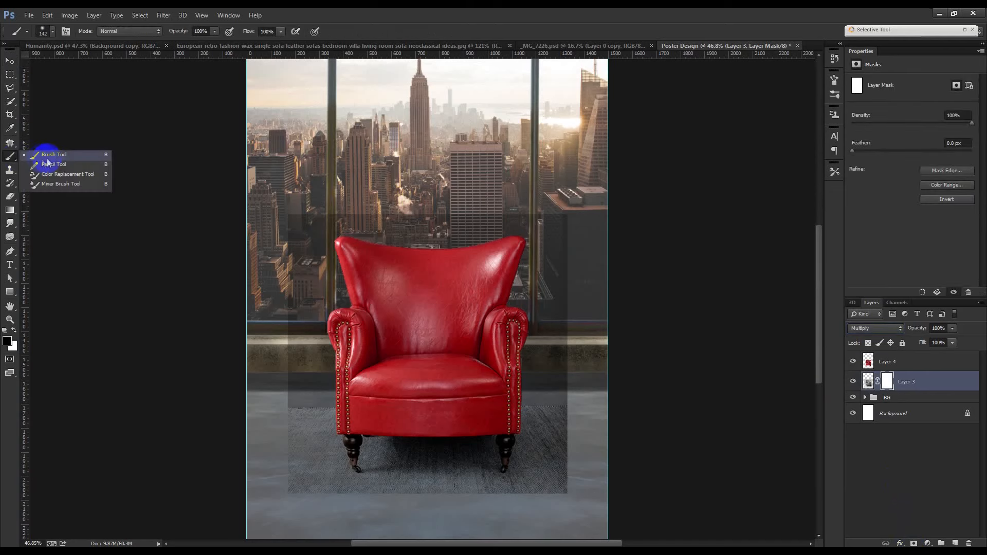
click(41, 153)
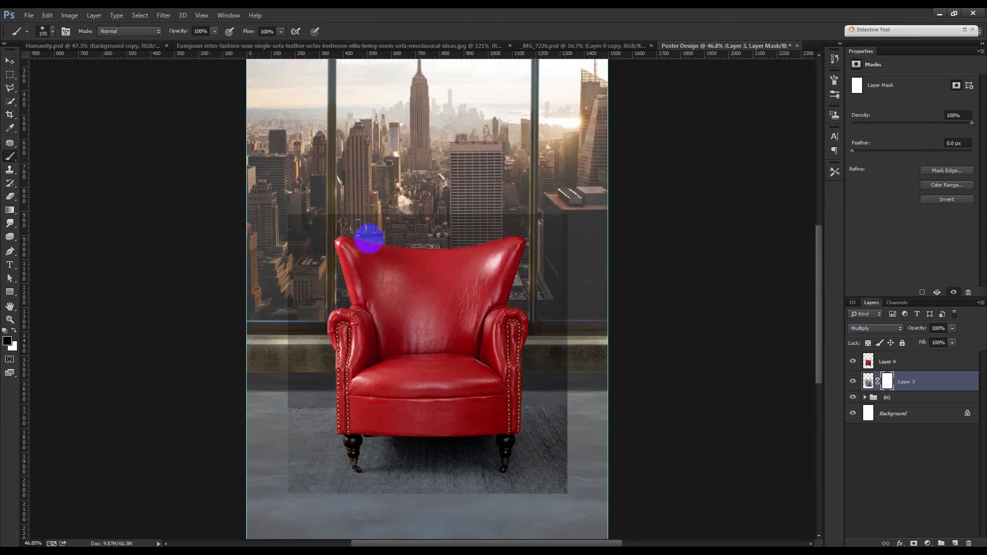
key(bracketright)
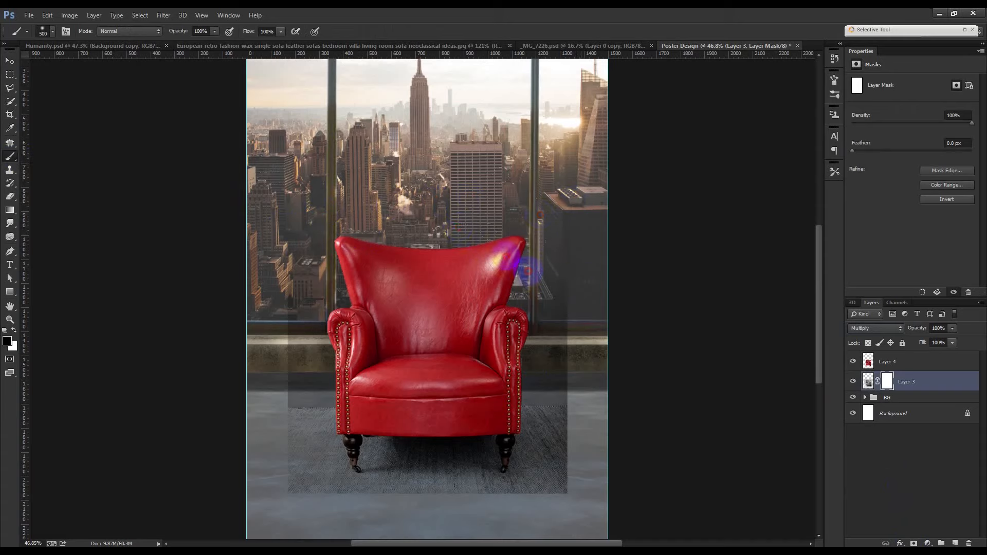
mouse_move(540, 307)
mouse_down()
mouse_move(586, 379)
mouse_move(585, 475)
mouse_move(462, 509)
mouse_move(333, 522)
mouse_up()
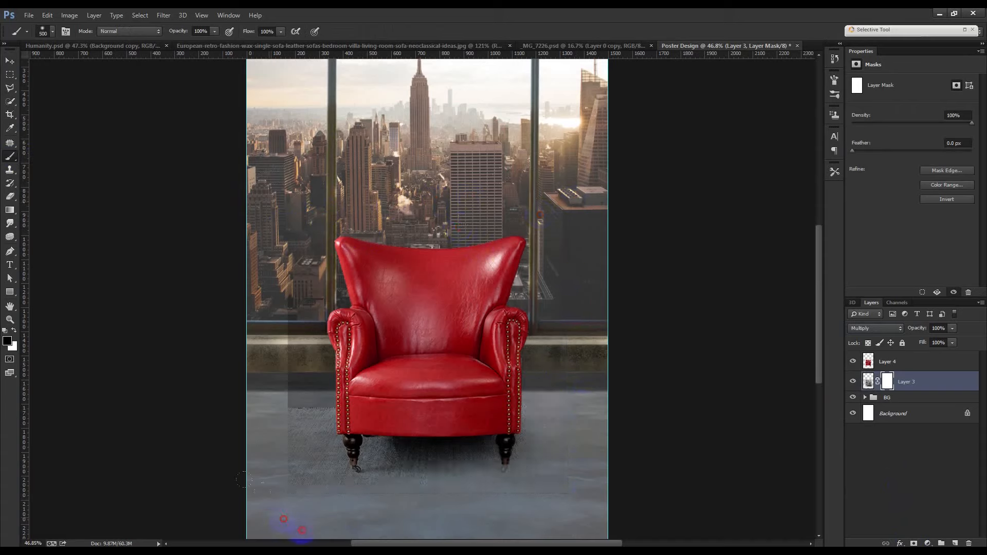
drag(269, 314, 326, 264)
drag(268, 353, 366, 360)
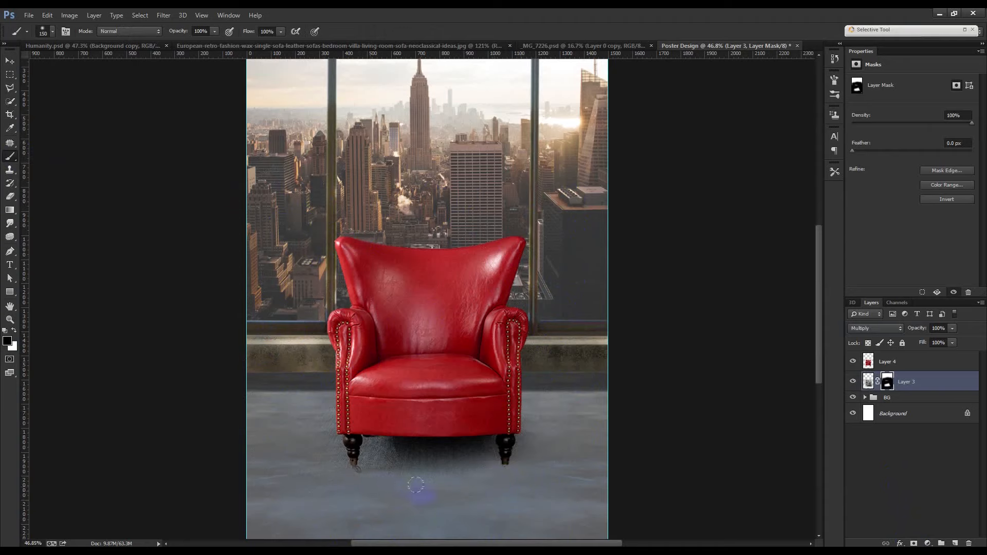
Step: Paint white on Layer 3's mask around the chair's front legs to bring back the floor shadow, keeping the layer opacity at 100%
click(16, 330)
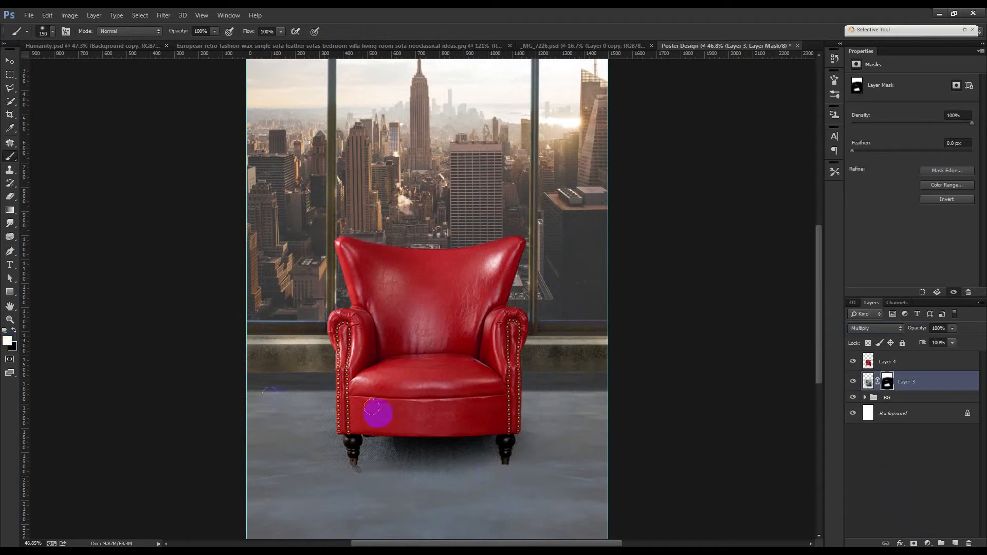
mouse_move(359, 457)
mouse_down()
mouse_move(506, 461)
mouse_move(459, 451)
mouse_move(474, 441)
mouse_move(450, 433)
mouse_move(531, 410)
mouse_up()
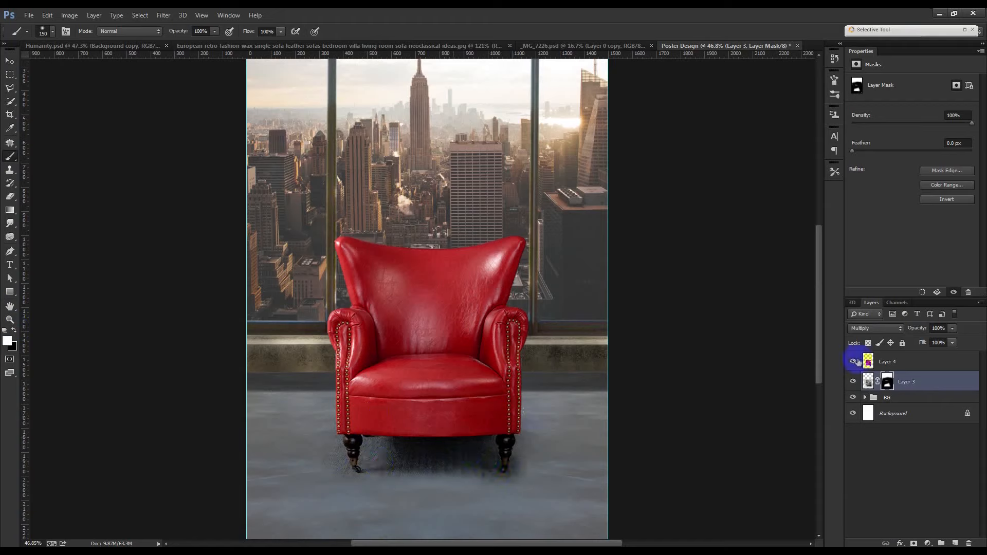
drag(917, 332, 910, 331)
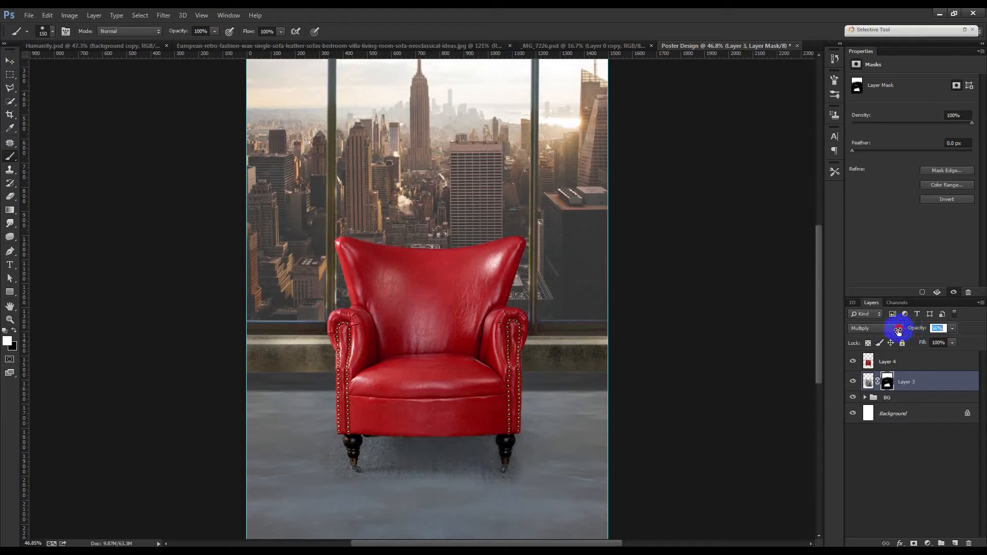
text(100)
click(362, 503)
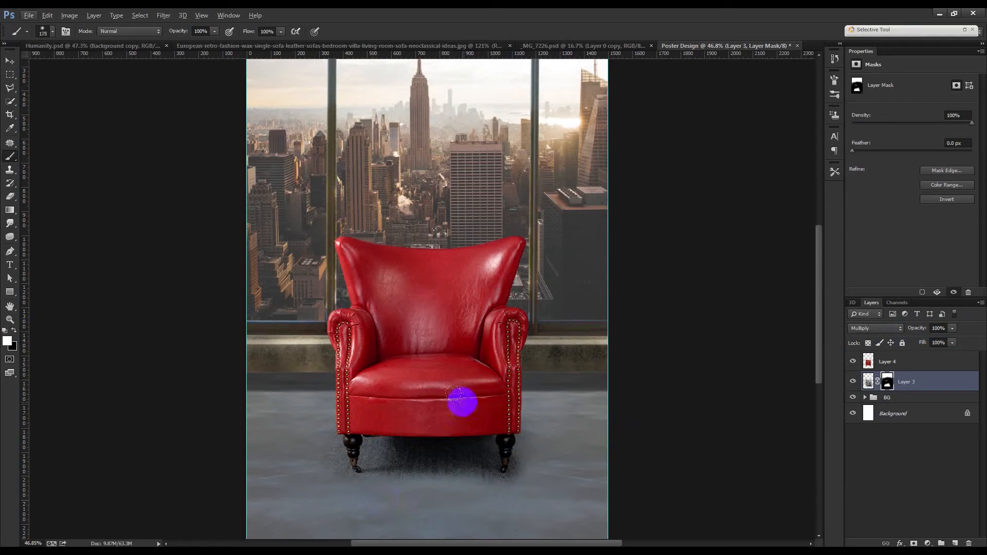
Step: Enlarge the brush to 900 and soften the outer edges of the chair's floor shadow with black on Layer 3's mask
key(bracketright)
key(bracketright)
key(bracketright)
key(bracketright)
key(bracketright)
key(bracketright)
key(bracketright)
mouse_move(408, 360)
mouse_down()
mouse_move(421, 326)
mouse_move(384, 326)
mouse_move(489, 336)
mouse_move(390, 339)
mouse_up()
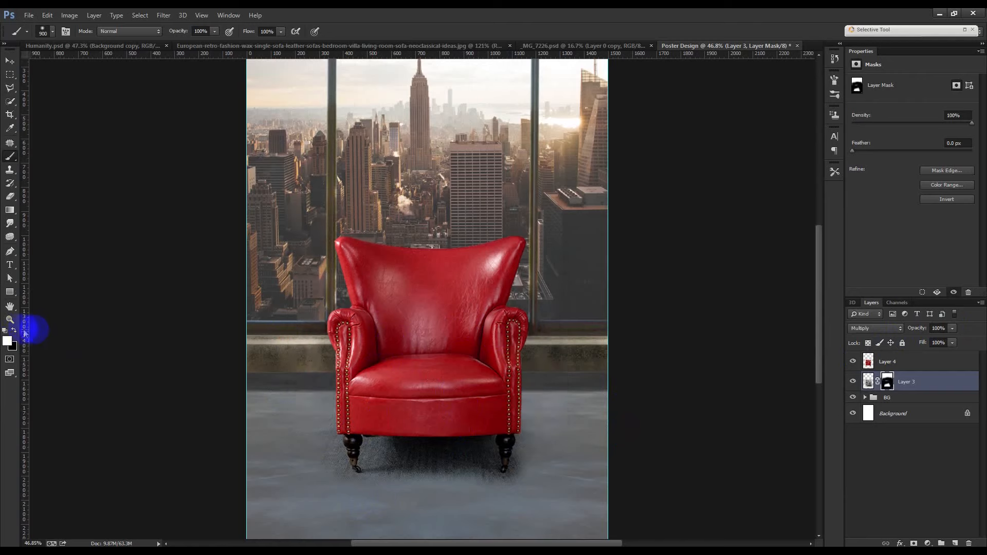
mouse_move(269, 330)
mouse_down()
mouse_move(364, 315)
mouse_move(474, 320)
mouse_move(248, 318)
mouse_up()
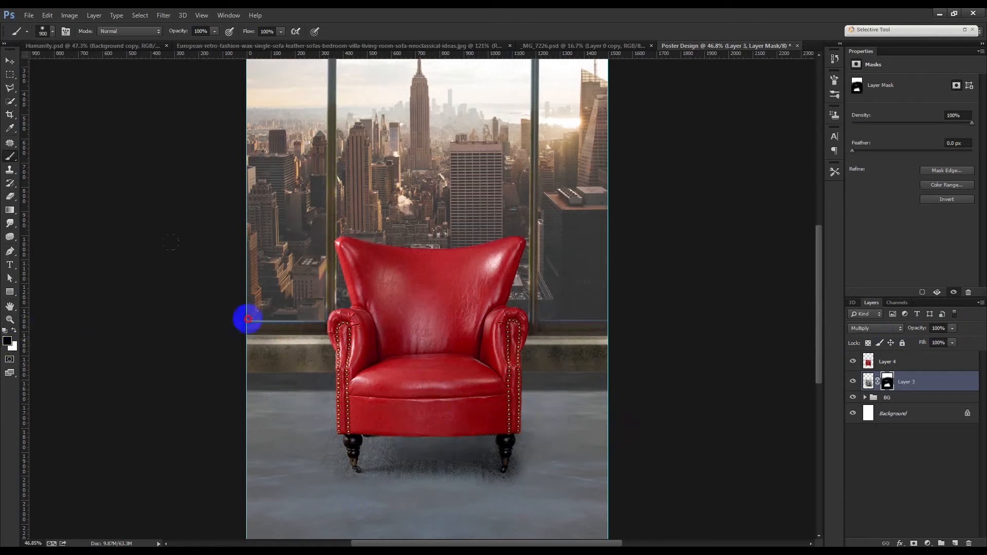
key(ctrl+z)
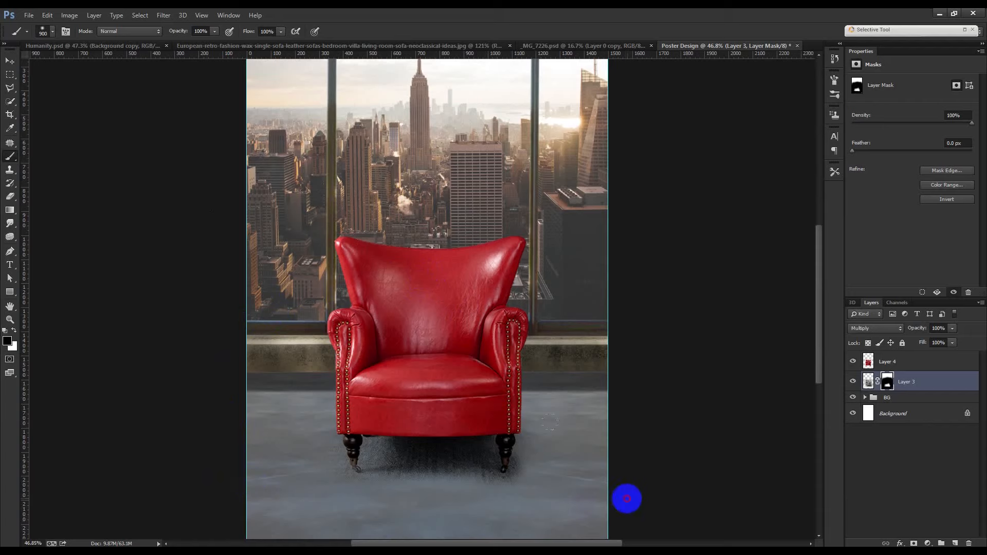
Step: Compare the chair and its floor shadow in the Poster Design document with the finished Humanity.psd poster
click(8, 54)
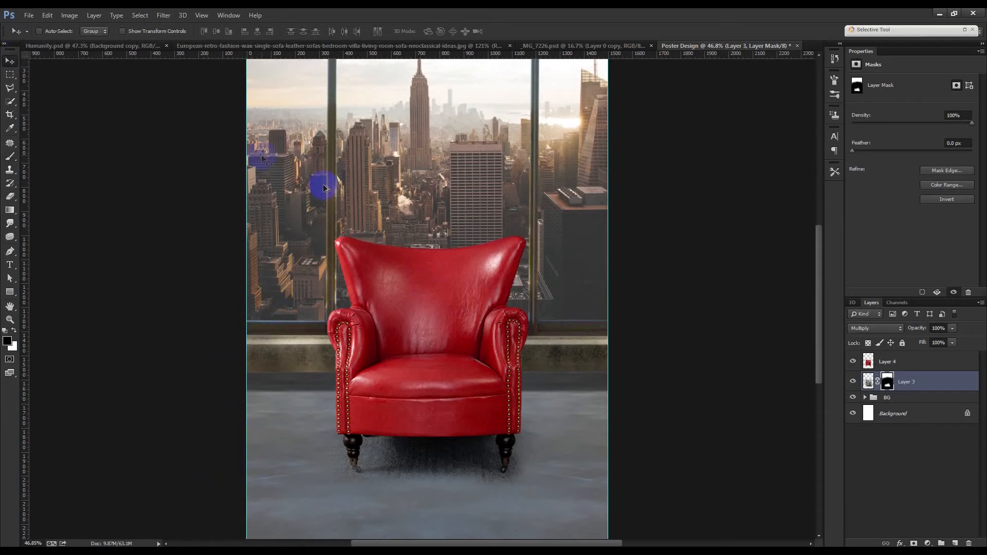
key(ctrl+minus)
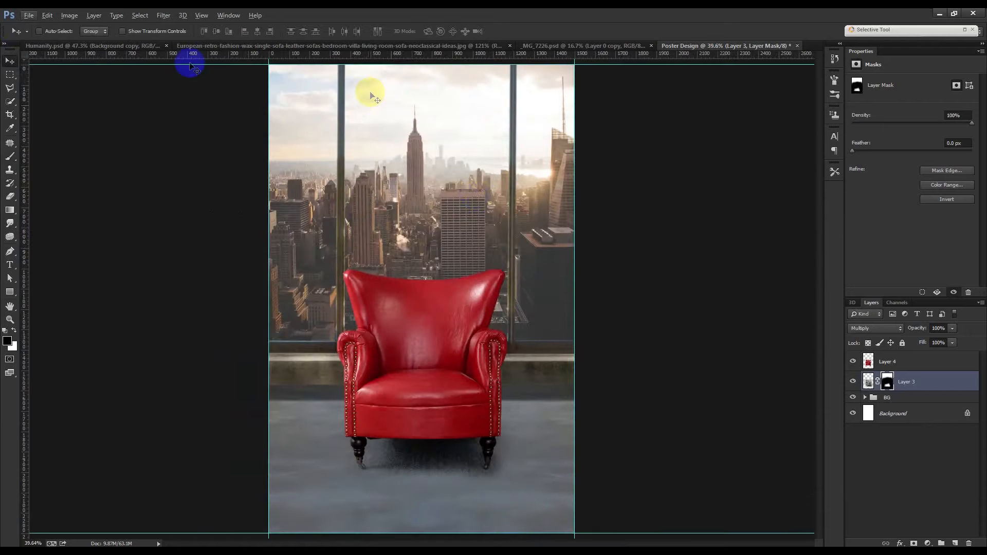
click(100, 47)
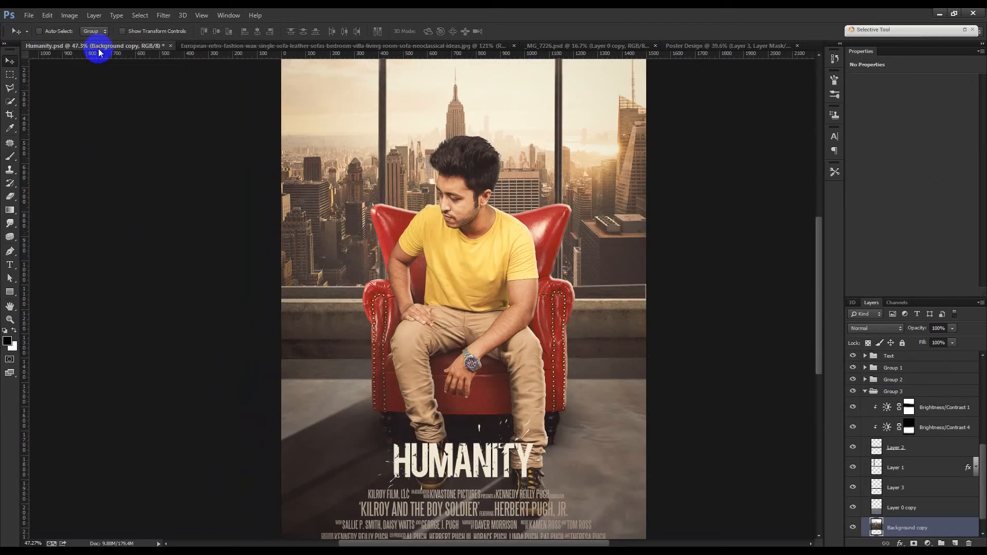
click(690, 46)
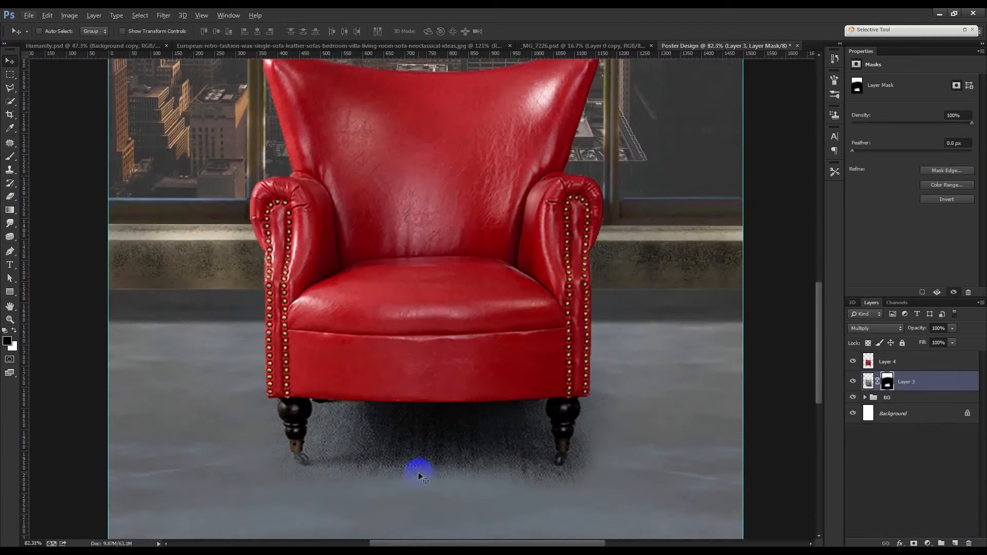
drag(416, 468, 441, 423)
mouse_move(360, 448)
mouse_down()
mouse_move(289, 410)
mouse_move(375, 397)
mouse_up()
Step: Close the armchair source image without saving it
click(415, 46)
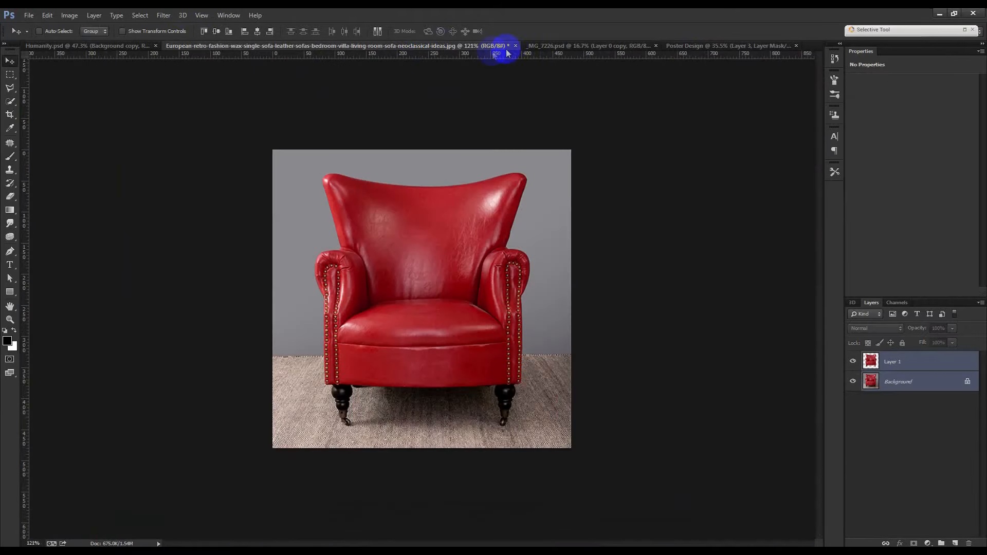
click(515, 46)
click(492, 210)
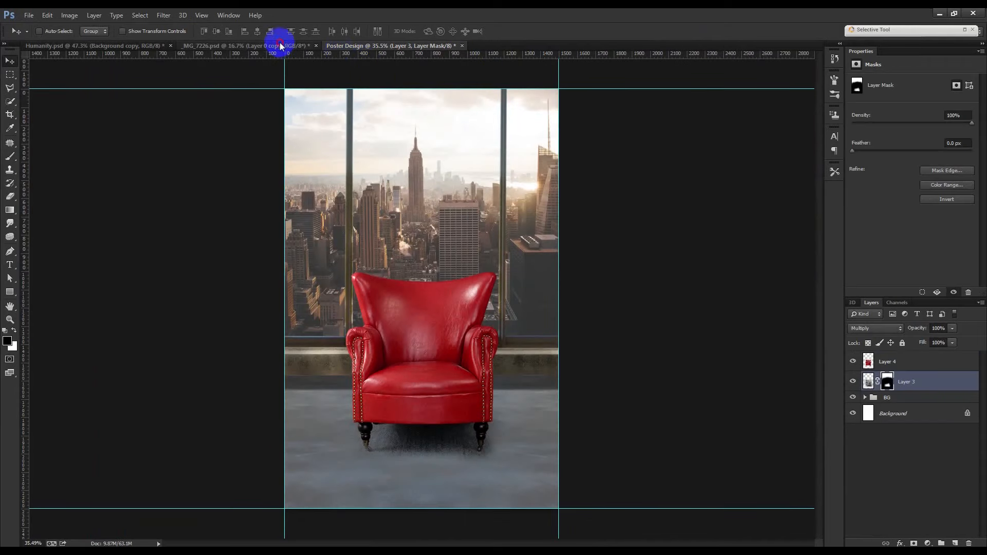
Step: Bring the masked man layer from _MG_7226.psd into Poster Design, place it above the chair layer and convert it to a smart object
click(280, 45)
drag(433, 91, 458, 246)
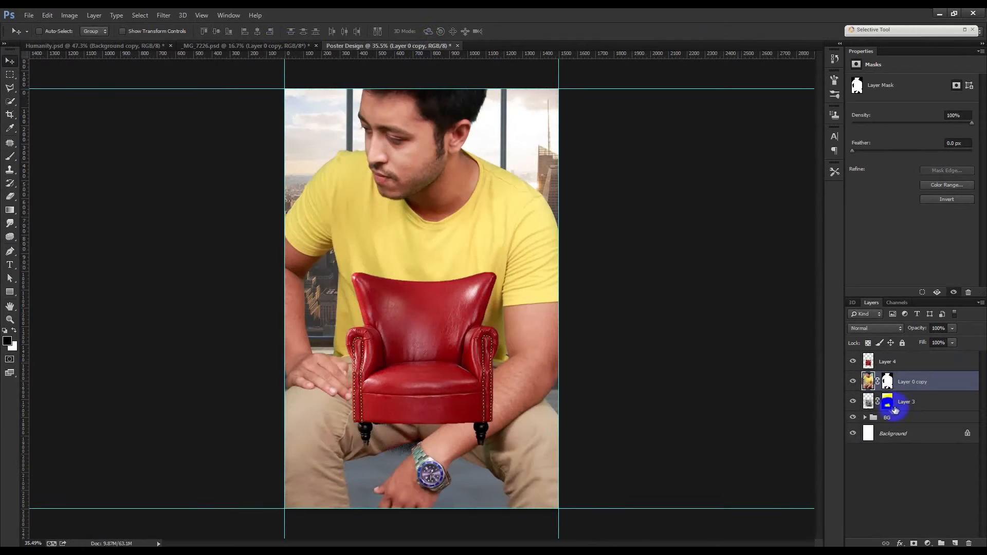
drag(906, 376, 902, 353)
right_click(902, 359)
click(813, 204)
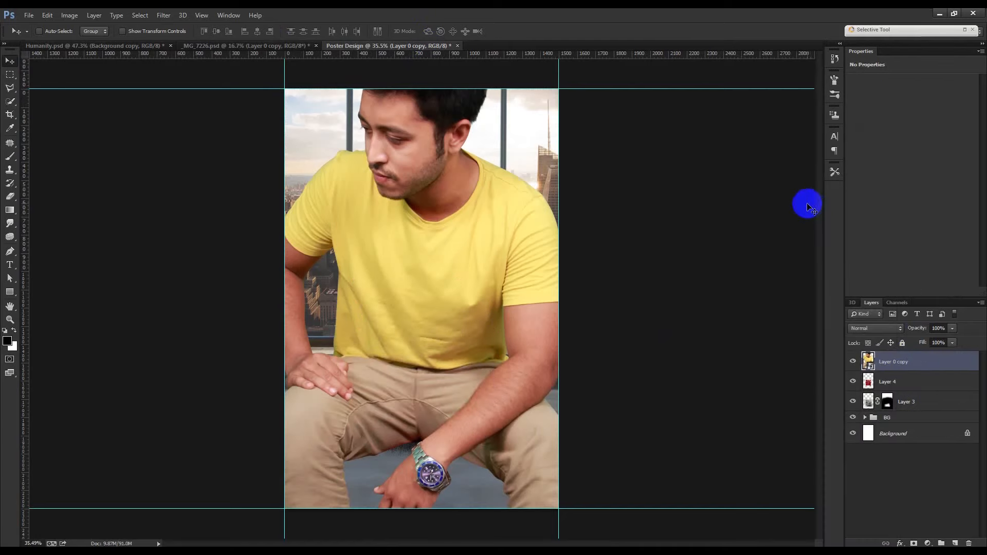
Step: Scale the man proportionally to 34.94% and position him so that he sits on the red chair
key(ctrl+t)
drag(148, 32, 113, 37)
drag(437, 298, 435, 268)
drag(471, 227, 444, 257)
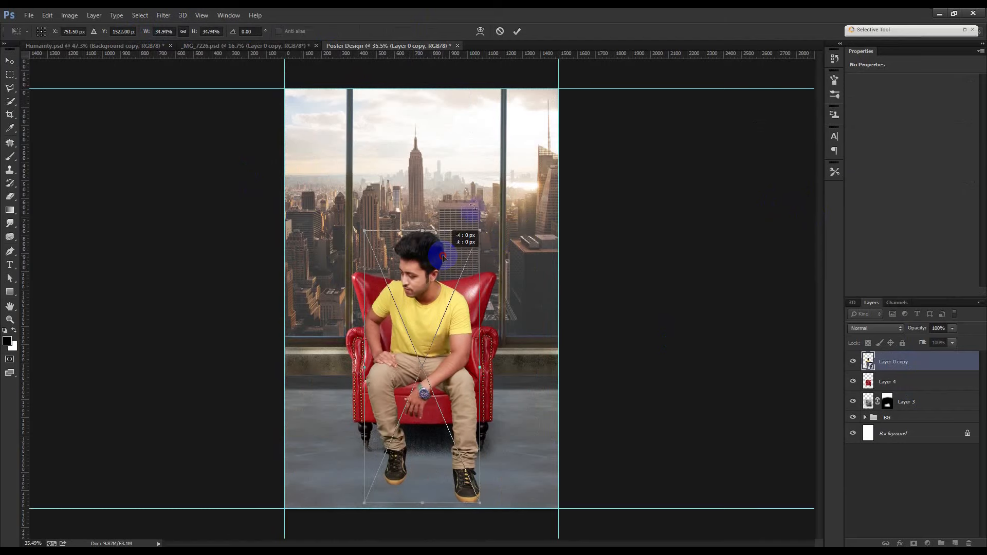
click(518, 32)
Step: Compare the size and placement of the seated man with the whole Humanity.psd reference poster
click(118, 45)
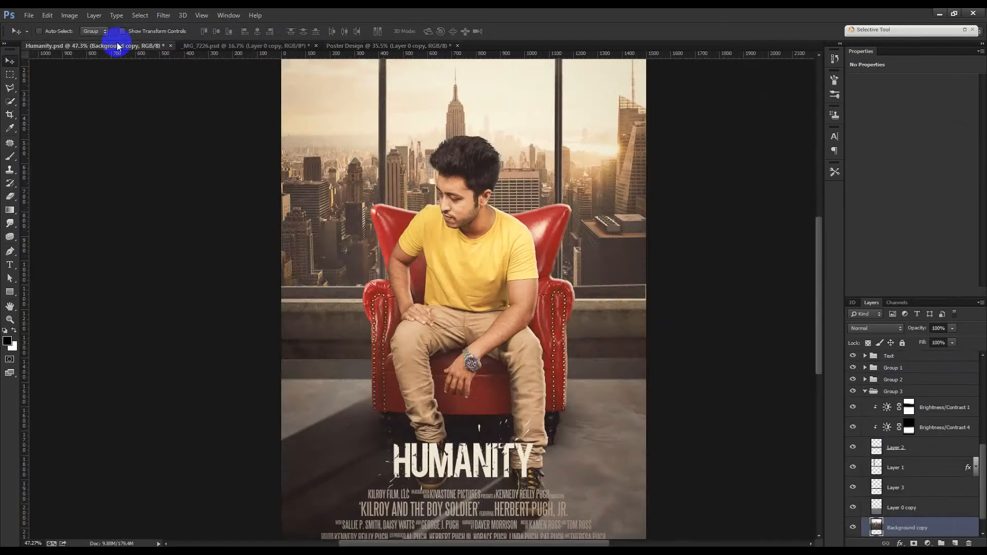
click(434, 47)
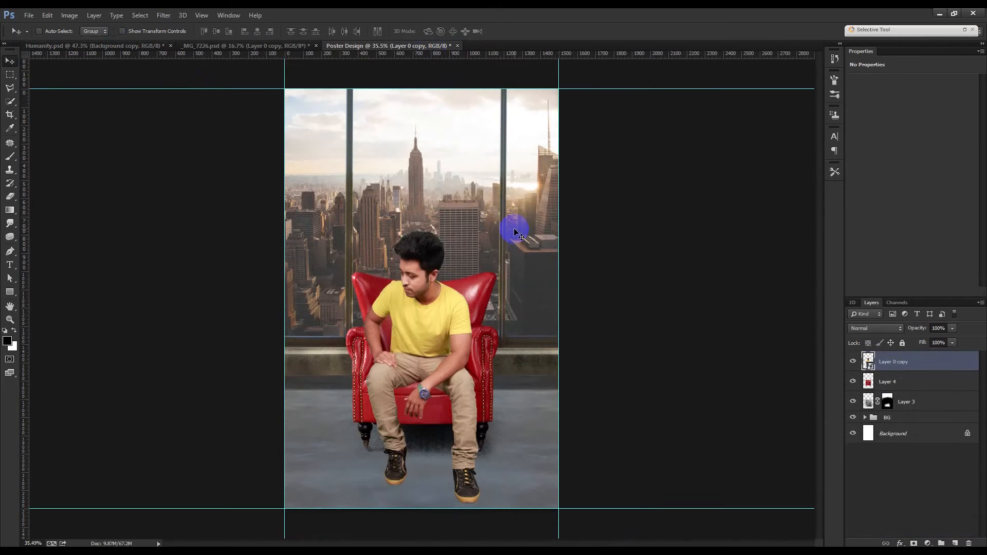
click(146, 46)
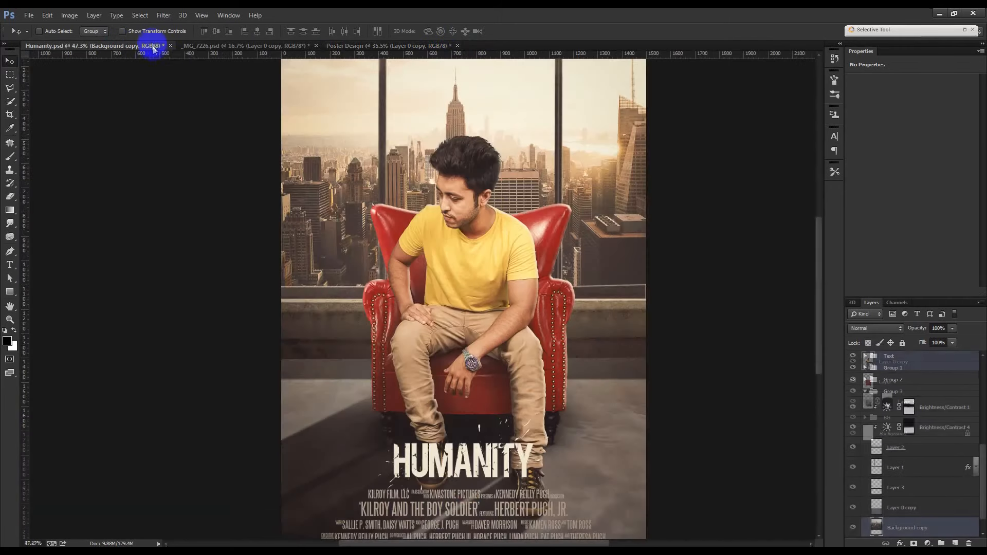
key(ctrl+0)
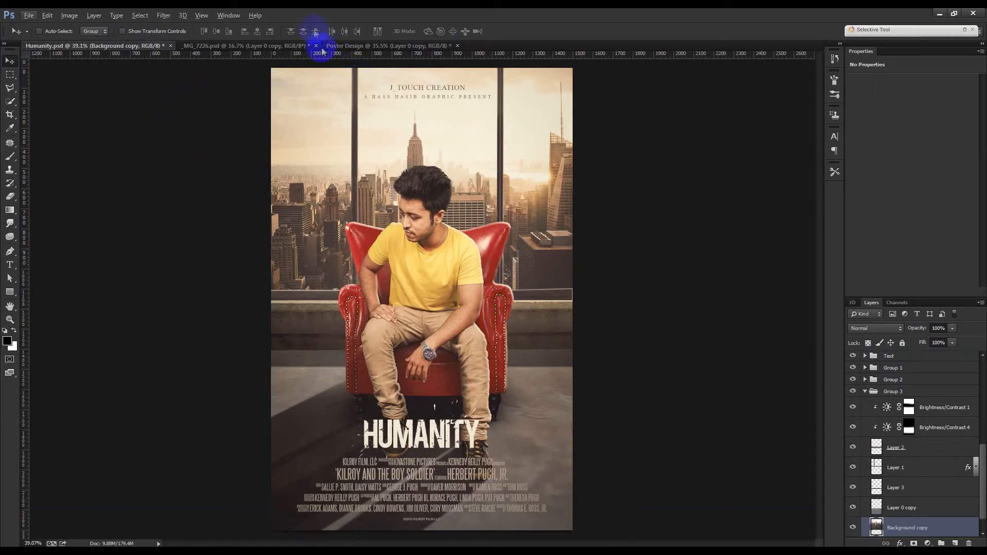
click(354, 47)
key(ctrl+0)
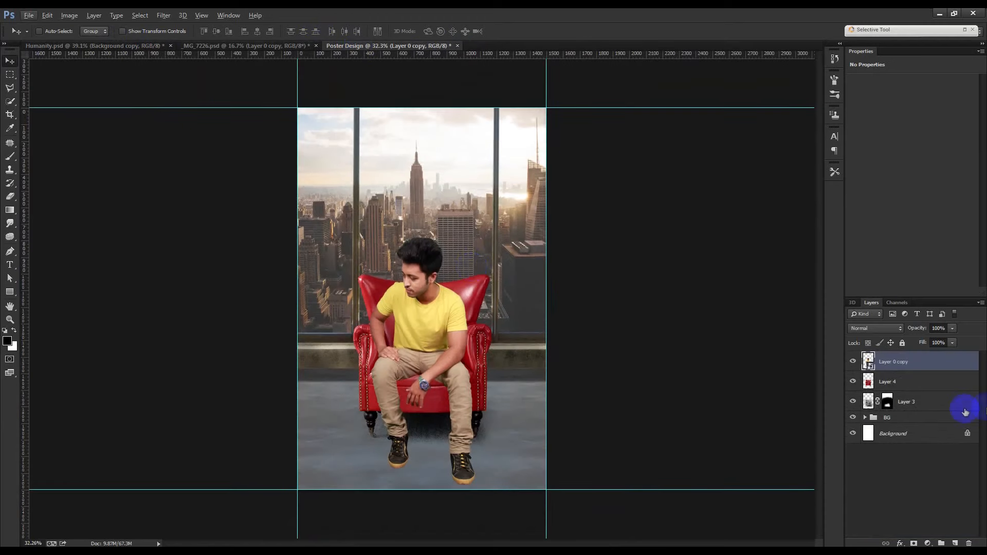
Step: Move the BG group upward behind the chair and check its placement against Humanity.psd
click(854, 418)
click(854, 418)
click(874, 417)
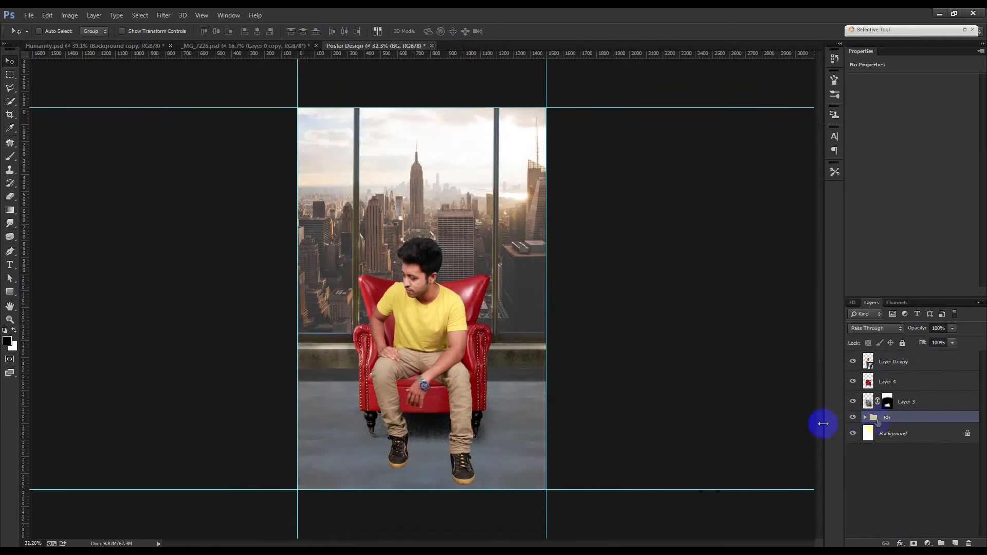
drag(615, 443, 631, 393)
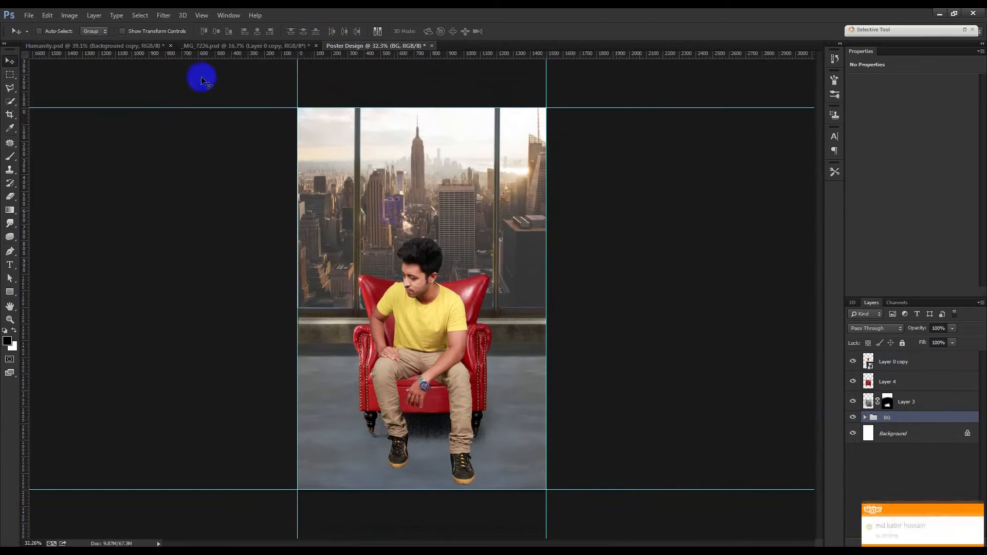
click(158, 44)
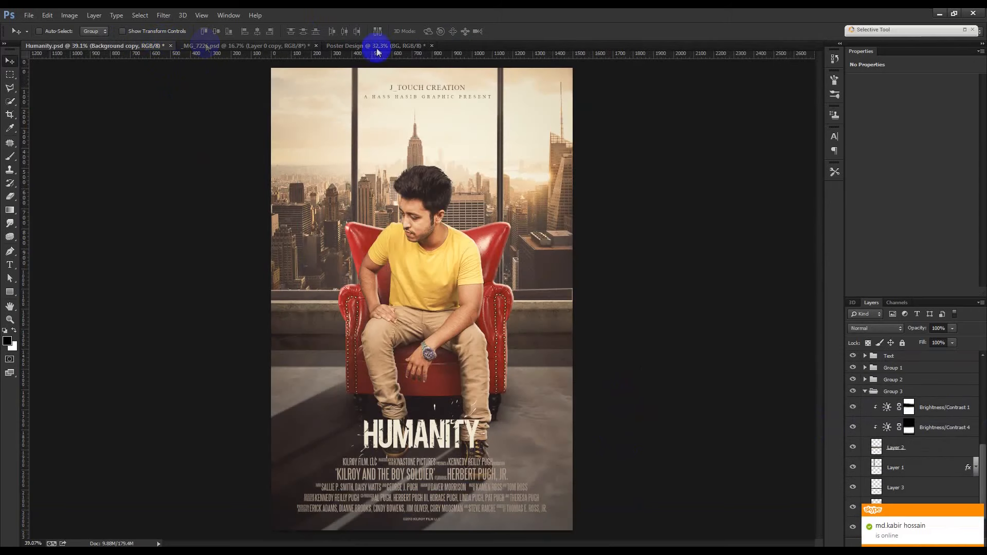
click(391, 46)
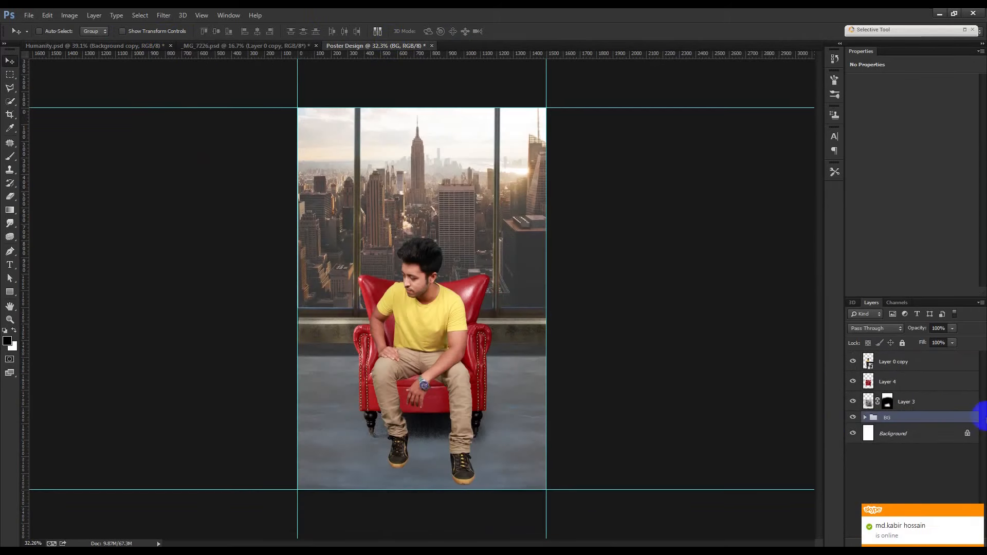
Step: Dismiss the notification and move the city skyline layer inside the BG group slightly downward behind the window
click(866, 417)
scroll(908, 461, down, 2)
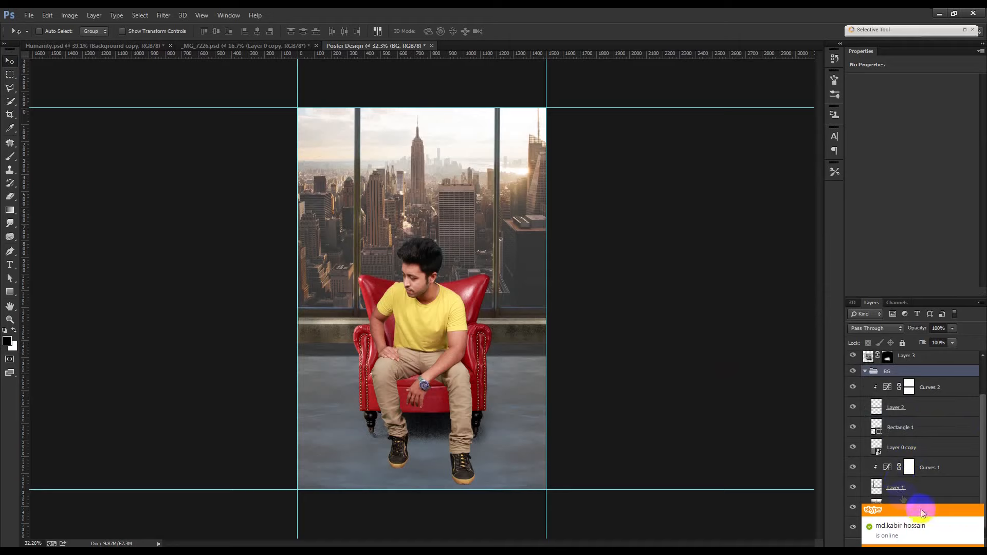
click(977, 512)
click(908, 508)
drag(554, 232, 562, 264)
click(866, 371)
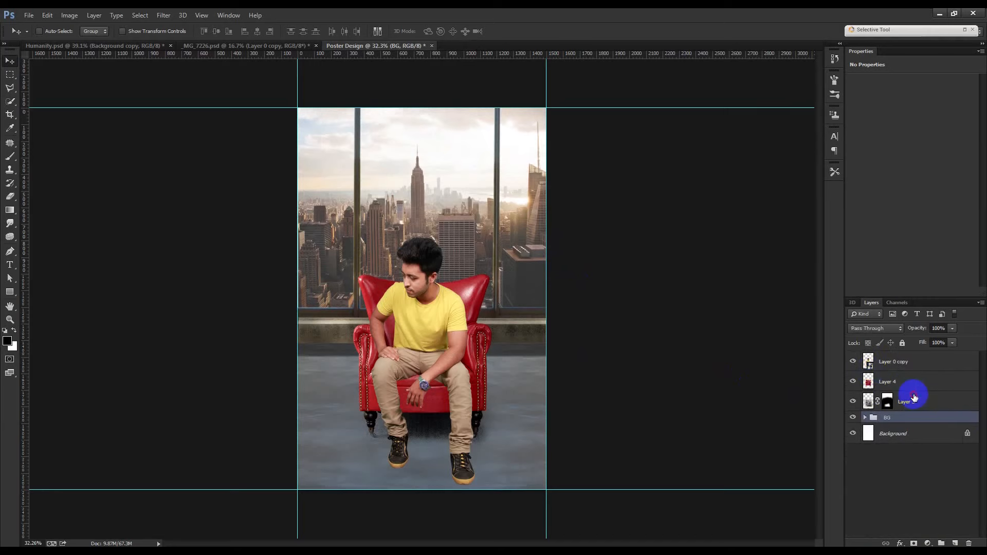
Step: Scale Layer 0 copy, Layer 4 and Layer 3 together to about 115% and move them up in the poster
click(910, 400)
shift+click(911, 363)
key(ctrl+t)
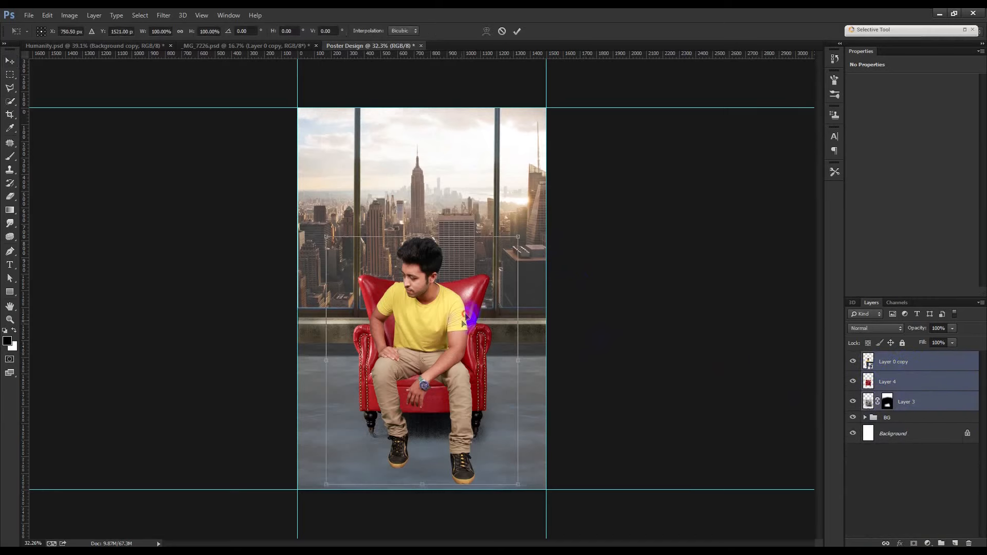
drag(464, 322, 465, 304)
drag(515, 222, 530, 202)
drag(490, 268, 490, 257)
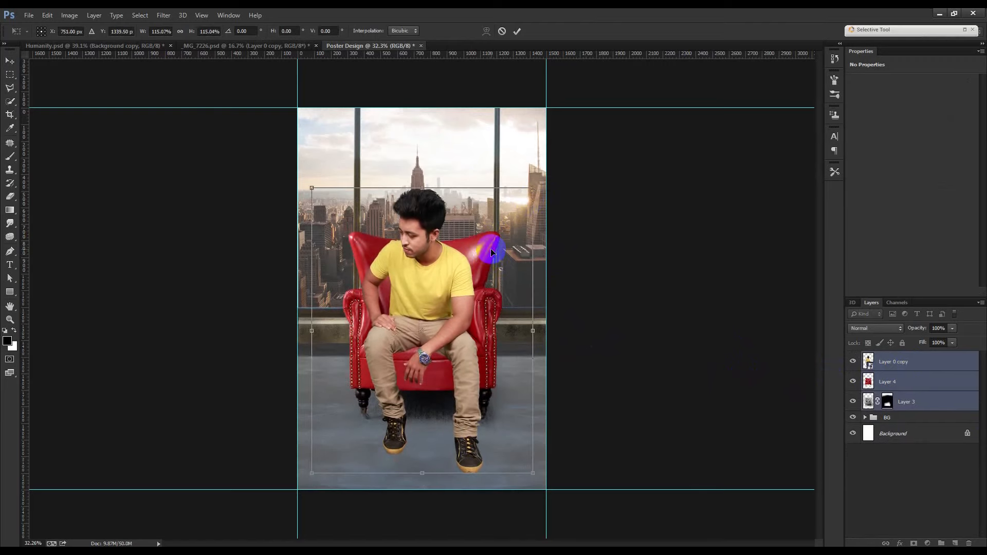
key(Return)
Step: Check the chair shadow by toggling Layer 3's visibility and set that layer's opacity to 48%
scroll(419, 397, up, 5)
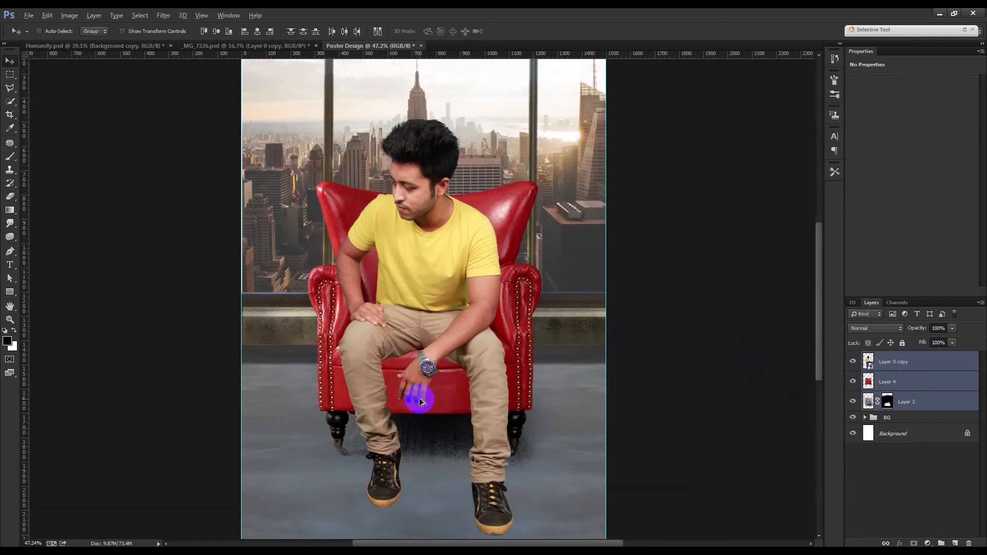
click(871, 413)
click(854, 402)
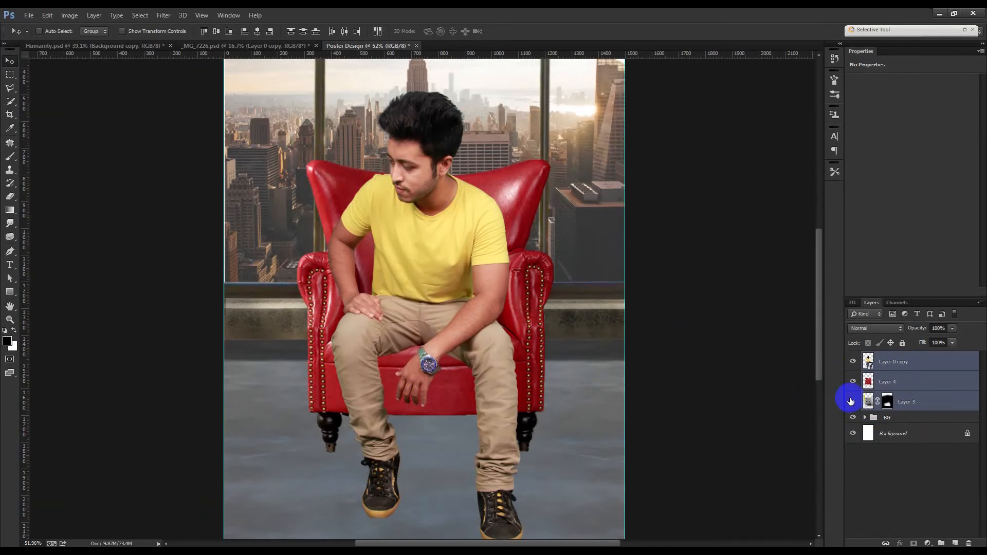
click(853, 402)
click(948, 396)
drag(919, 334, 892, 329)
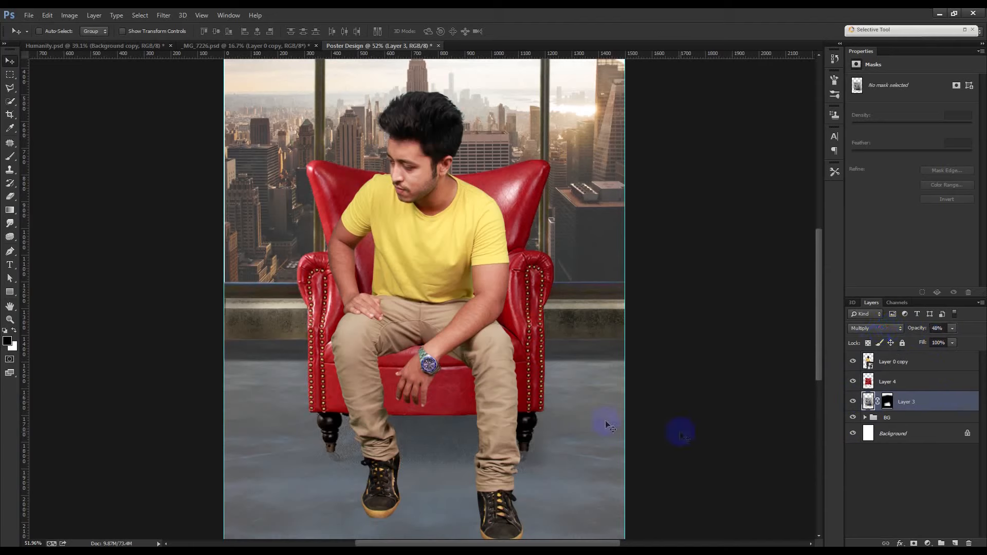
Step: Return Layer 3's opacity to 100% and brush black on its mask to soften the shadow's lower edge beneath the chair
click(10, 196)
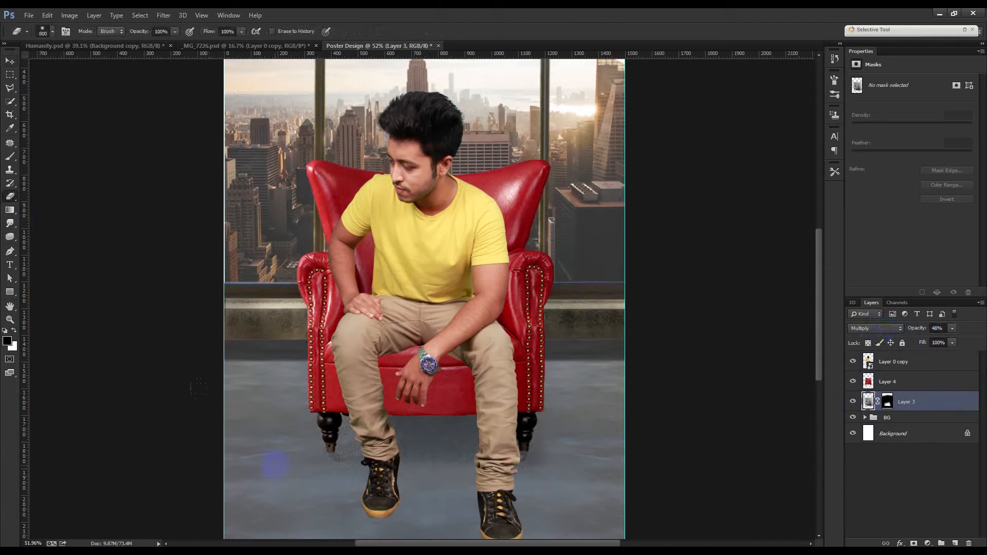
click(9, 156)
click(962, 411)
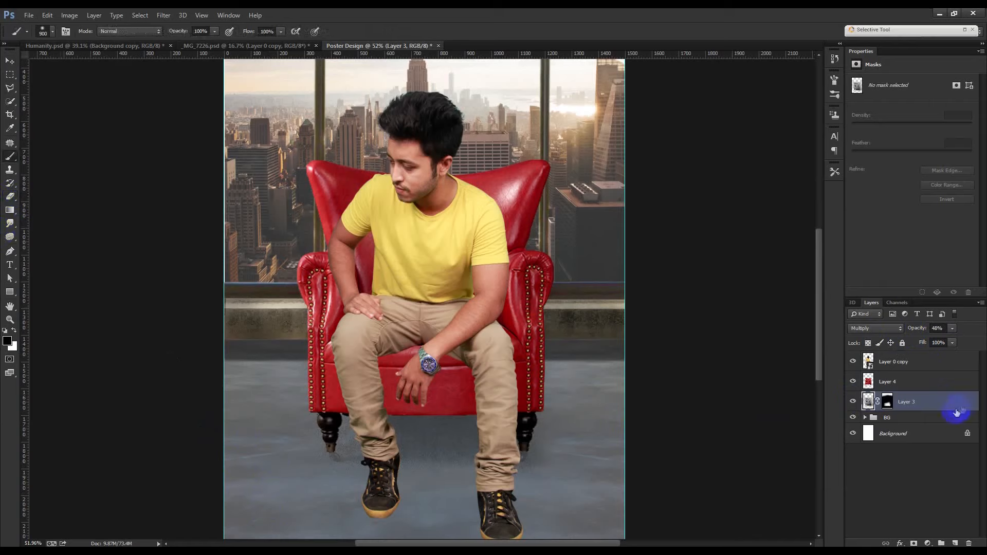
click(888, 402)
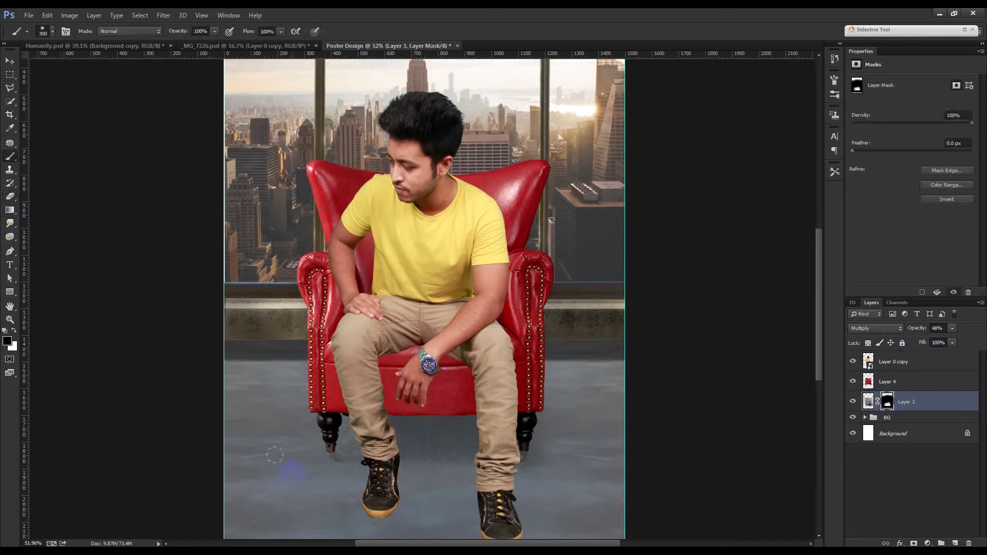
alt+click(290, 469)
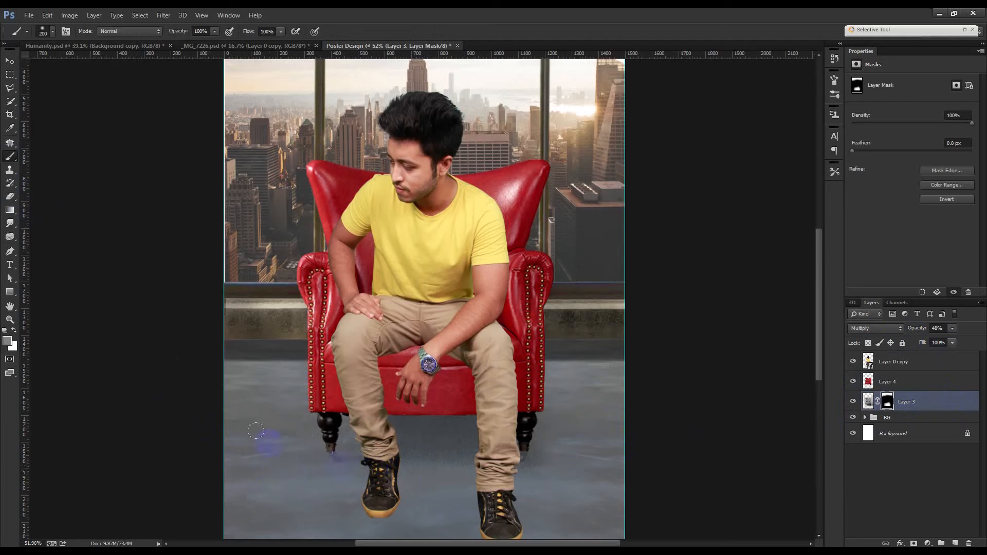
key(ctrl+alt+z)
click(610, 493)
click(744, 429)
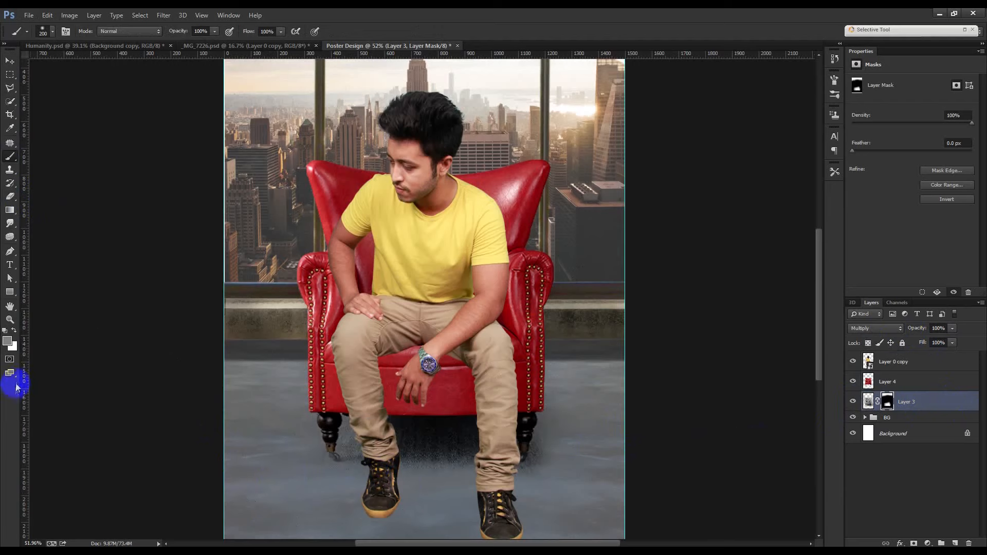
click(8, 330)
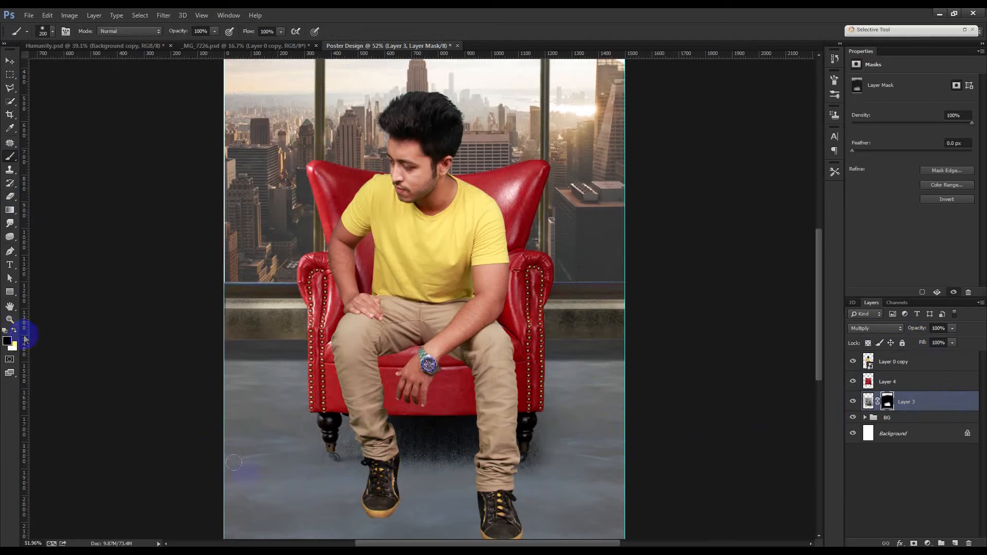
drag(280, 461, 564, 459)
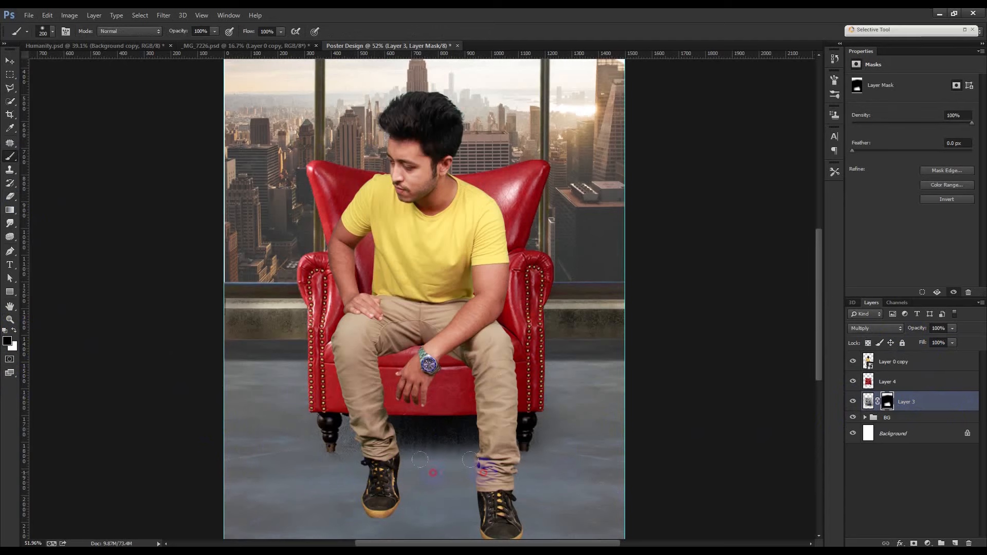
drag(420, 459, 265, 458)
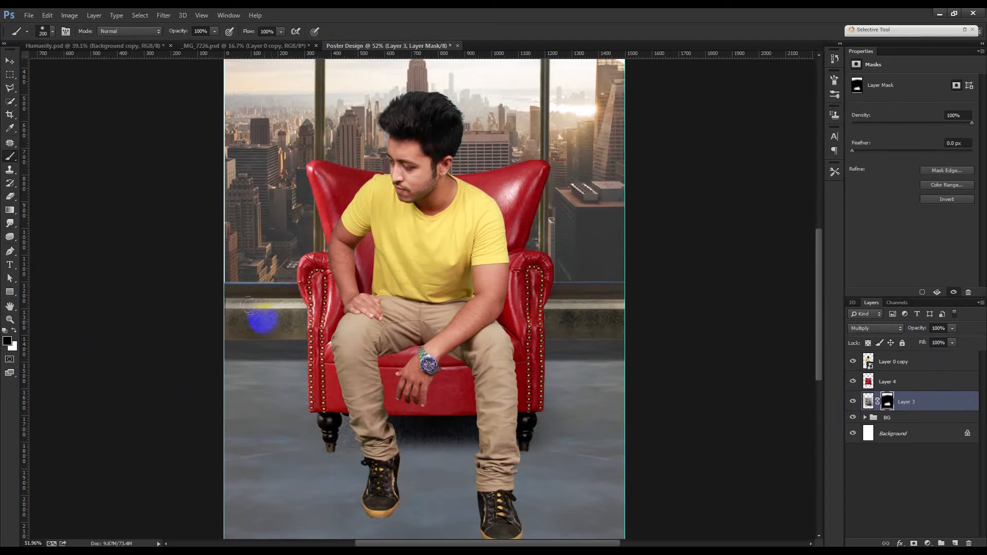
Step: Examine the chair shadow and the whole composite, and compare the seated figure's size and placement with Humanity.psd
click(8, 61)
scroll(316, 342, up, 1)
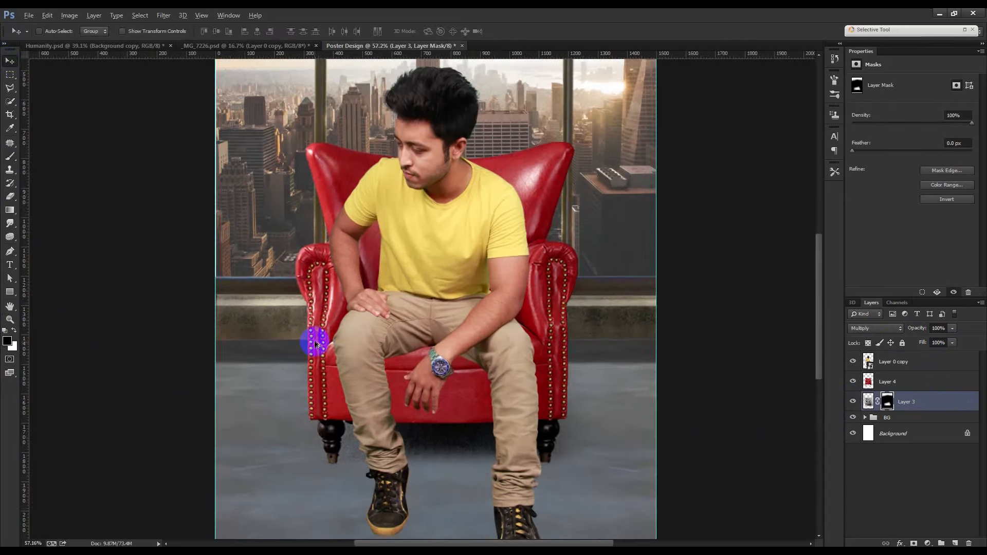
scroll(315, 342, down, 3)
scroll(316, 342, down, 1)
scroll(425, 379, up, 3)
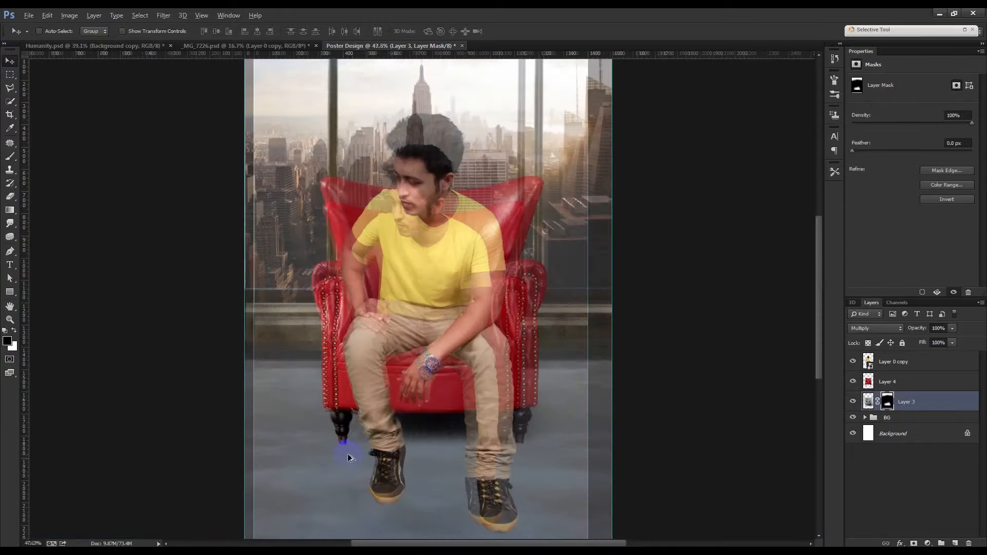
scroll(463, 416, down, 4)
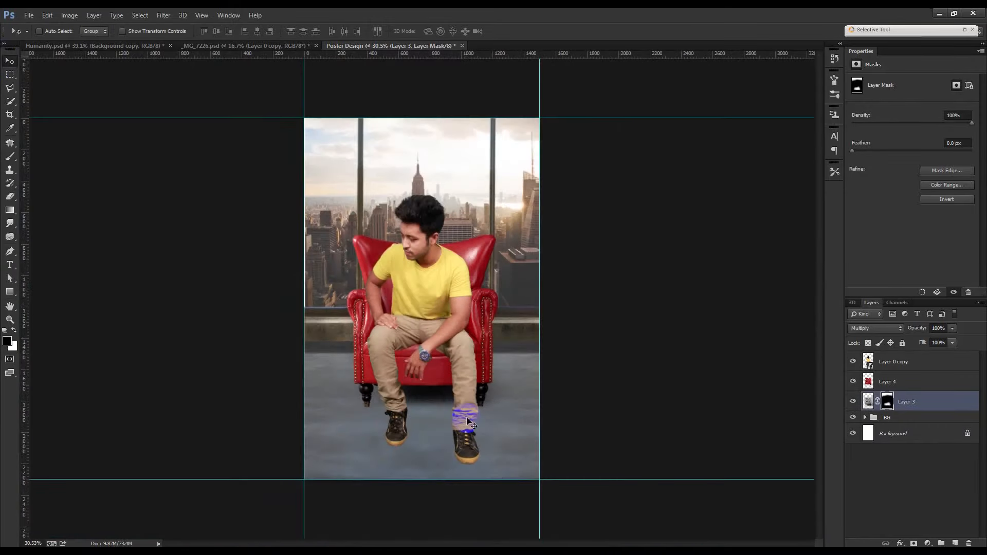
click(137, 45)
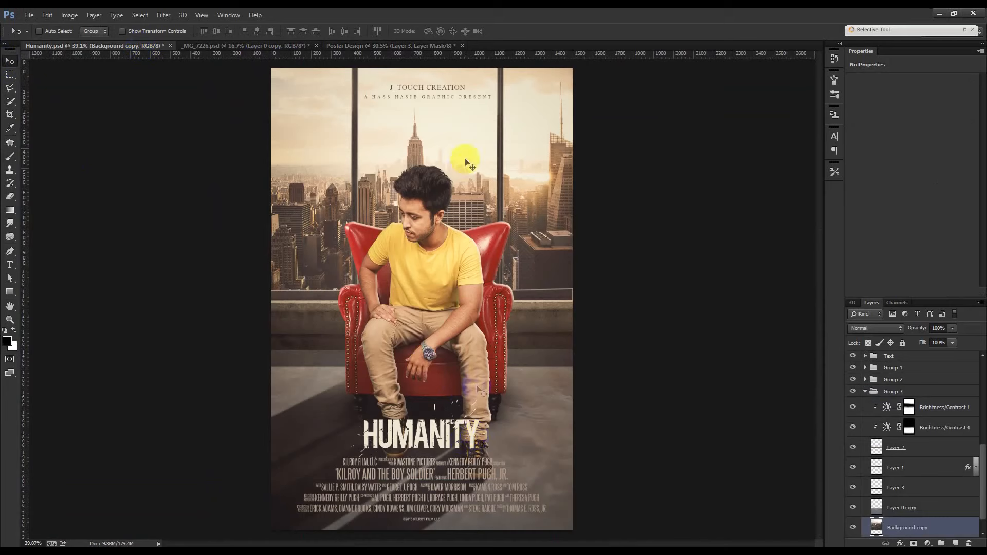
click(431, 49)
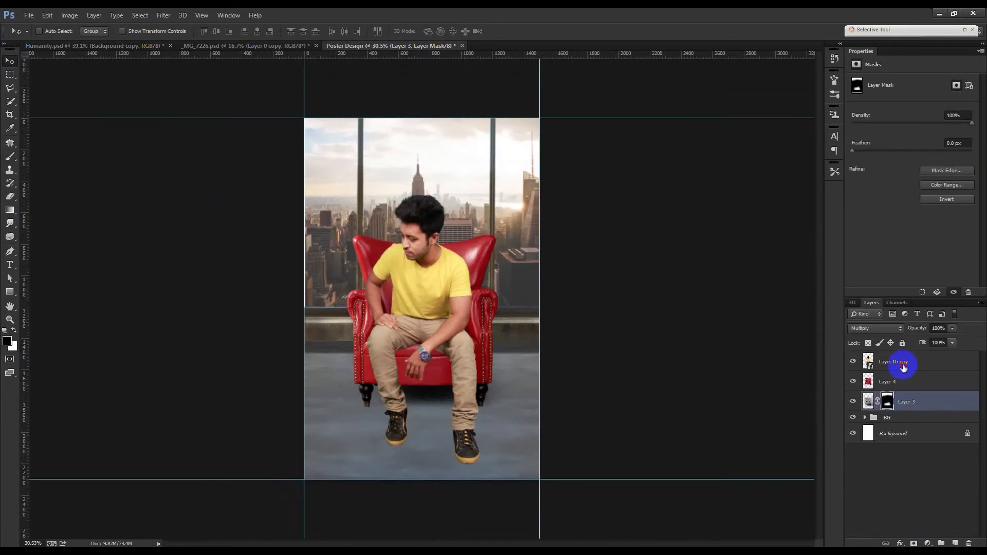
Step: Scale Layer 0 copy, Layer 4 and Layer 3 down slightly together, reposition them in the poster and check against Humanity.psd
shift+click(903, 367)
key(ctrl+t)
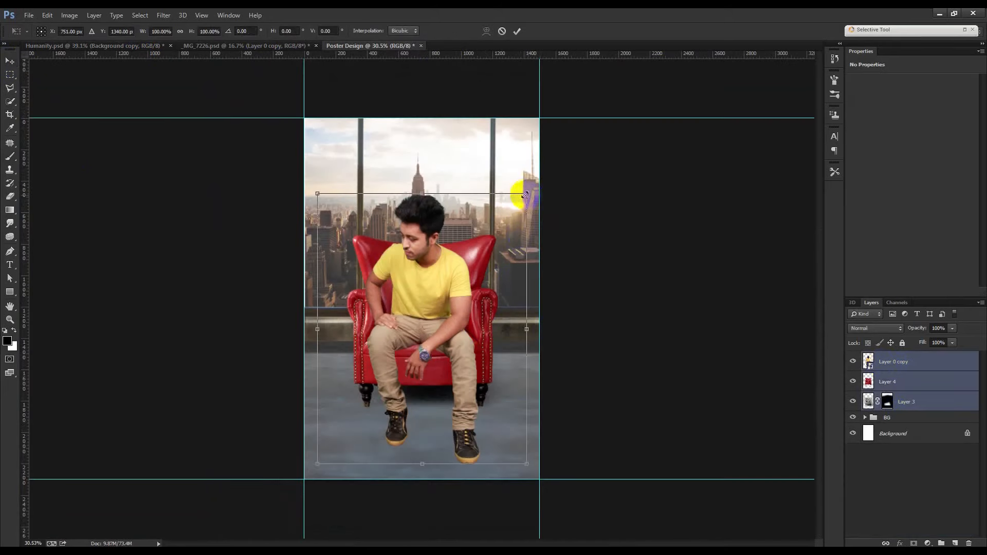
mouse_move(525, 195)
mouse_down()
mouse_move(512, 195)
mouse_move(521, 203)
mouse_up()
mouse_move(467, 242)
mouse_down()
mouse_move(473, 236)
mouse_move(472, 254)
mouse_up()
double_click(490, 265)
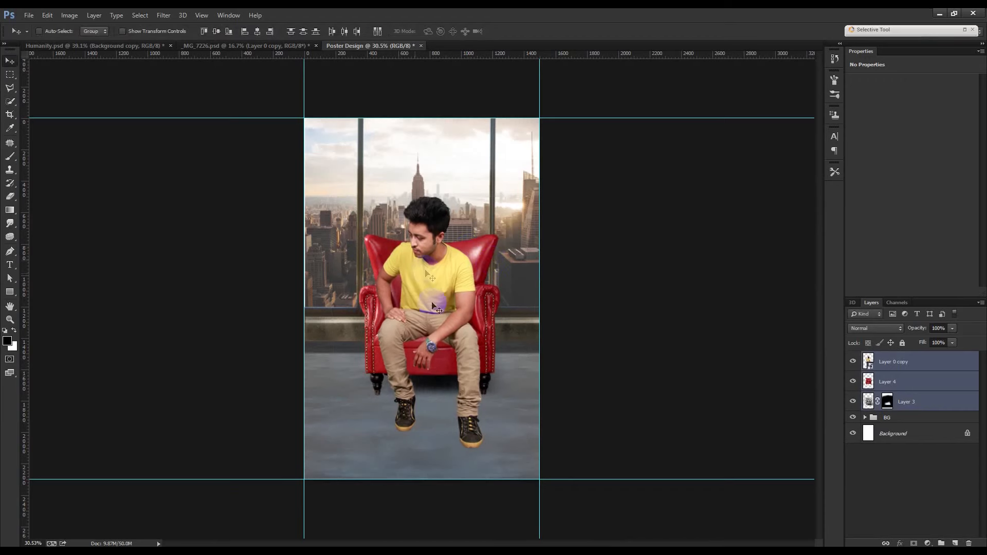
click(132, 46)
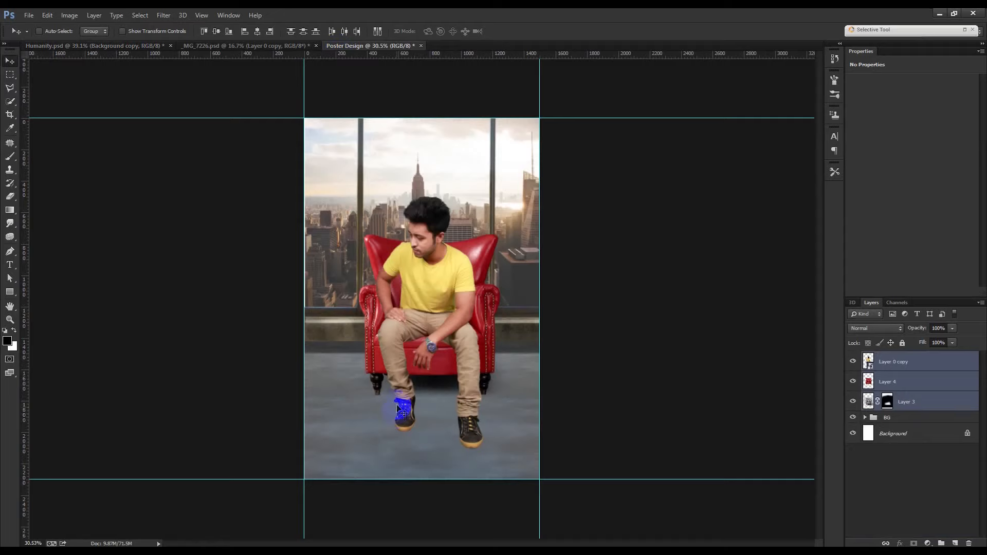
Step: Create a new layer directly above the BG group and paint a large soft black spot on the floor beneath the chair
scroll(399, 403, up, 2)
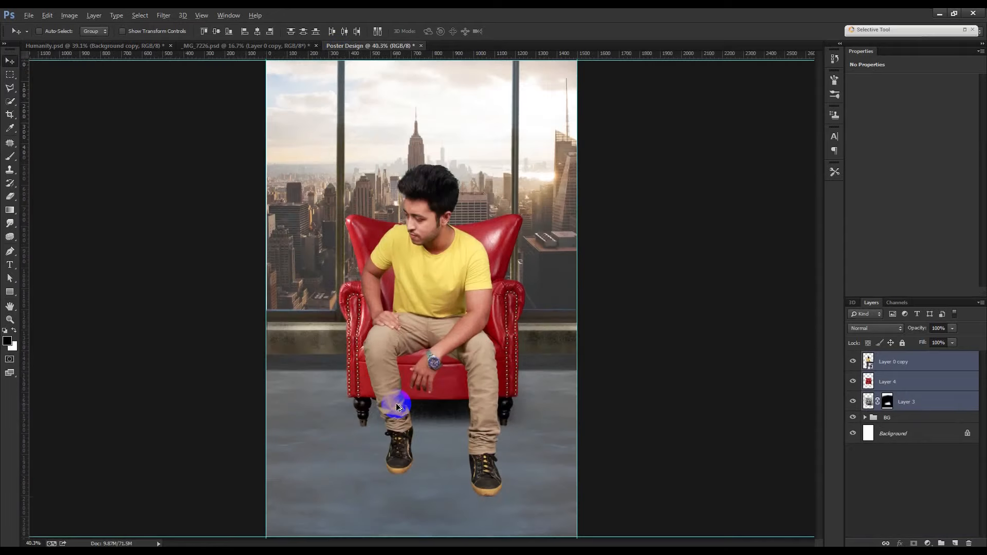
click(913, 421)
click(955, 543)
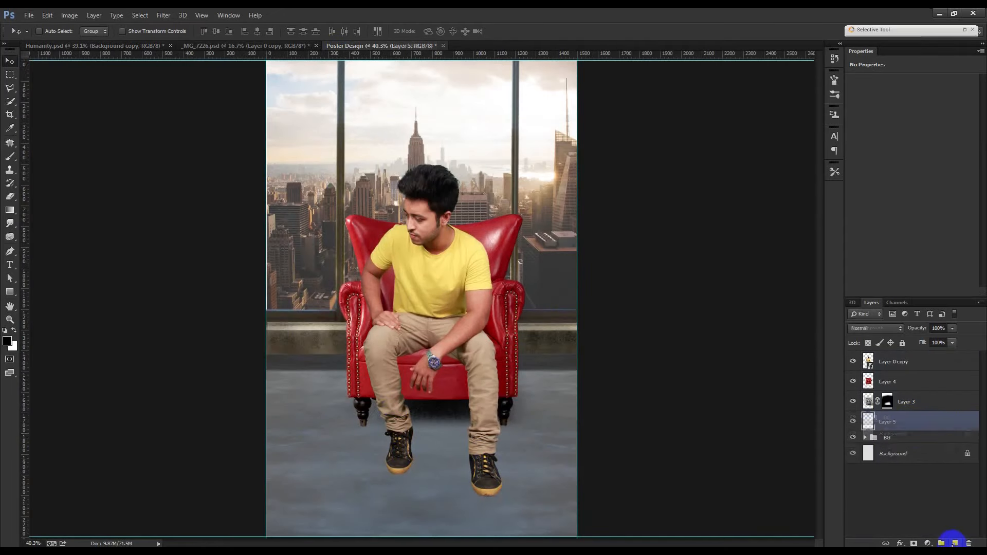
scroll(414, 437, up, 2)
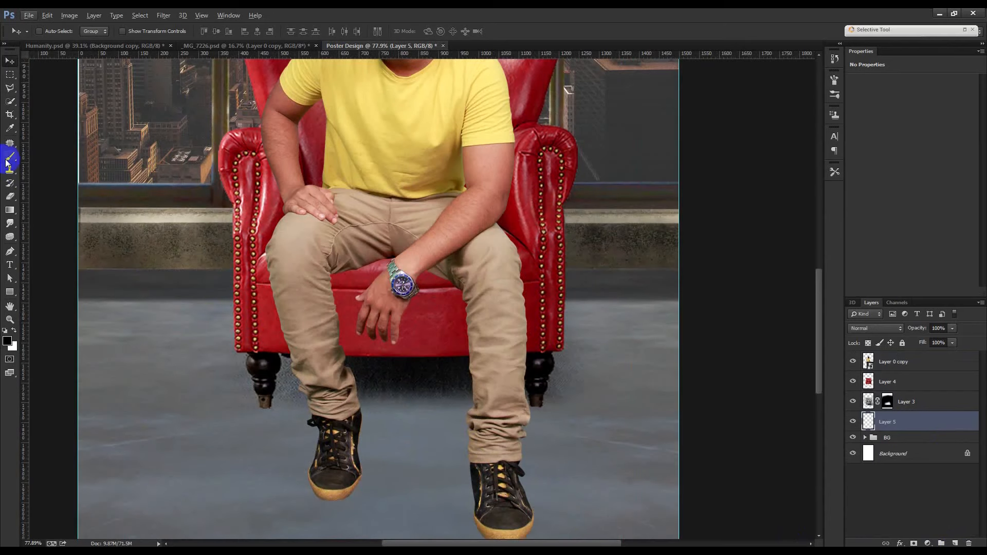
click(10, 157)
scroll(391, 394, down, 2)
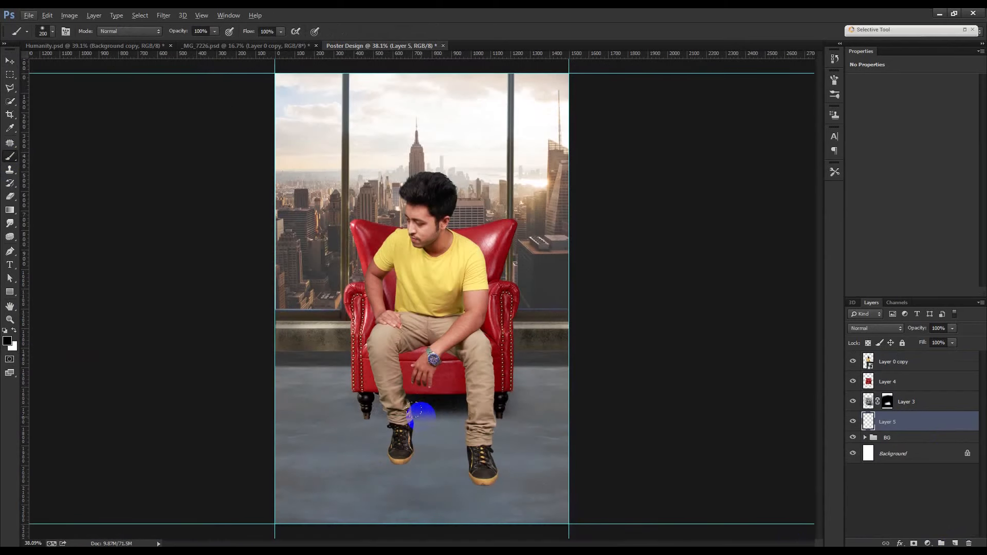
mouse_move(409, 430)
mouse_down()
mouse_move(435, 423)
mouse_move(399, 415)
mouse_up()
Step: Transform the black spot on Layer 5 into a flat, wide floor shadow centred under the chair
key(ctrl+t)
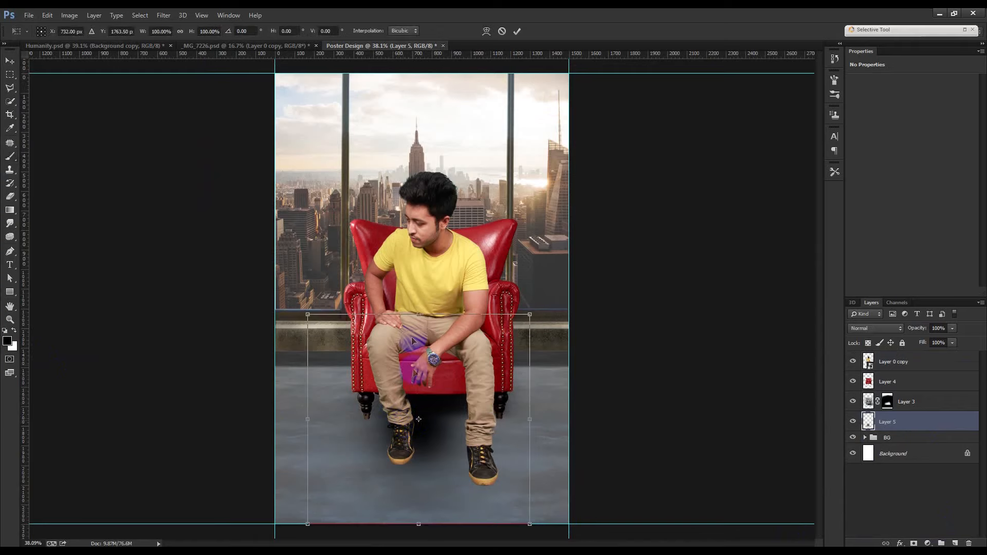
drag(425, 314, 441, 396)
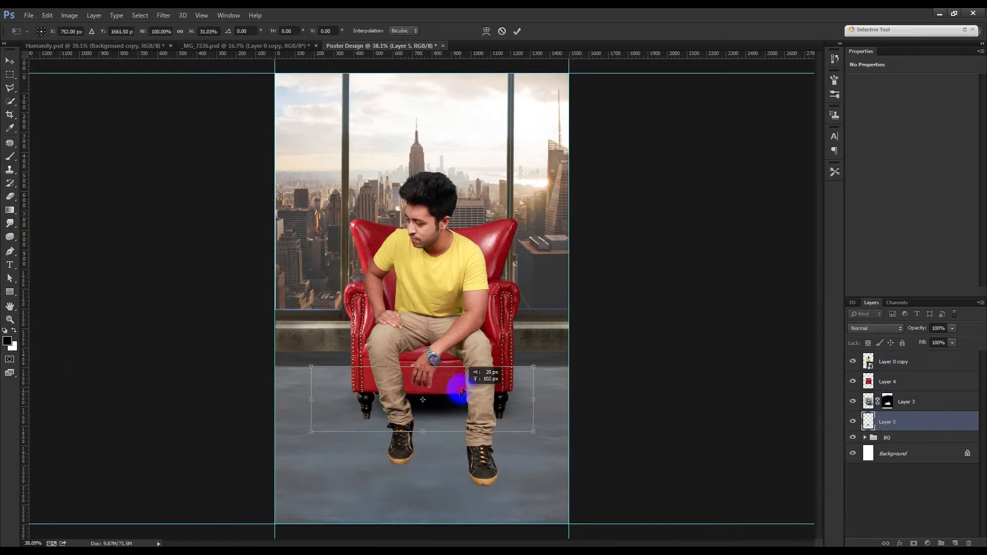
drag(557, 399, 591, 393)
drag(419, 371, 420, 356)
drag(423, 432, 421, 452)
key(Return)
Step: Set the opacity of the chair shadow on Layer 3 to 77% and of the painted shadow on Layer 5 to 70%
key(b)
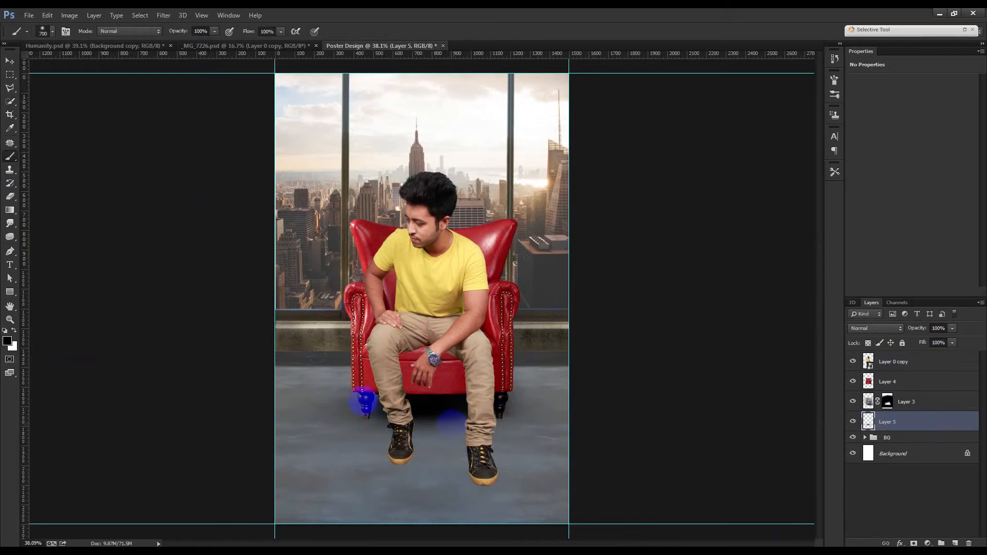
click(930, 402)
click(905, 331)
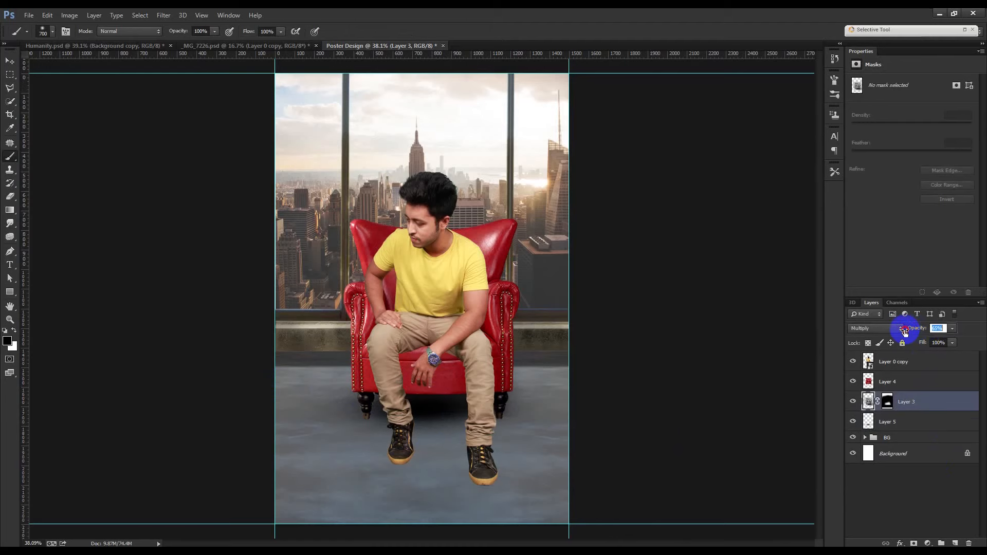
drag(911, 331, 916, 332)
click(10, 61)
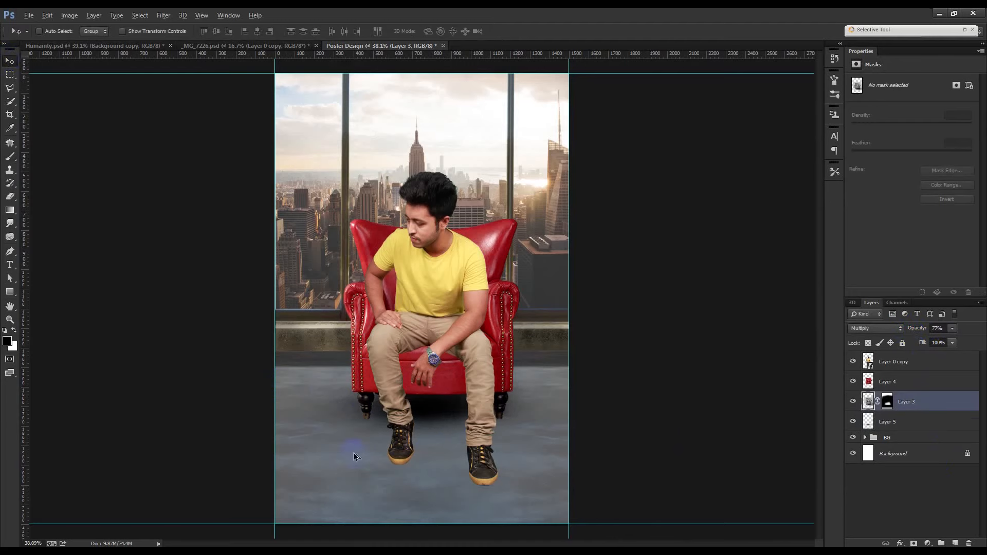
scroll(353, 452, up, 2)
scroll(354, 451, up, 1)
click(926, 426)
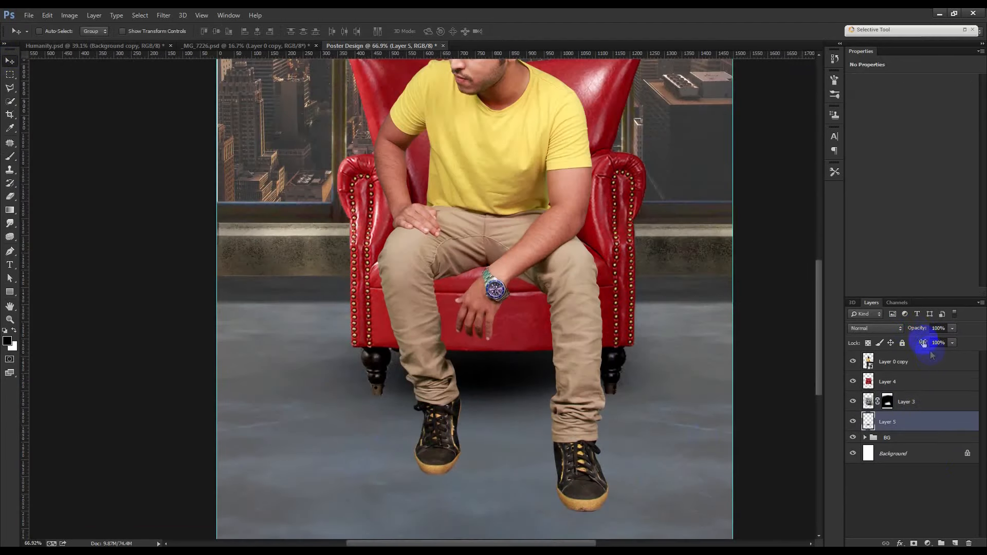
drag(908, 331, 894, 331)
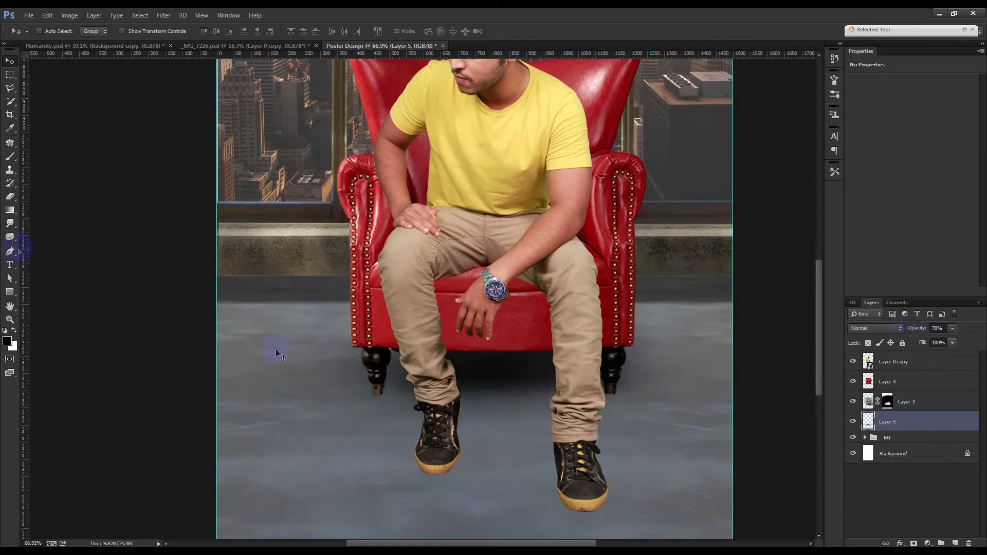
Step: Paint a small soft black dab on a new layer above Layer 5 and distort it into a slanted shadow under the chair's left leg
click(955, 543)
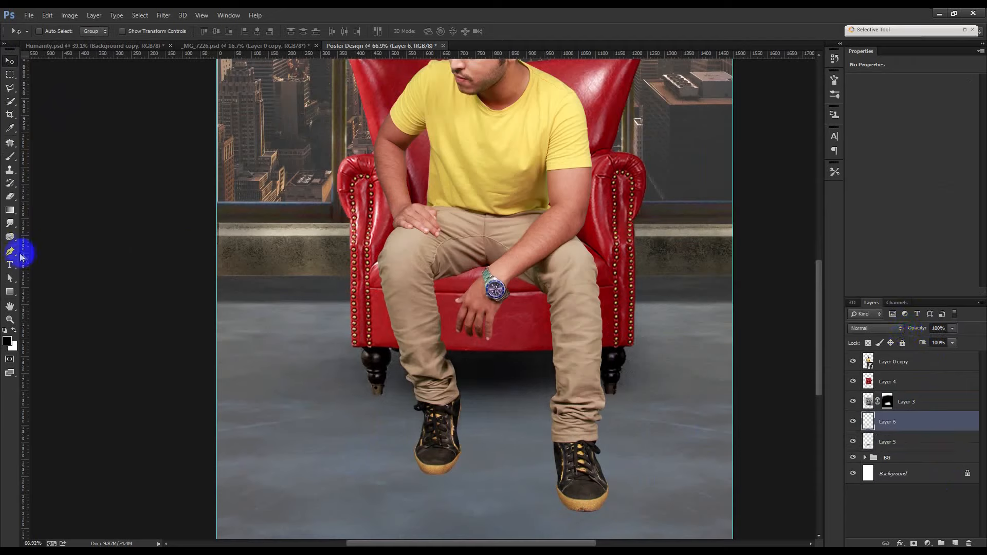
click(9, 158)
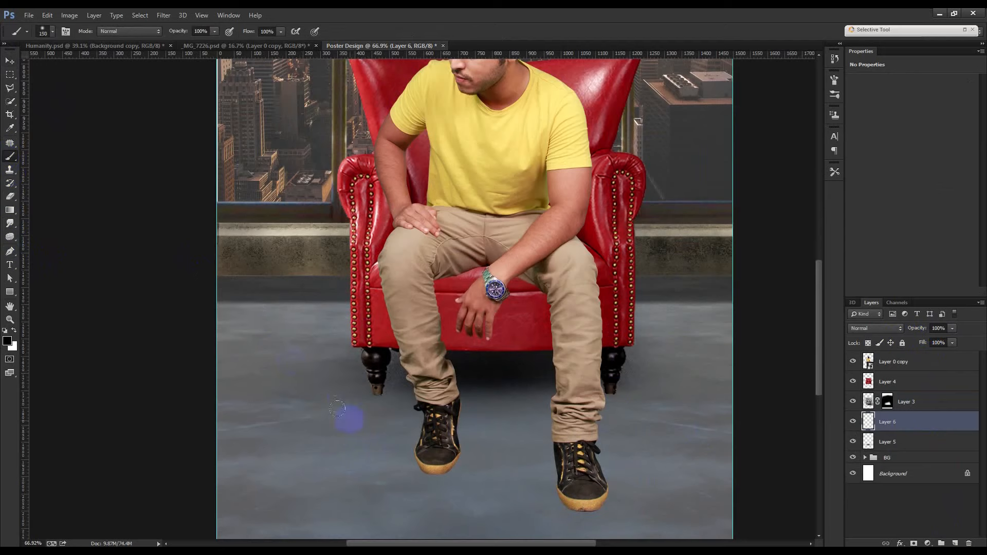
key(bracketleft)
click(350, 423)
key(ctrl+t)
drag(316, 457, 132, 470)
drag(342, 419, 384, 409)
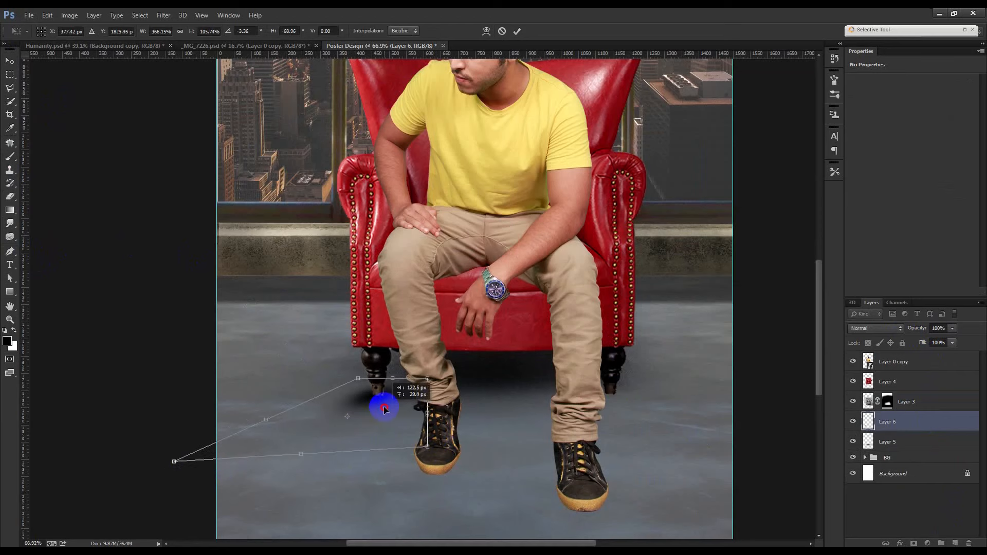
drag(428, 378, 644, 406)
key(Return)
Step: Duplicate the leg shadow layer and set the opacity of both Layer 6 and its copy to 80%
click(10, 60)
key(ctrl+j)
key(ctrl+0)
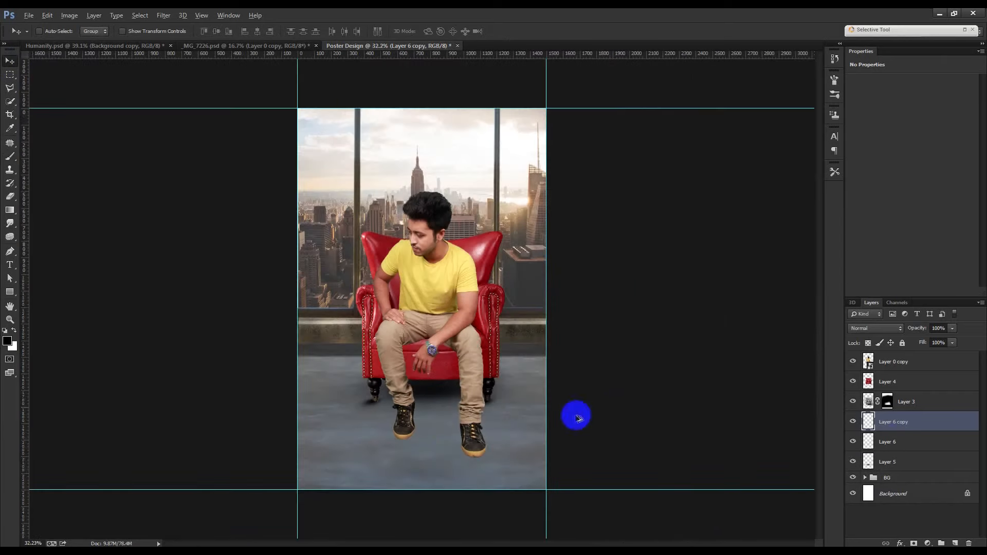
shift+click(891, 442)
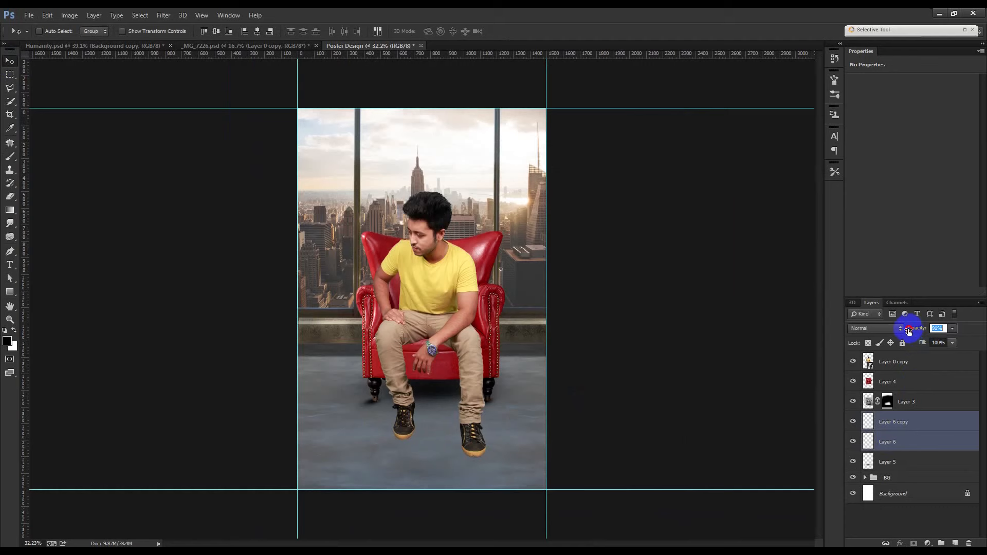
drag(904, 332, 901, 332)
Step: Add a Brightness/Contrast adjustment layer directly above the chair on Layer 4
scroll(445, 379, up, 1)
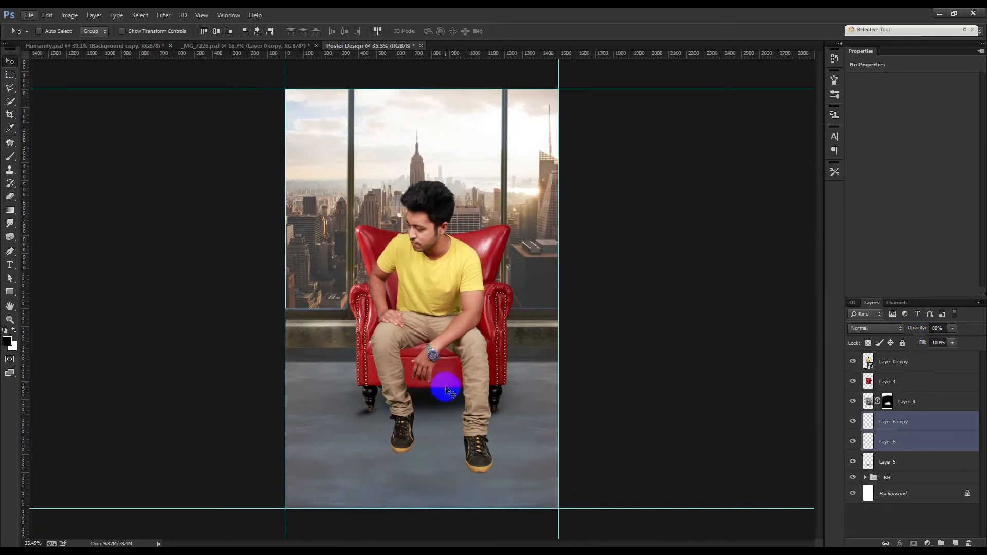
click(918, 385)
click(930, 543)
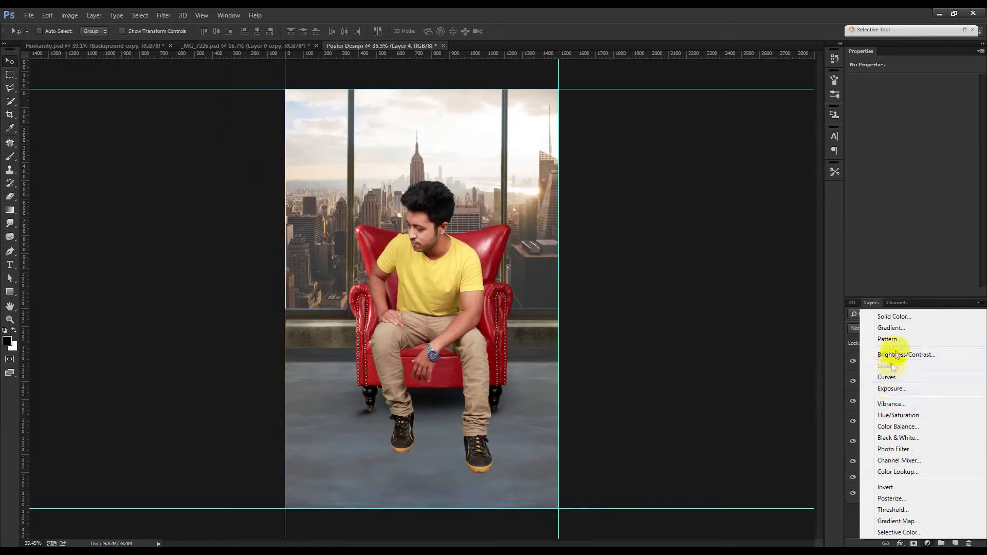
click(897, 355)
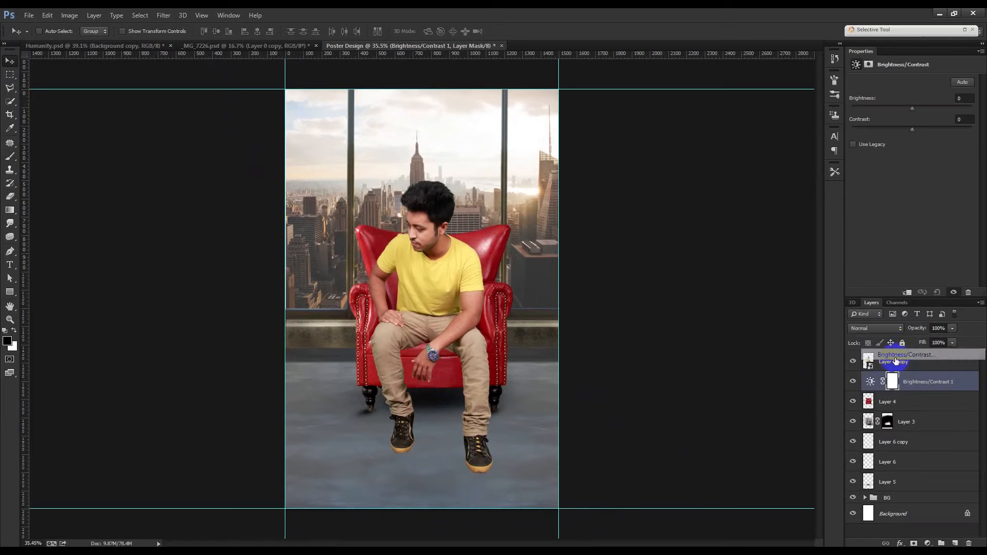
Step: Clip the Brightness/Contrast adjustment to the chair on Layer 4 and set its brightness to -100
right_click(921, 390)
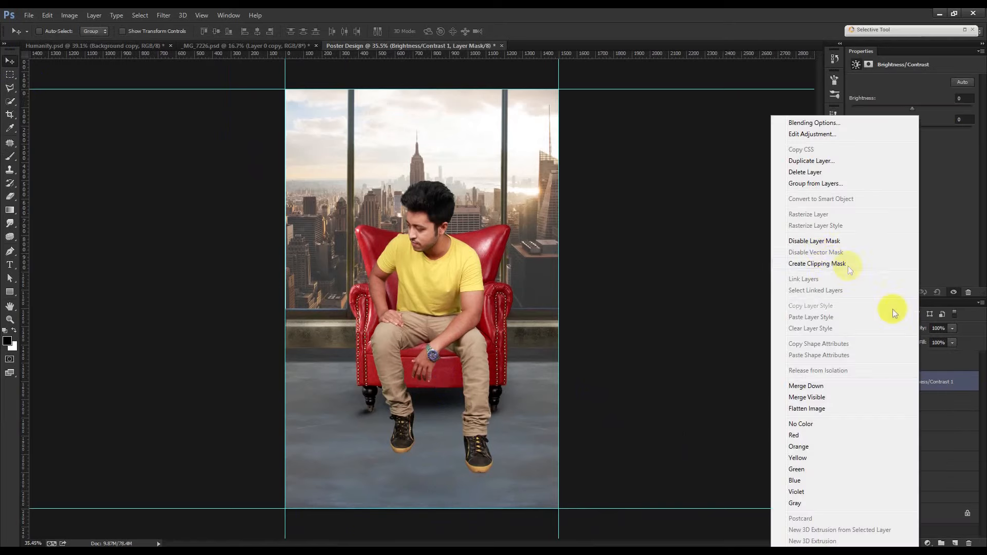
click(813, 263)
drag(858, 368, 869, 408)
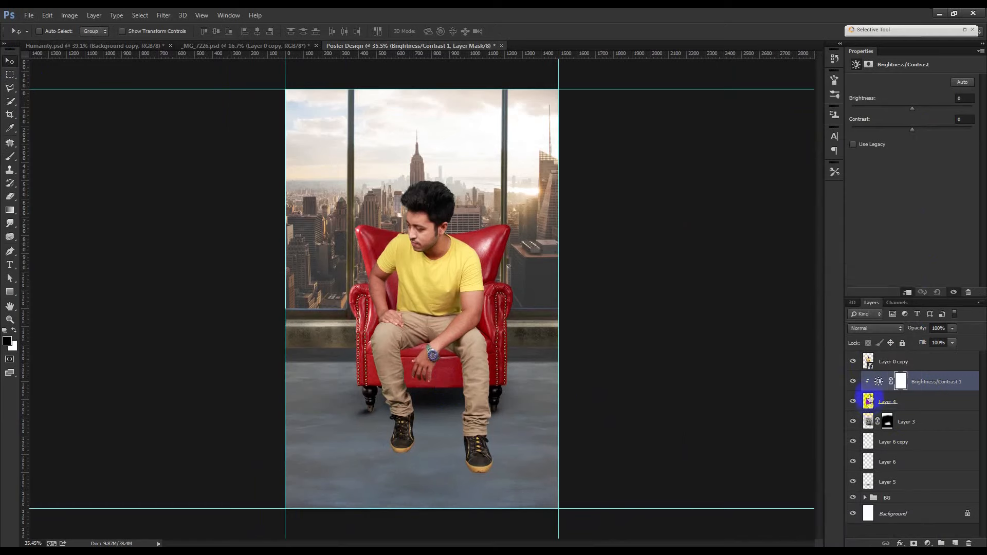
drag(912, 117, 872, 114)
Step: Paint black on the Brightness/Contrast mask over the chair's backrest and armrest to restore their brightness, and set the adjustment's opacity to 76%
drag(610, 241, 646, 258)
click(644, 256)
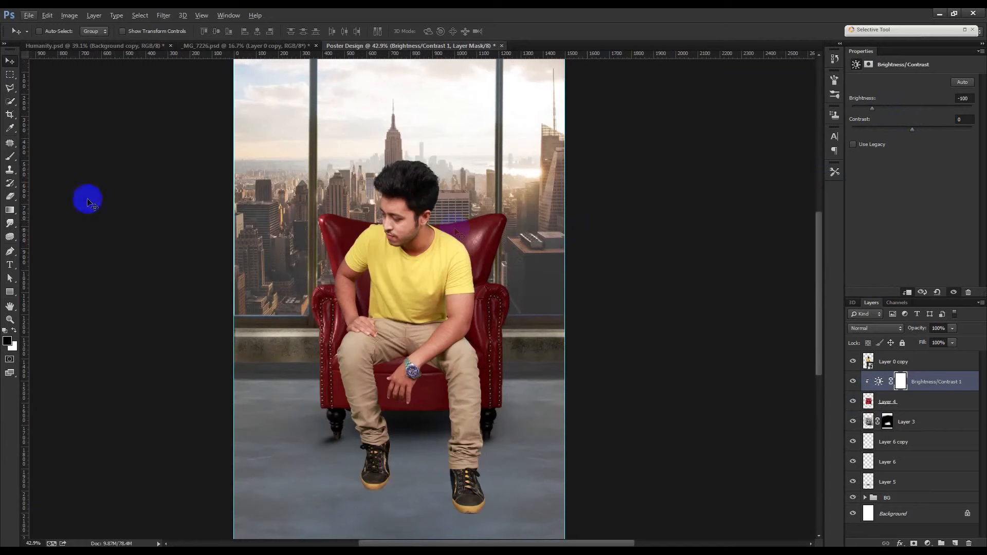
click(10, 156)
key(bracketleft)
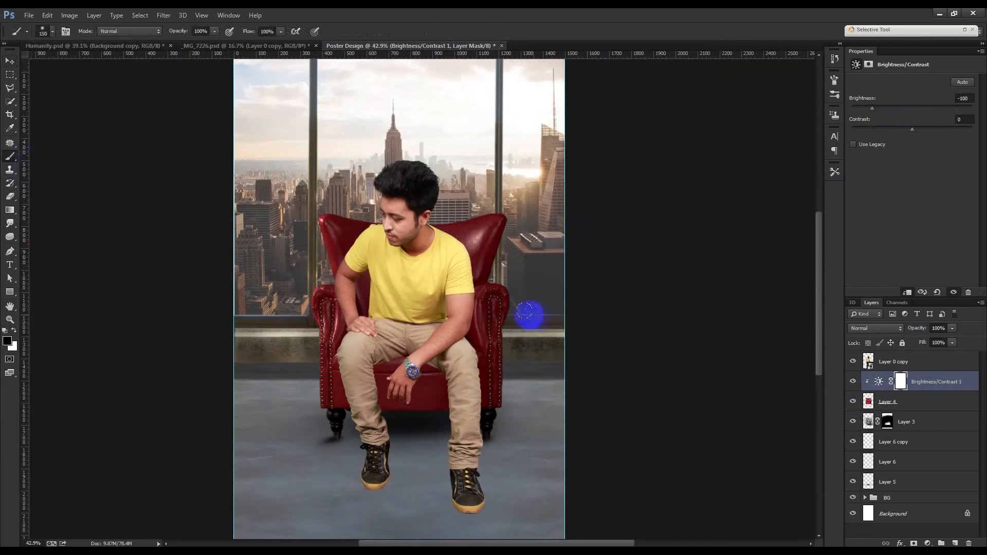
click(486, 235)
mouse_move(486, 235)
mouse_down()
mouse_move(438, 174)
mouse_move(426, 193)
mouse_move(391, 179)
mouse_up()
key(bracketleft)
key(bracketleft)
key(bracketleft)
key(bracketleft)
key(bracketleft)
key(bracketleft)
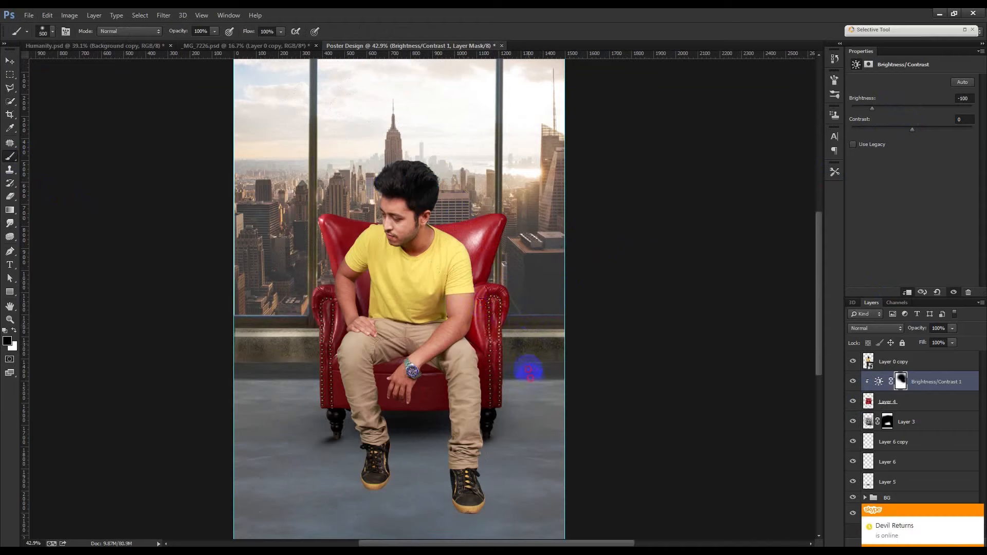
drag(337, 276, 323, 305)
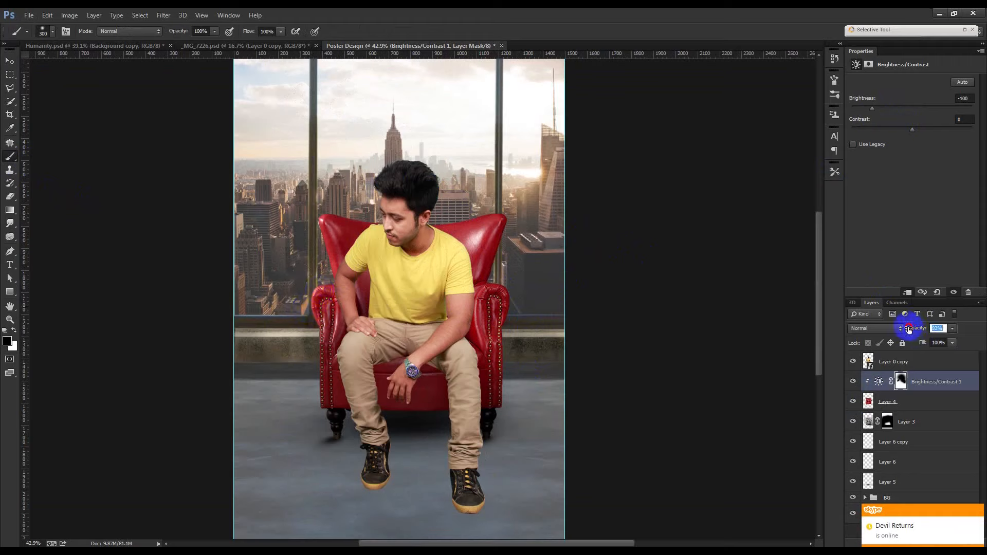
drag(909, 329, 905, 330)
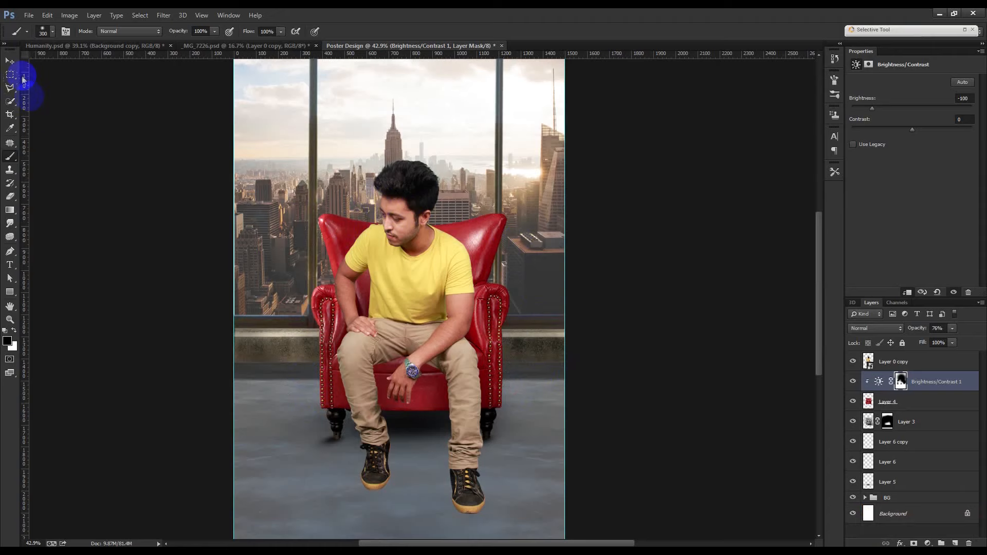
click(10, 61)
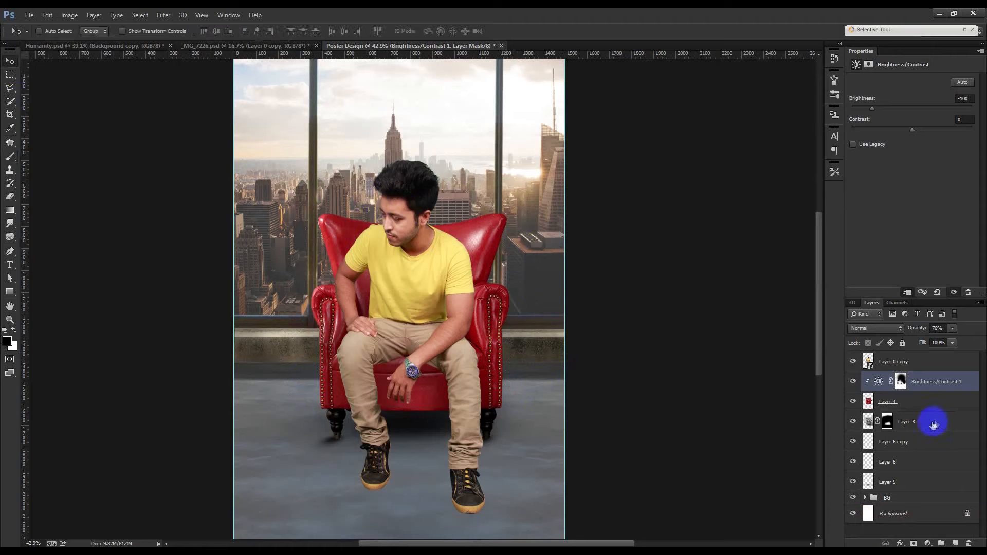
Step: Draw a black Pen shape above Layer 6 copy, about 1934 by 992 px, slanting from behind the chair past the canvas's lower-left corner
click(918, 442)
click(10, 251)
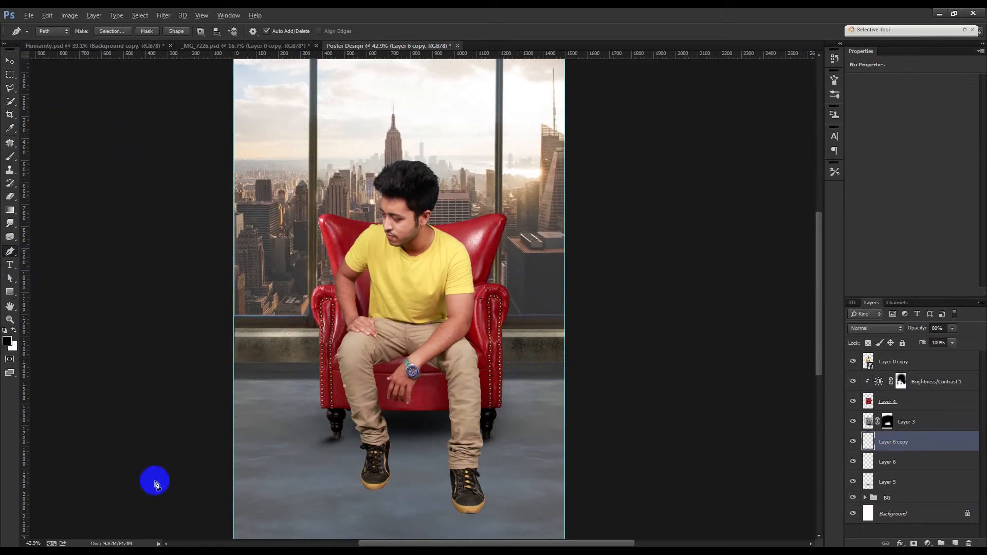
scroll(155, 478, down, 1)
click(51, 31)
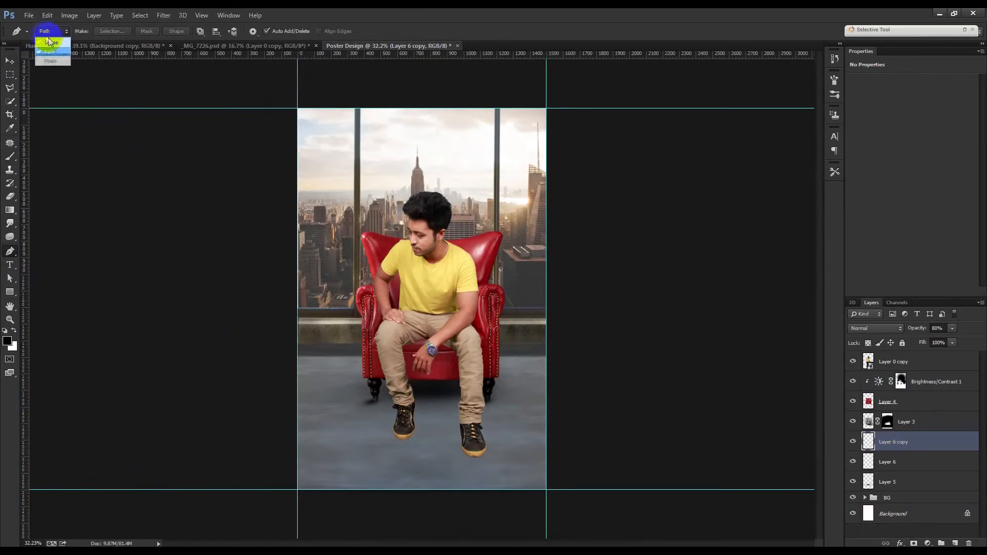
click(51, 43)
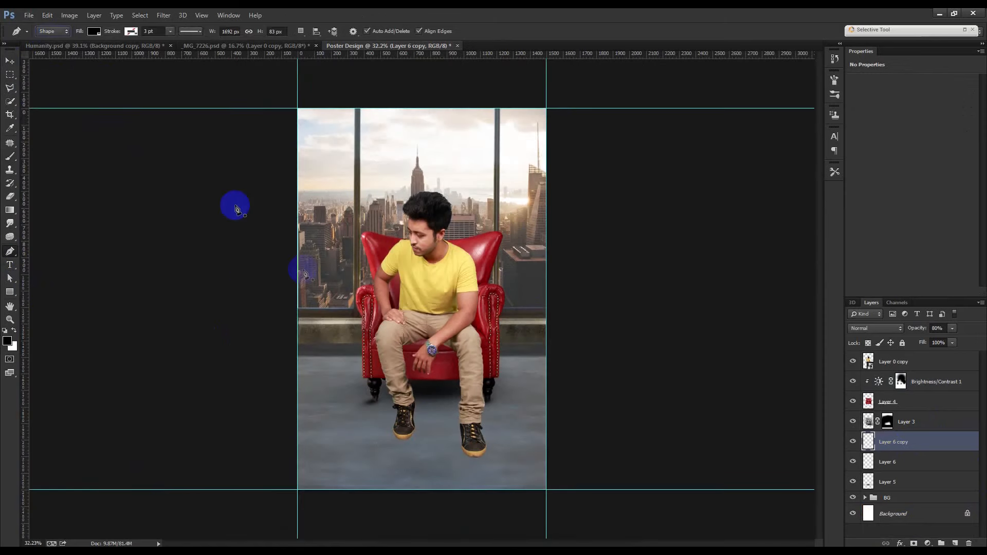
click(371, 354)
click(172, 504)
click(394, 517)
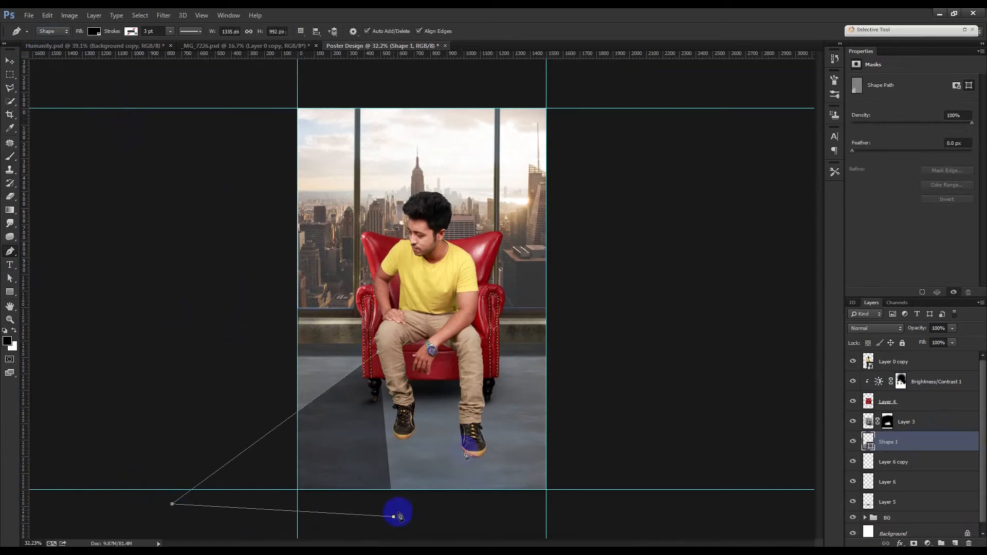
click(489, 399)
click(370, 346)
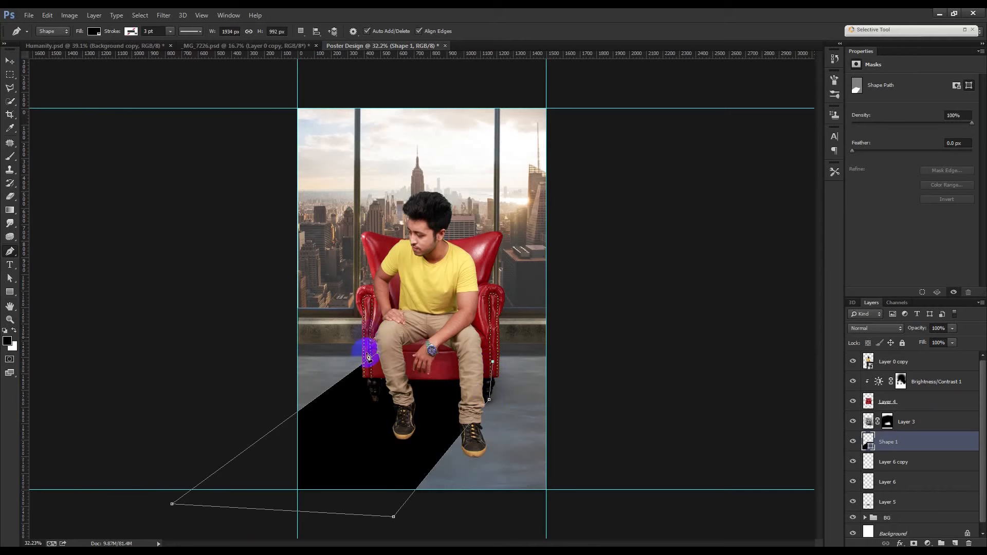
Step: Check the floor shadow in Humanity.psd, and compress the new shadow shape to about 87% height with a slight skew
click(11, 62)
click(60, 45)
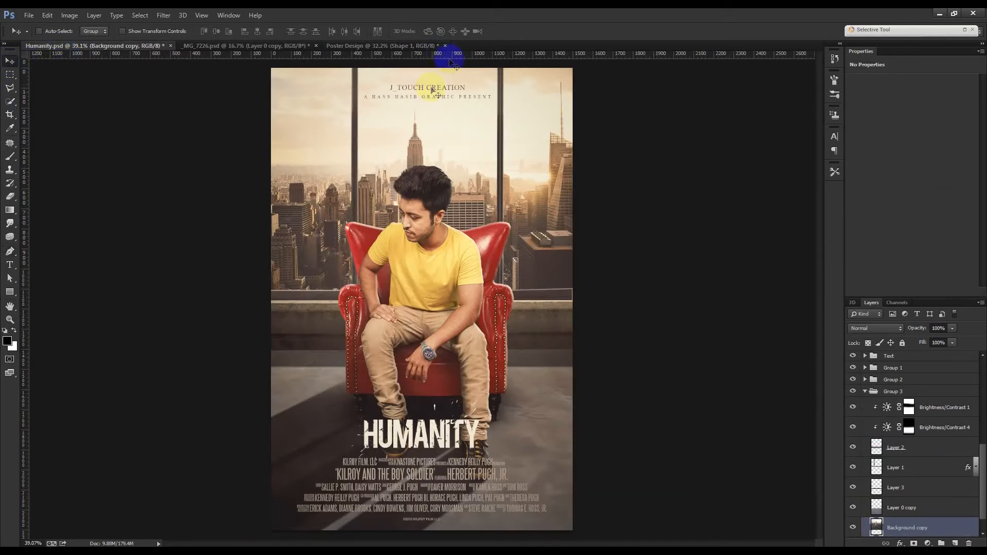
click(431, 45)
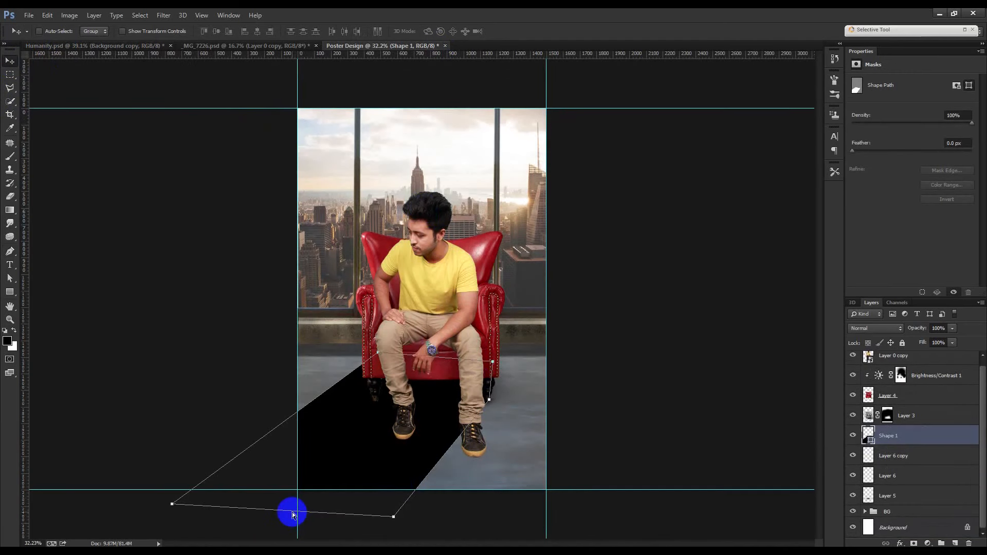
key(ctrl+t)
drag(332, 515, 327, 497)
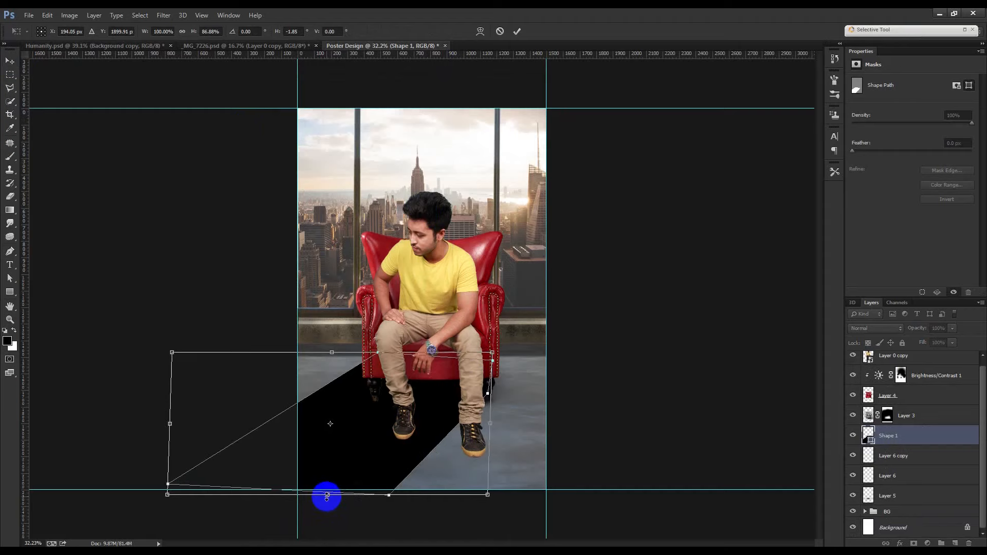
double_click(391, 480)
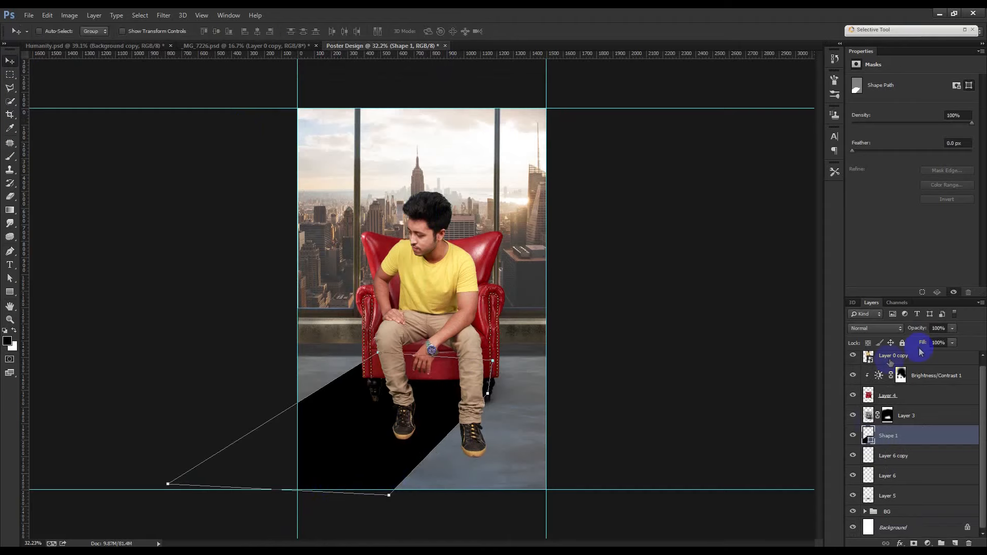
Step: Set the large shadow shape's opacity to 52% and its feather to 6.8 px
drag(918, 327, 899, 330)
click(862, 152)
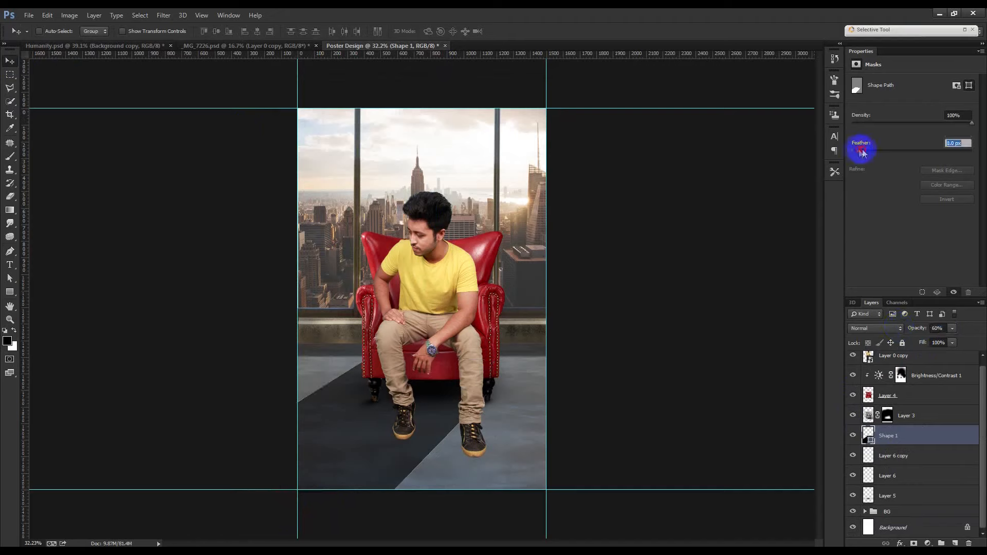
click(901, 154)
mouse_move(925, 333)
mouse_down()
mouse_move(906, 328)
mouse_move(916, 325)
mouse_up()
mouse_move(899, 153)
mouse_down()
mouse_move(881, 150)
mouse_move(891, 153)
mouse_up()
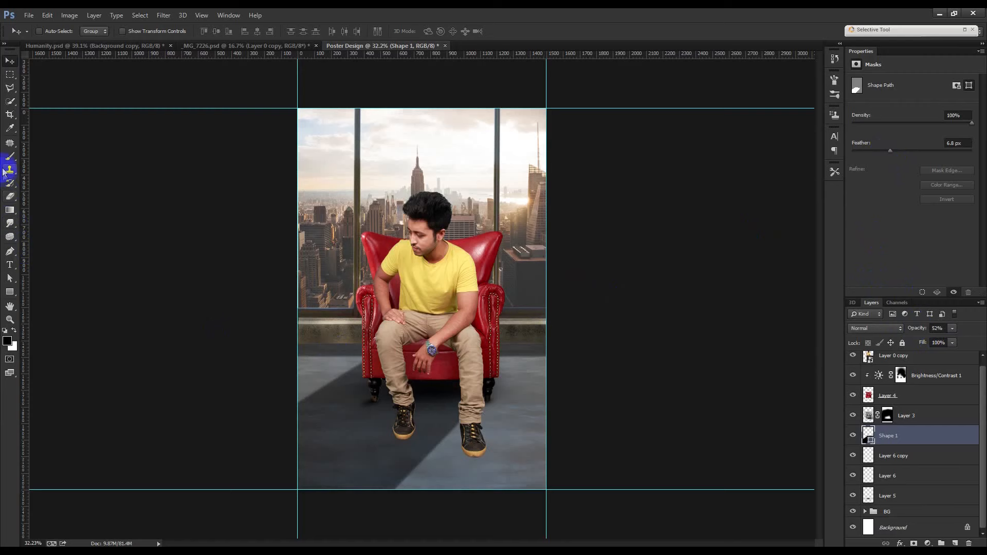
Step: Check Humanity.psd for the leg shadow, and draw a thin black strip, about 733 by 414 px, slanting from the chair's left leg past the canvas edge
click(10, 251)
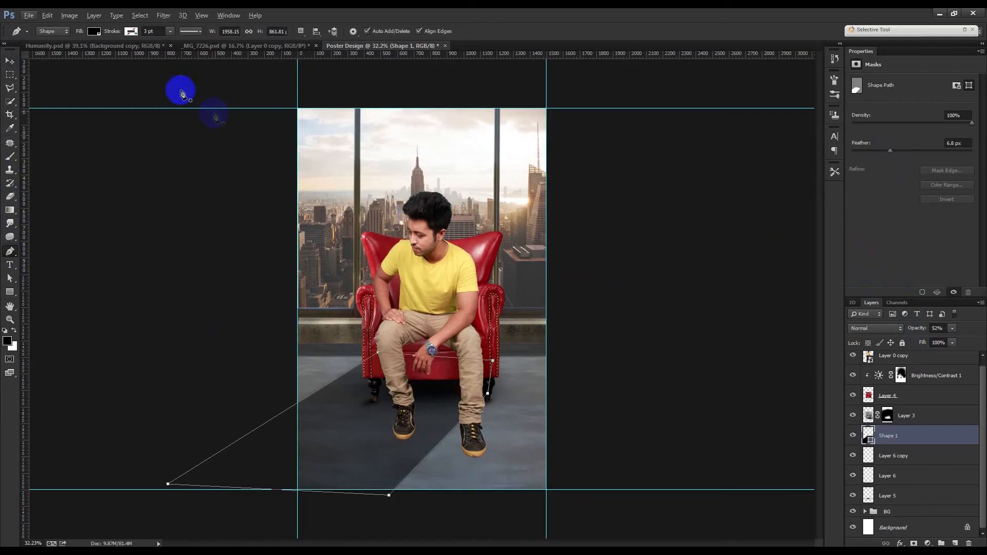
click(115, 46)
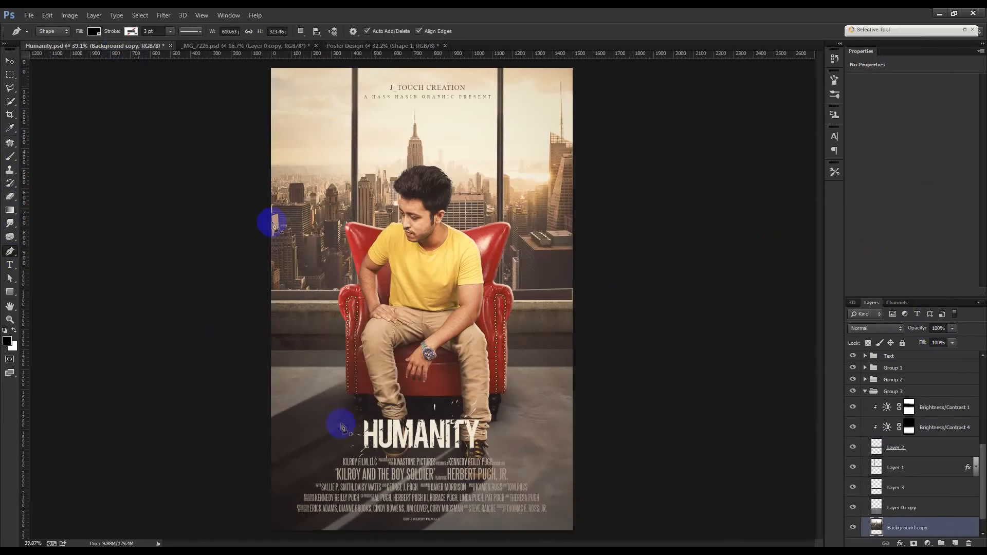
click(425, 48)
scroll(360, 436, up, 3)
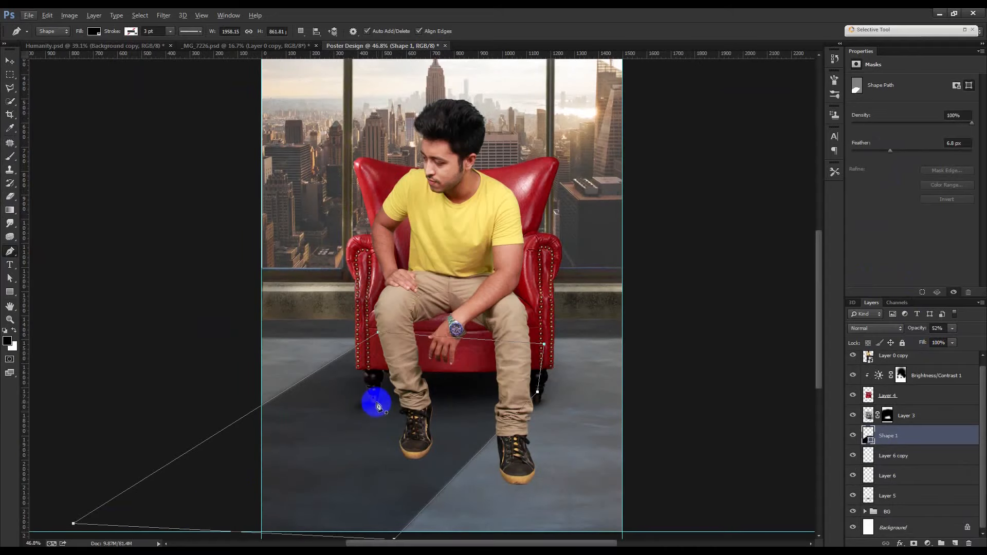
click(372, 402)
click(178, 495)
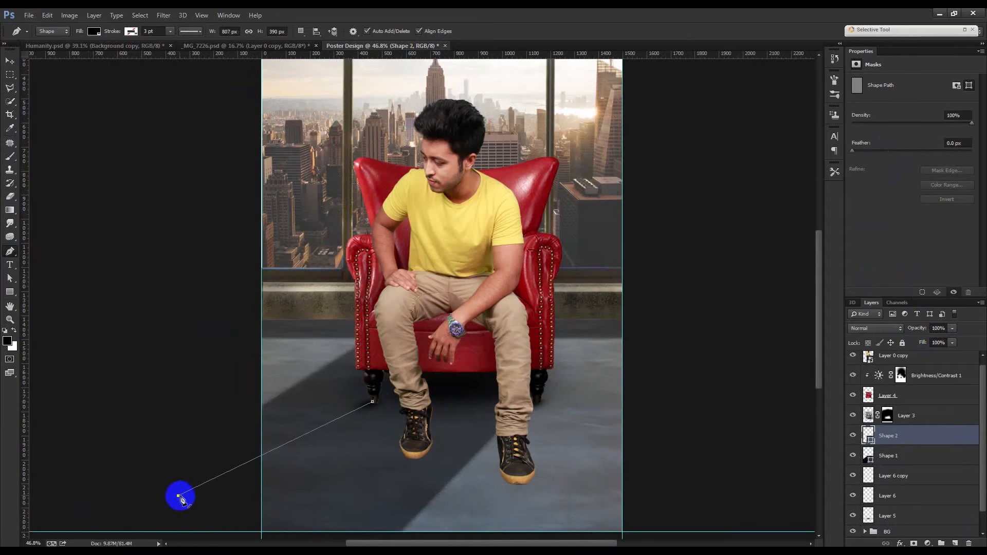
key(ctrl+z)
scroll(200, 496, down, 3)
click(201, 430)
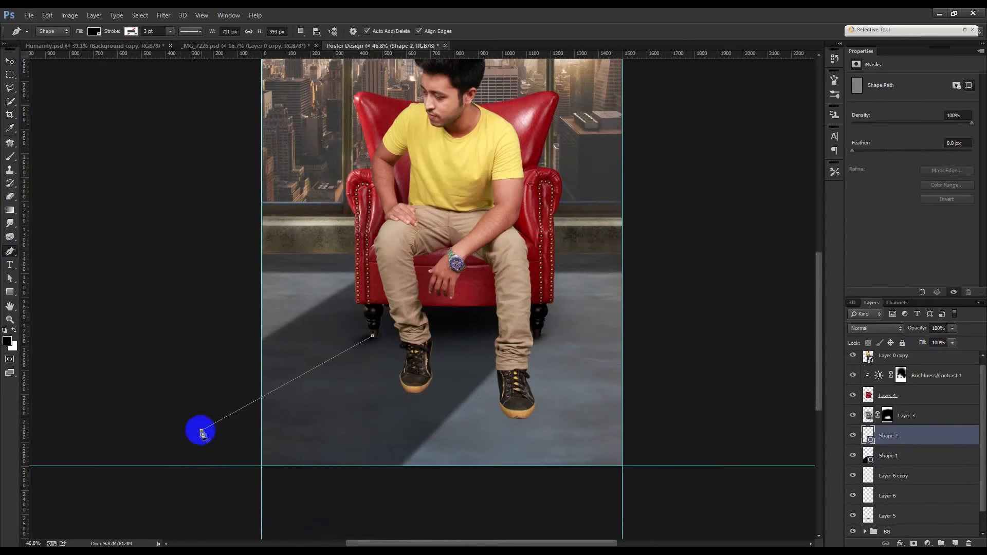
click(373, 337)
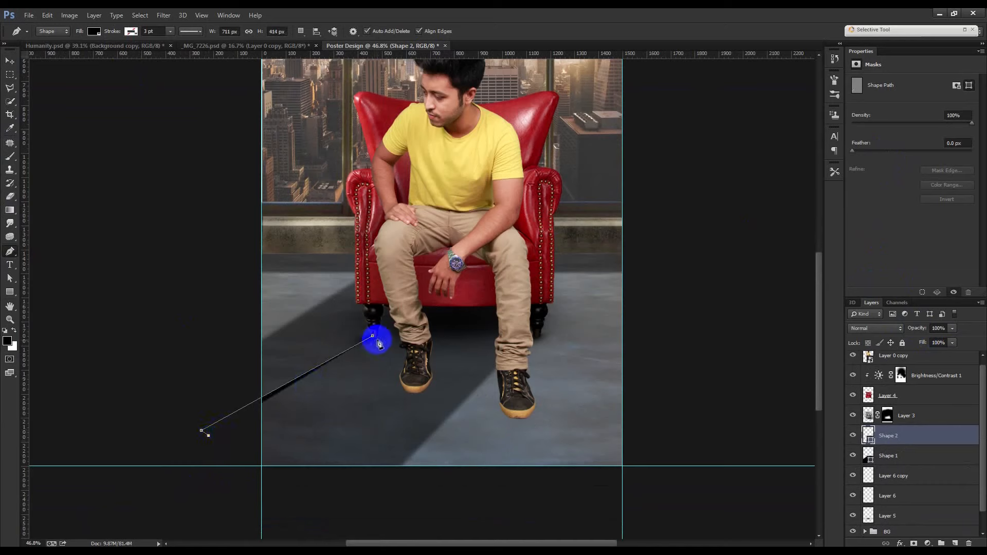
click(378, 338)
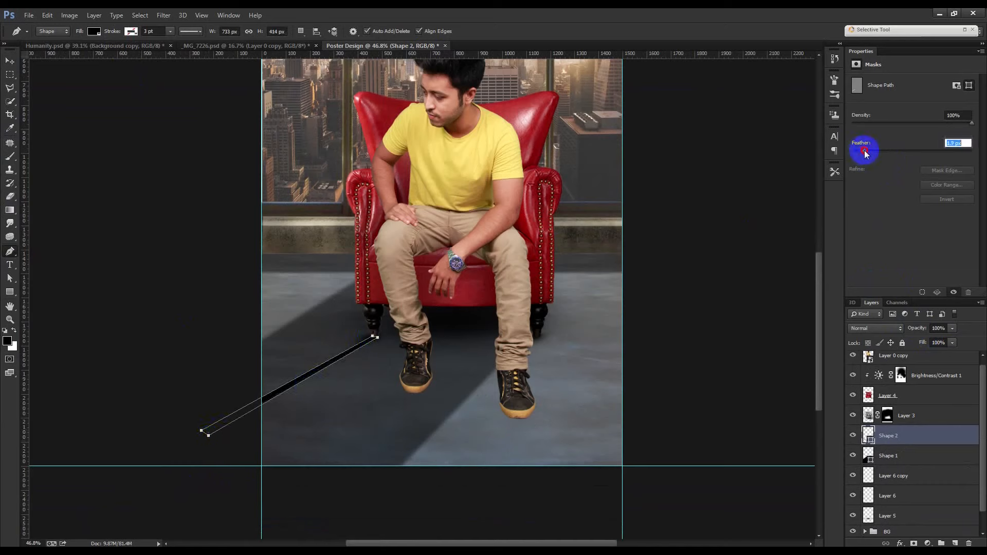
Step: Feather the thin leg shadow strip by 3.1 px and set its opacity to 40%
drag(869, 152, 873, 151)
click(10, 61)
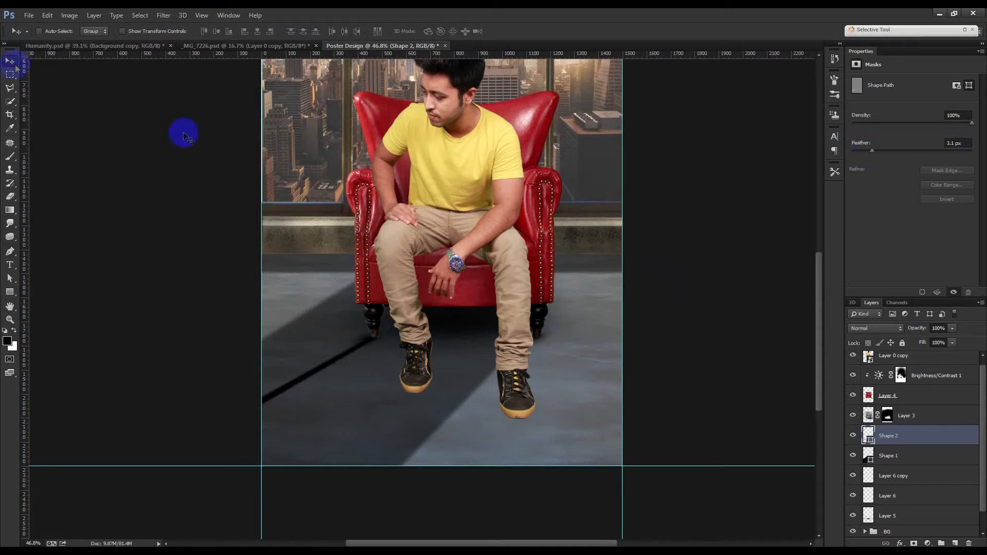
drag(916, 329, 891, 328)
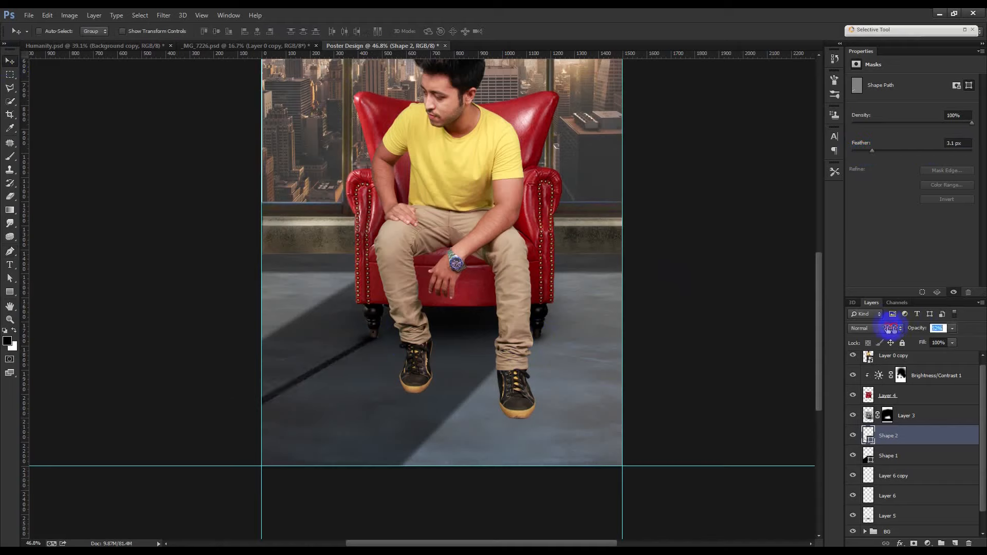
Step: Duplicate the thin shadow strip to the chair's right leg and distort the copy so it extends past the canvas's lower edge
drag(416, 392, 584, 344)
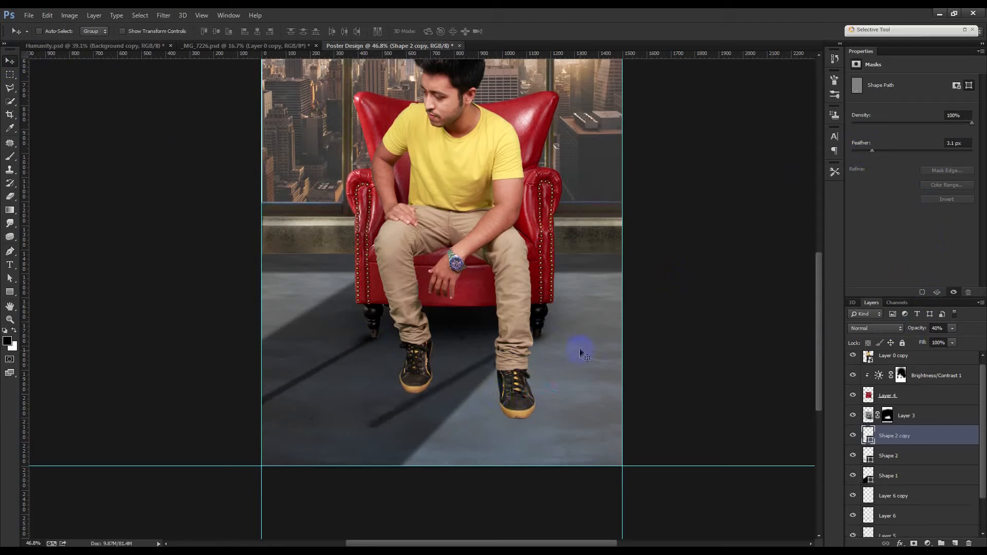
key(ctrl+t)
drag(366, 432, 264, 511)
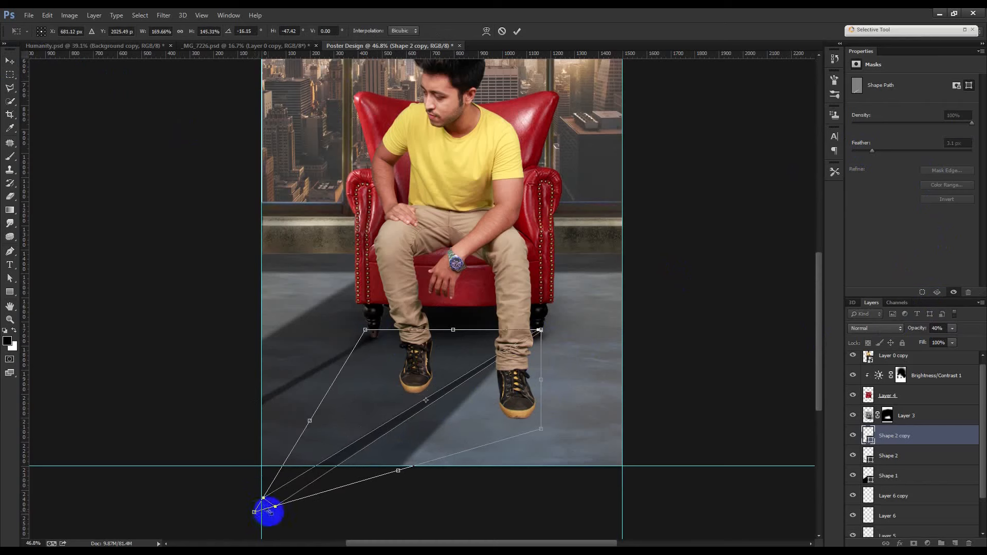
key(Return)
Step: Stretch the large Shape 1 shadow to about 926 px high so its lower edge reaches further down and right
click(892, 477)
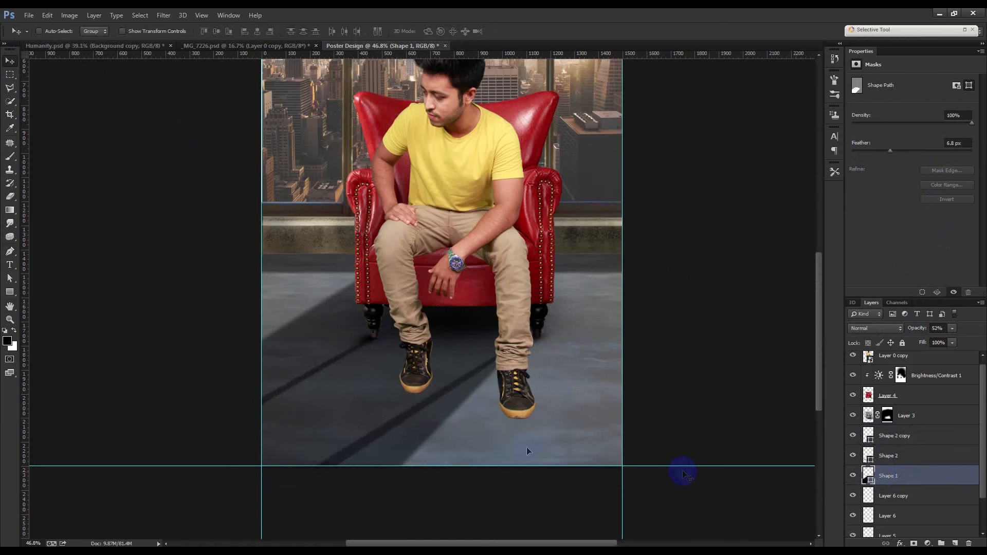
key(ctrl+t)
mouse_move(316, 477)
mouse_down()
mouse_move(264, 474)
mouse_move(317, 476)
mouse_move(320, 487)
mouse_up()
key(Return)
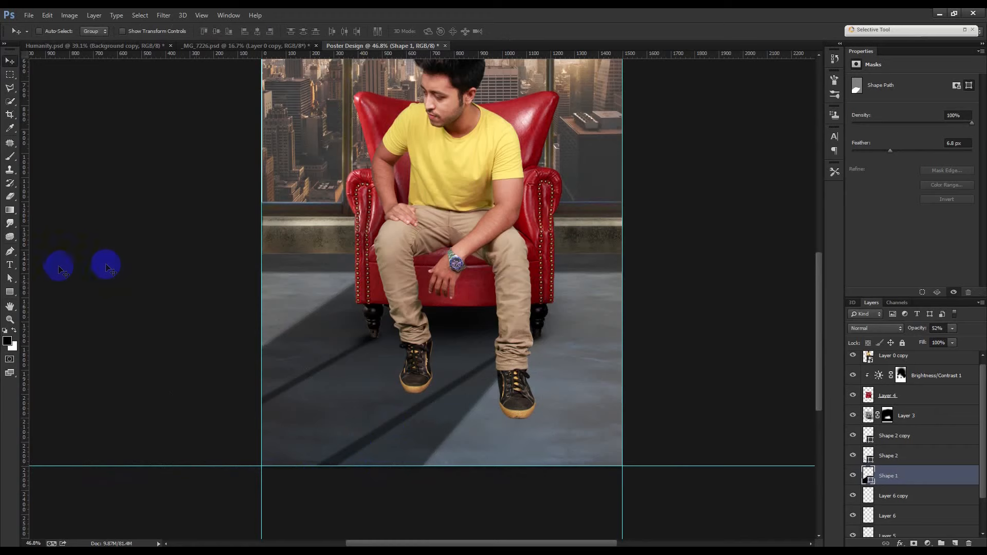
Step: Draw a black strip, about 1094 by 568 px, slanting from the man's left-hand shoe in the image past the canvas's lower corner
click(10, 252)
click(406, 368)
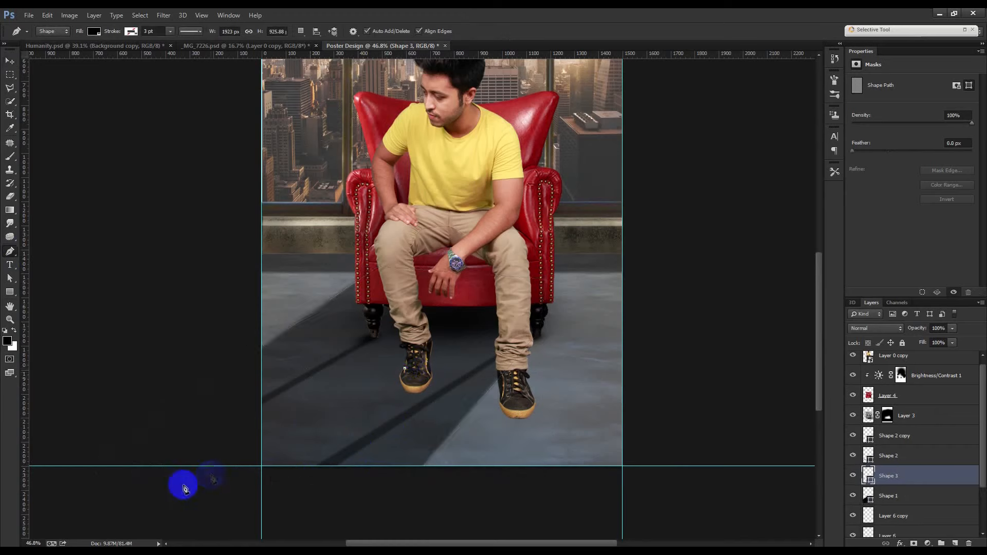
click(168, 499)
click(214, 505)
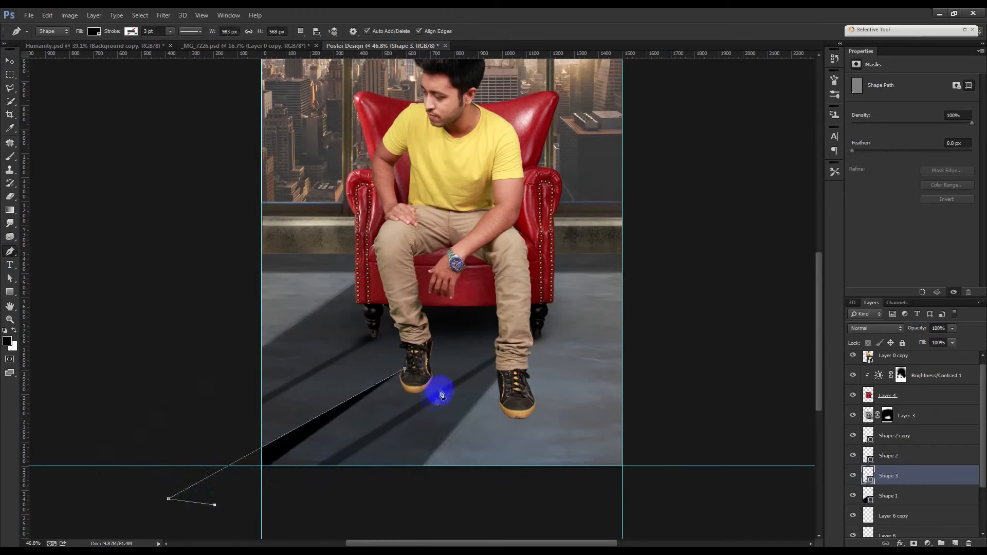
drag(432, 381, 434, 363)
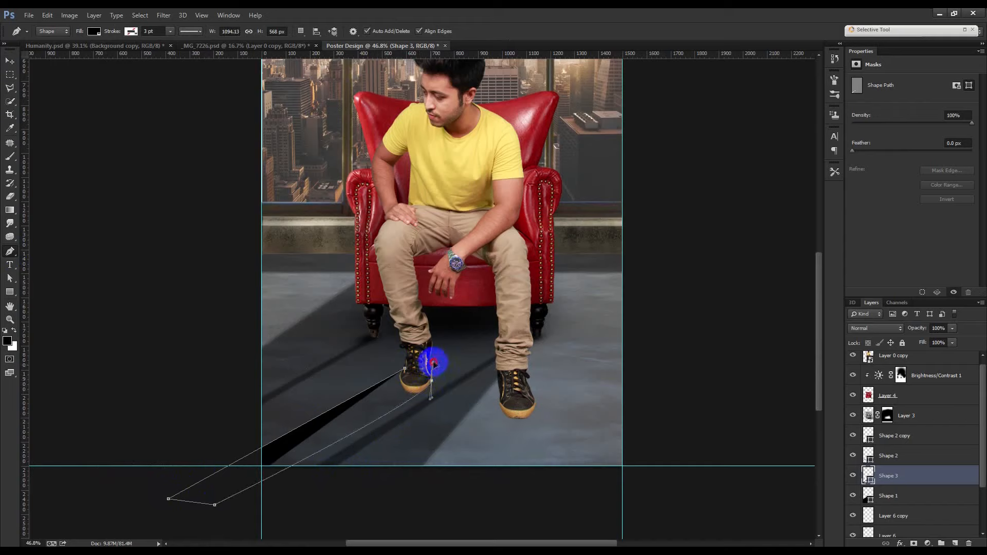
click(405, 369)
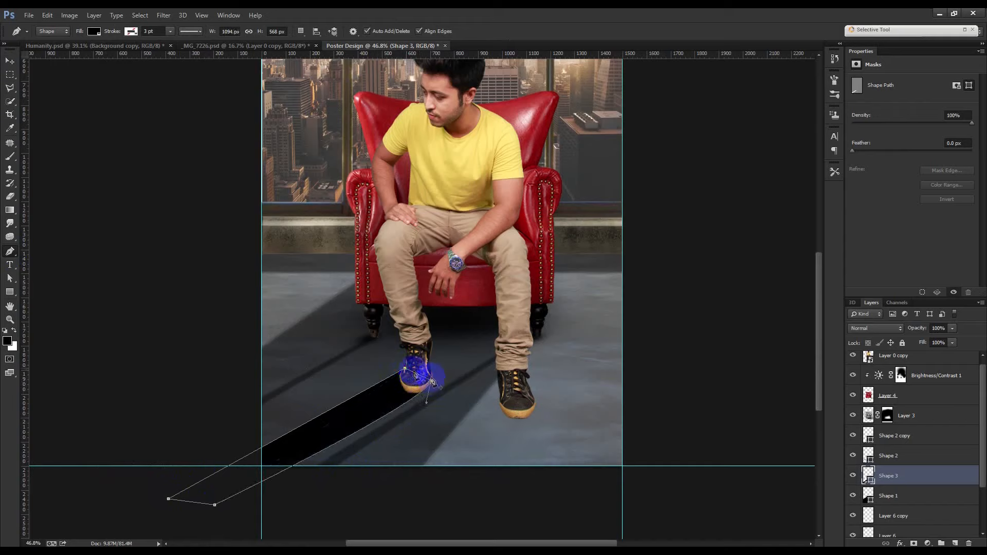
Step: Replace the curved point at the strip's shoe end with straight corner points and close the shape beneath the shoe
ctrl+click(422, 397)
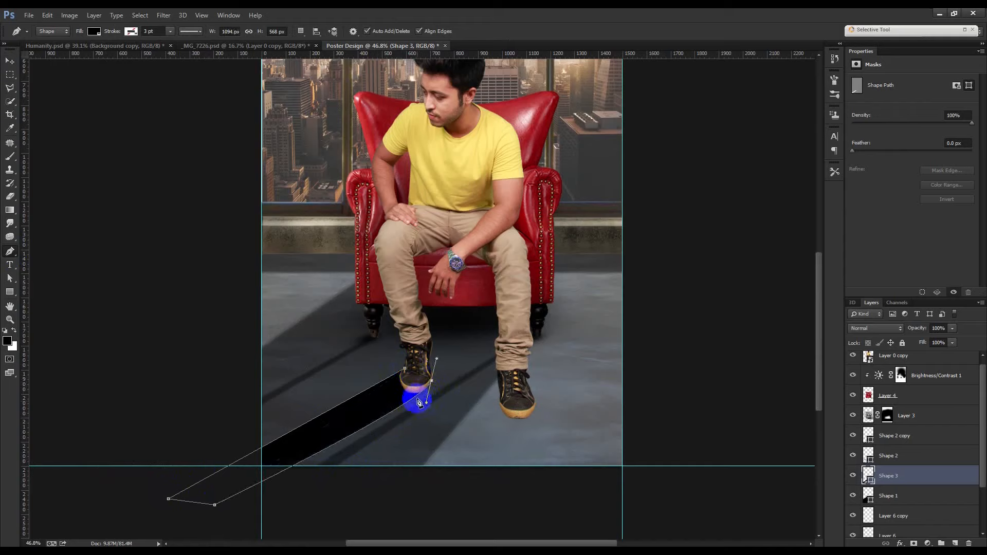
key(Delete)
click(425, 391)
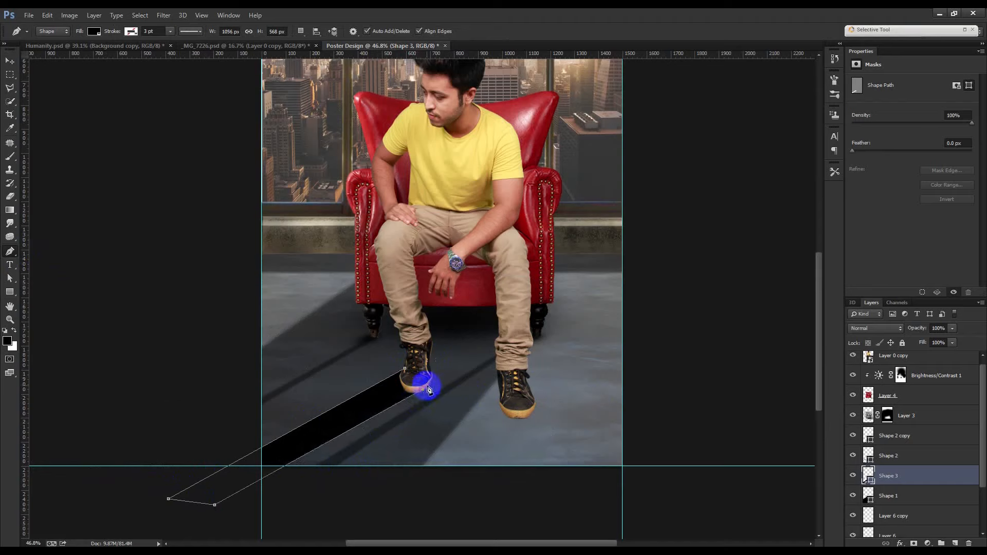
click(431, 380)
click(416, 374)
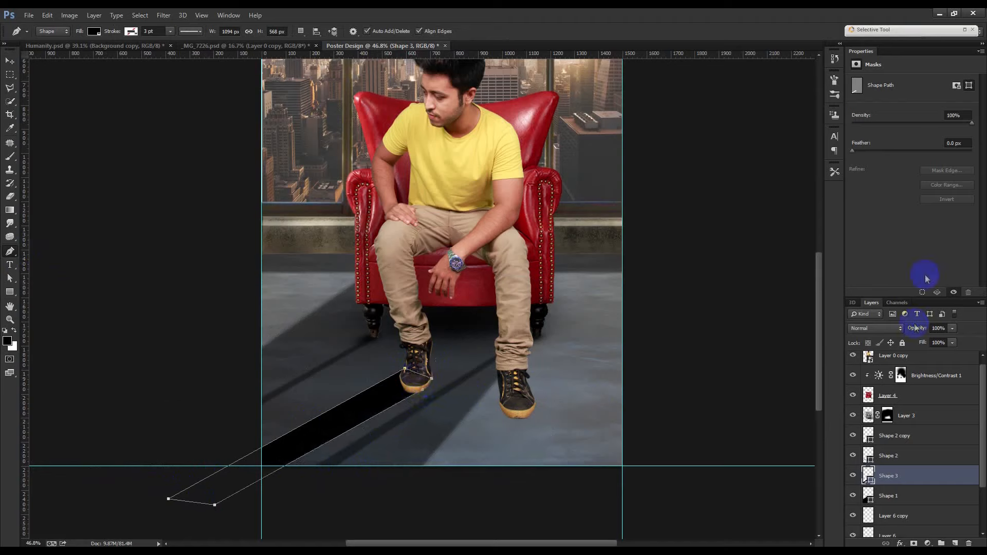
Step: Feather the Shape 3 shoe shadow by 2.0 px and set its opacity to 39%
drag(864, 154, 866, 153)
drag(915, 332, 879, 328)
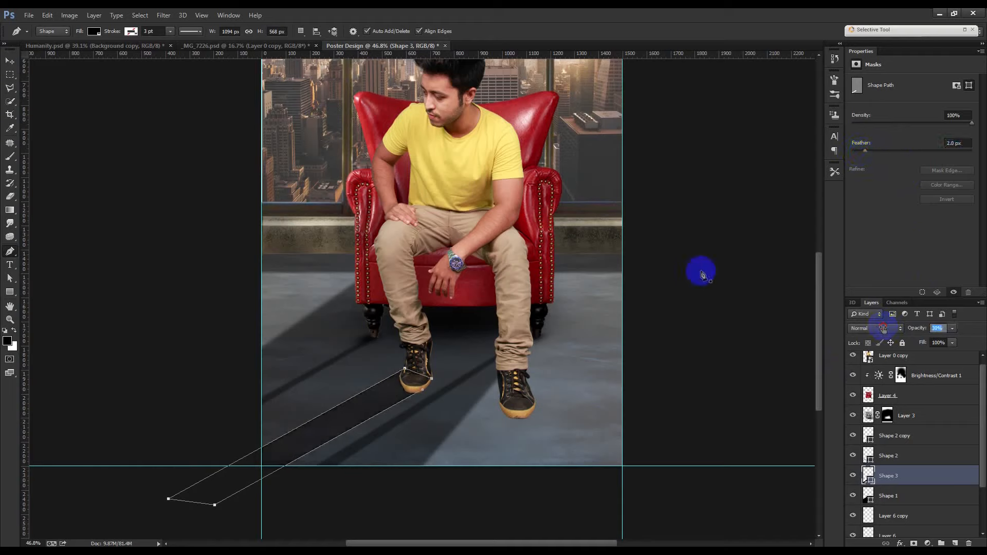
click(10, 61)
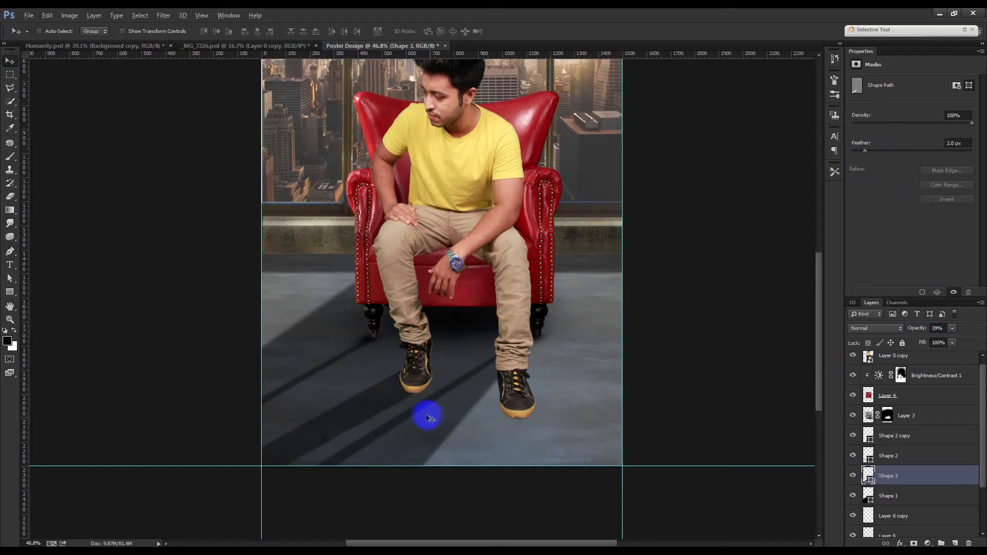
Step: Draw a second black shadow strip, about 893 by 568 px, from the shoe on the image's right past the canvas's lower edge
click(10, 251)
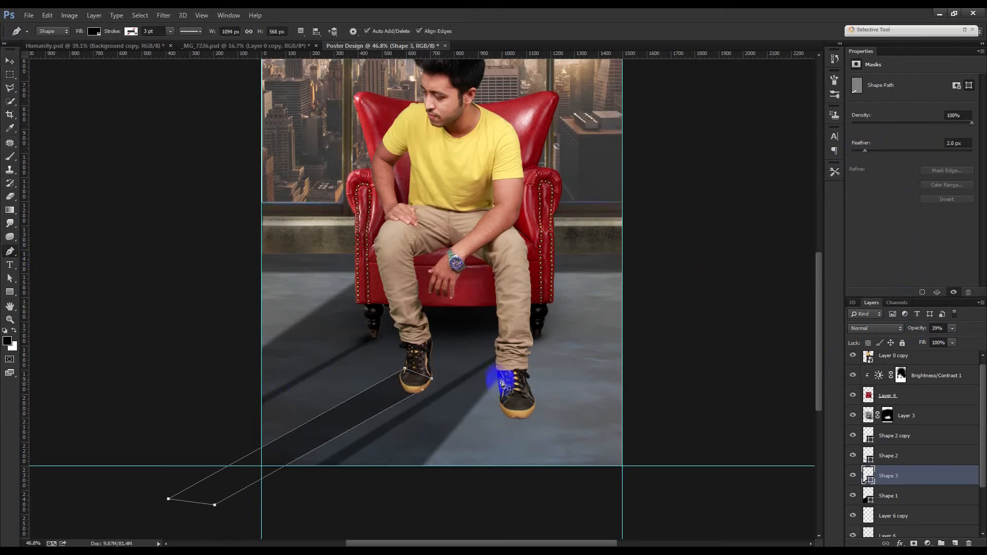
click(314, 510)
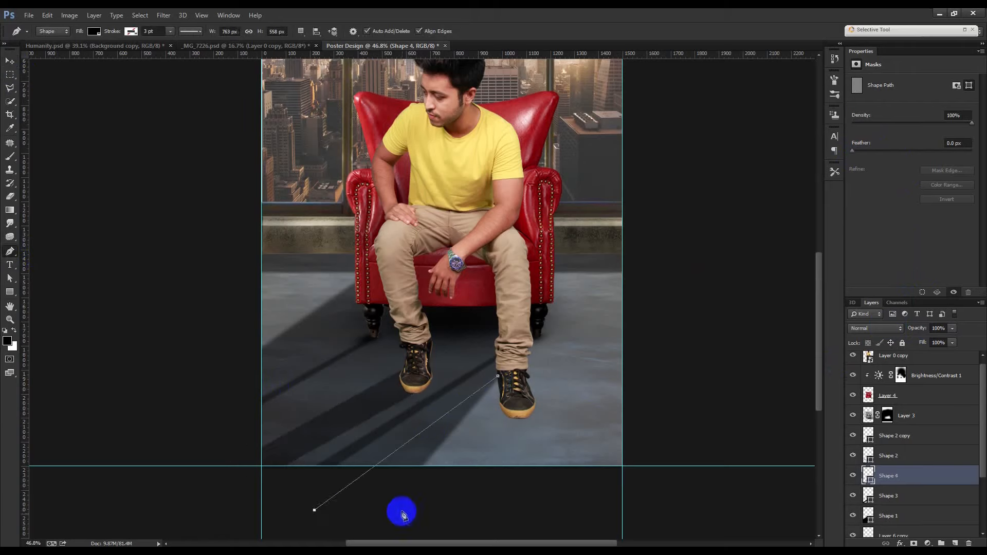
click(352, 513)
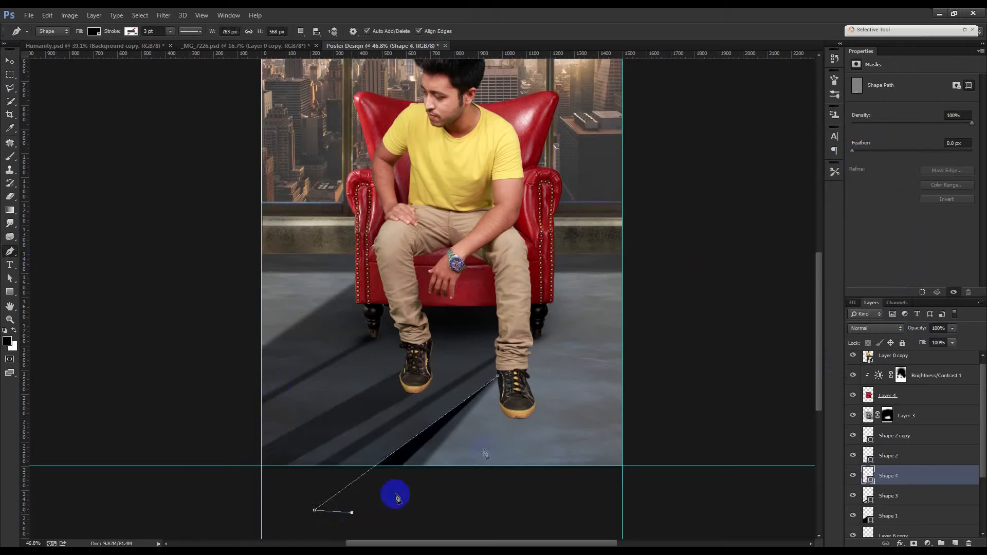
click(531, 420)
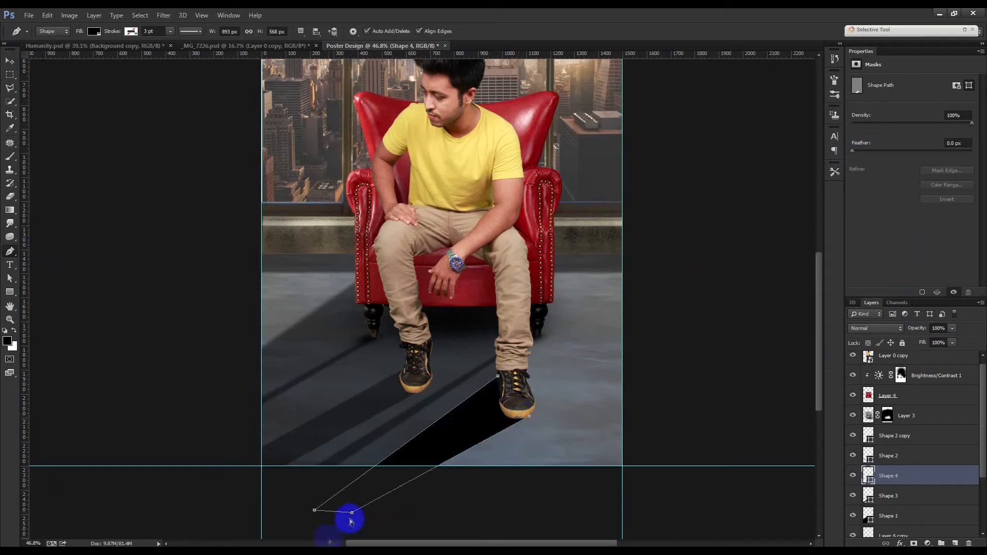
key(Return)
Step: Move the second strip's outer lower corner further out to widen the shape to about 632 px high
click(451, 450)
drag(352, 514, 386, 527)
drag(496, 376, 479, 380)
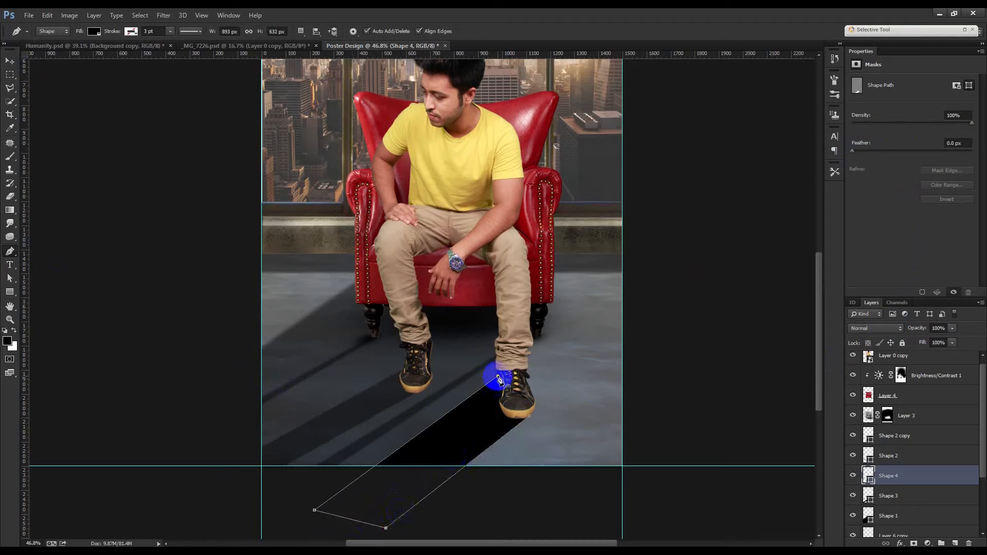
click(528, 415)
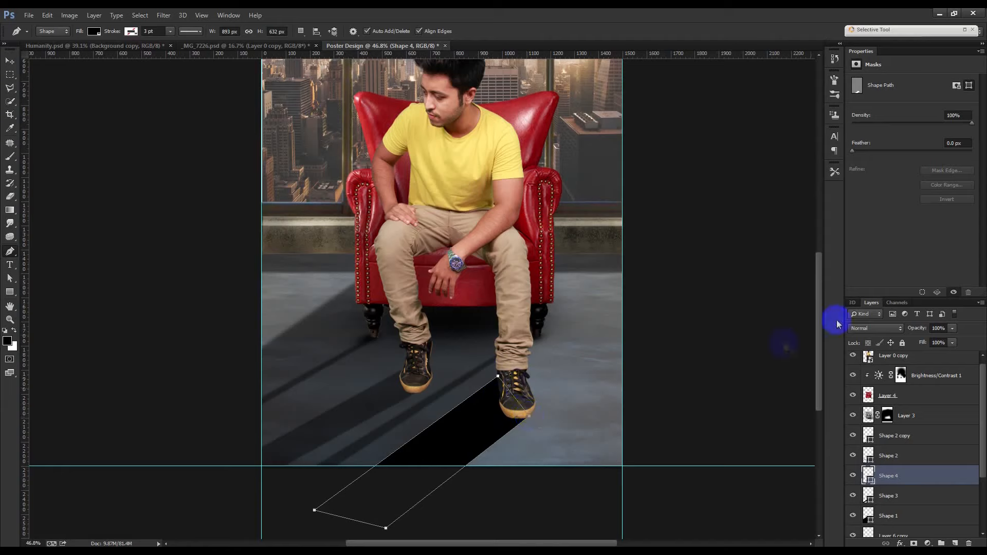
Step: Feather the Shape 4 shoe shadow by 6.3 px and set its opacity to 54%
drag(857, 153, 890, 153)
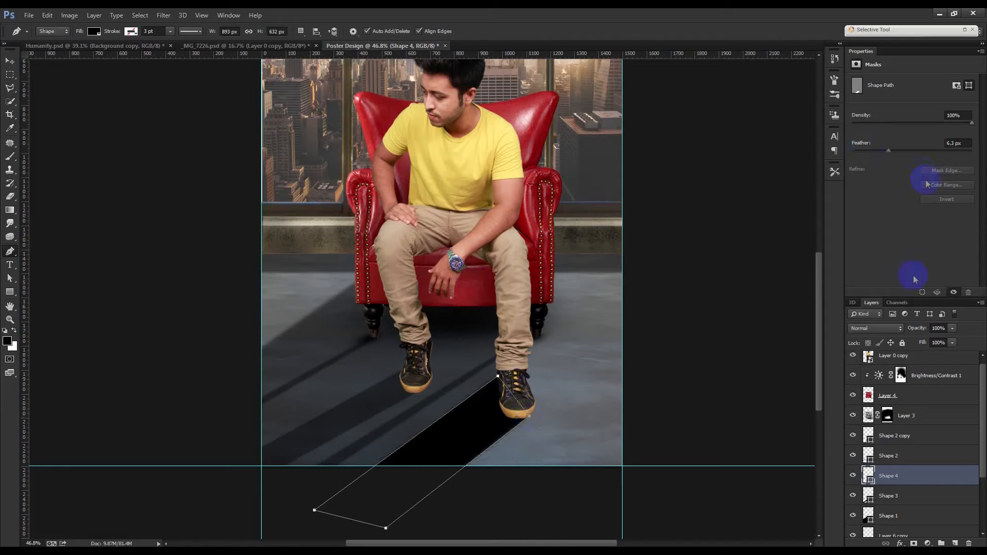
drag(917, 329, 887, 330)
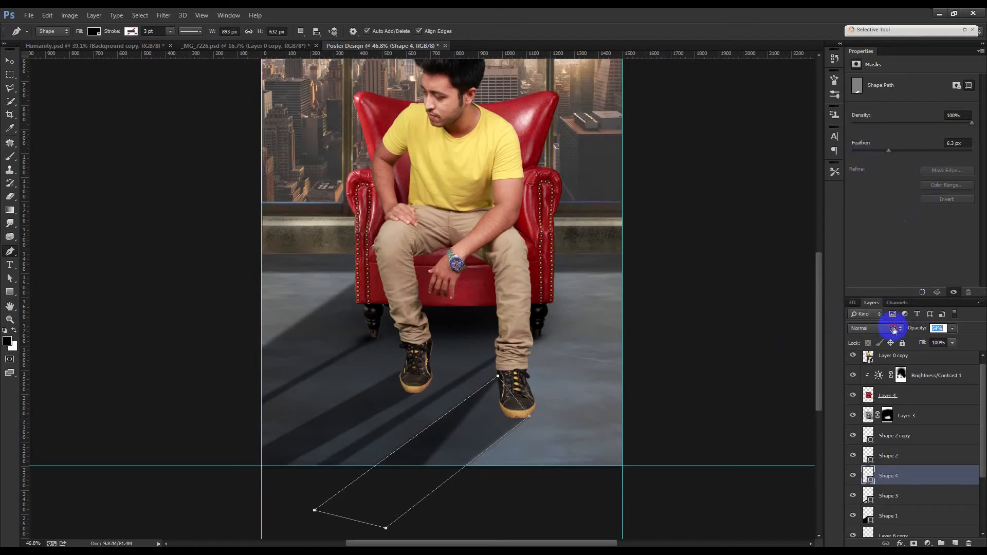
click(10, 61)
scroll(580, 366, down, 2)
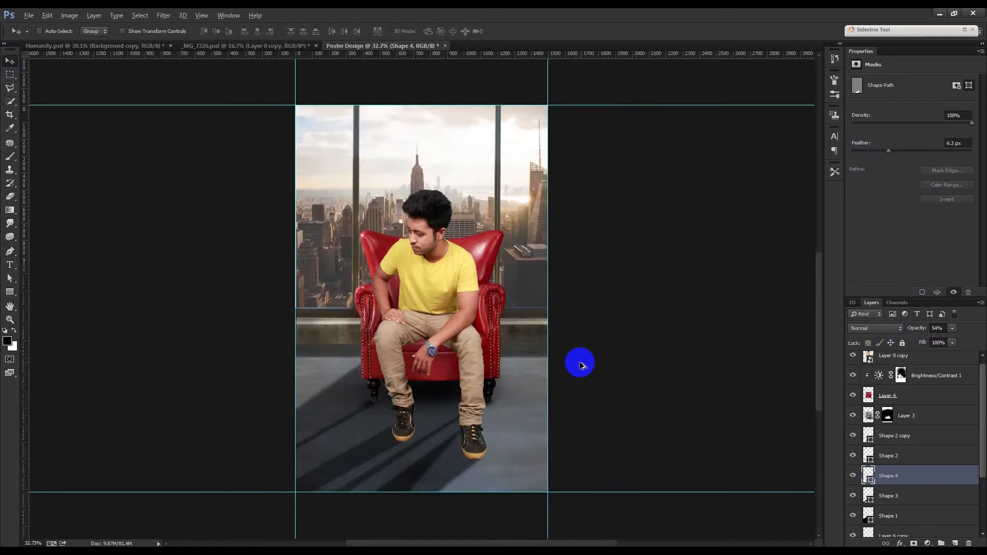
scroll(580, 365, down, 1)
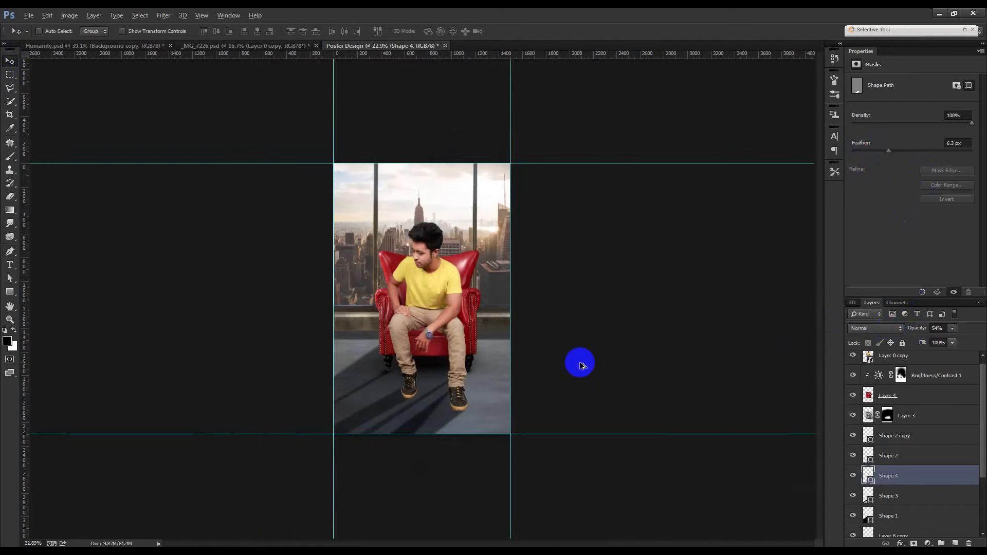
Step: Check Humanity.psd for the shoe shadows, and add a new empty layer above Shape 2 copy in the poster document
click(154, 46)
click(379, 46)
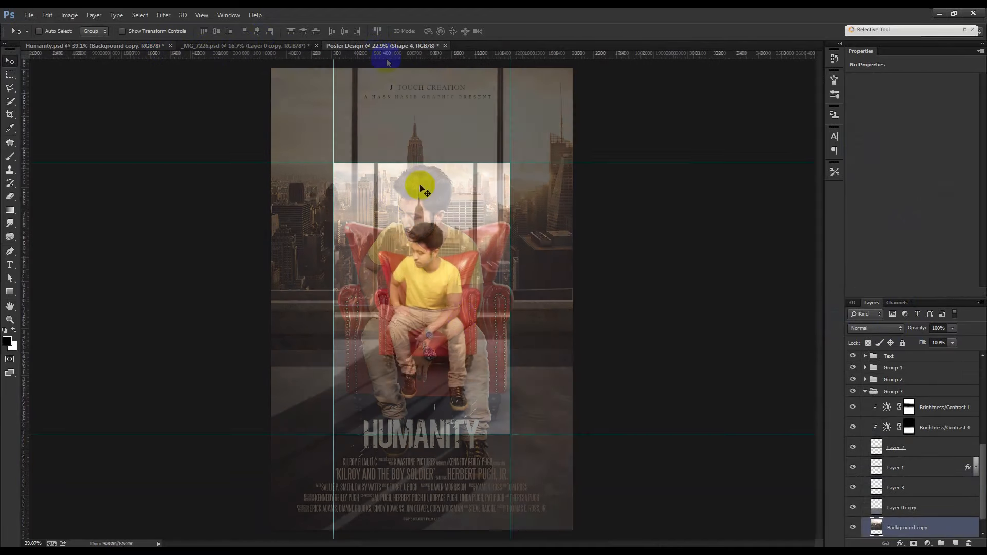
scroll(499, 323, up, 3)
scroll(387, 481, up, 8)
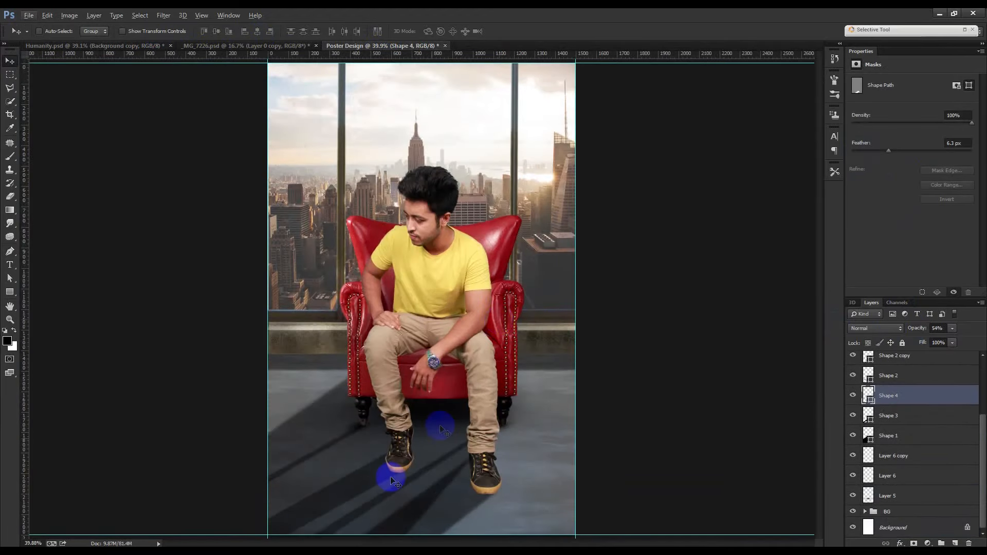
scroll(425, 466, up, 3)
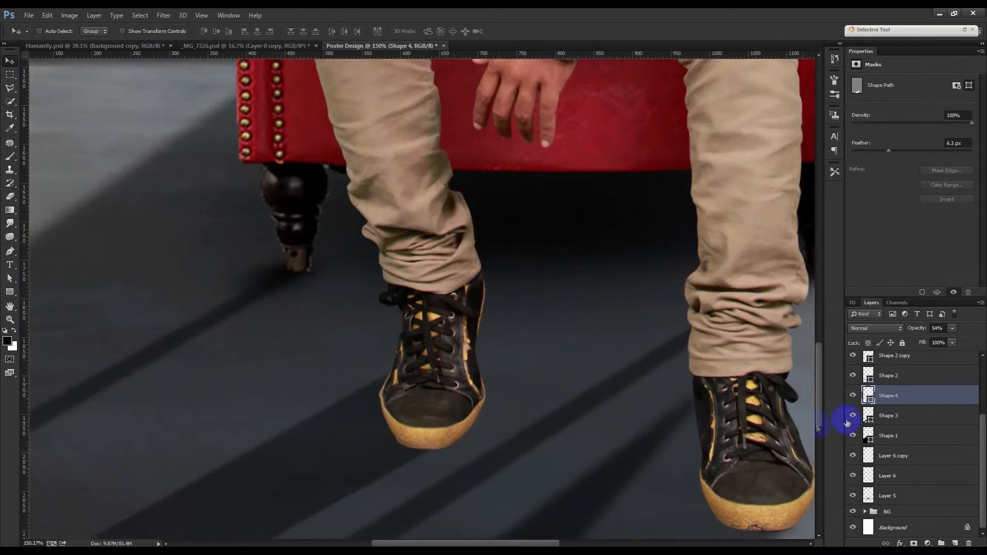
scroll(908, 406, up, 4)
click(915, 436)
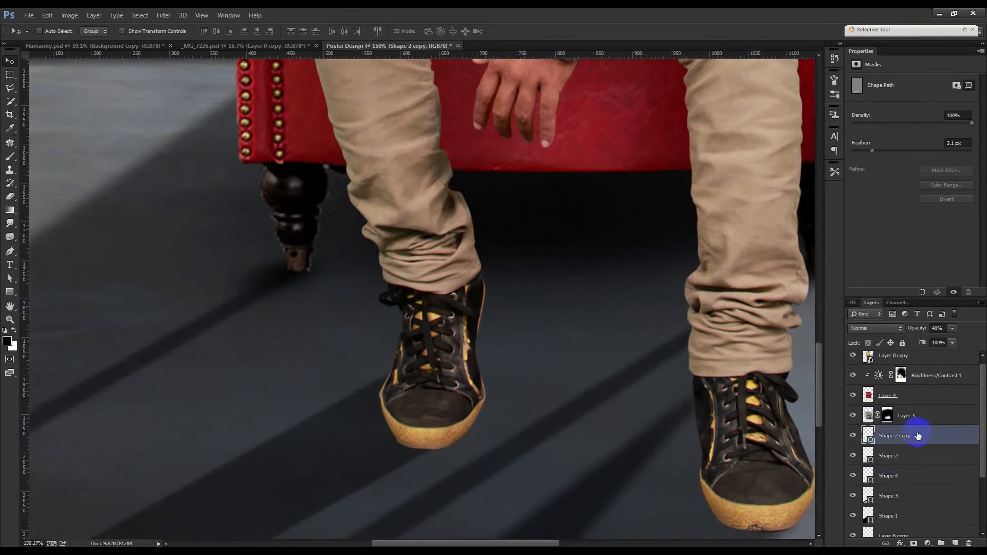
click(955, 544)
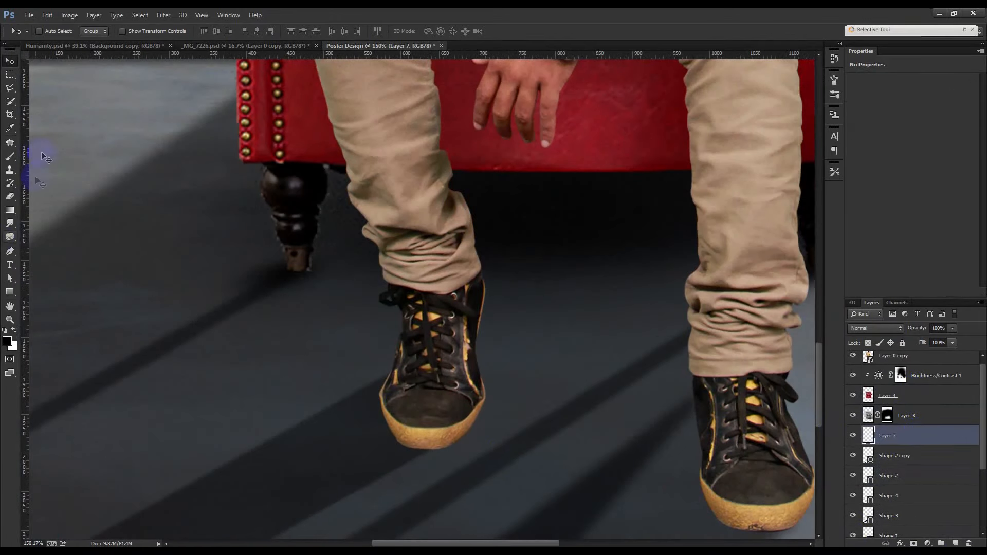
Step: Paint soft black contact shadows under both shoes' soles with a 45 px brush and set the layer's opacity to 67%
click(9, 155)
scroll(514, 308, right, 2)
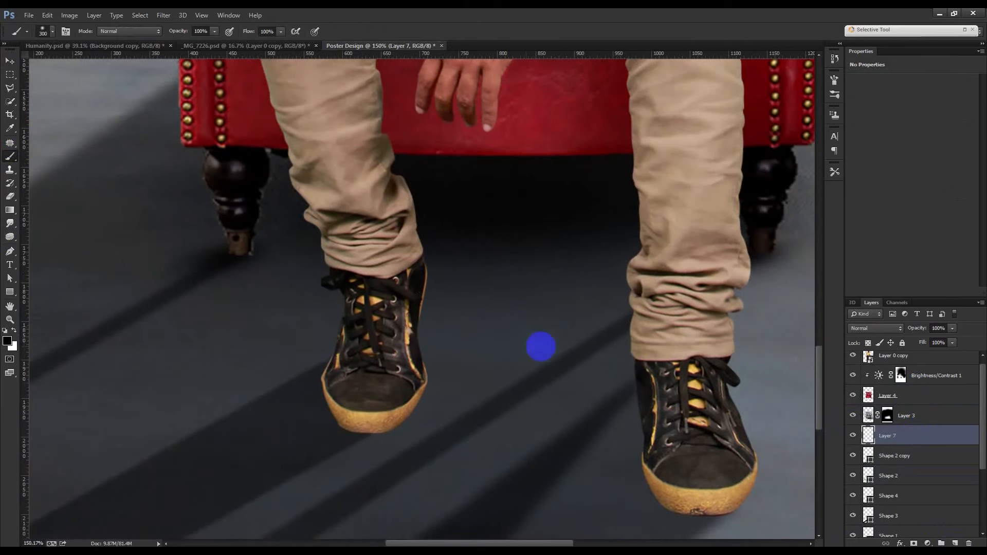
key(bracketleft)
key(bracketleft)
key(bracketleft)
key(bracketleft)
key(bracketleft)
key(bracketleft)
key(bracketleft)
key(bracketleft)
key(bracketleft)
key(bracketleft)
key(bracketleft)
key(bracketleft)
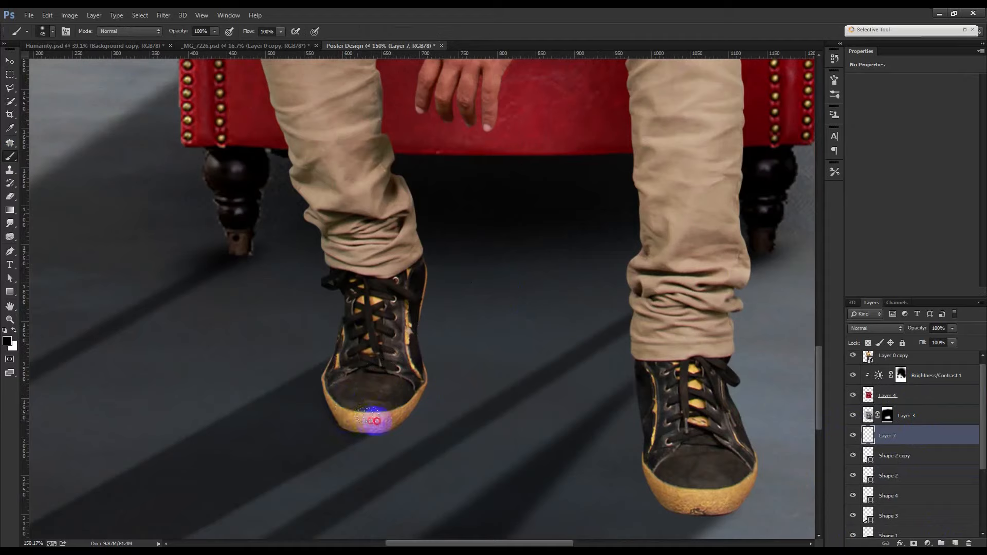
mouse_move(395, 412)
mouse_down()
mouse_move(410, 388)
mouse_move(403, 374)
mouse_move(377, 418)
mouse_move(390, 417)
mouse_move(354, 418)
mouse_up()
drag(692, 486, 731, 510)
mouse_move(656, 474)
mouse_down()
mouse_move(656, 414)
mouse_move(645, 395)
mouse_move(668, 496)
mouse_up()
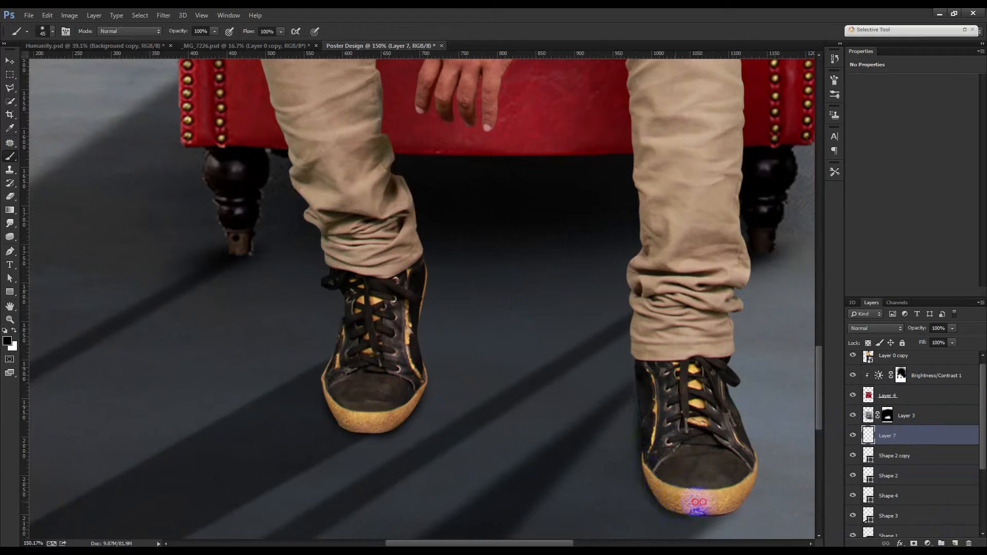
mouse_move(731, 499)
mouse_down()
mouse_move(736, 471)
mouse_move(687, 437)
mouse_move(682, 452)
mouse_move(652, 389)
mouse_move(723, 472)
mouse_up()
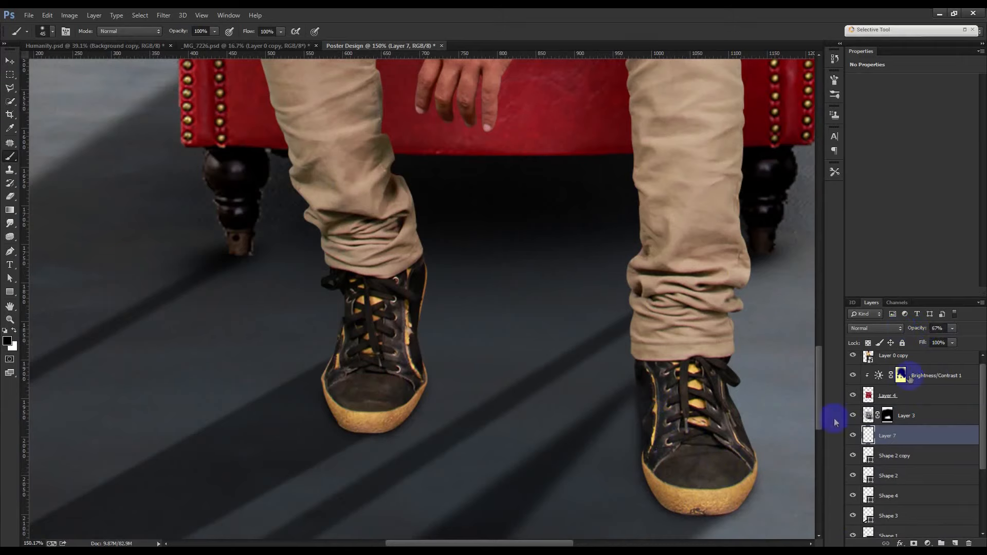
Step: Check Humanity.psd again, and on a new layer above Layer 7 place one soft black 125 px brush dab beside the right-hand shoe
scroll(589, 377, down, 4)
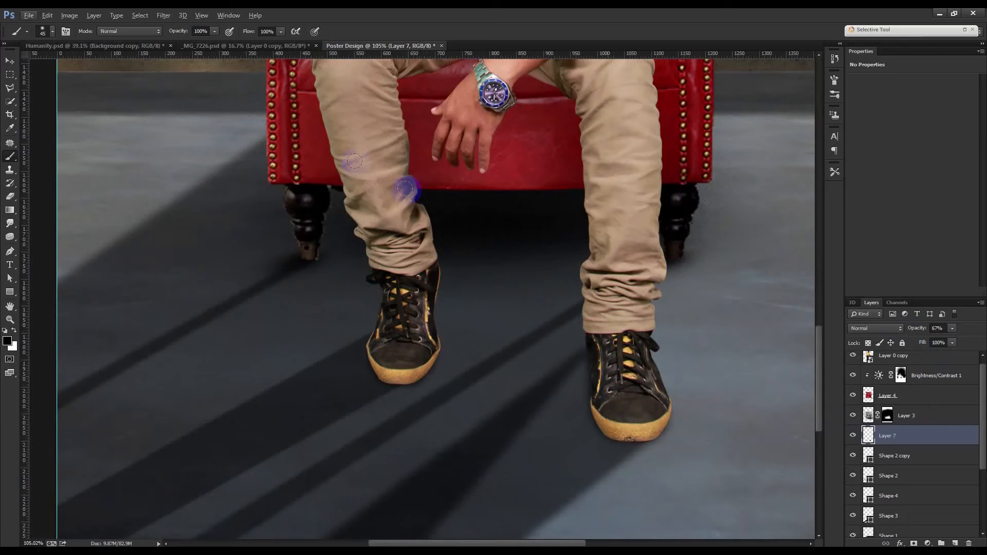
click(126, 46)
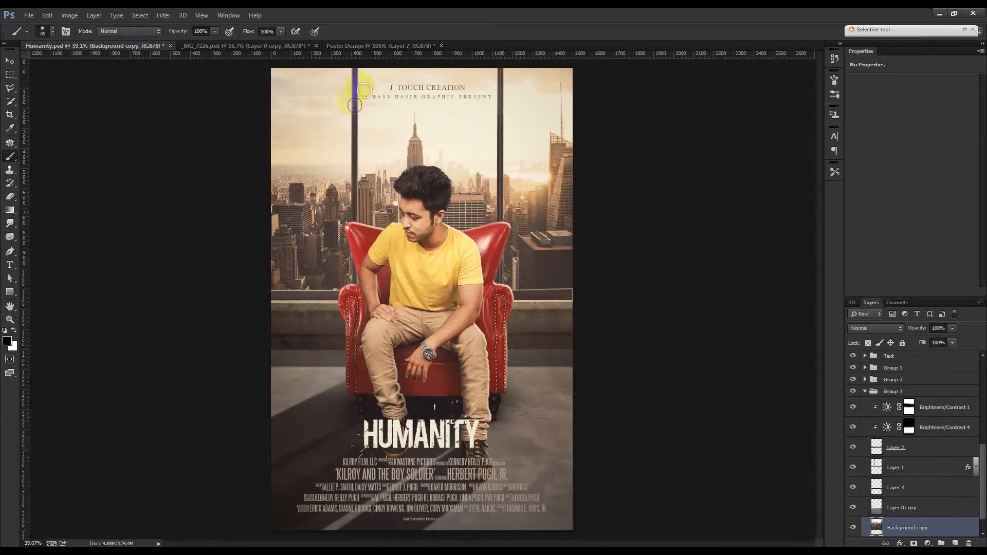
click(415, 46)
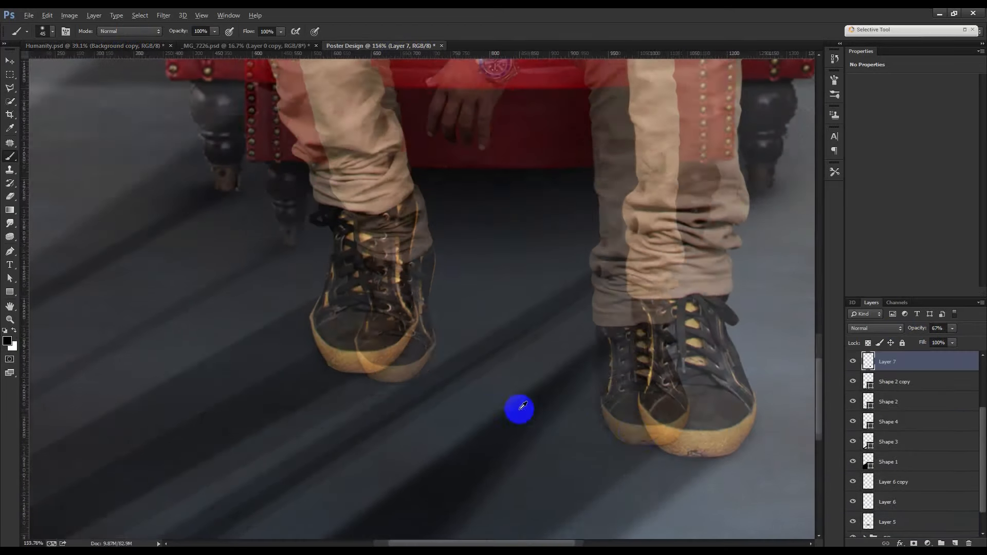
scroll(520, 408, up, 3)
click(958, 543)
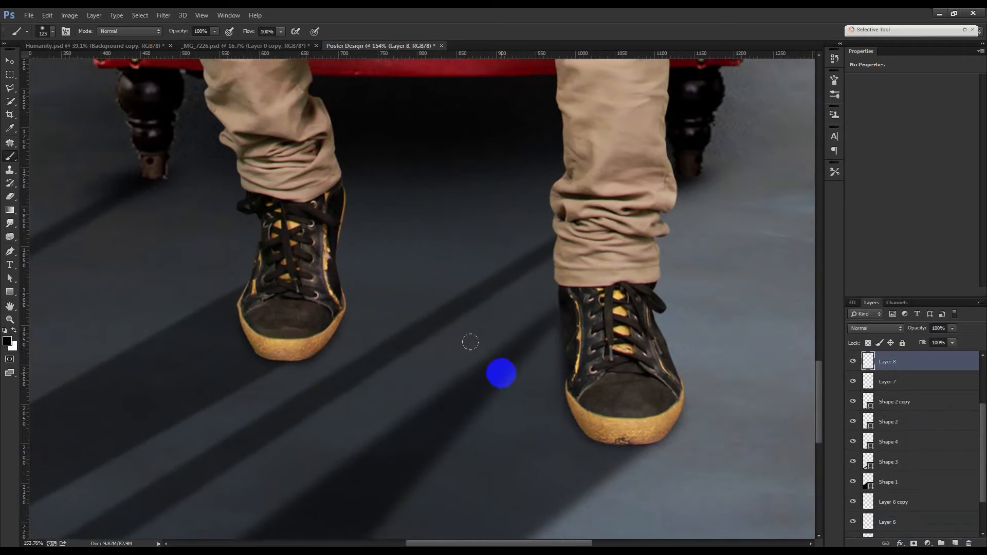
click(500, 373)
Step: Enlarge the soft black dab to about 180%, flatten it vertically, and position it under the right-hand shoe
key(ctrl+t)
scroll(599, 405, down, 3)
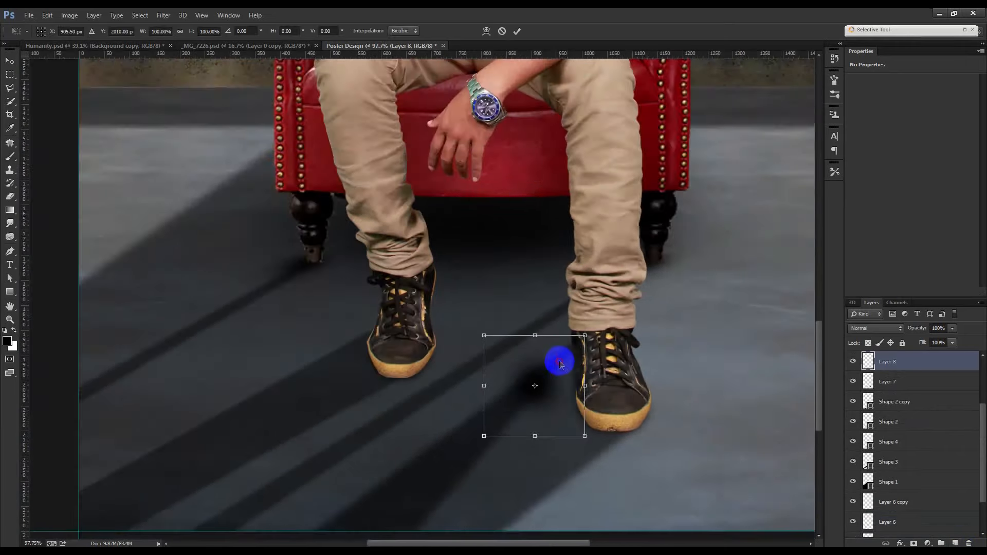
mouse_move(585, 336)
mouse_down()
mouse_move(638, 309)
mouse_move(628, 353)
mouse_up()
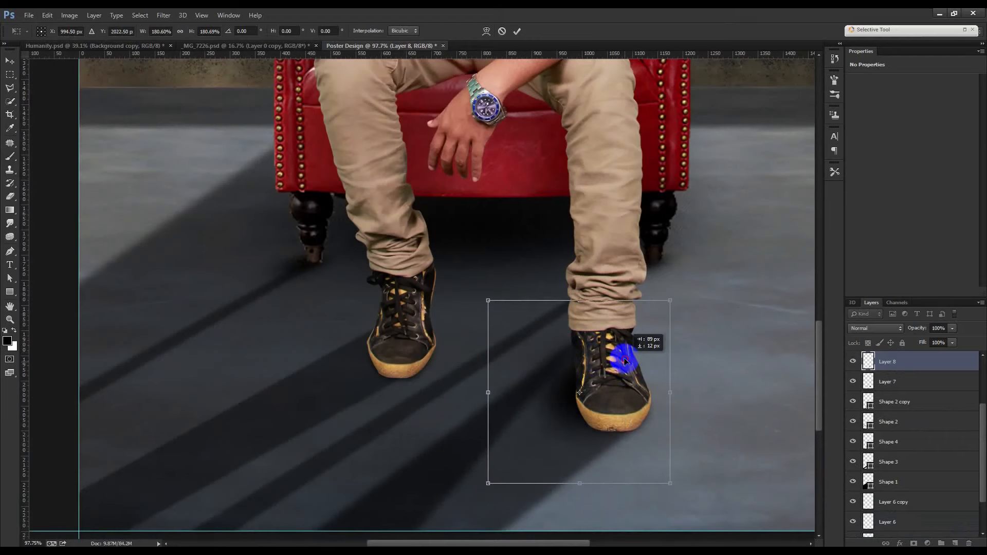
drag(583, 484, 592, 443)
drag(624, 371, 634, 402)
click(517, 41)
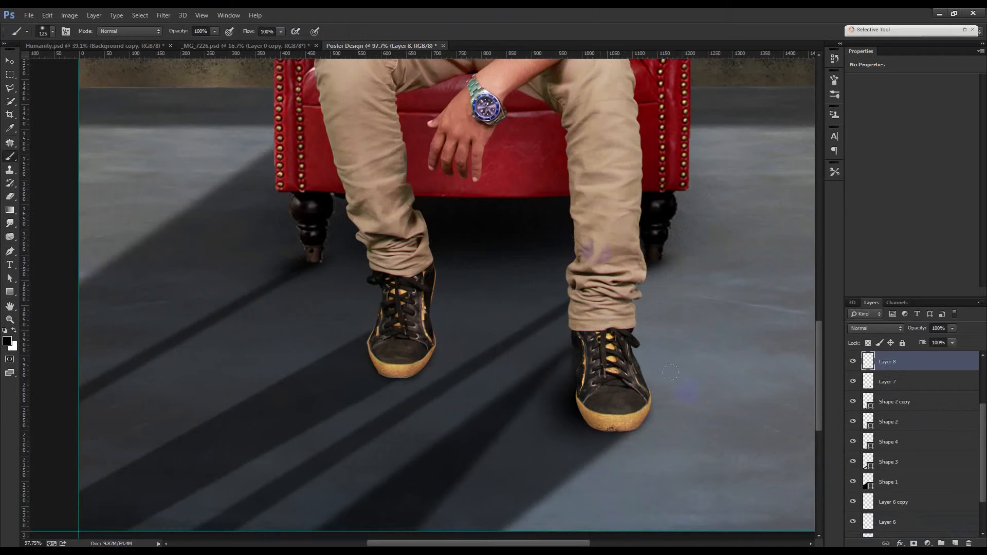
Step: Set Layer 8's opacity to 71%, duplicate its soft shadow under the left-hand shoe, and set the copy's opacity to 45%
click(40, 89)
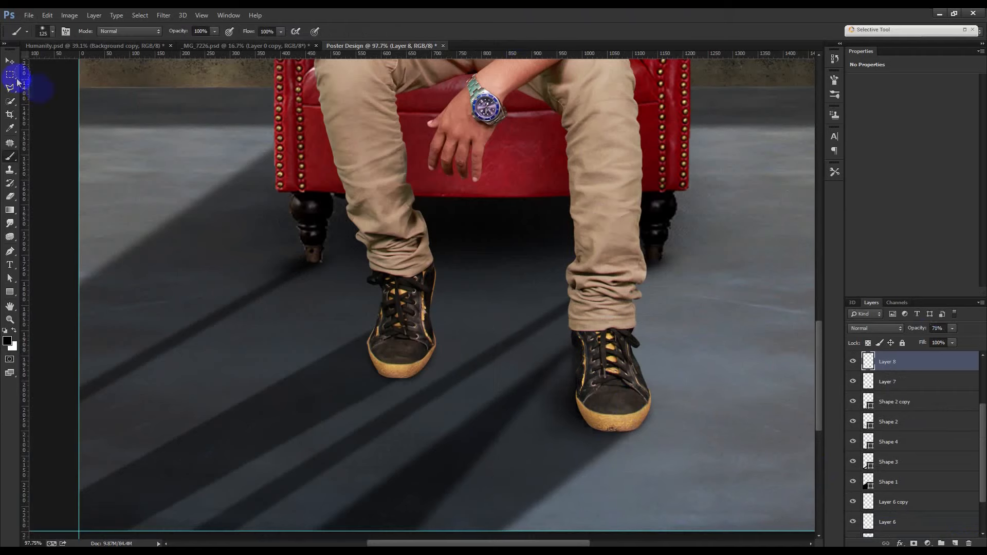
click(9, 64)
mouse_move(436, 339)
mouse_down()
mouse_move(441, 375)
mouse_move(399, 343)
mouse_move(378, 350)
mouse_up()
click(922, 327)
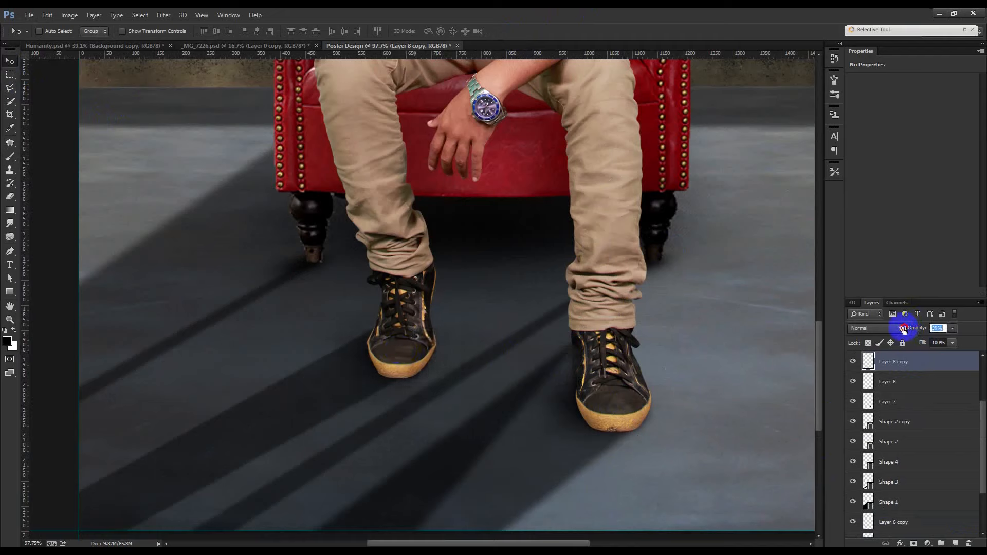
click(636, 386)
scroll(901, 418, up, 3)
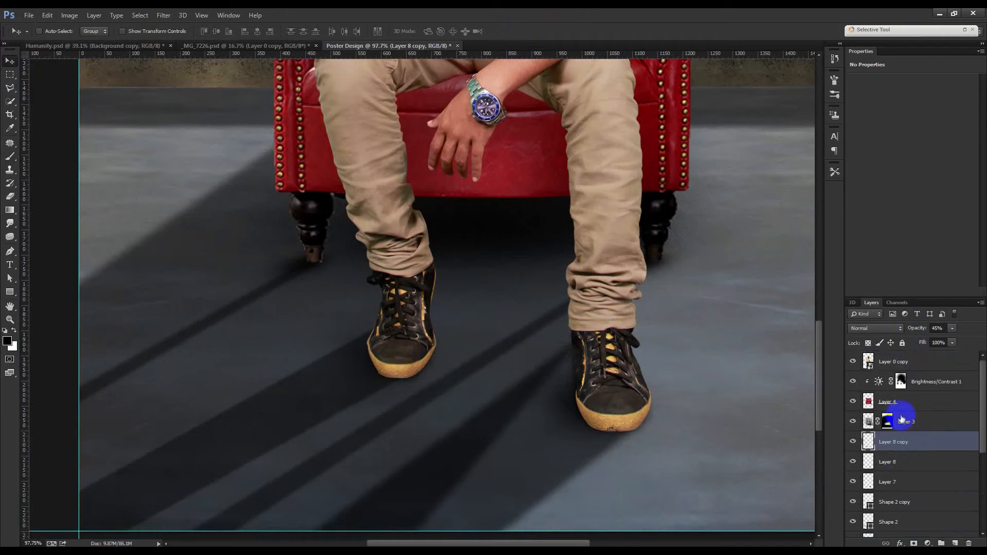
Step: Add a Brightness/Contrast adjustment clipped to the man's layer, Layer 0 copy, with brightness -109
click(913, 361)
click(928, 544)
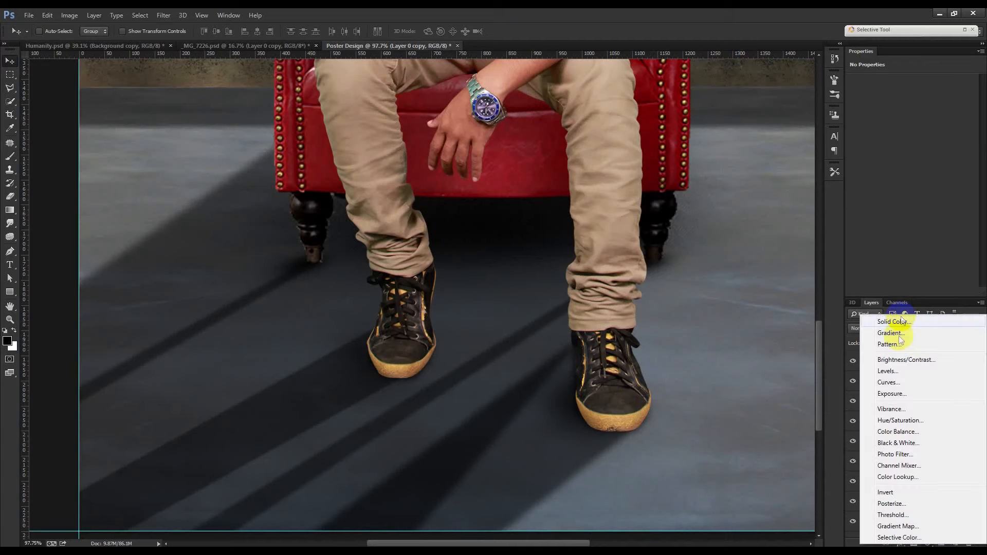
click(904, 361)
right_click(919, 366)
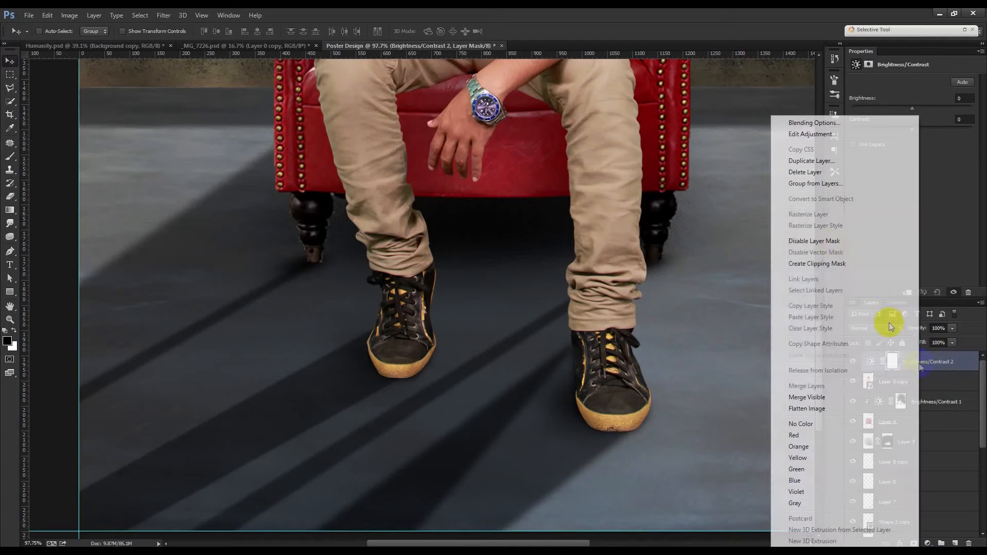
click(818, 257)
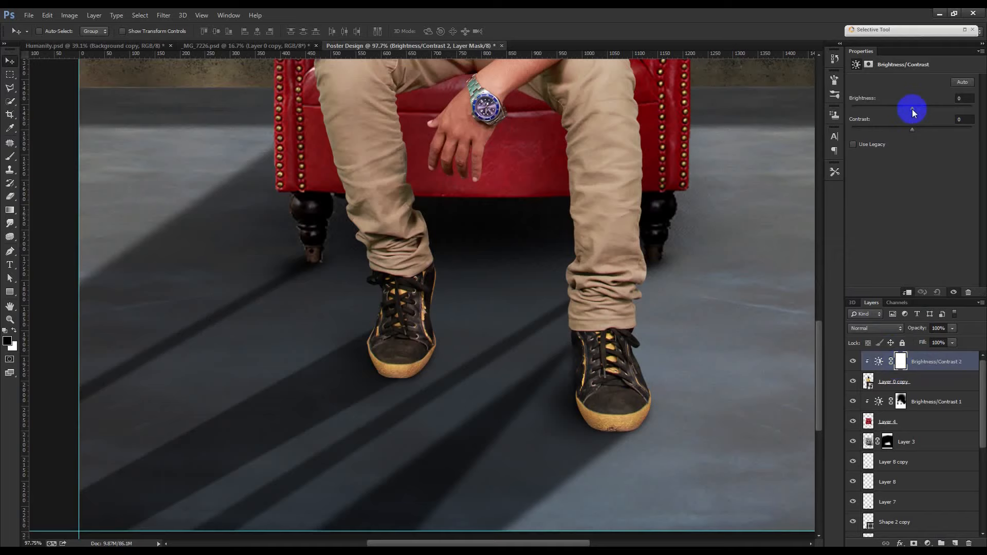
scroll(555, 306, down, 5)
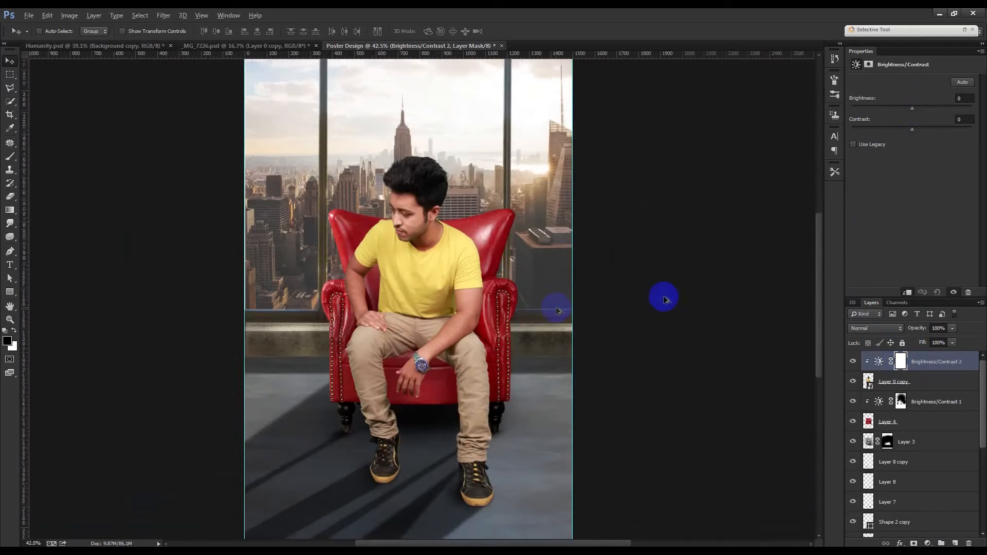
drag(912, 110, 869, 108)
scroll(424, 404, up, 2)
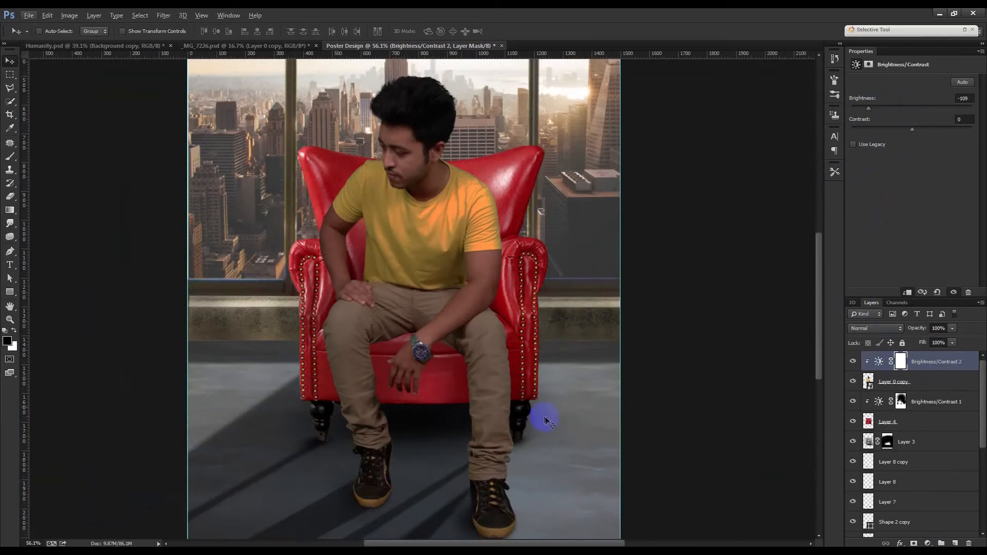
Step: Invert the Brightness/Contrast 2 mask to black and restore the default foreground and background colours
click(899, 363)
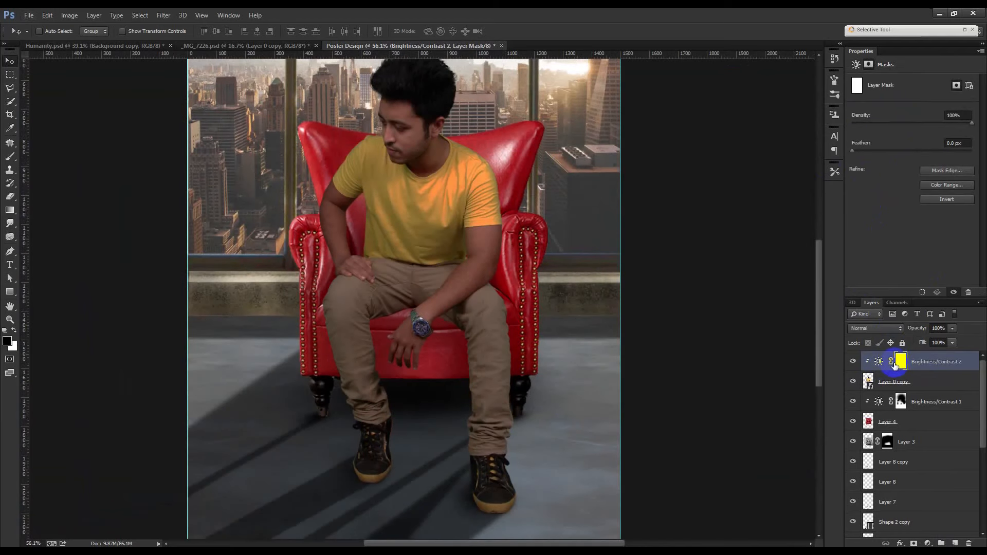
key(ctrl+i)
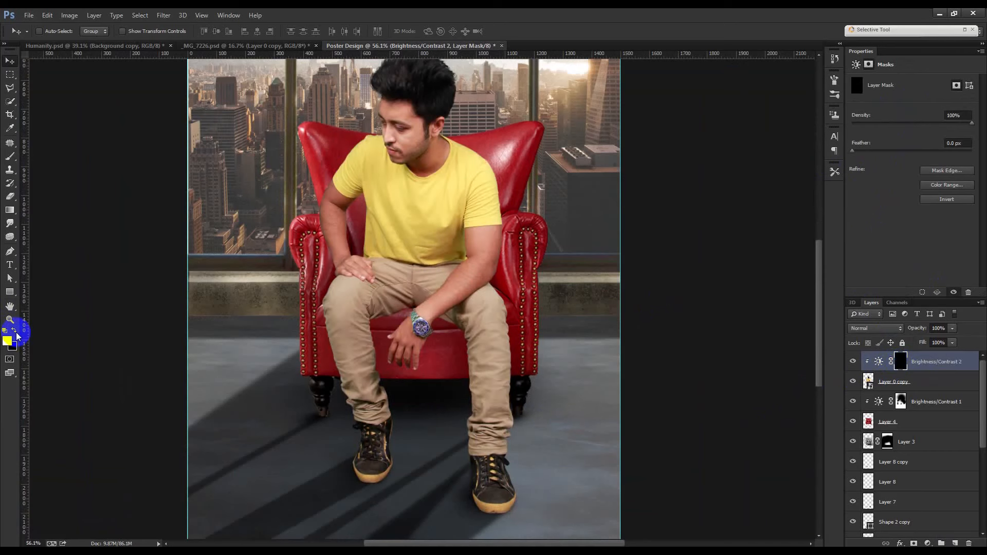
key(ctrl+i)
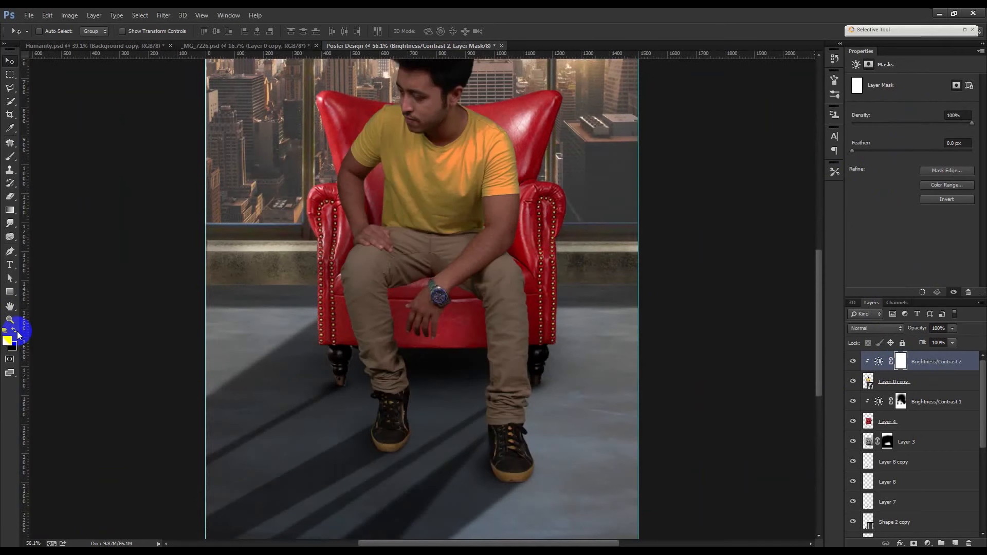
key(ctrl+i)
click(6, 330)
drag(185, 342, 165, 386)
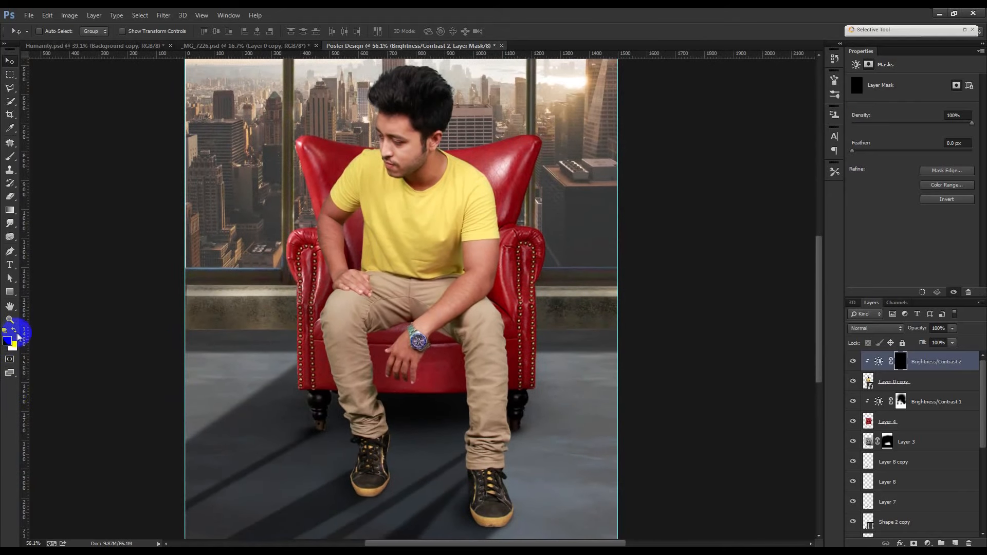
Step: Use the Fill command to fill the Brightness/Contrast 2 mask with black
click(46, 15)
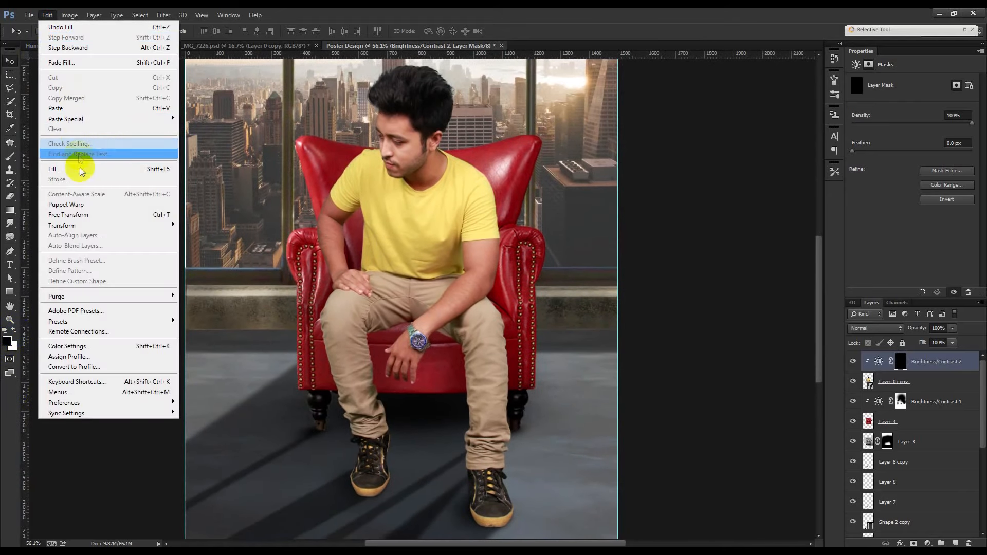
click(77, 169)
click(491, 181)
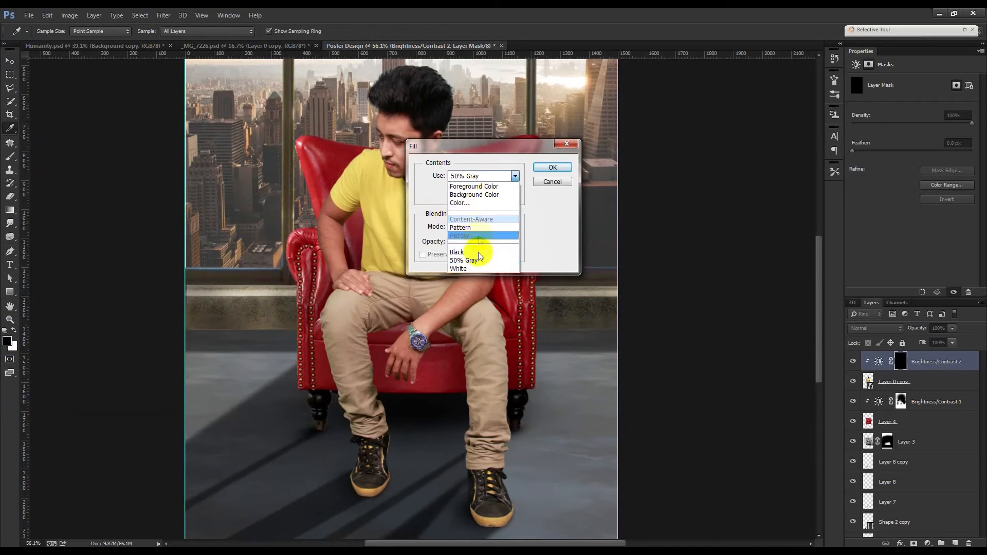
click(474, 257)
click(550, 168)
key(v)
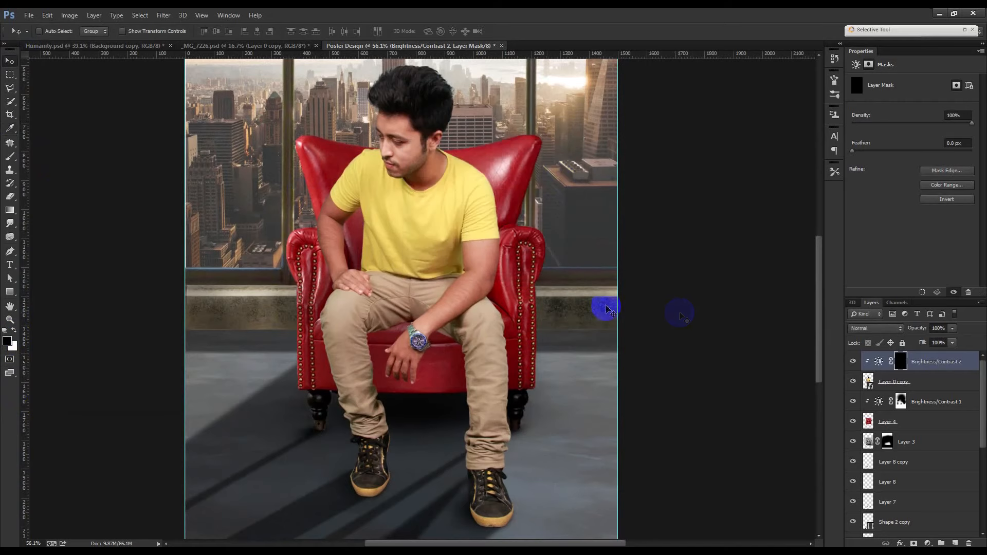
Step: Paint the Brightness/Contrast 2 mask with a soft 125 px brush to darken the man's trouser legs and shoes, alternating white and black
click(10, 156)
click(91, 154)
drag(319, 423, 297, 378)
click(15, 332)
mouse_move(337, 467)
mouse_down()
mouse_move(346, 497)
mouse_move(377, 506)
mouse_move(363, 500)
mouse_move(397, 479)
mouse_move(389, 501)
mouse_move(452, 501)
mouse_move(459, 520)
mouse_move(488, 527)
mouse_move(464, 524)
mouse_move(507, 528)
mouse_move(520, 511)
mouse_move(470, 535)
mouse_move(481, 533)
mouse_move(454, 527)
mouse_move(442, 512)
mouse_move(454, 322)
mouse_move(436, 401)
mouse_move(438, 341)
mouse_move(444, 351)
mouse_move(390, 423)
mouse_move(370, 384)
mouse_move(374, 325)
mouse_move(359, 384)
mouse_move(330, 398)
mouse_move(319, 391)
mouse_move(307, 342)
mouse_move(316, 424)
mouse_move(309, 370)
mouse_move(331, 426)
mouse_move(312, 378)
mouse_move(316, 282)
mouse_up()
click(385, 371)
click(14, 329)
mouse_move(375, 341)
mouse_down()
mouse_move(360, 353)
mouse_move(381, 386)
mouse_move(386, 430)
mouse_move(375, 343)
mouse_up()
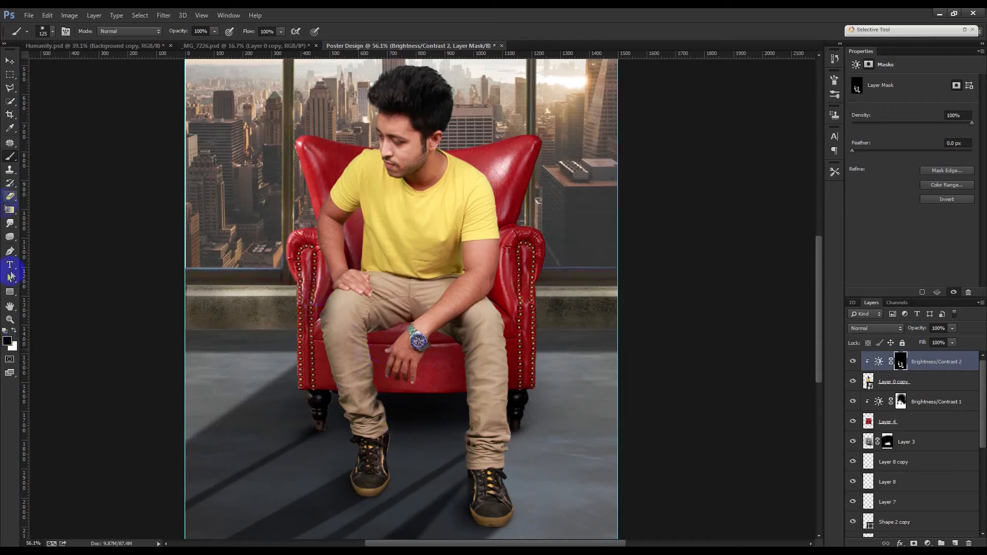
Step: Paint more shading through the Brightness/Contrast 2 mask over the man's hands and arms, refining the edges with the opposite colour
click(14, 330)
click(307, 275)
mouse_move(307, 275)
mouse_down()
mouse_move(301, 216)
mouse_move(329, 159)
mouse_move(305, 208)
mouse_up()
drag(296, 243, 360, 256)
mouse_move(402, 307)
mouse_down()
mouse_move(371, 335)
mouse_move(392, 312)
mouse_move(474, 339)
mouse_move(436, 332)
mouse_move(434, 379)
mouse_up()
click(14, 331)
drag(309, 344, 396, 335)
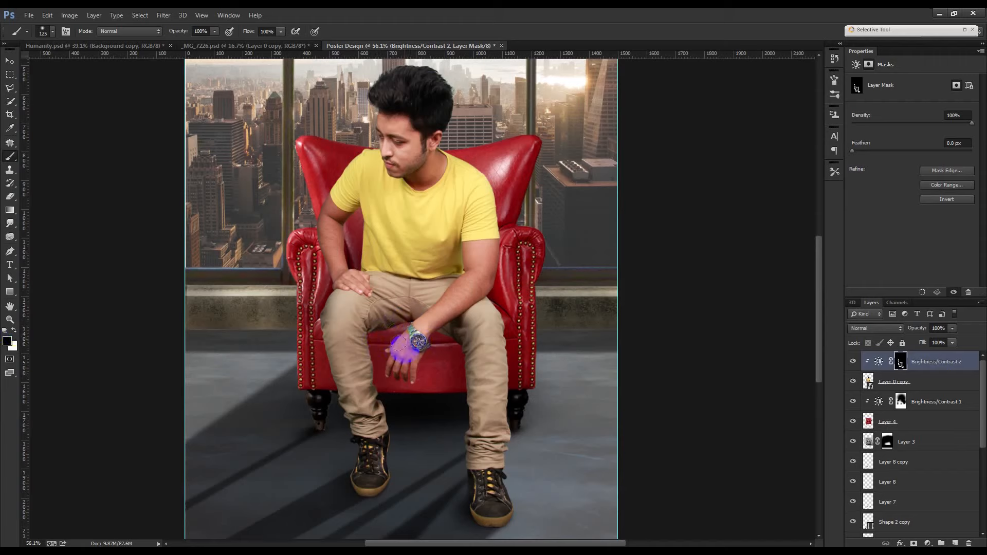
drag(478, 299, 430, 167)
click(10, 320)
drag(324, 251, 368, 241)
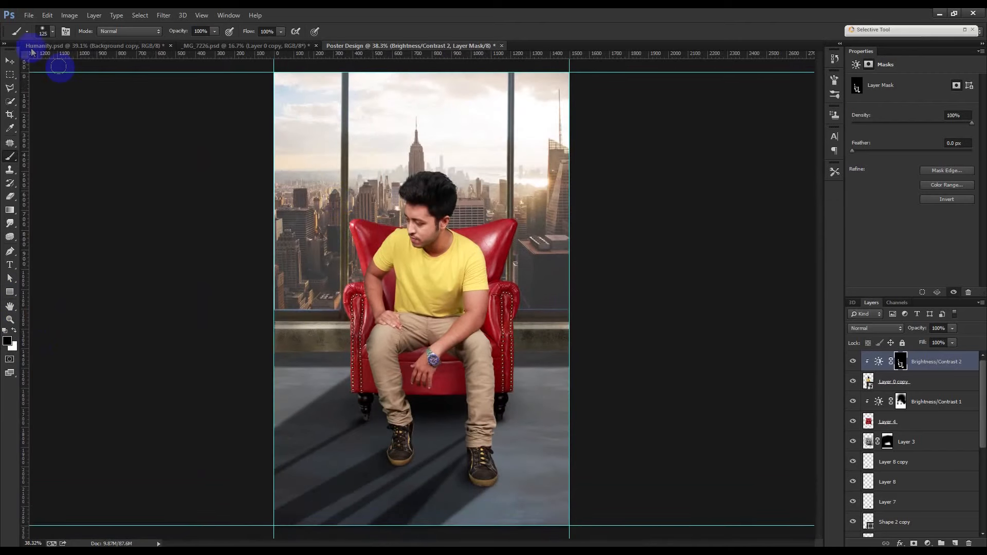
Step: Compare the man's shading with the finished Humanity.psd poster and return to the Poster Design document
click(12, 61)
scroll(455, 185, down, 1)
key(ctrl+plus)
click(152, 45)
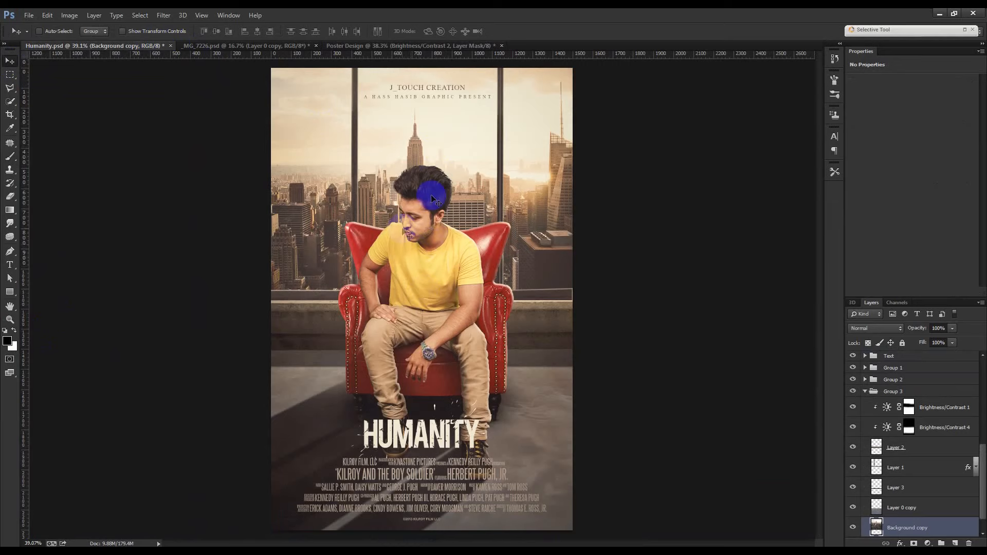
click(448, 47)
scroll(513, 304, up, 1)
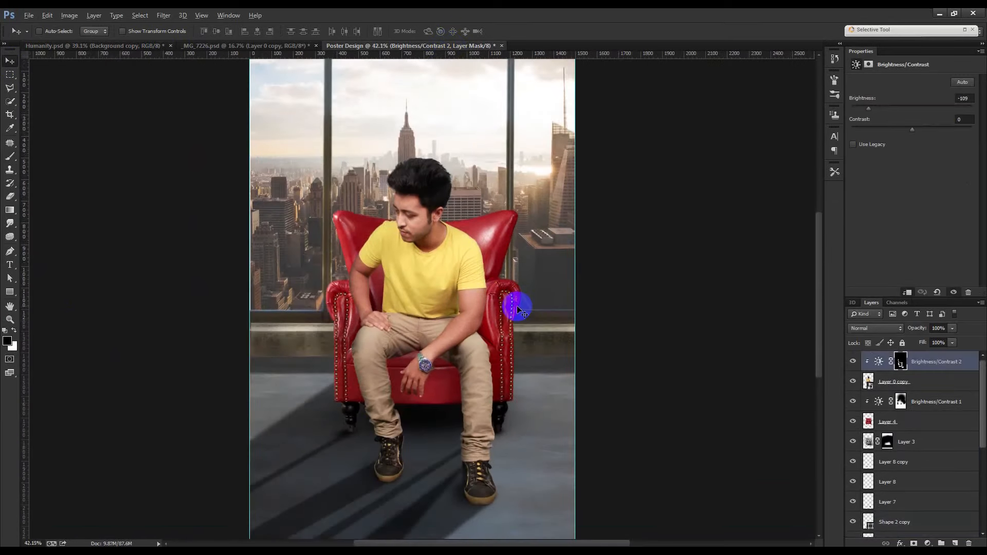
Step: Give Layer 0 copy a softened inner-bevel Bevel & Emboss with angle 36°, altitude 16°, 70% highlight opacity and 0% shadow opacity
click(944, 386)
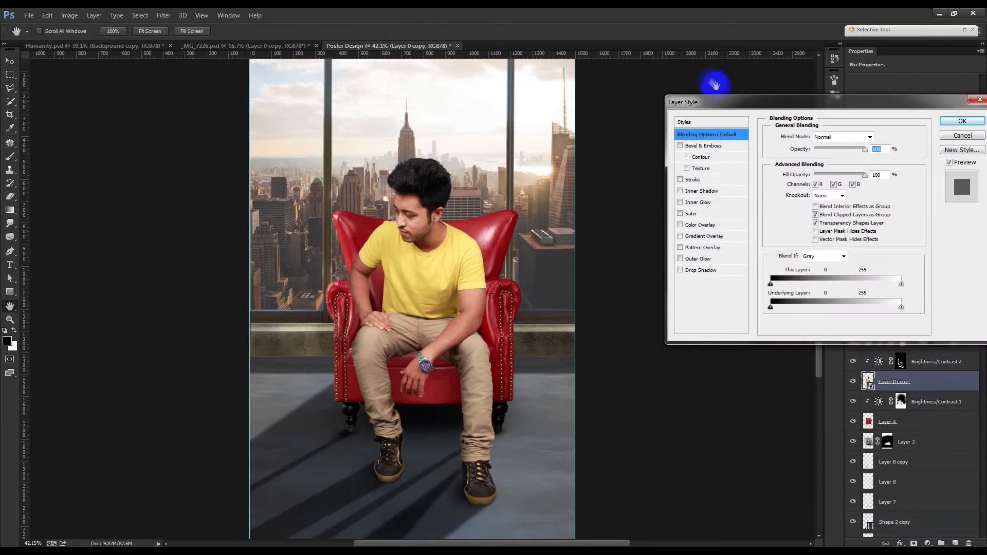
drag(719, 101, 640, 70)
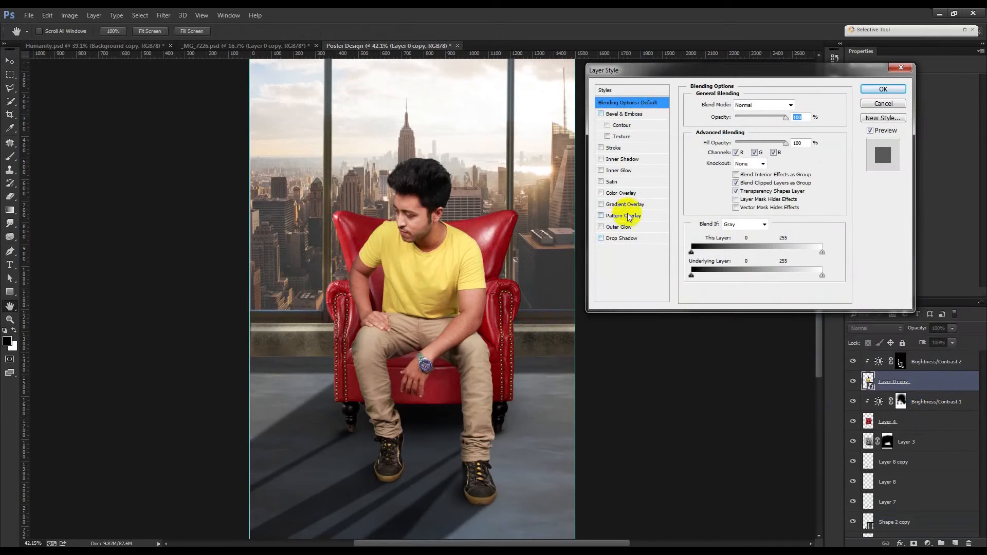
click(626, 115)
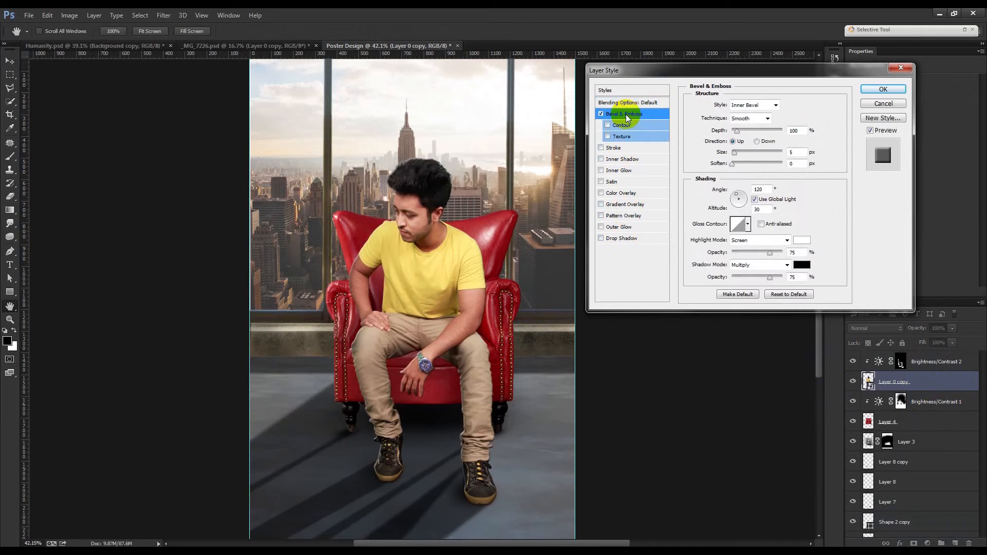
drag(769, 280, 597, 275)
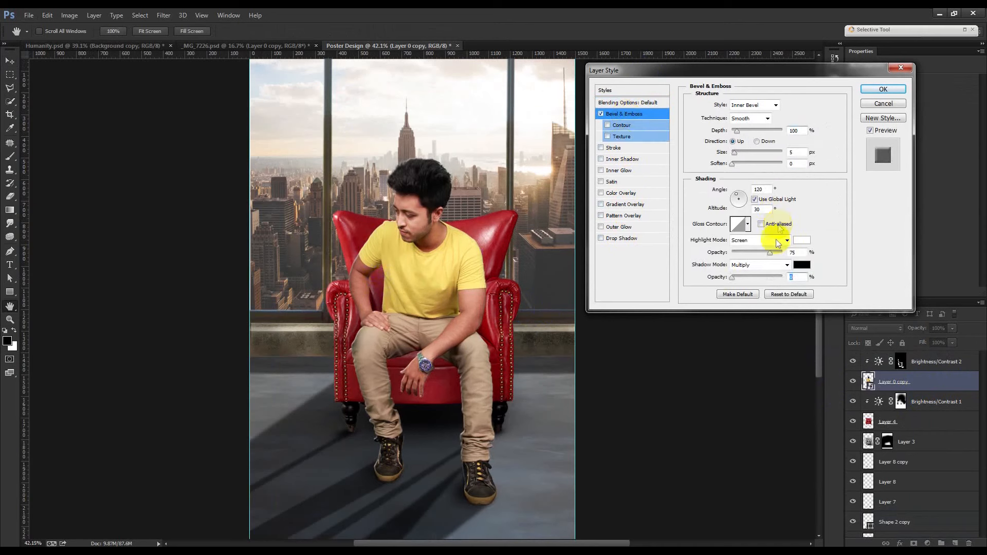
drag(742, 198, 746, 199)
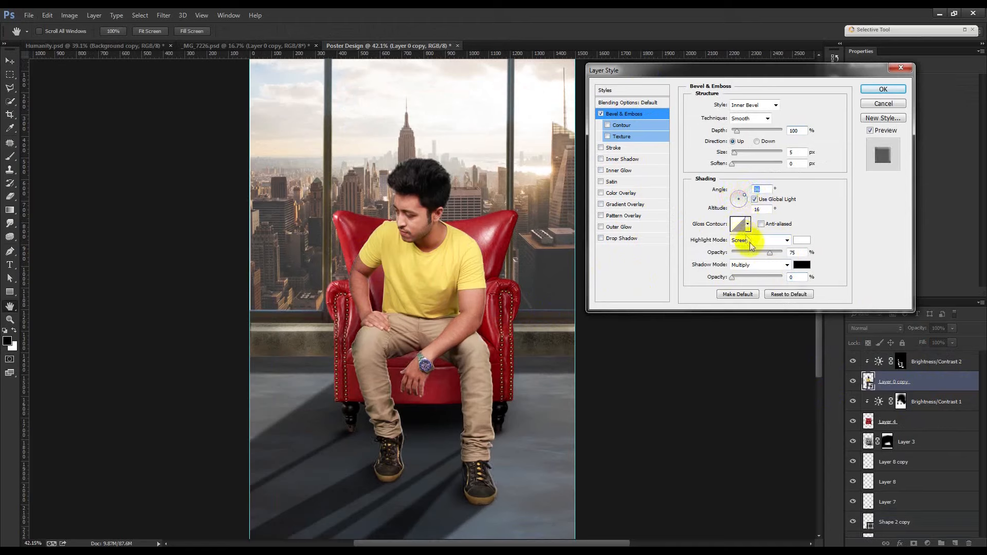
drag(770, 256, 768, 254)
click(742, 167)
drag(746, 168, 758, 169)
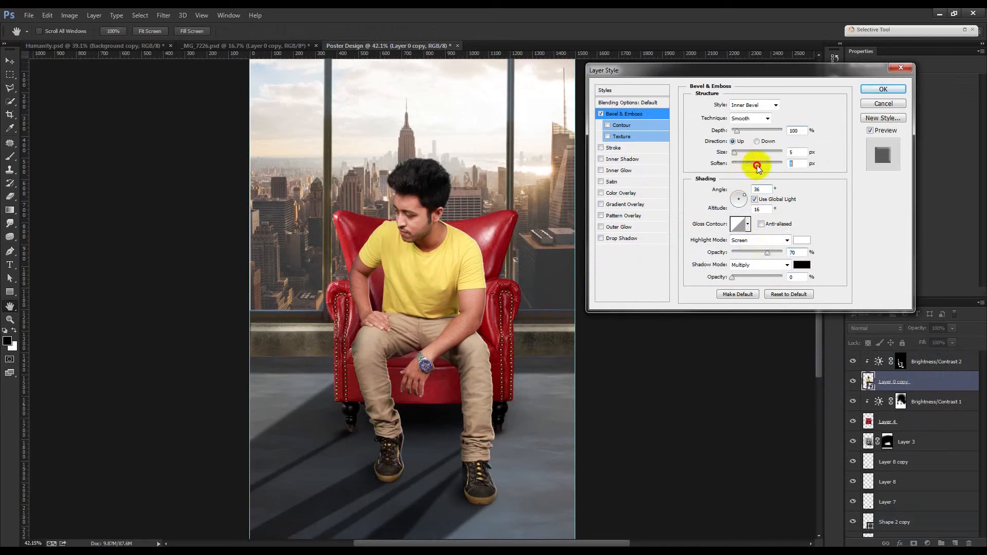
click(883, 89)
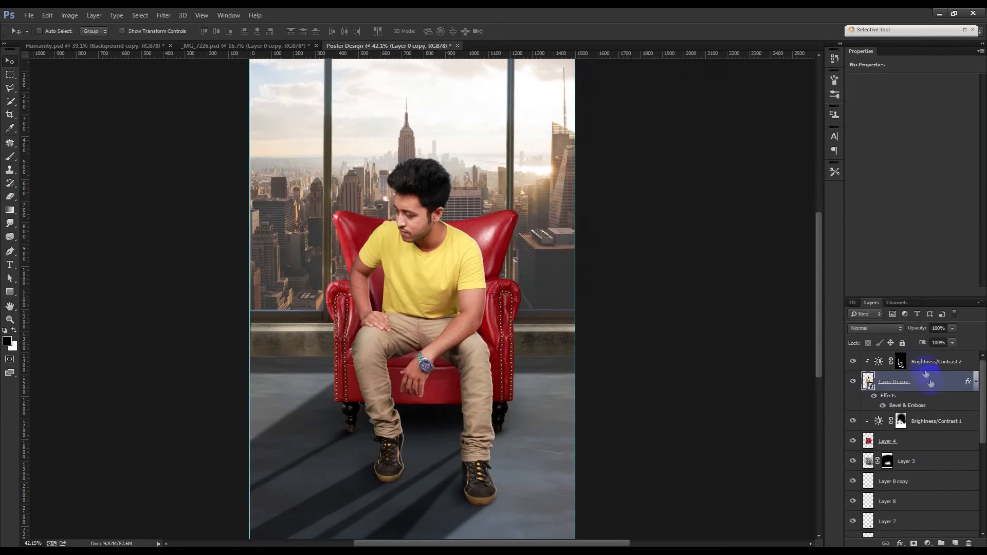
Step: Copy the man's Bevel & Emboss effect onto the chair's Layer 4 and collapse both layers' effect lists
drag(967, 385, 962, 441)
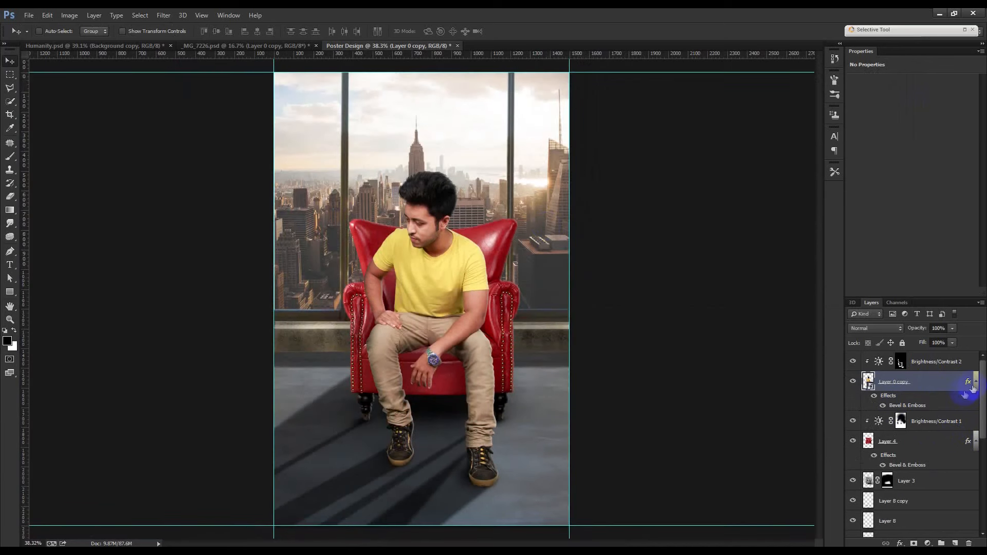
click(975, 381)
click(975, 420)
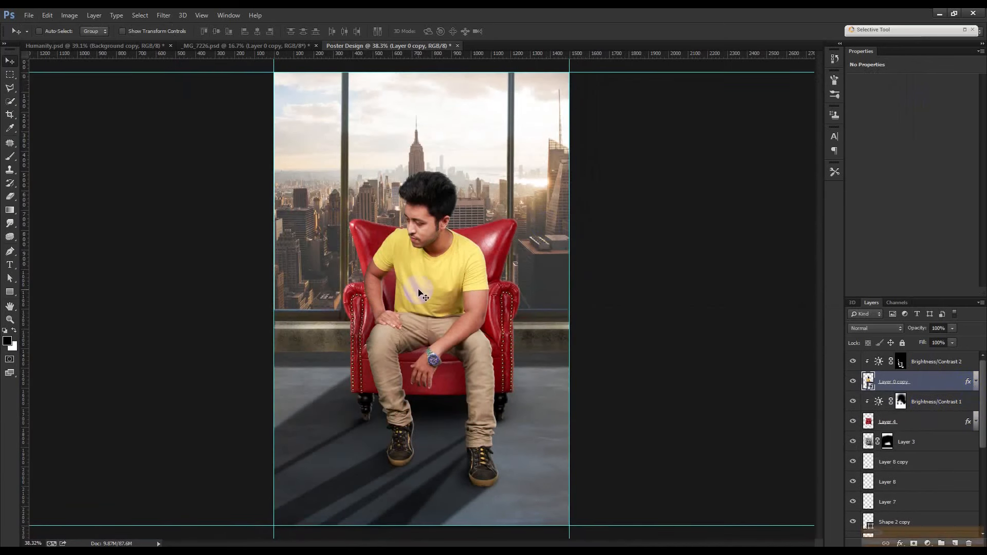
Step: Add a Brightness/Contrast adjustment above Brightness/Contrast 1, clipped to the chair, with brightness 65 and a black mask
click(931, 402)
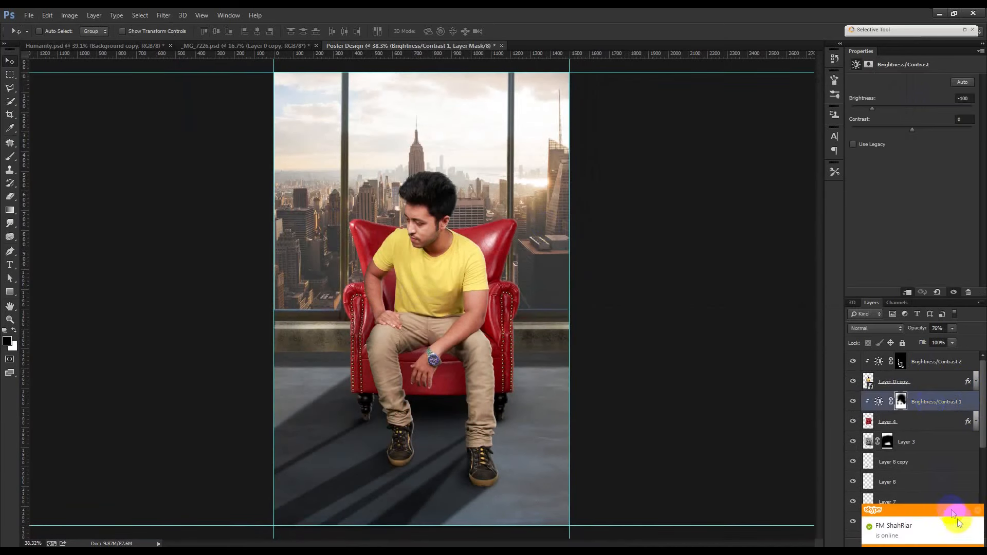
click(928, 543)
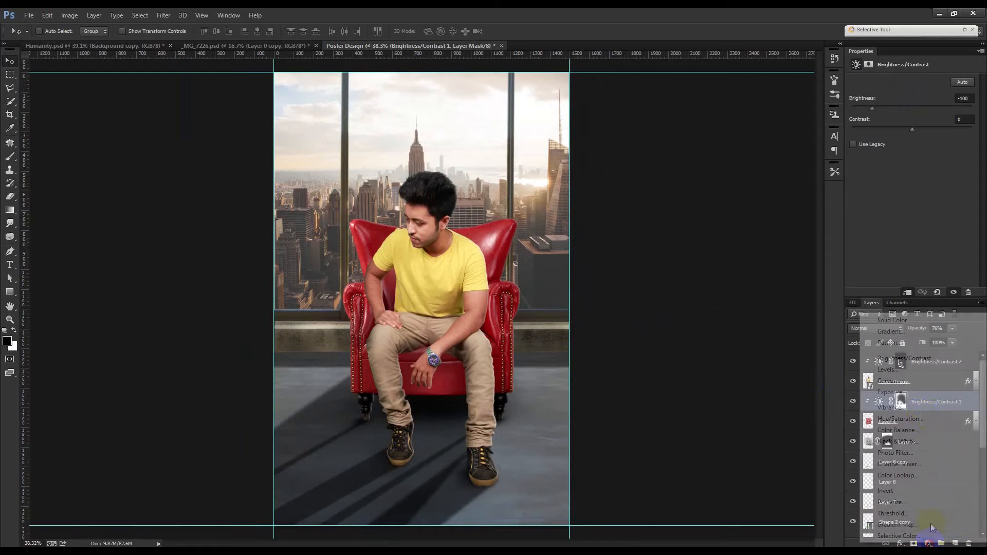
click(905, 358)
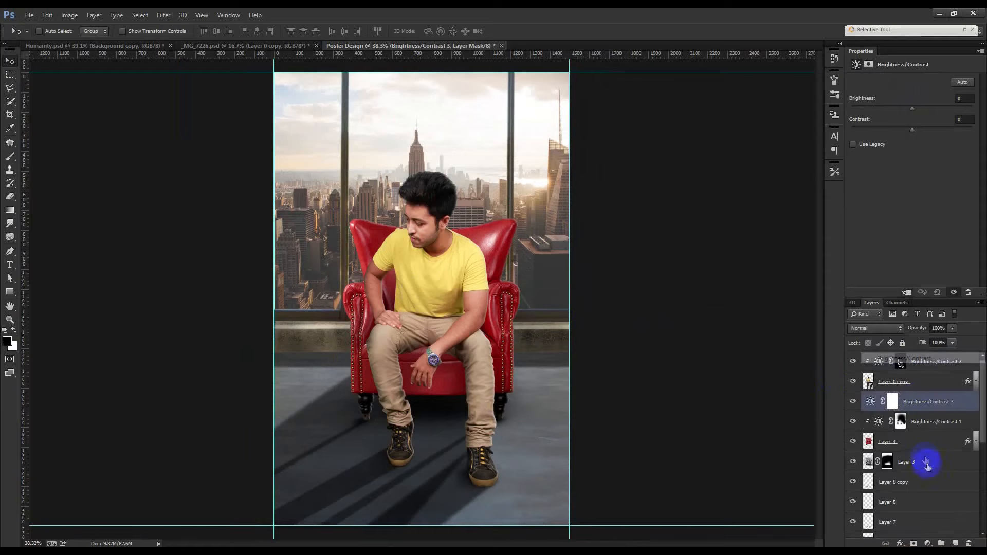
alt+click(932, 409)
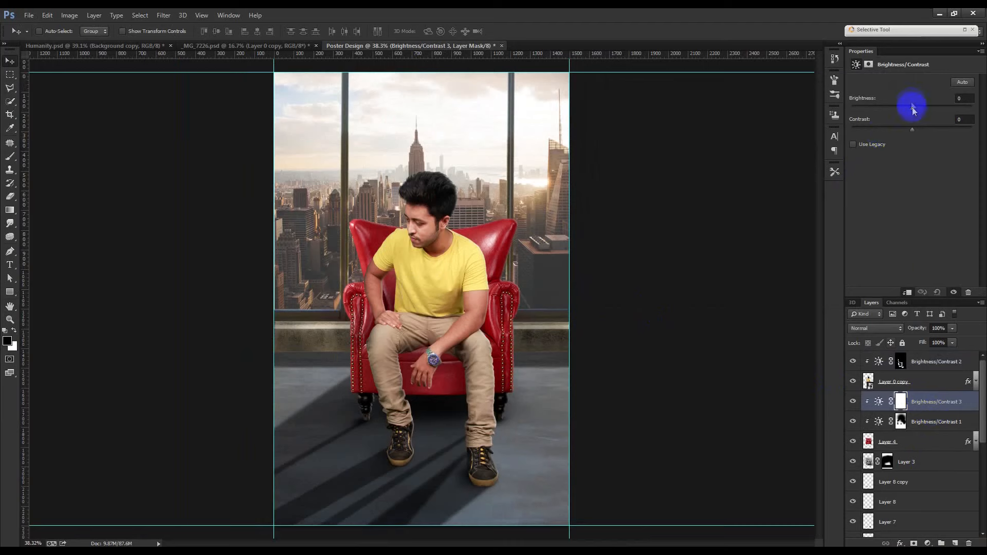
drag(920, 108, 931, 110)
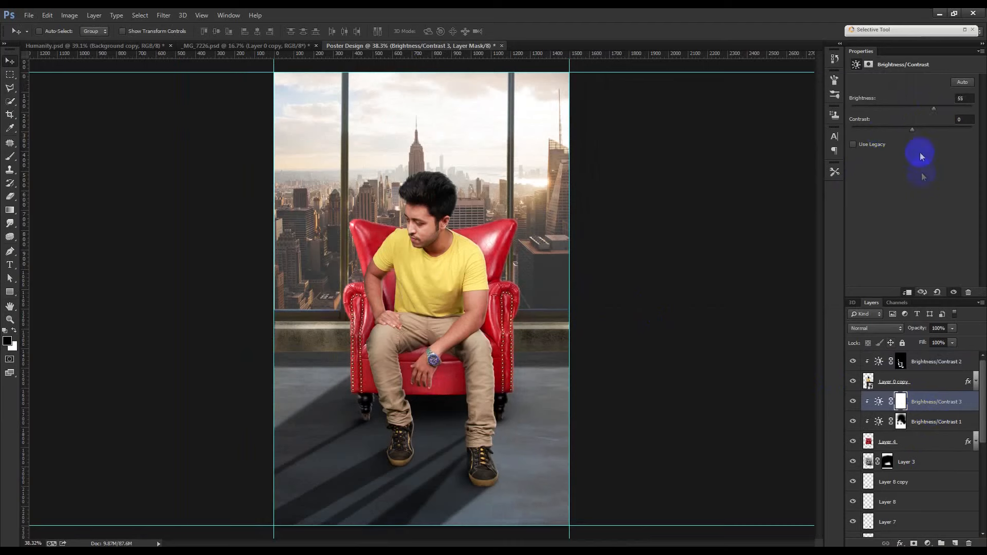
click(891, 389)
drag(900, 404, 892, 364)
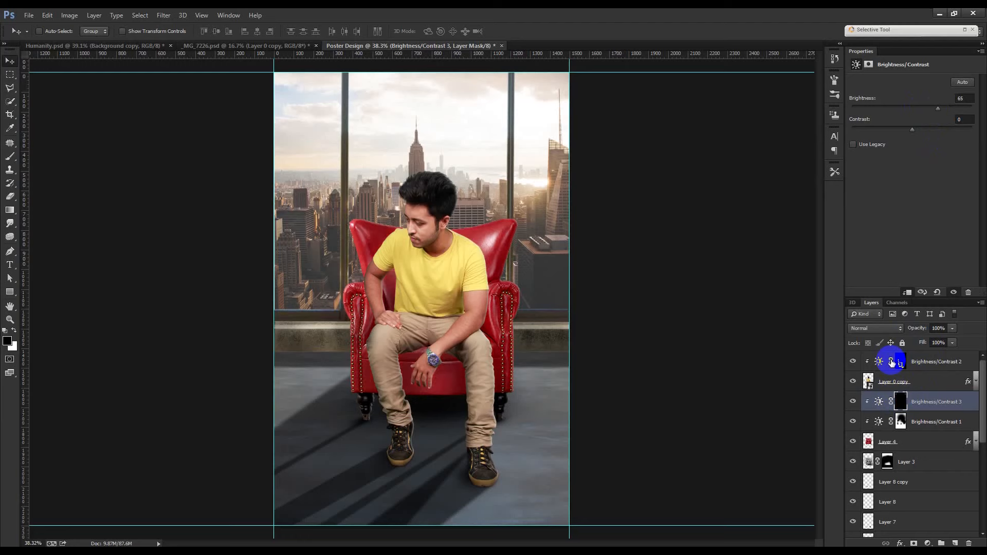
Step: Paint white on the Brightness/Contrast 3 mask along the chair's outer edges to reveal the brightening as rim light
scroll(571, 229, up, 2)
click(10, 156)
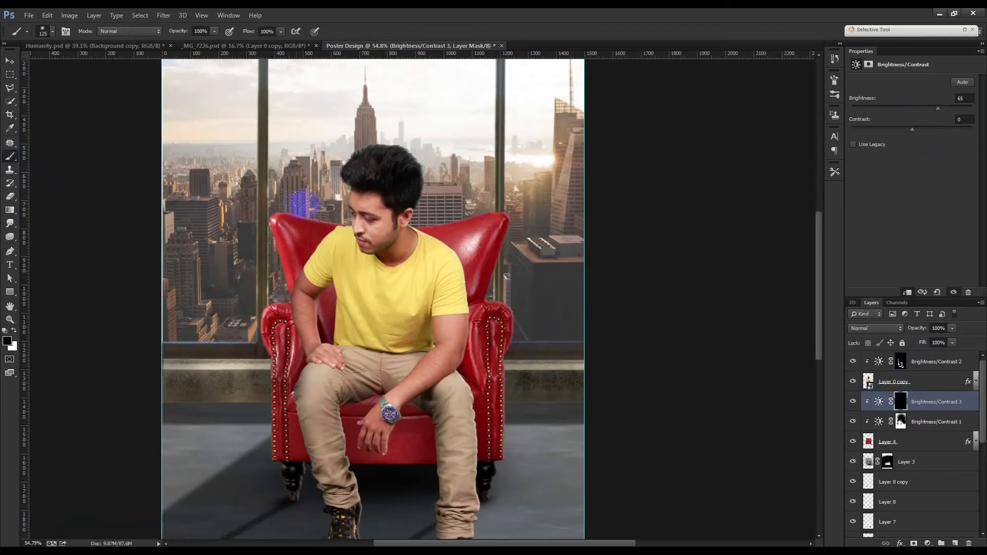
click(15, 331)
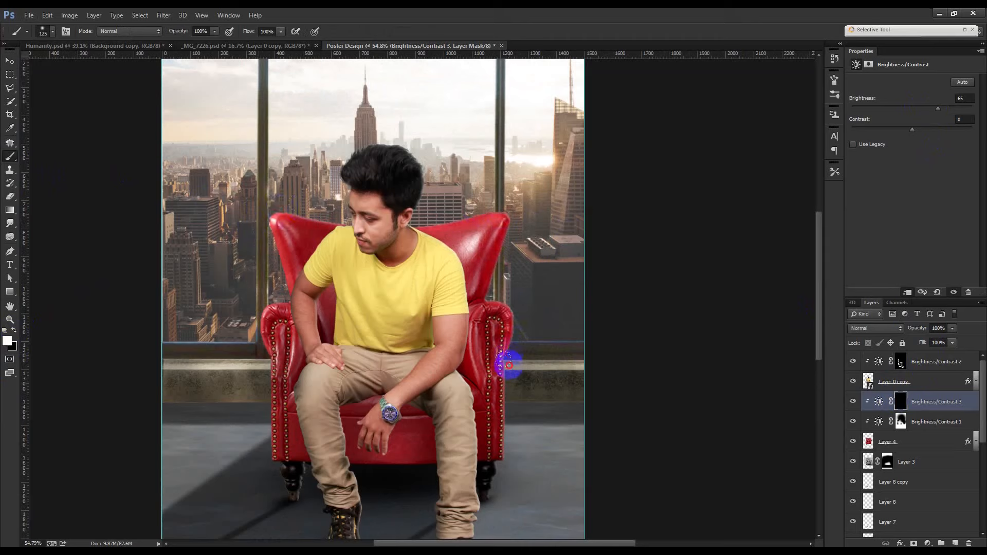
mouse_move(243, 445)
mouse_down()
mouse_move(250, 340)
mouse_move(266, 308)
mouse_move(282, 326)
mouse_up()
scroll(407, 409, down, 4)
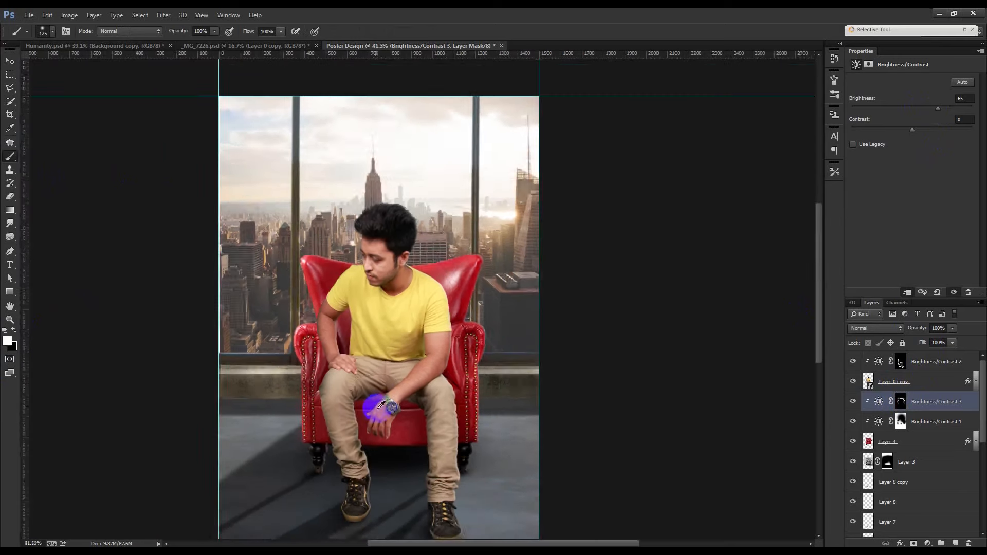
click(10, 61)
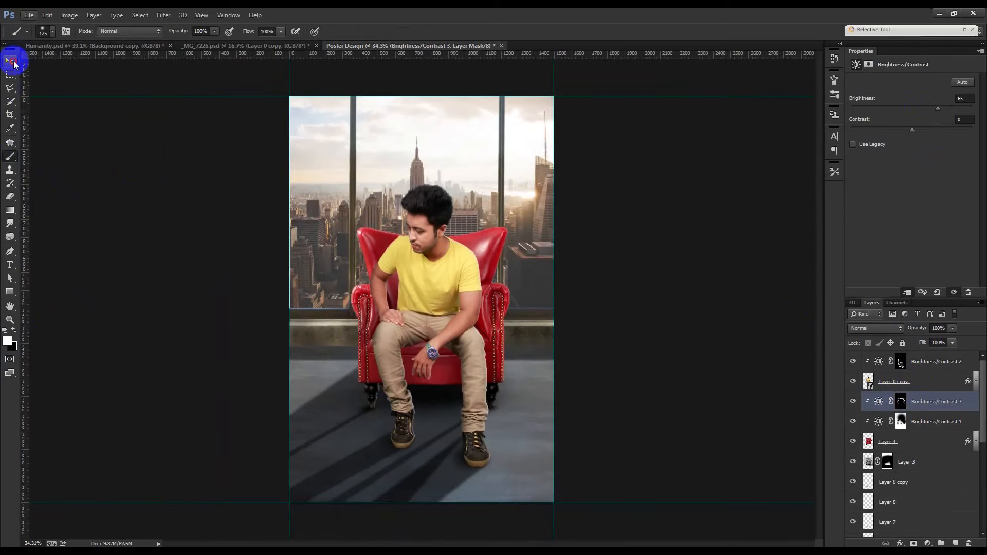
Step: Add a new layer above Brightness/Contrast 3 and clip it to the chair
scroll(449, 355, up, 4)
scroll(447, 391, up, 2)
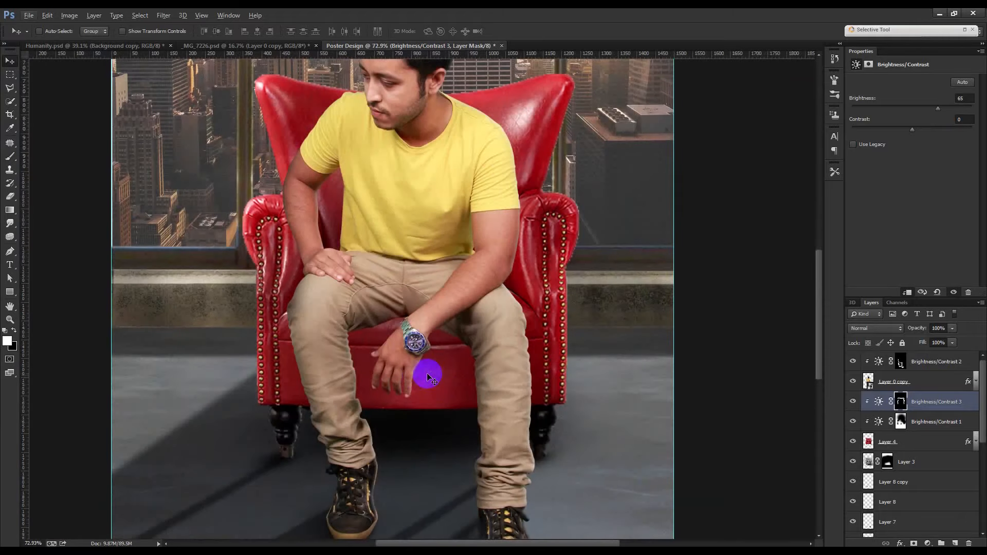
click(920, 442)
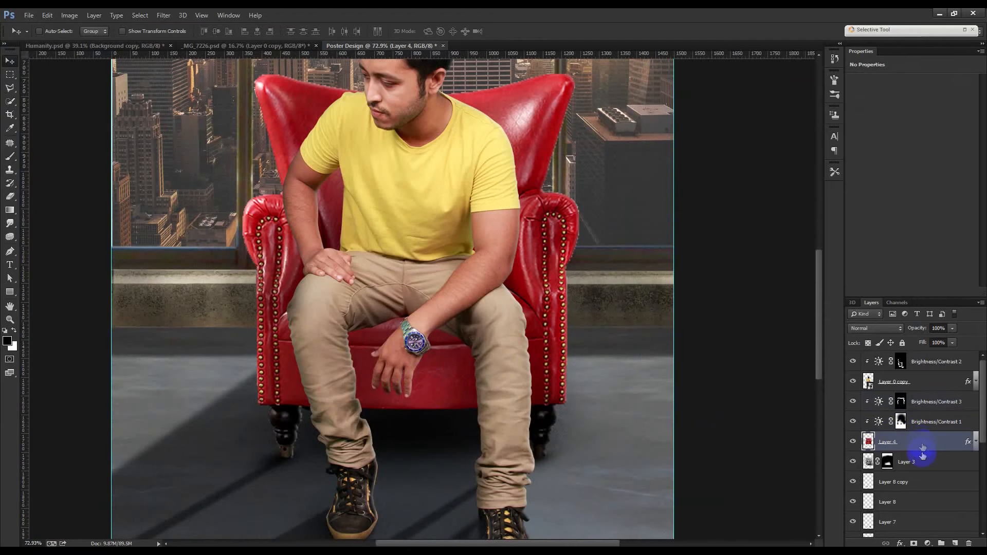
click(926, 402)
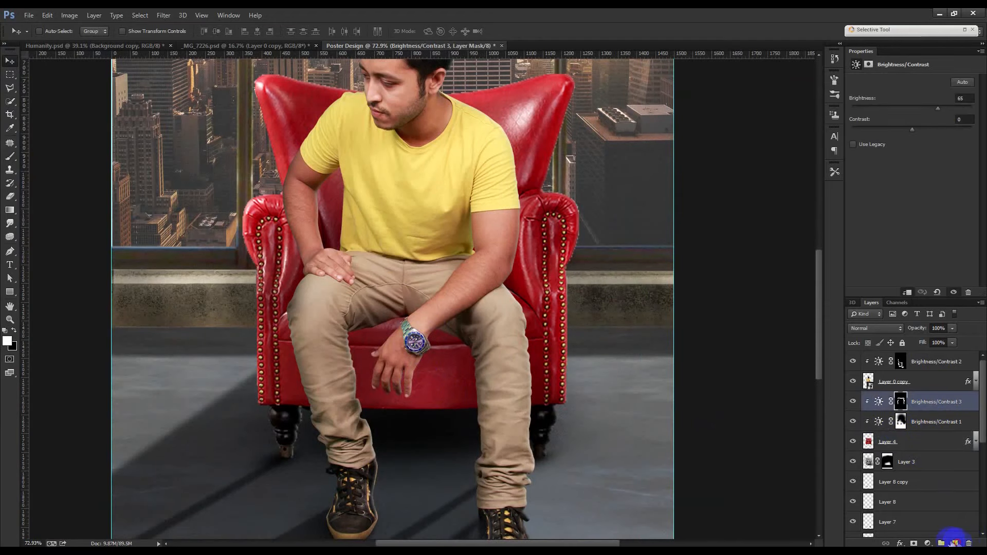
click(954, 542)
drag(921, 407, 885, 461)
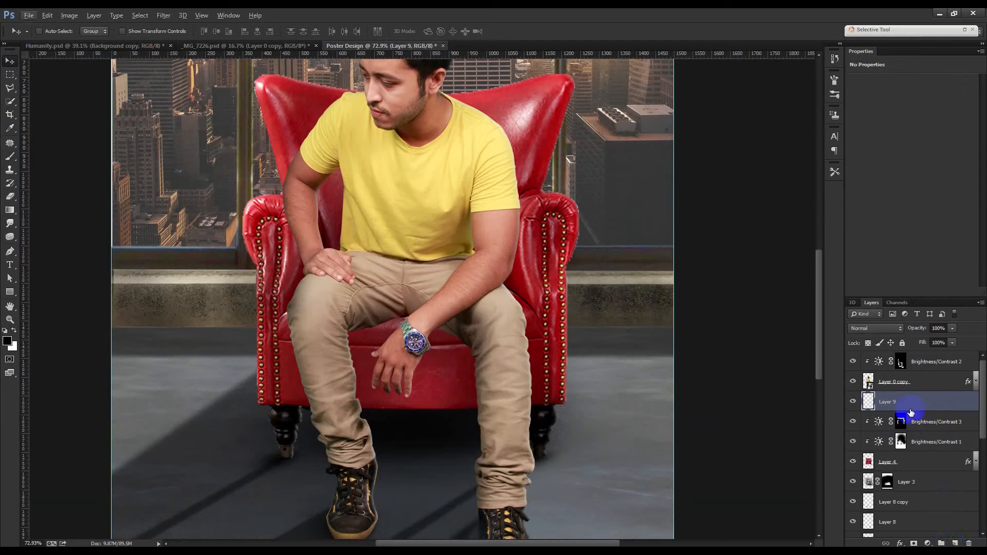
right_click(919, 407)
click(848, 264)
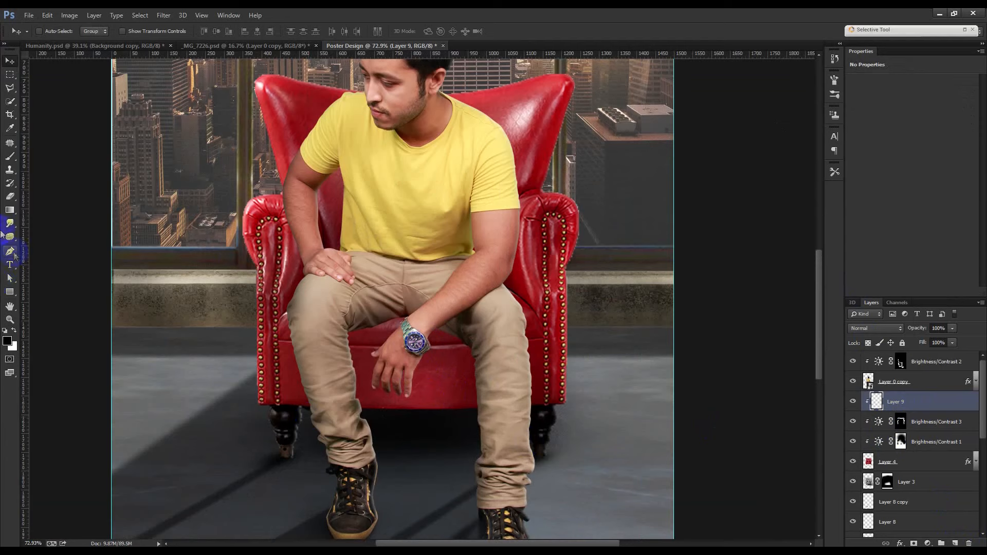
Step: Brush black shadow onto the chair's seat front between the man's legs and set the layer's opacity to 57%
click(10, 158)
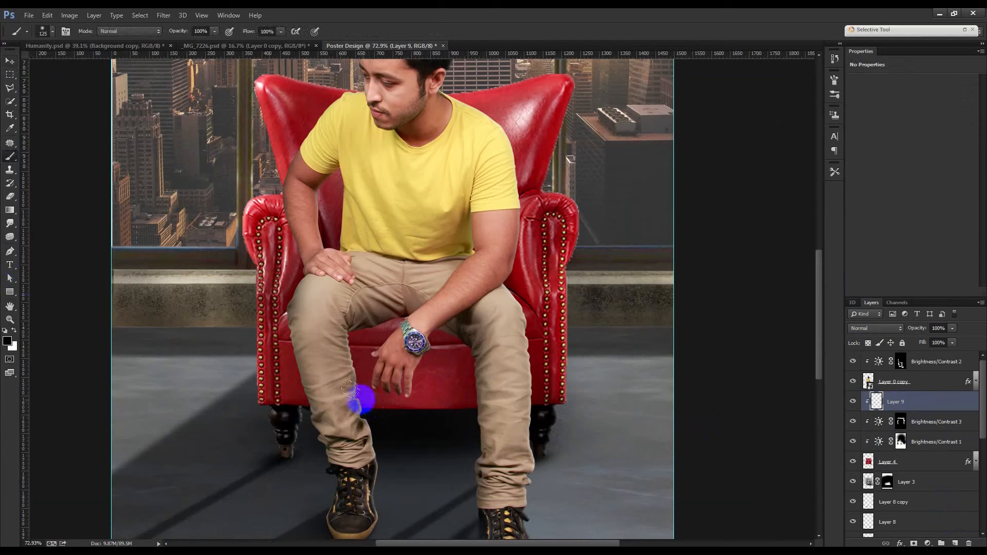
mouse_move(342, 381)
mouse_down()
mouse_move(329, 327)
mouse_move(362, 303)
mouse_move(414, 293)
mouse_move(496, 420)
mouse_move(332, 392)
mouse_move(368, 436)
mouse_move(357, 404)
mouse_move(385, 455)
mouse_up()
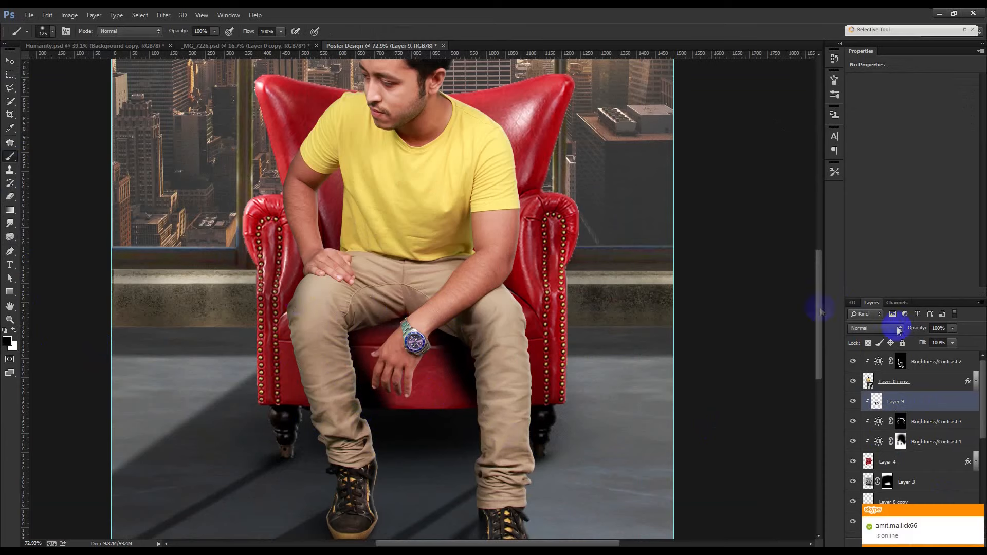
drag(920, 332, 892, 329)
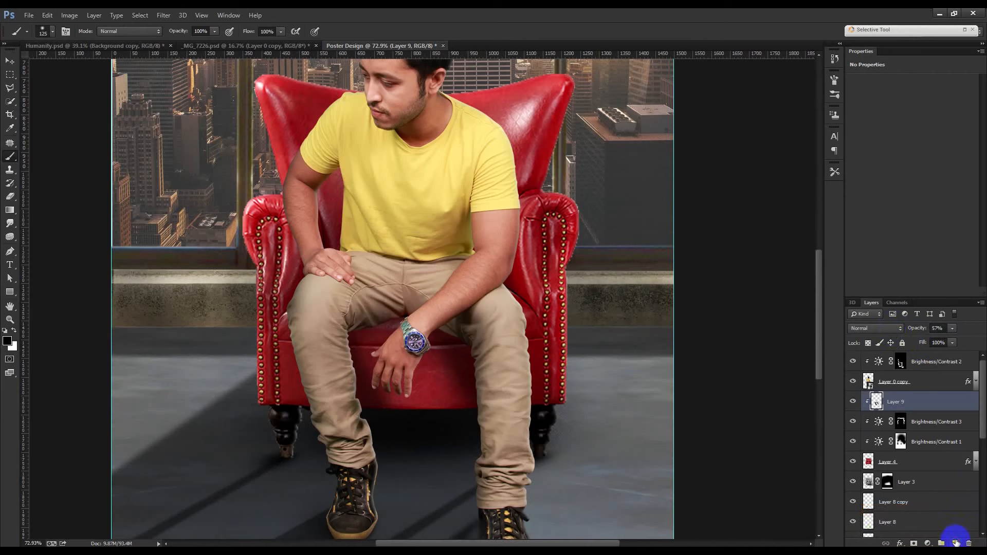
Step: Add another clipped layer above Layer 9 and brush black shadows onto the chair around the man's thighs and legs
click(955, 543)
alt+click(915, 411)
drag(438, 334, 437, 329)
drag(309, 292, 345, 285)
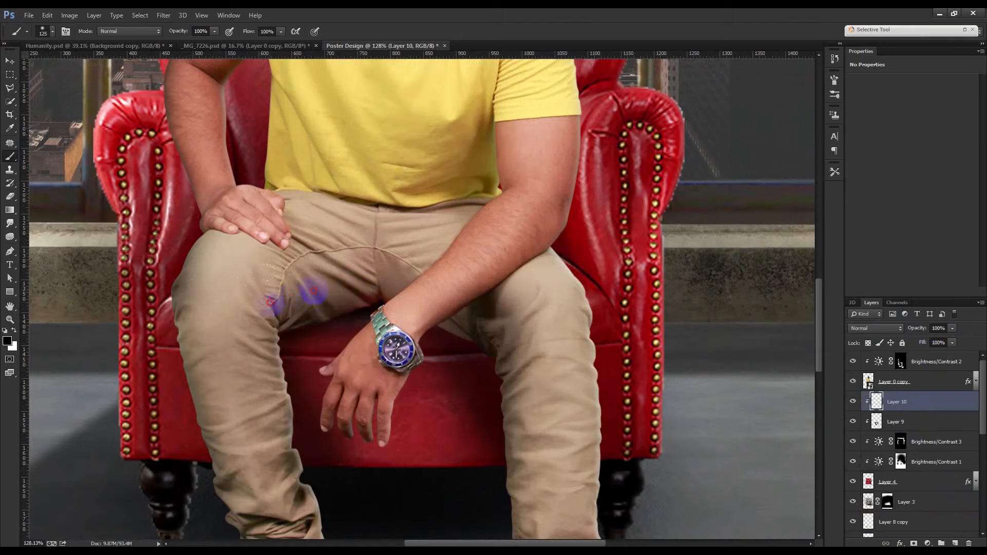
mouse_move(404, 285)
mouse_down()
mouse_move(458, 308)
mouse_move(412, 278)
mouse_move(326, 256)
mouse_move(496, 324)
mouse_move(352, 302)
mouse_move(165, 337)
mouse_move(303, 309)
mouse_move(280, 303)
mouse_move(268, 284)
mouse_up()
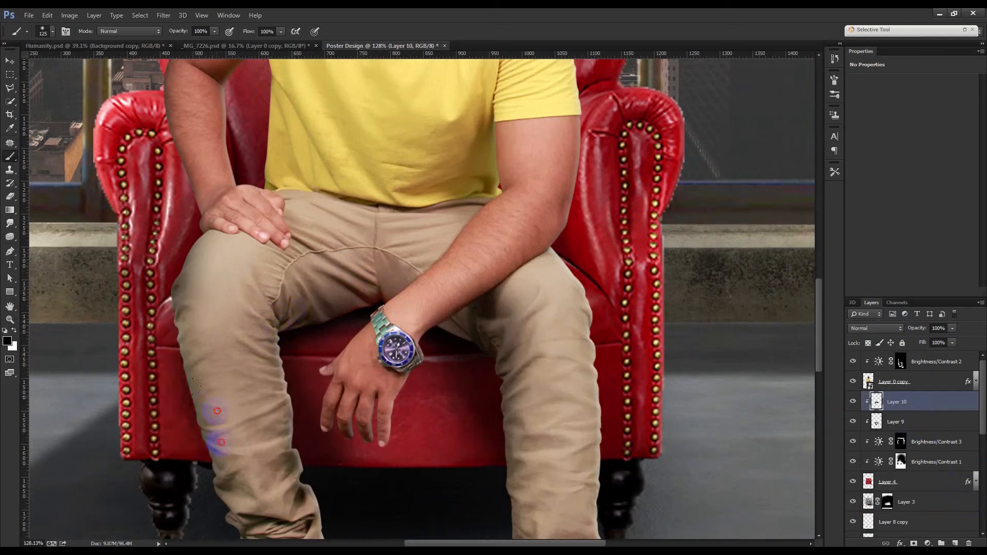
drag(195, 387, 230, 470)
mouse_move(260, 280)
mouse_down()
mouse_move(474, 369)
mouse_move(400, 377)
mouse_move(523, 420)
mouse_up()
scroll(537, 414, down, 3)
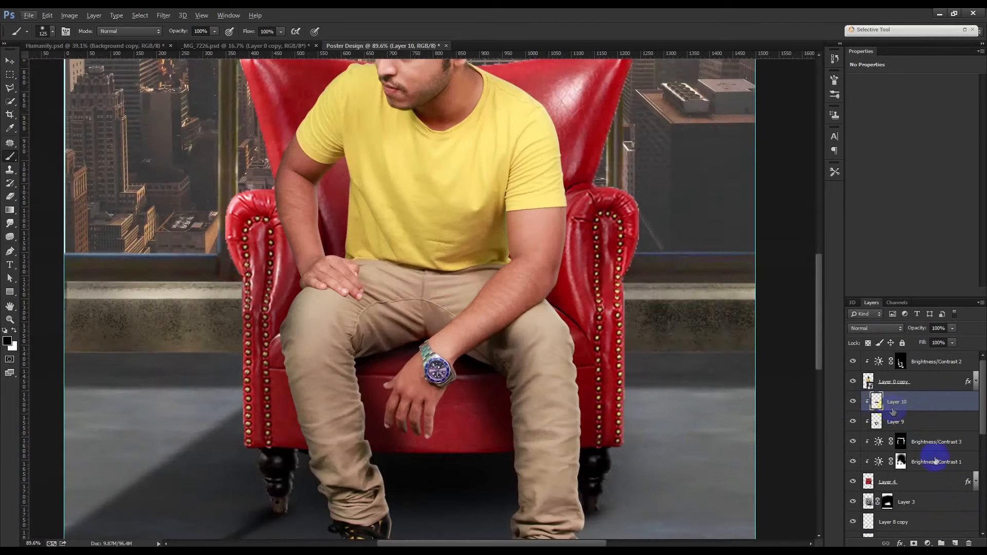
Step: Add a third clipped shadow layer above Layer 10 and set its opacity to 22%
click(955, 544)
alt+click(902, 408)
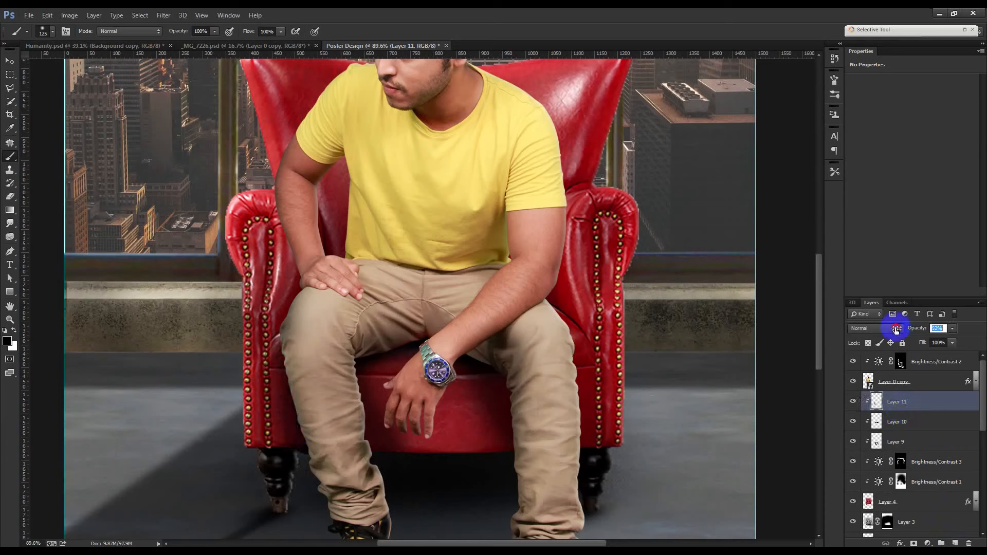
drag(892, 326, 877, 326)
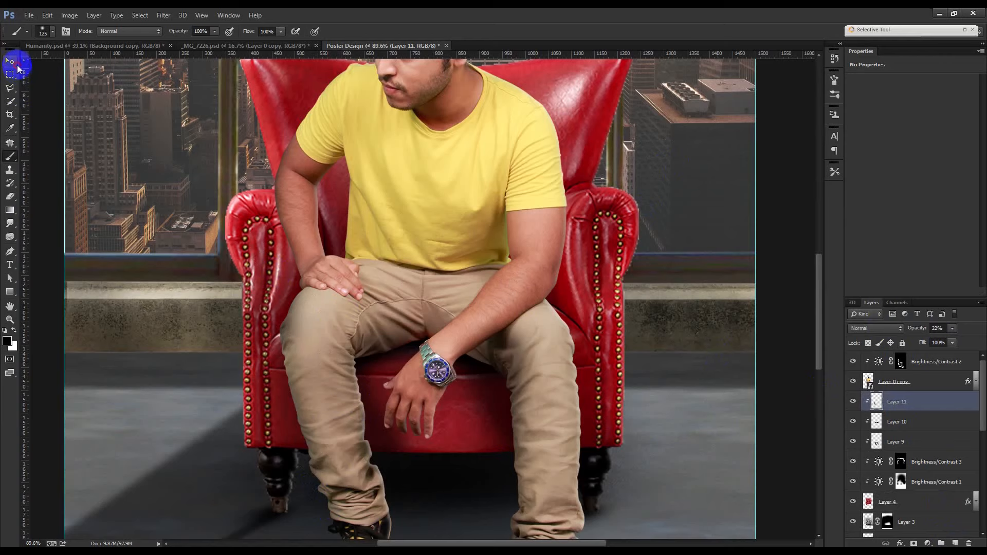
Step: Soften the chair shadows by setting Layer 10's opacity to 78% and Layer 9's opacity to 44%
click(10, 61)
key(ctrl+0)
scroll(427, 323, down, 2)
scroll(427, 322, up, 3)
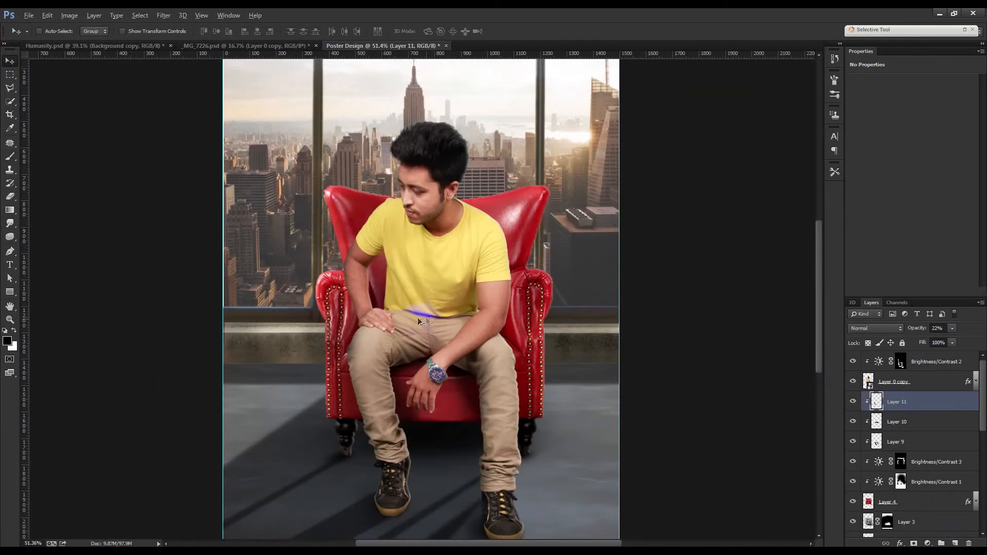
click(937, 420)
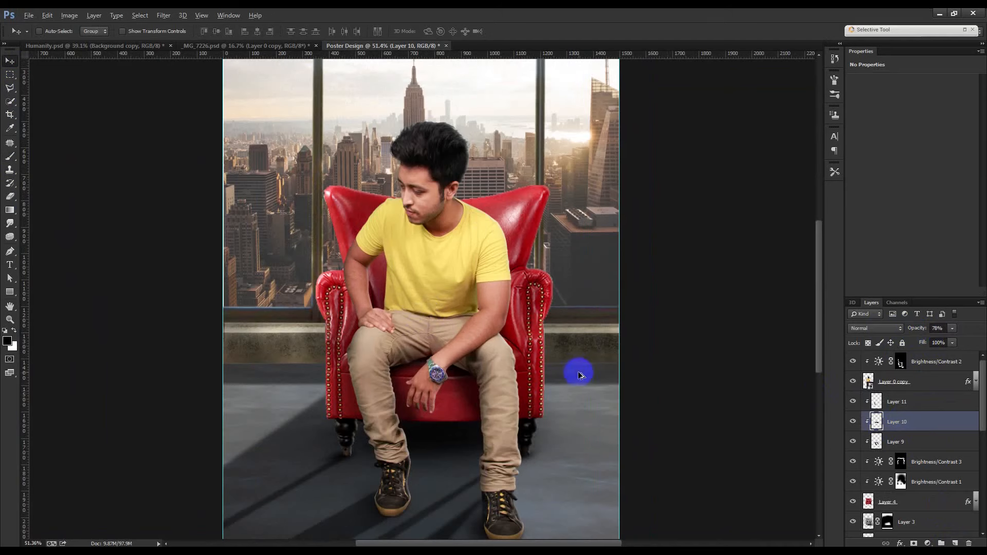
scroll(577, 370, down, 2)
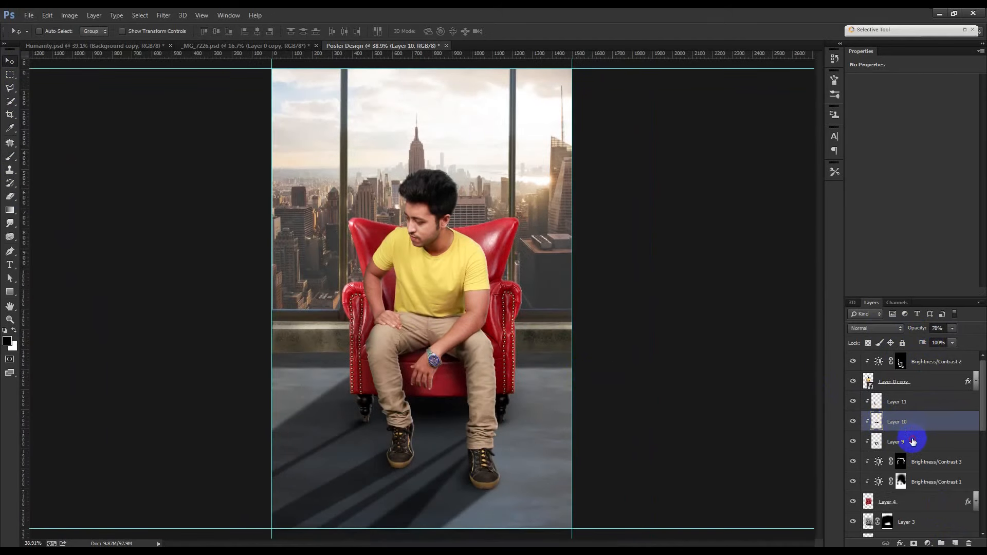
click(913, 442)
drag(908, 331, 909, 330)
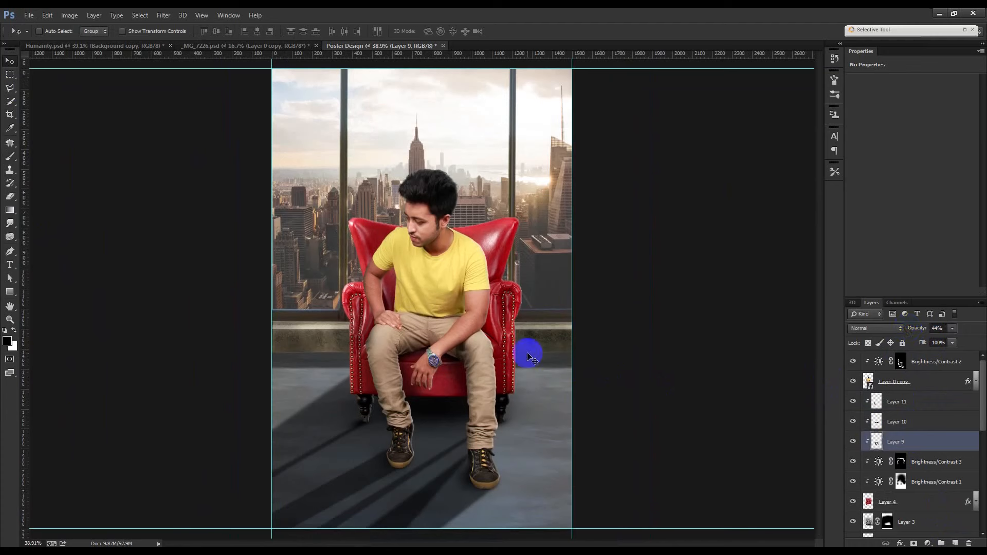
scroll(529, 357, down, 1)
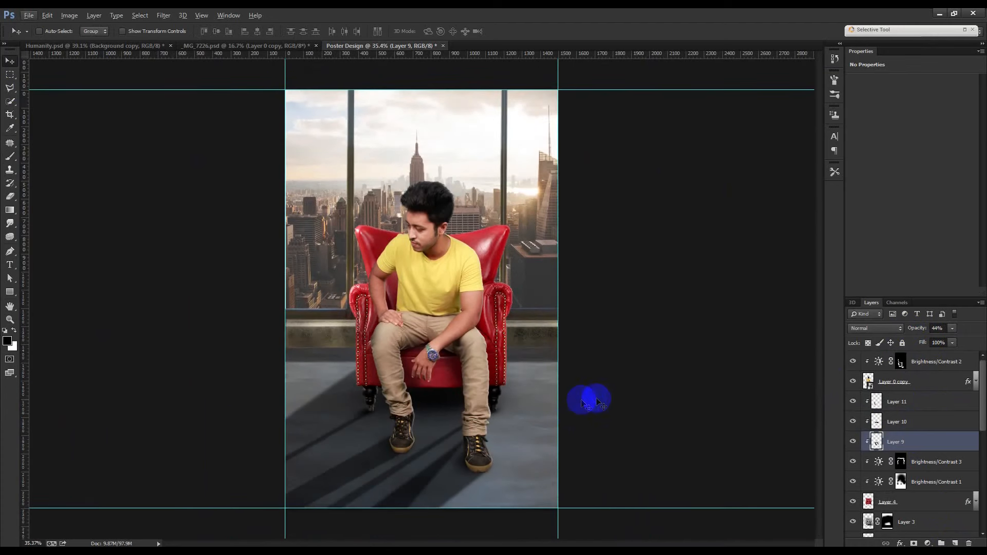
Step: Group all layers from Brightness/Contrast 2 down to Layer 5
click(930, 365)
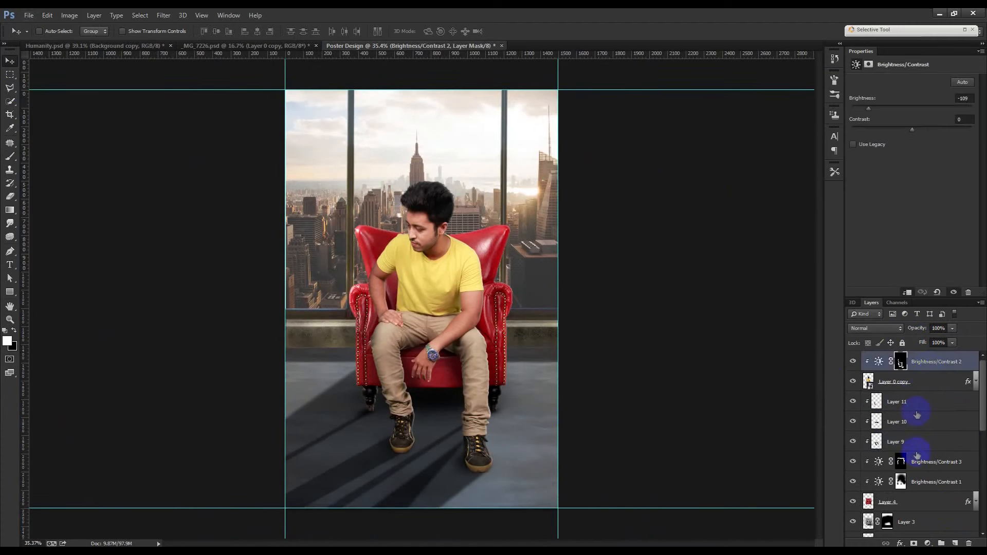
scroll(915, 458, down, 4)
scroll(917, 475, down, 3)
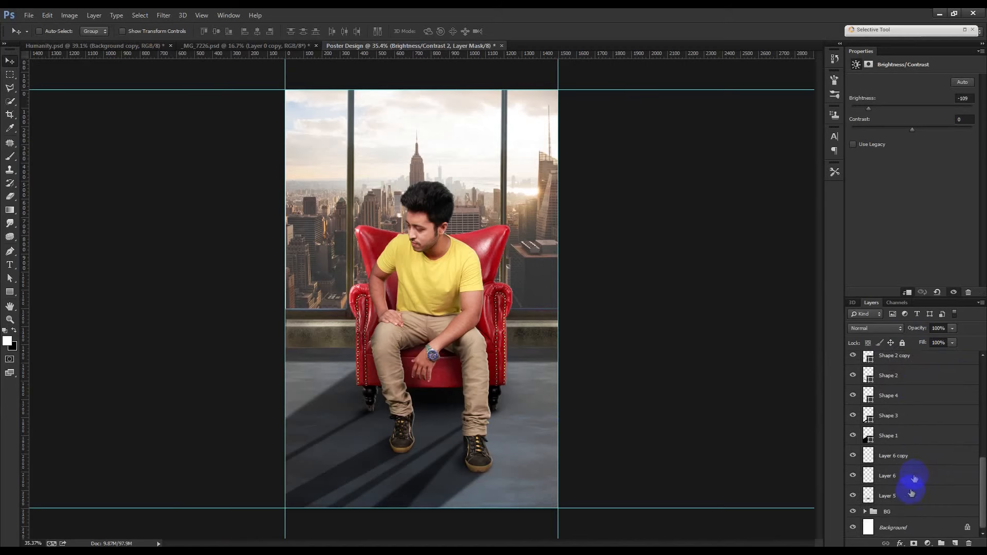
shift+click(911, 495)
key(ctrl+g)
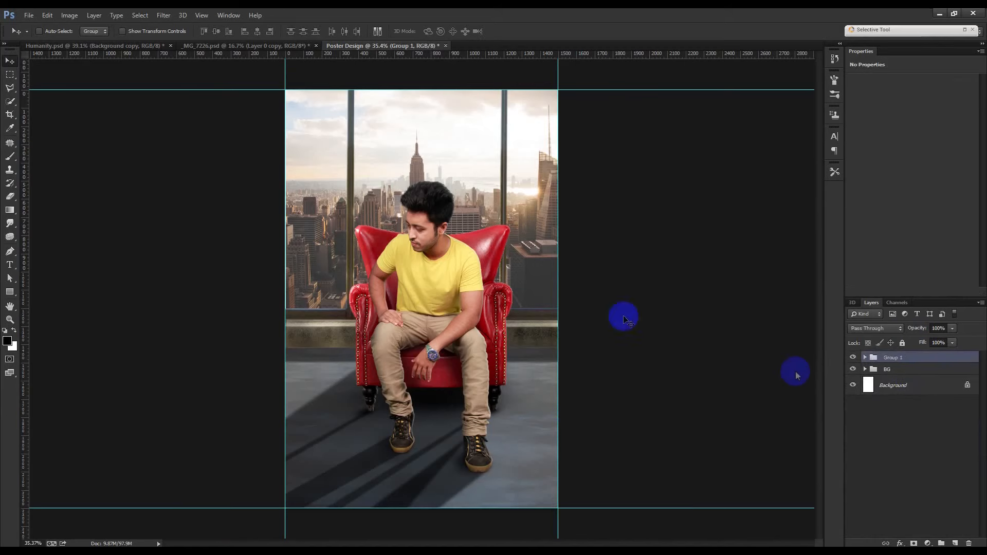
Step: Add a Photo Filter adjustment above Group 1 using Warming Filter (85) at 36% density
scroll(657, 333, up, 1)
click(934, 543)
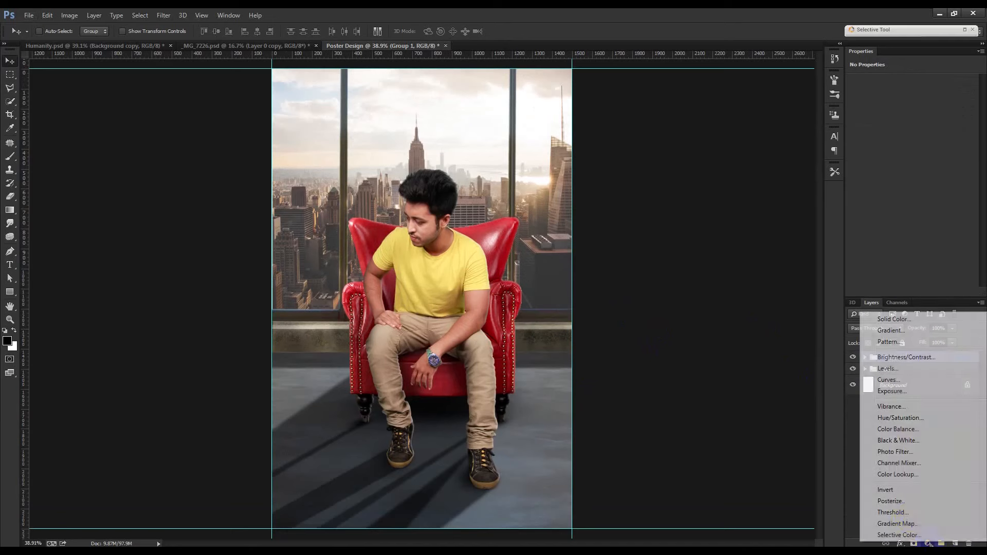
click(908, 452)
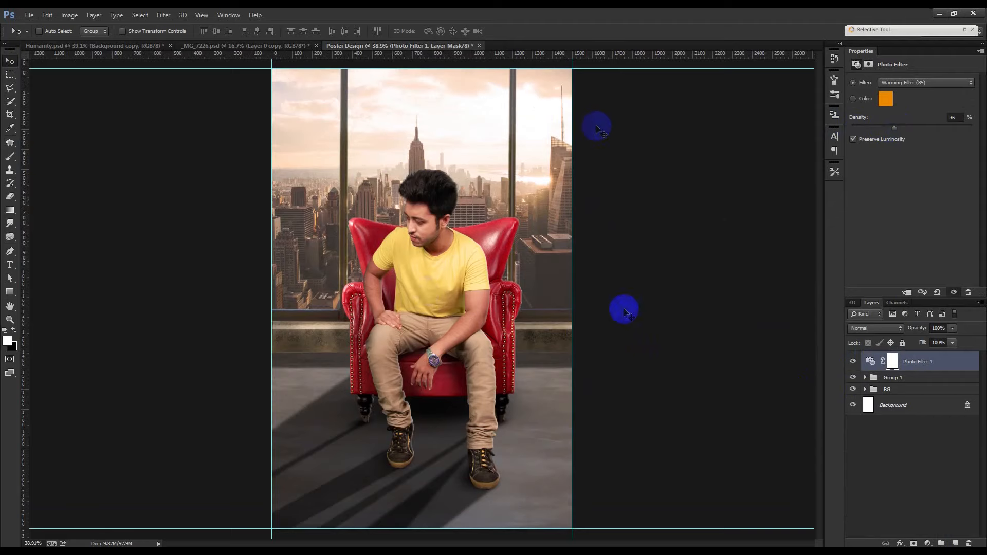
click(927, 543)
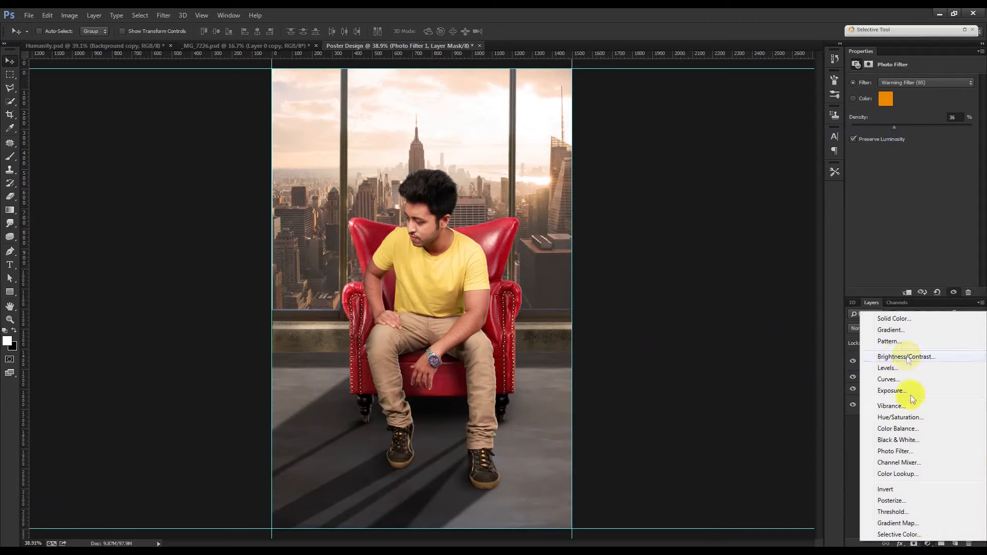
click(891, 330)
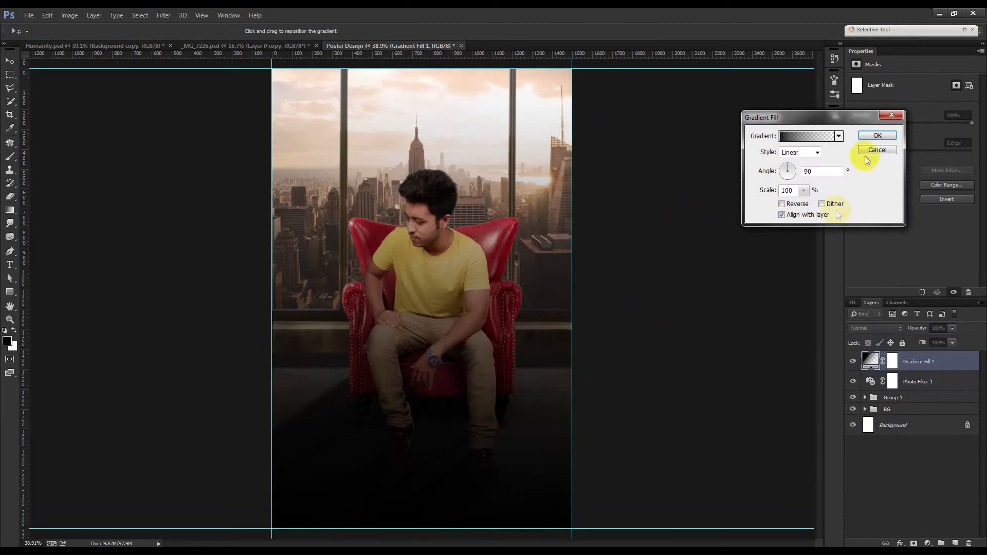
key(Escape)
Step: Add a Gradient Map adjustment above the Photo Filter with the violet-to-orange gradient and 27% opacity
click(927, 544)
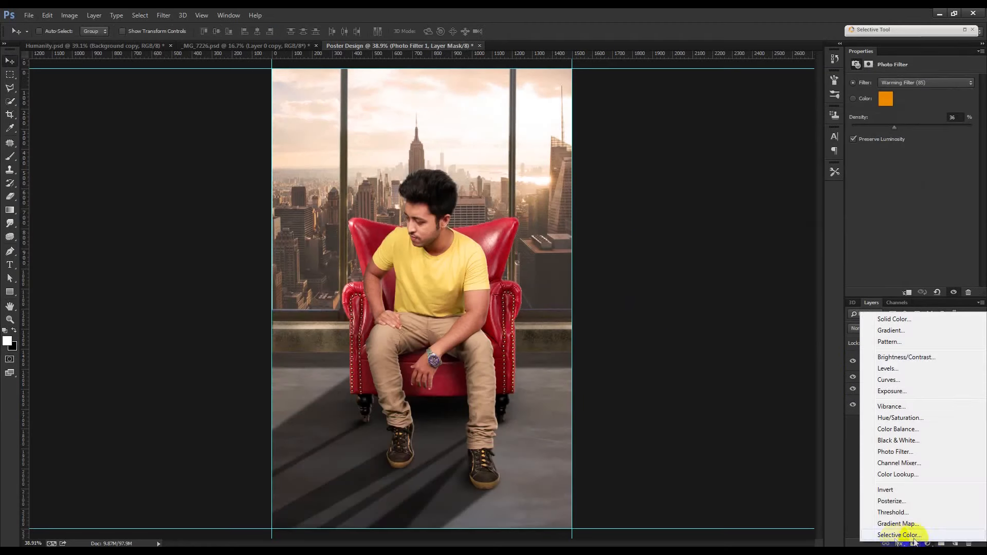
click(897, 524)
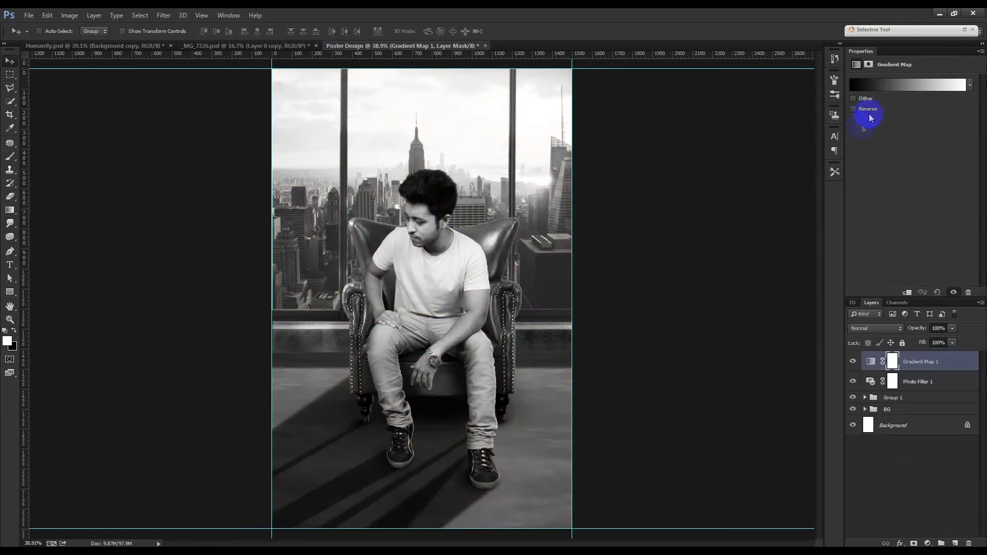
click(970, 84)
click(929, 109)
click(915, 206)
drag(921, 328, 885, 329)
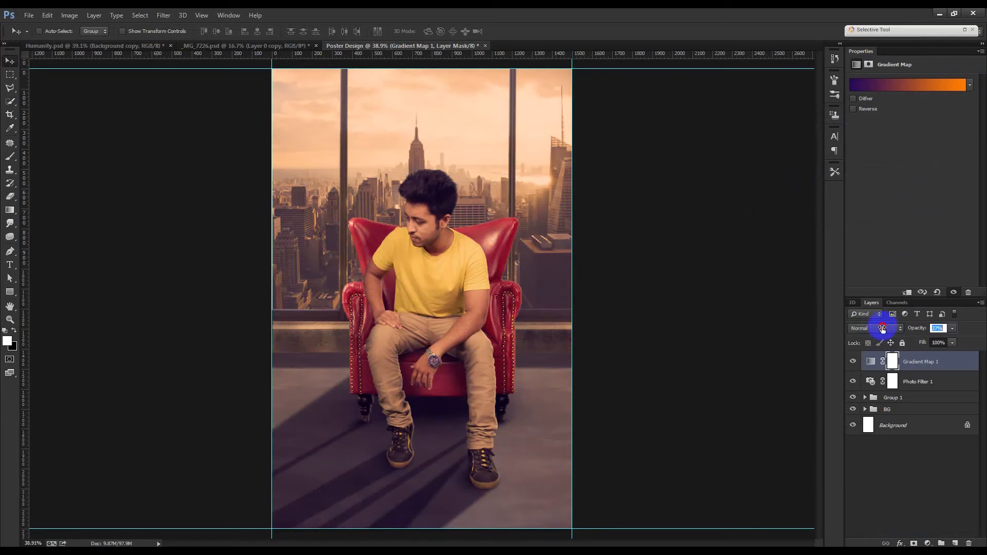
Step: Compare the colour tone with the finished Humanity.psd poster and set the Gradient Map's opacity to 20%
click(118, 47)
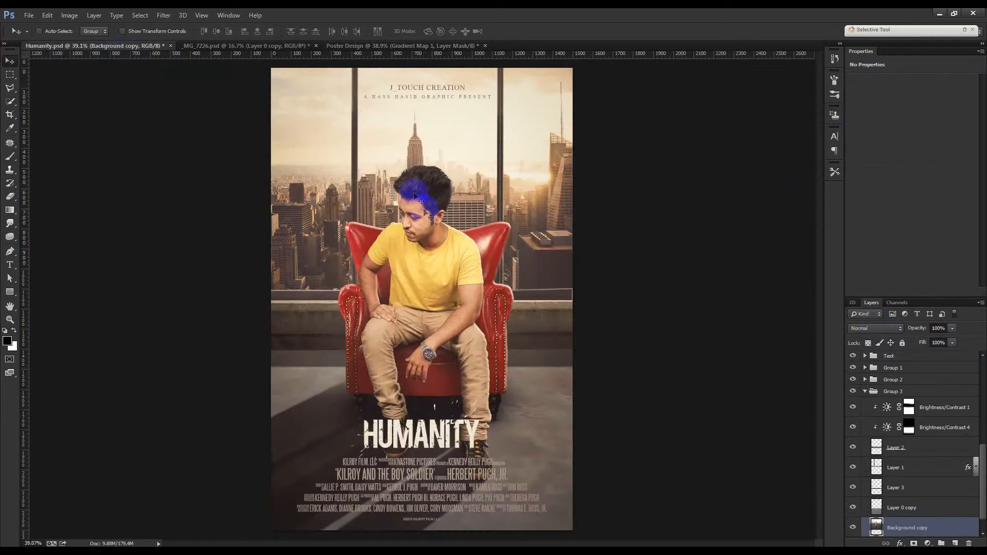
click(456, 48)
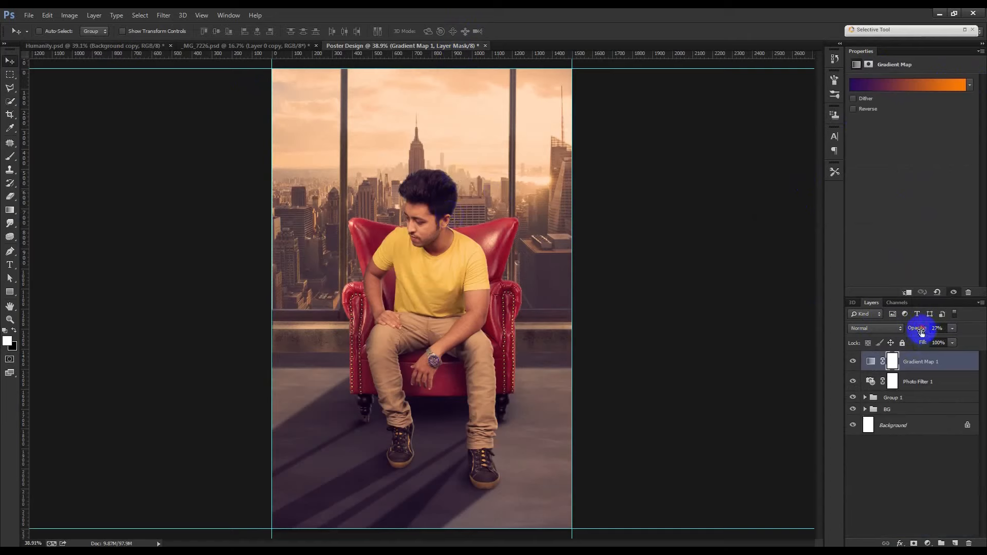
key(Return)
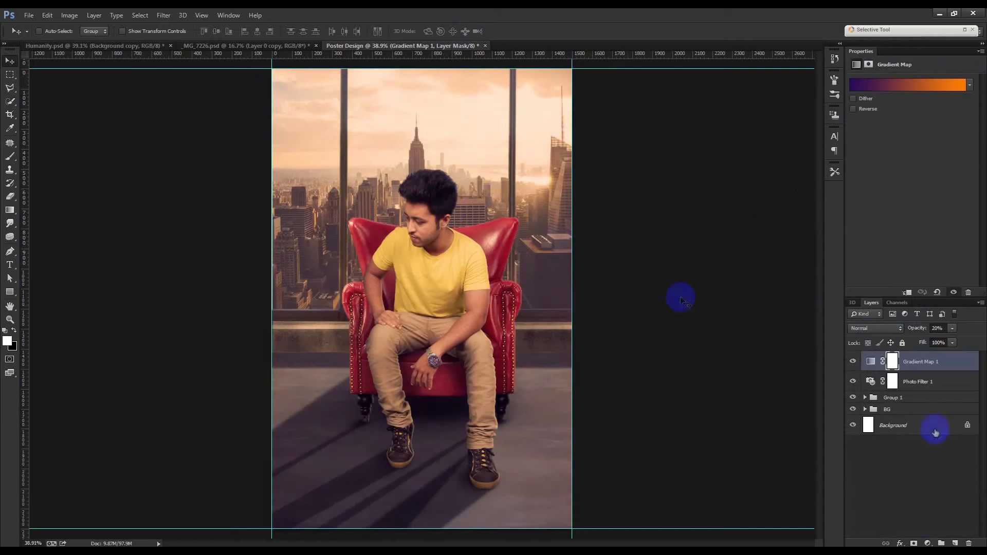
Step: Add a Color Lookup adjustment above the Gradient Map and load the 2Strip.look 3DLUT
click(929, 543)
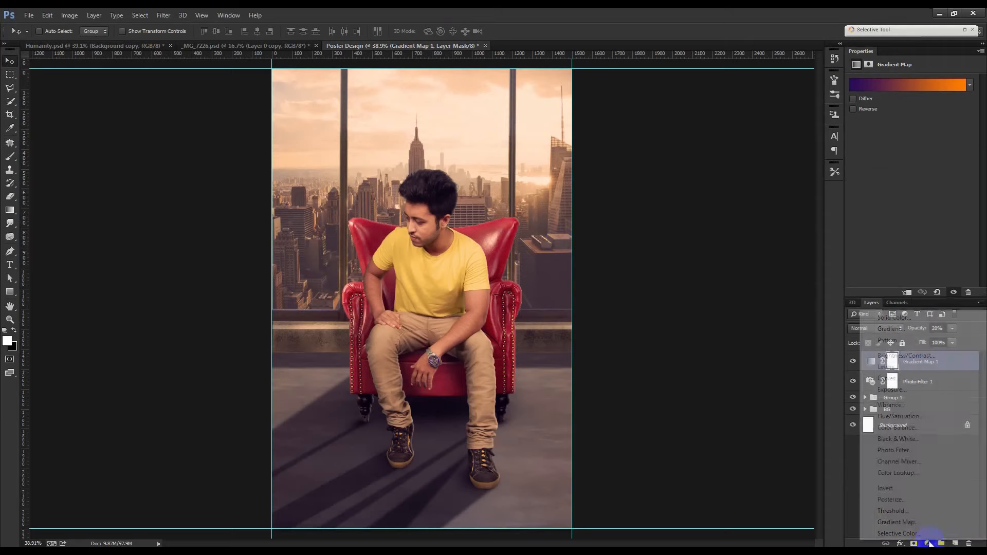
click(908, 474)
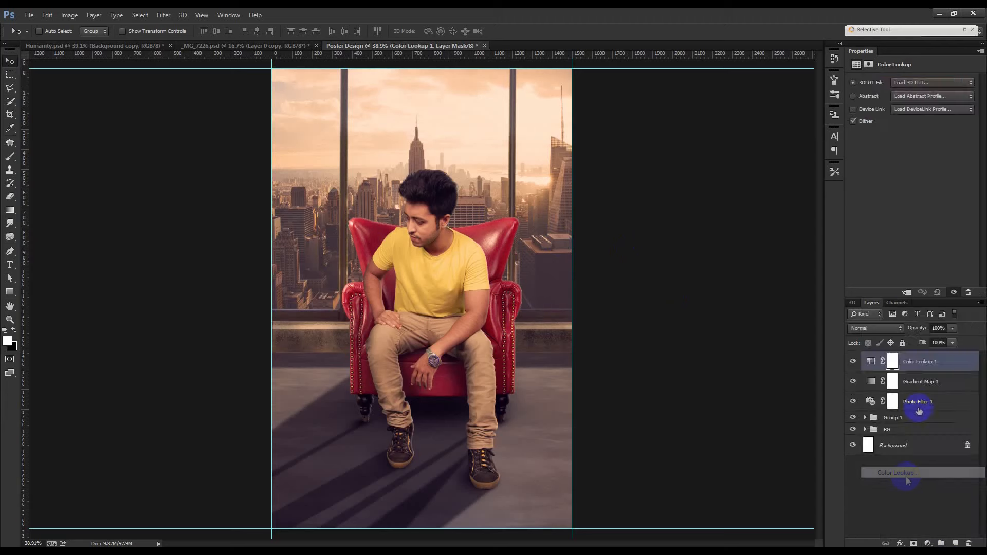
click(921, 81)
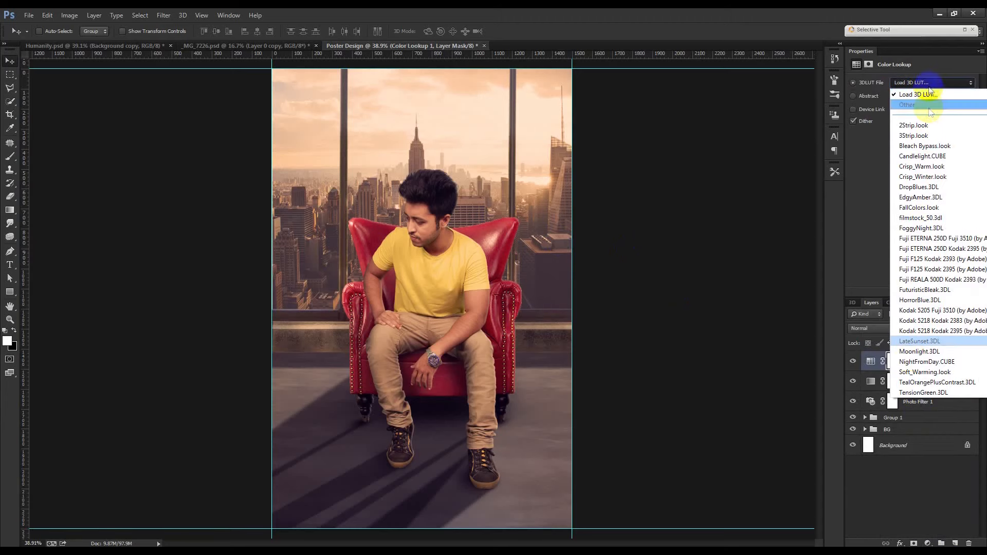
click(914, 125)
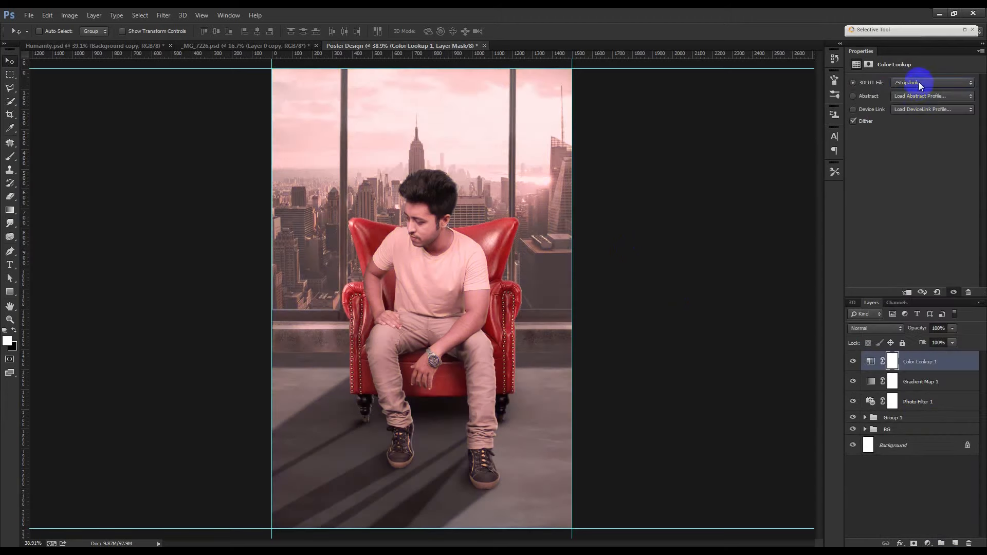
Step: Change the Color Lookup's 3DLUT file to Fuji ETERNA 250D Kodak 2395 and set the layer's opacity to 58%
scroll(919, 82, down, 4)
scroll(919, 82, down, 1)
scroll(918, 82, up, 1)
scroll(918, 82, down, 3)
scroll(919, 82, up, 1)
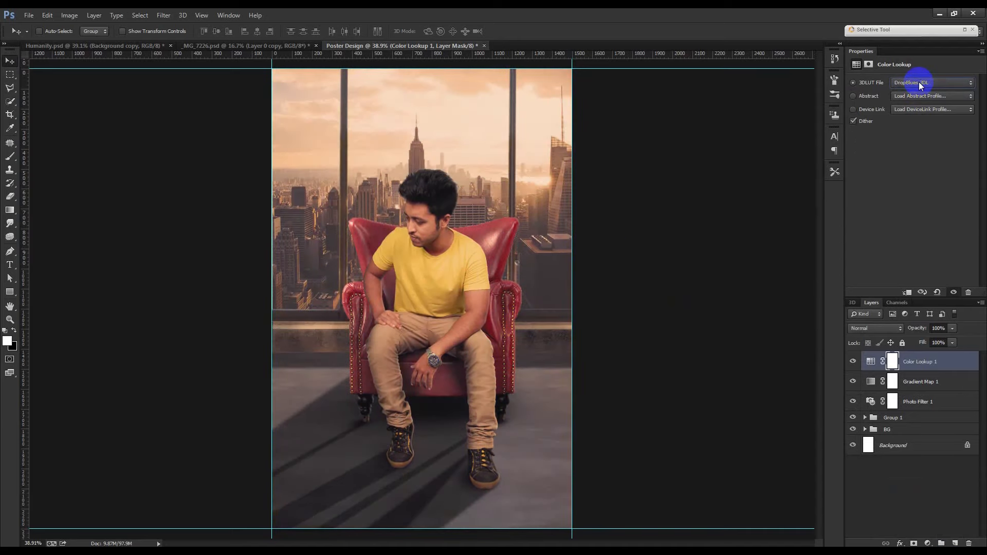
scroll(919, 82, down, 5)
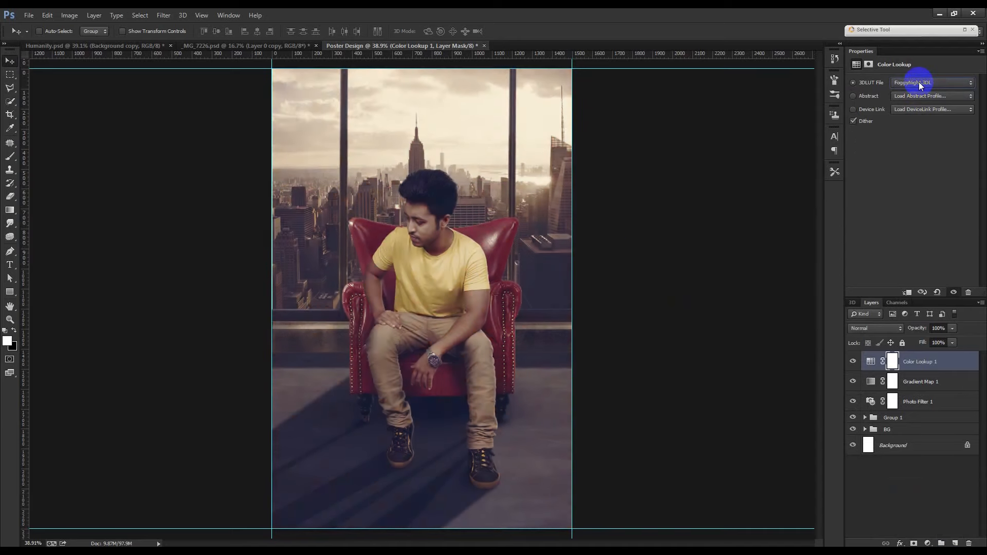
scroll(919, 82, down, 1)
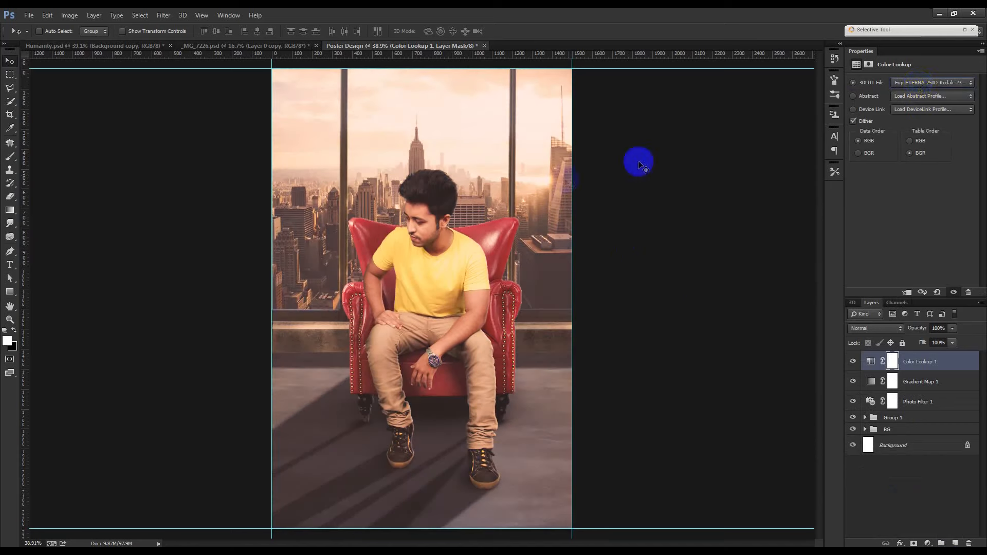
click(933, 83)
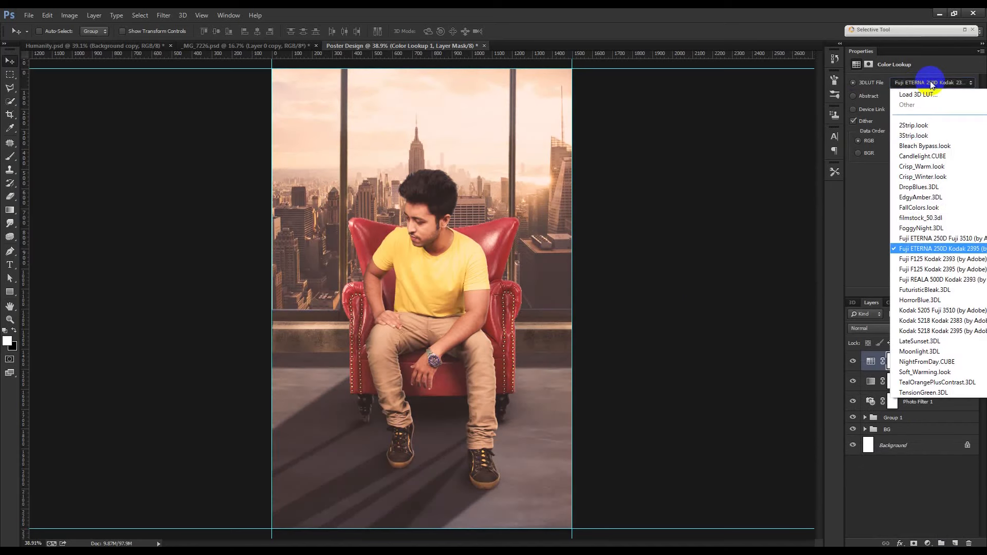
click(932, 251)
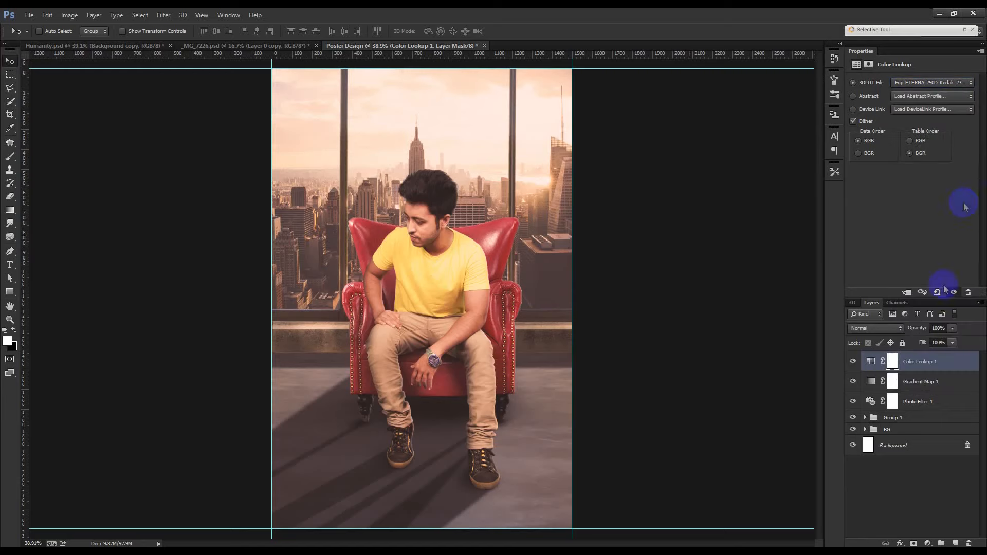
drag(922, 329, 908, 330)
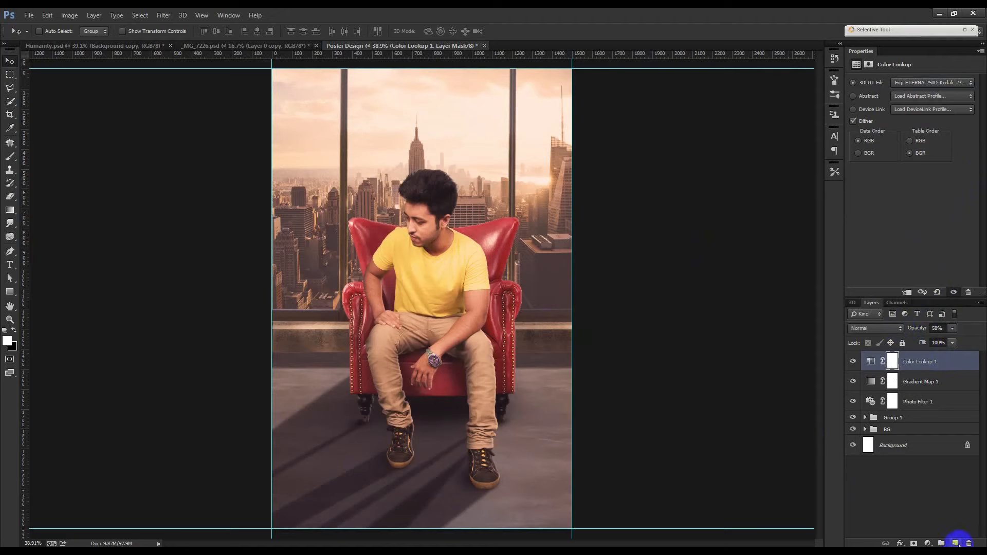
Step: Stamp the merged poster image onto a new top layer with Apply Image
click(955, 542)
key(d)
click(69, 14)
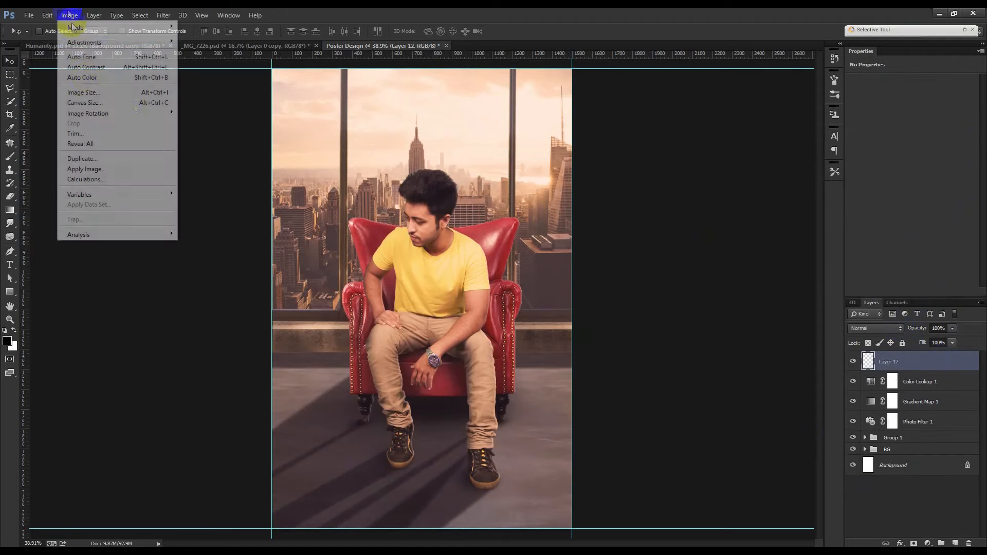
click(105, 168)
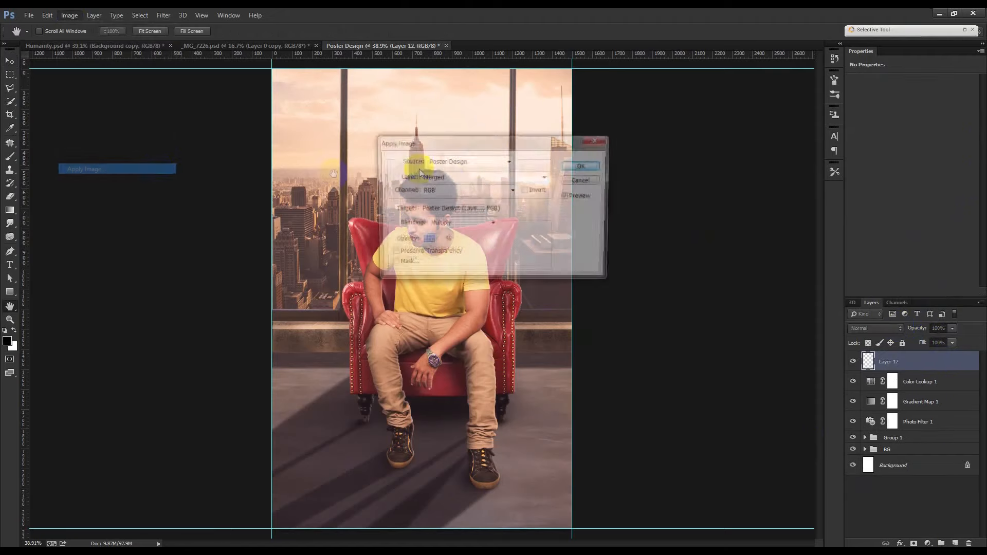
click(580, 165)
key(v)
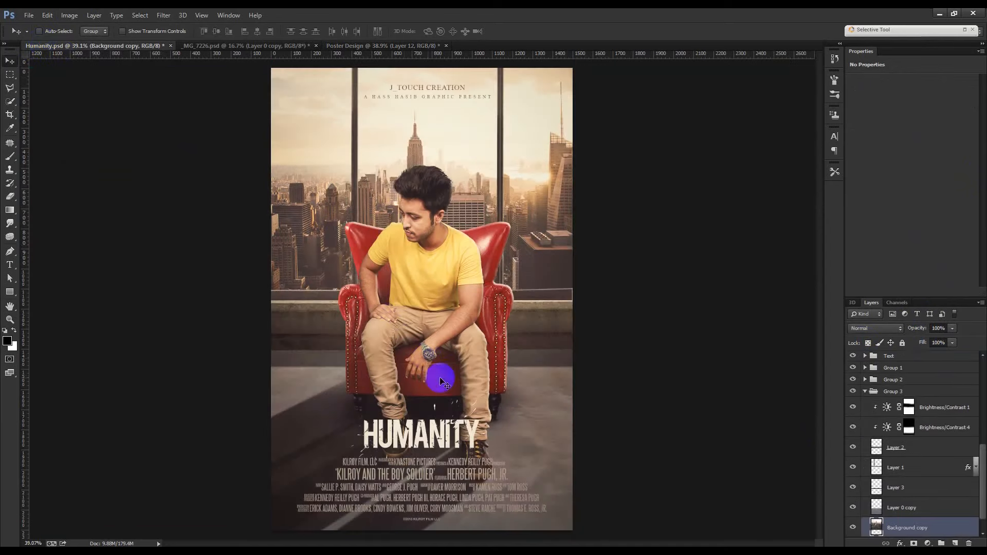
Step: Copy the Text group from Humanity.psd into the Poster Design document and align it with the poster
click(866, 394)
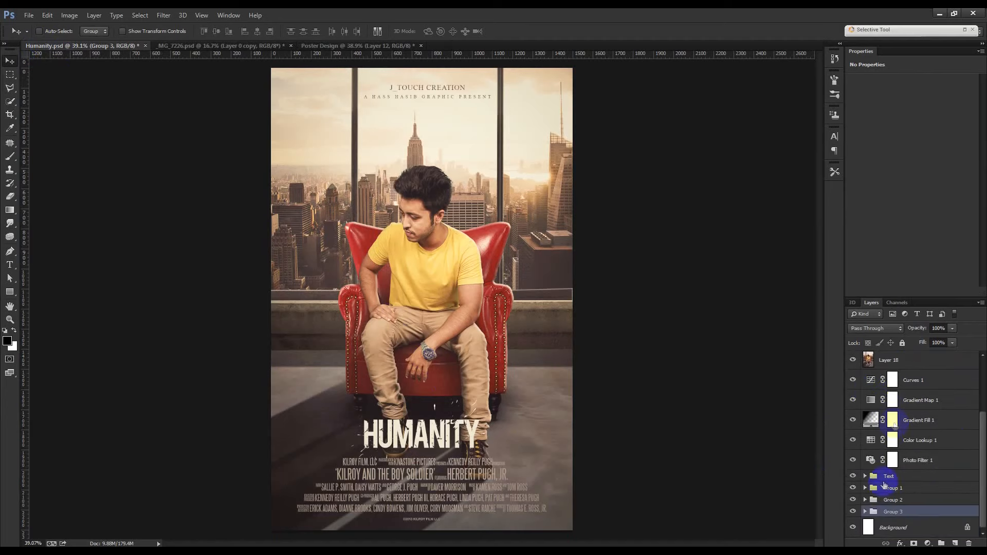
click(892, 474)
drag(569, 447, 456, 393)
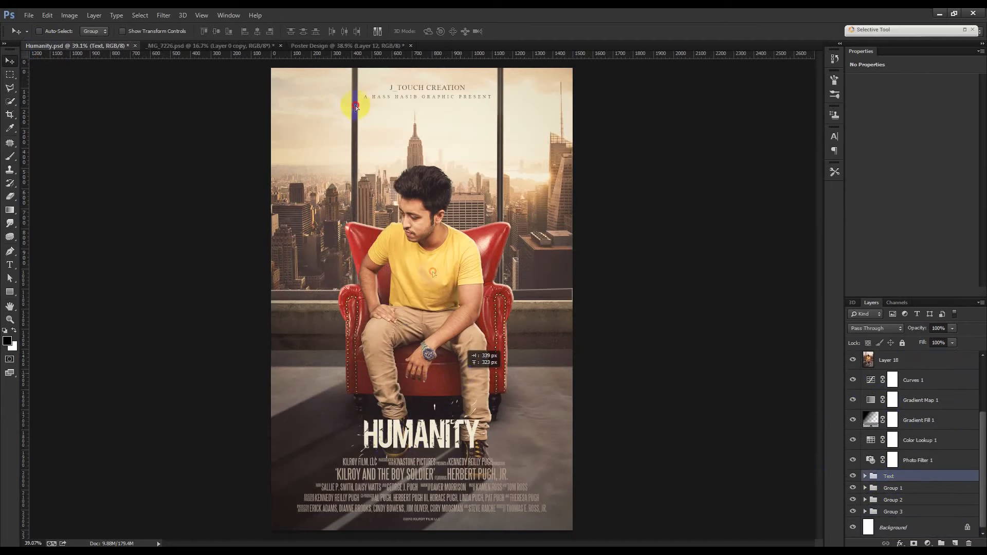
click(296, 46)
drag(413, 273, 418, 452)
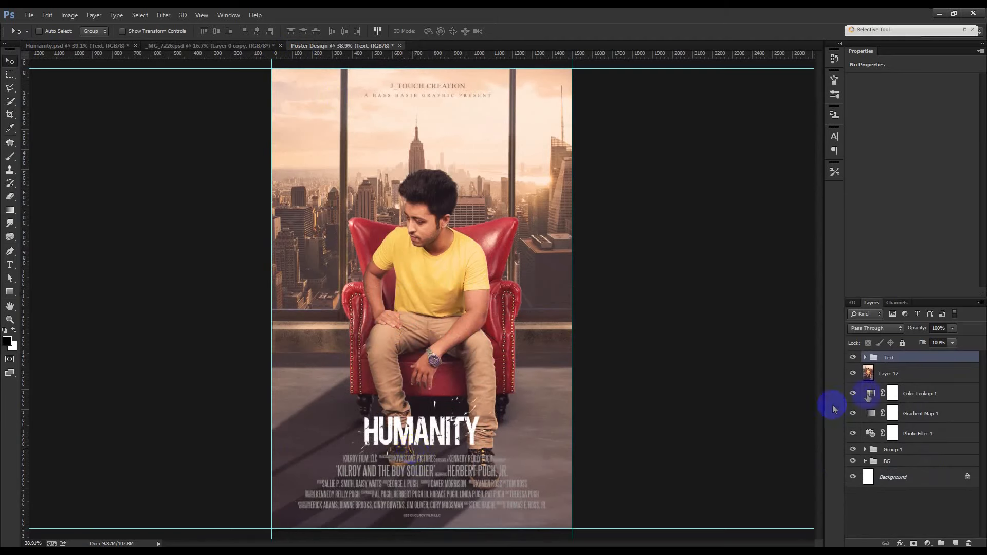
Step: Delete the merged Layer 12 and move the Text group below Photo Filter 1, directly above Group 1
click(890, 374)
key(Delete)
drag(890, 360, 894, 423)
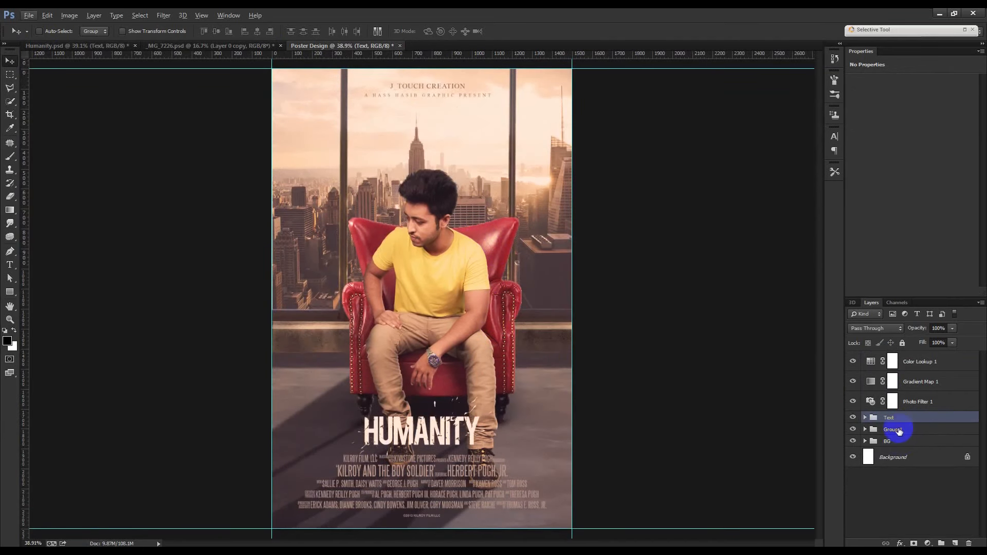
Step: Add a reversed radial black-to-transparent Gradient Fill between Group 1 and the Text group, and lower its opacity
click(900, 431)
click(927, 543)
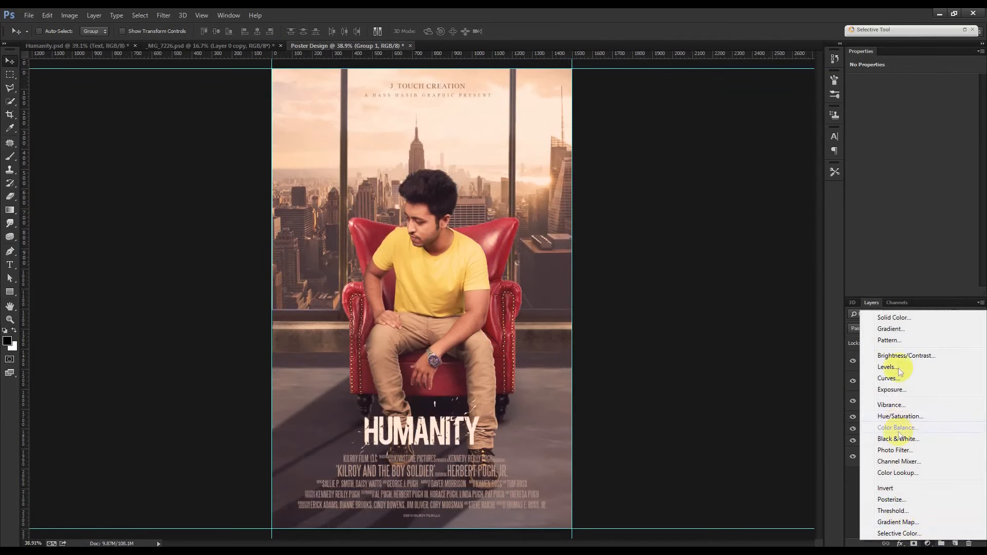
click(893, 329)
click(810, 153)
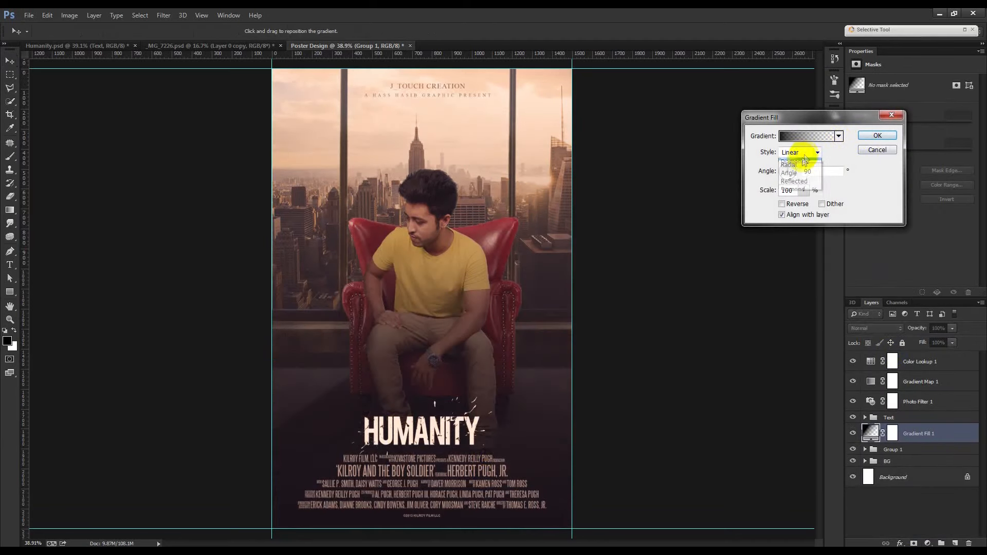
click(800, 167)
click(782, 204)
drag(568, 160, 537, 160)
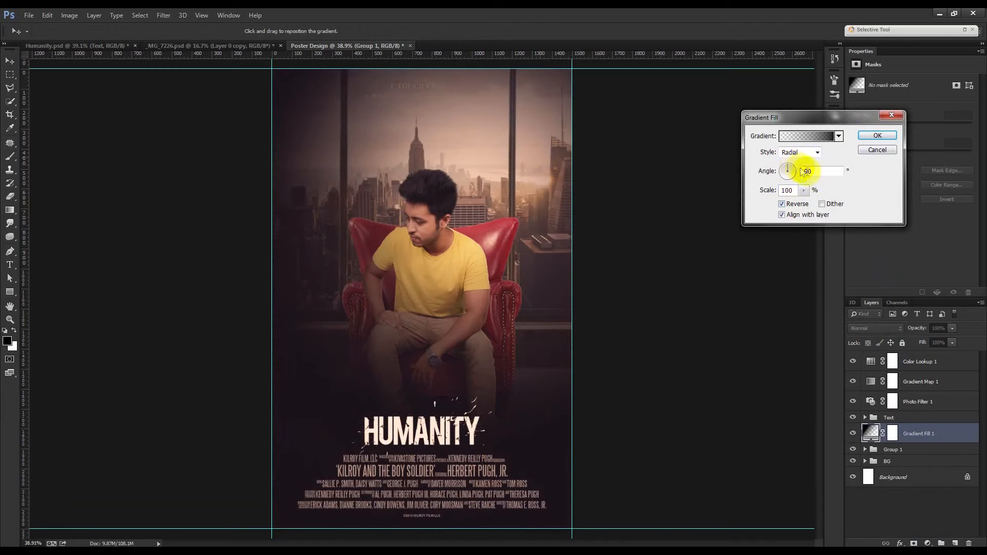
click(878, 136)
drag(918, 329, 882, 326)
Step: Create a new layer above Color Lookup 1 and fill it with the merged poster using Apply Image
click(917, 362)
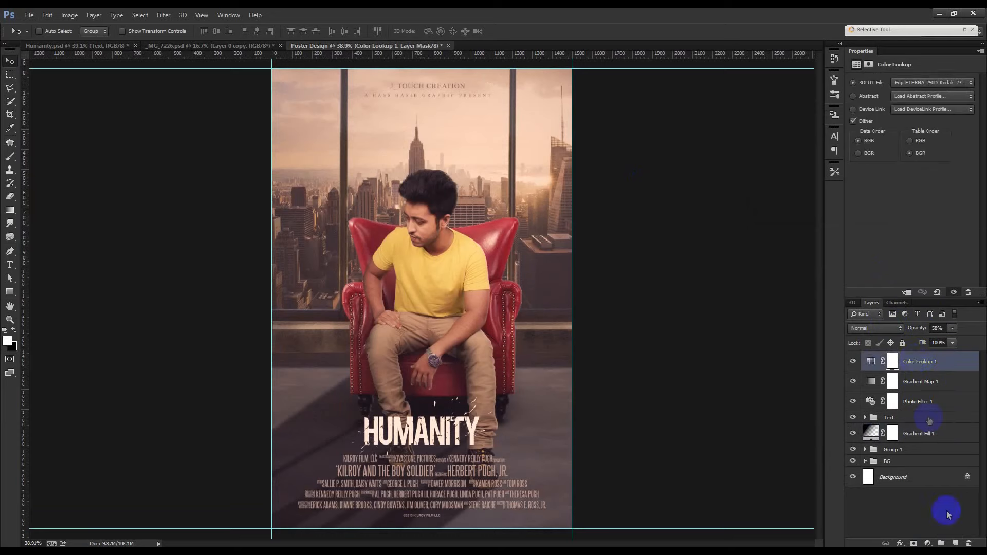
click(955, 544)
click(70, 15)
click(100, 168)
click(584, 166)
Step: In Camera Raw, set Temperature -3, Tint -21, Exposure -0.10, Highlights +20, Shadows +27, Whites +18, Clarity +17 and Vibrance +28
click(163, 16)
click(190, 77)
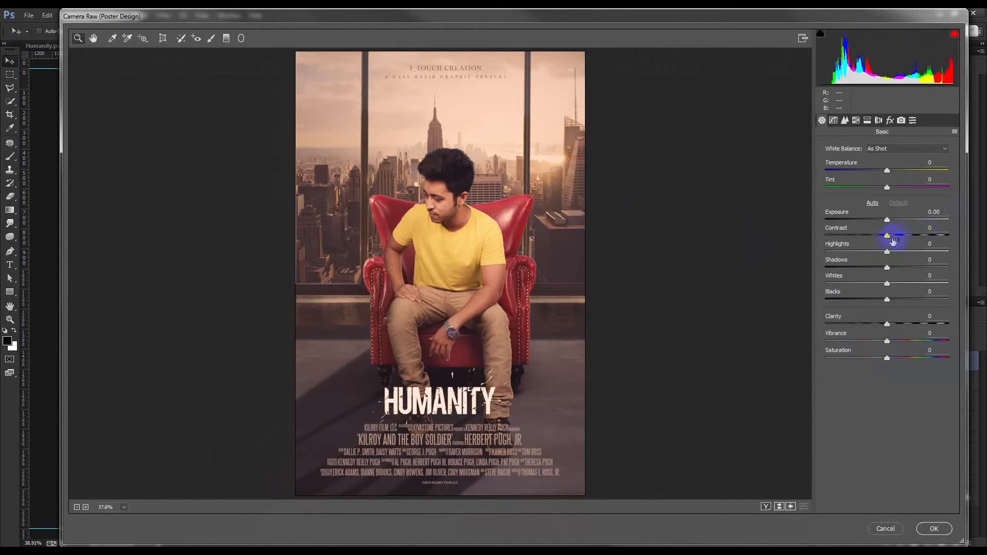
mouse_move(887, 190)
mouse_down()
mouse_move(873, 188)
mouse_move(894, 169)
mouse_move(885, 173)
mouse_up()
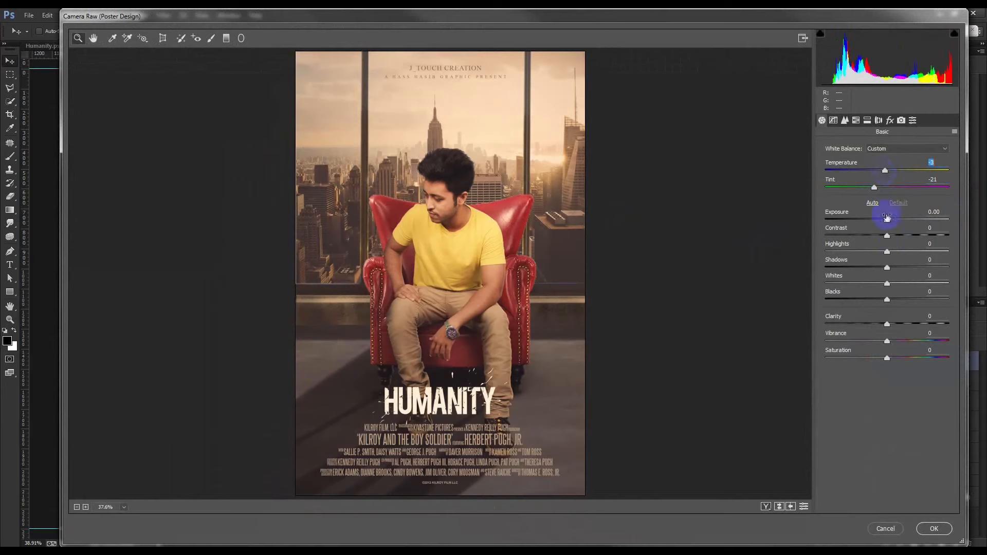
mouse_move(890, 342)
mouse_down()
mouse_move(911, 344)
mouse_move(898, 325)
mouse_up()
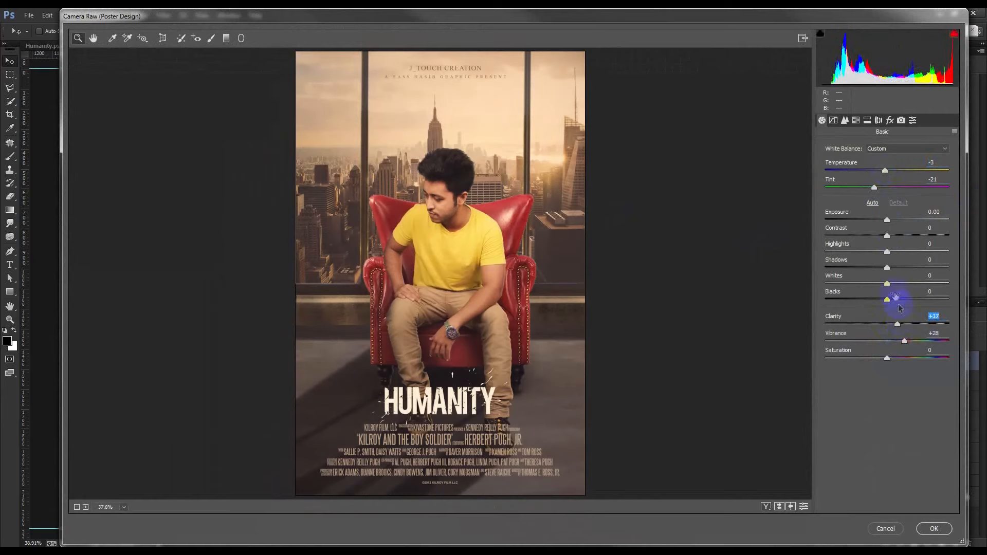
drag(886, 284, 897, 259)
drag(890, 220, 889, 213)
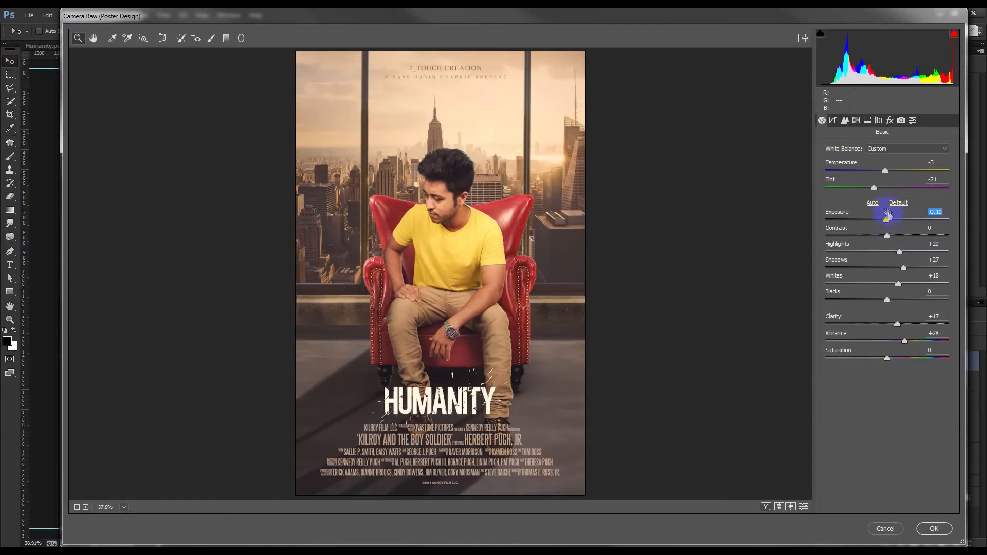
Step: Apply a post-crop vignette of -27, then lower the oranges' saturation to about -12 and raise their luminance
click(891, 120)
drag(888, 292, 872, 291)
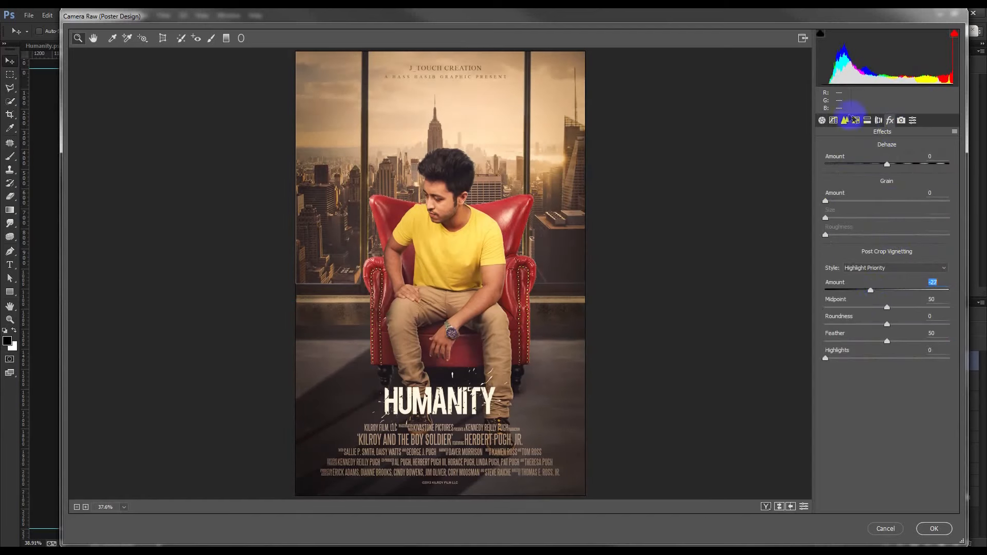
click(857, 120)
mouse_move(888, 213)
mouse_down()
mouse_move(871, 211)
mouse_move(890, 210)
mouse_move(881, 214)
mouse_up()
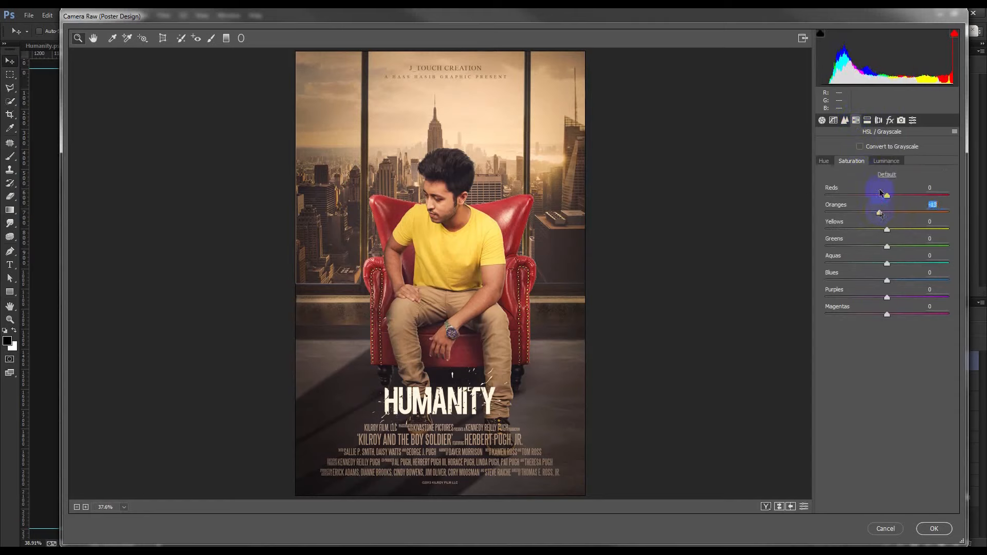
click(869, 121)
click(857, 120)
click(886, 161)
drag(888, 215, 905, 215)
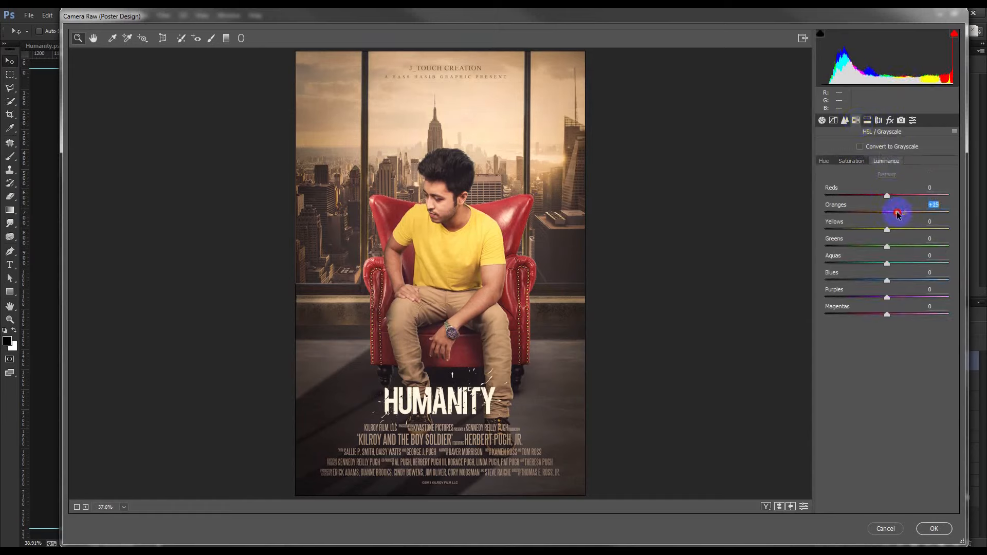
Step: Raise the parametric tone curve's Lights to +9 and increase the sharpening amount slightly
click(834, 120)
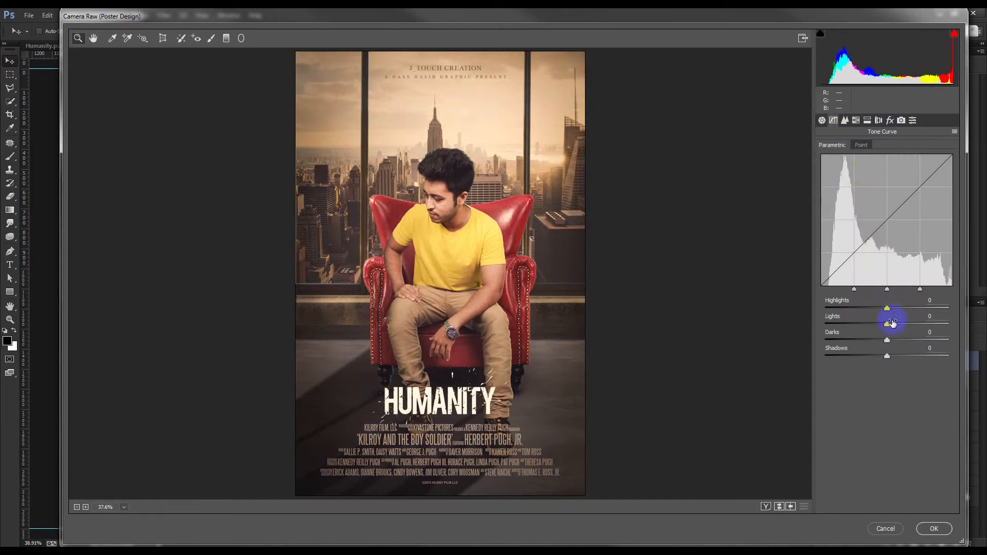
drag(888, 325, 893, 324)
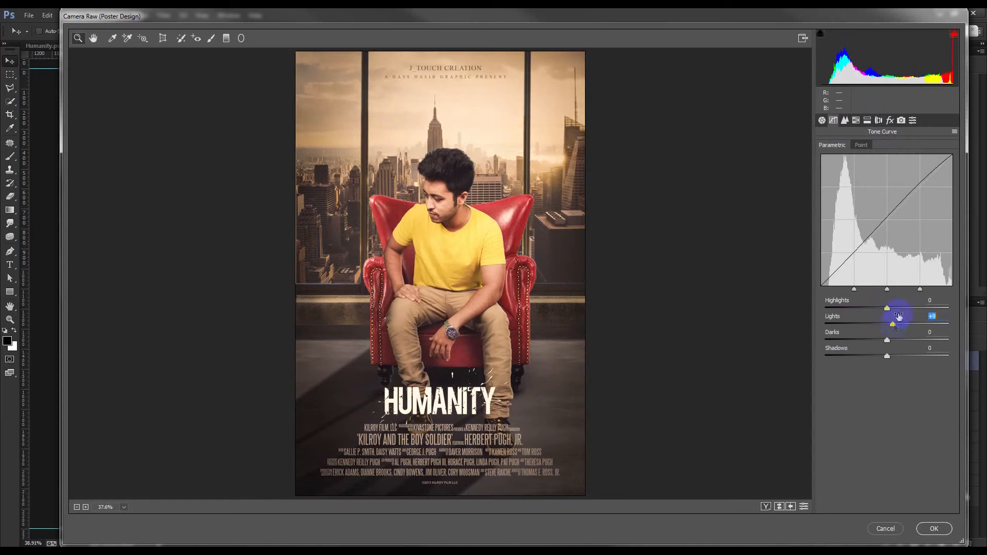
click(843, 123)
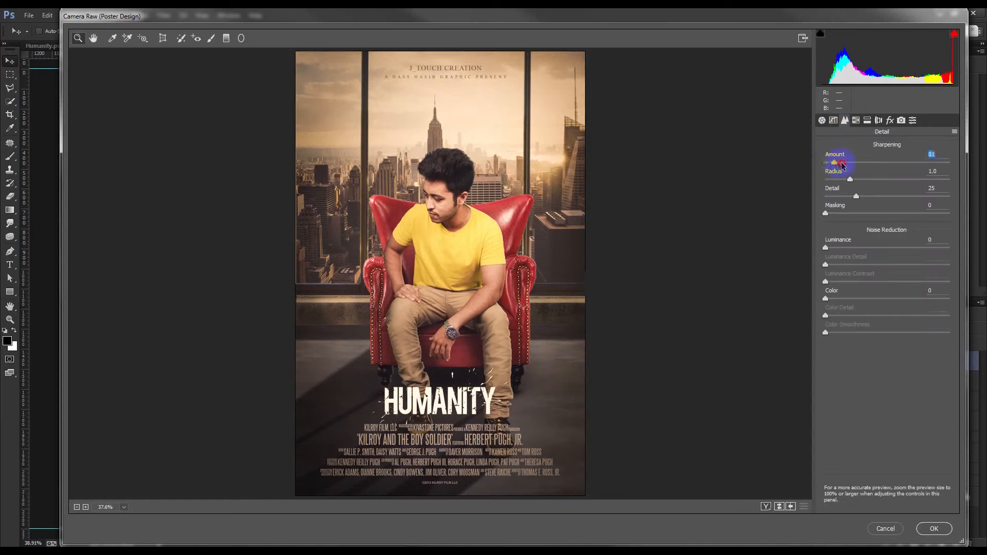
Step: Set Vibrance to +40, Tint to -28 and Temperature to -6, and apply the Camera Raw filter
click(822, 121)
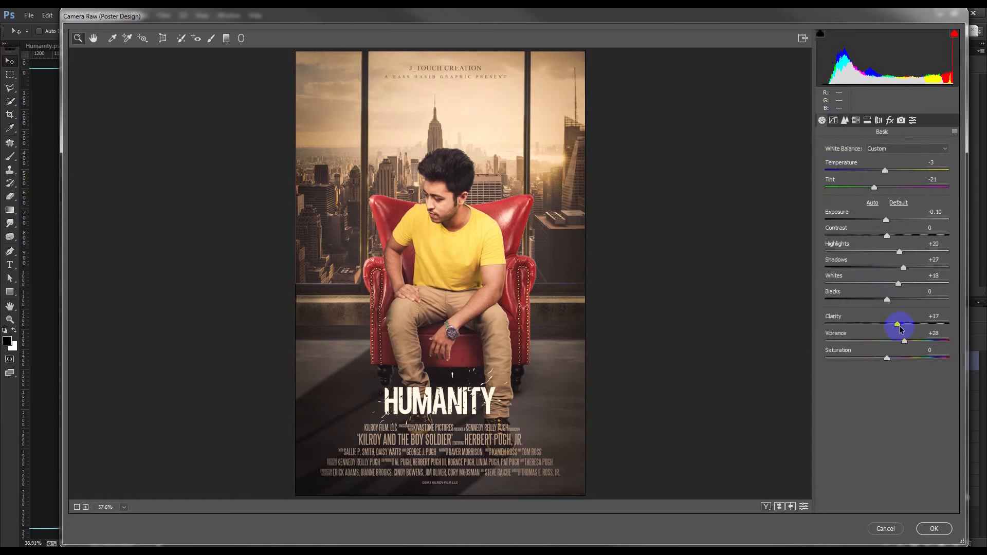
drag(906, 342, 917, 343)
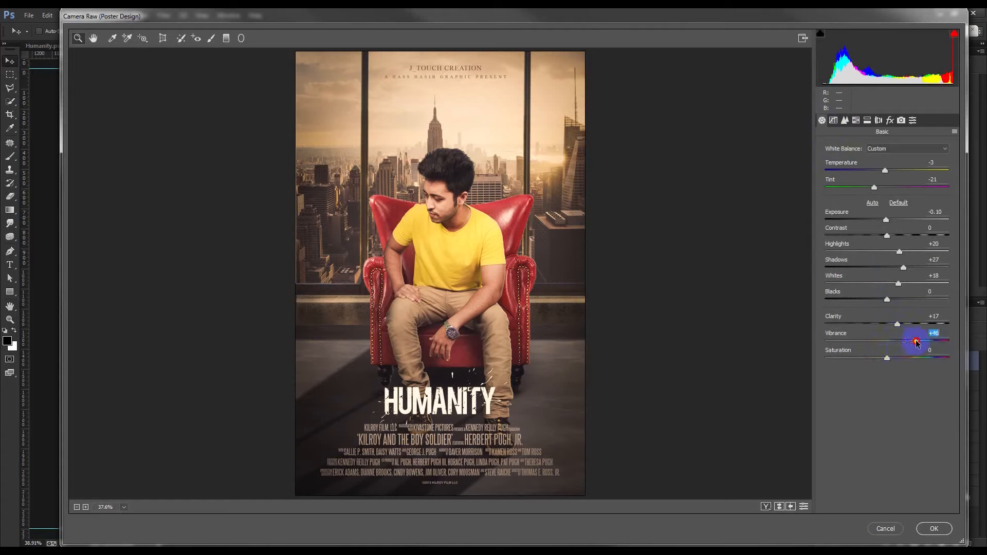
drag(875, 188, 884, 172)
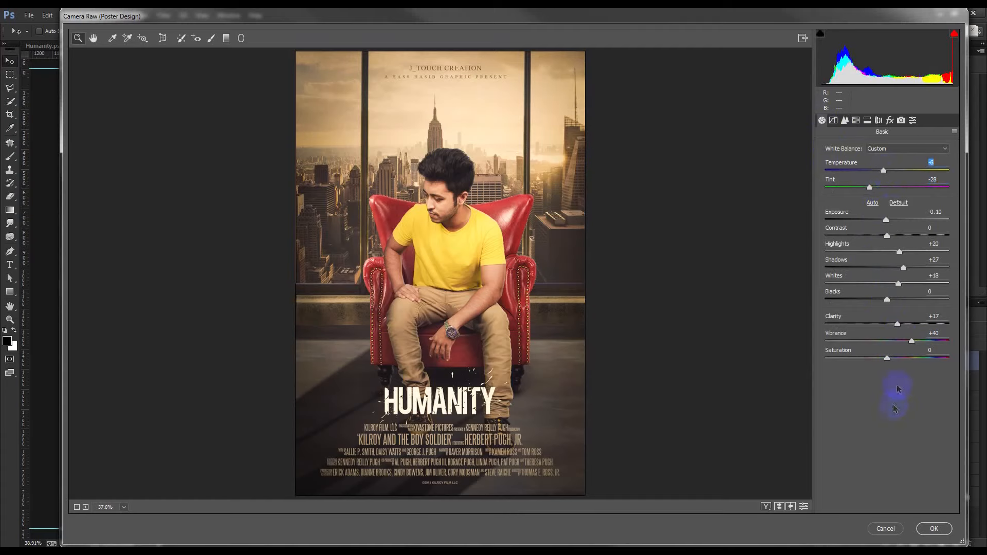
mouse_move(901, 286)
mouse_down()
mouse_move(886, 283)
mouse_move(900, 288)
mouse_up()
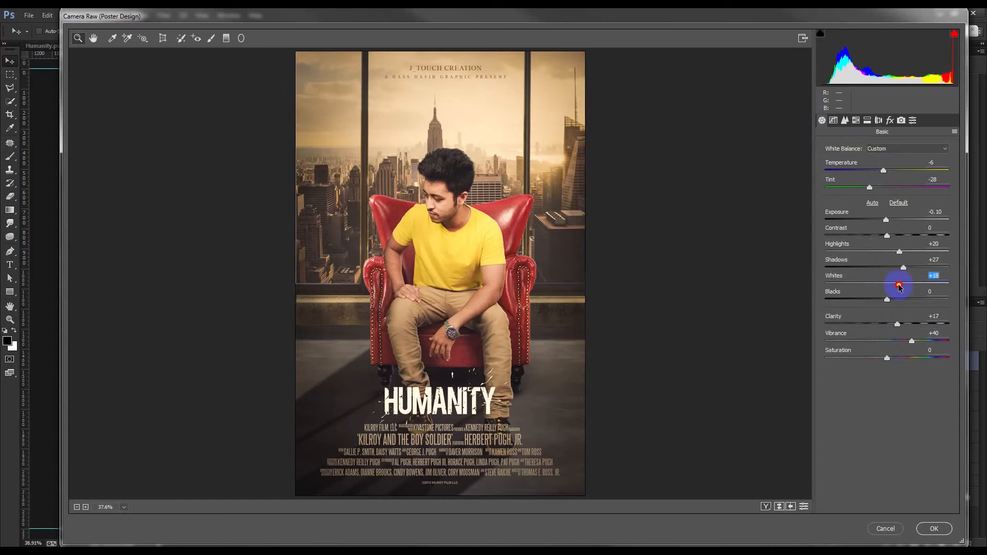
click(935, 530)
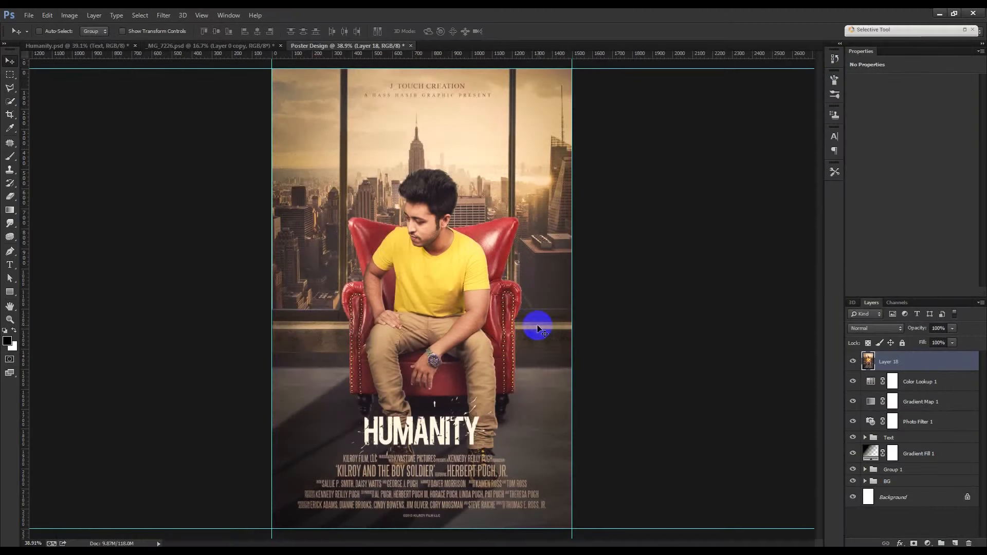
Step: Compare the graded poster with the finished Humanity.psd and examine the whole composition
click(111, 48)
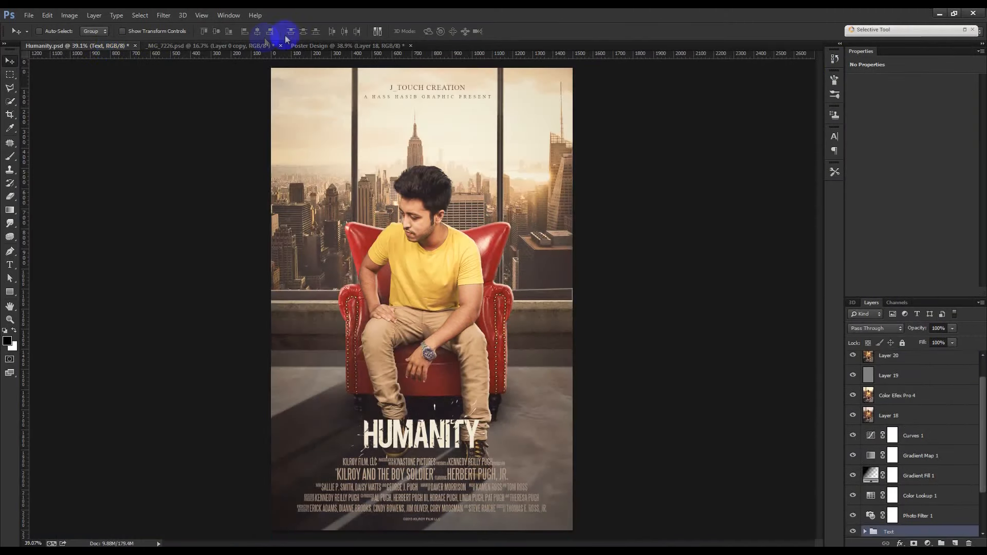
click(333, 51)
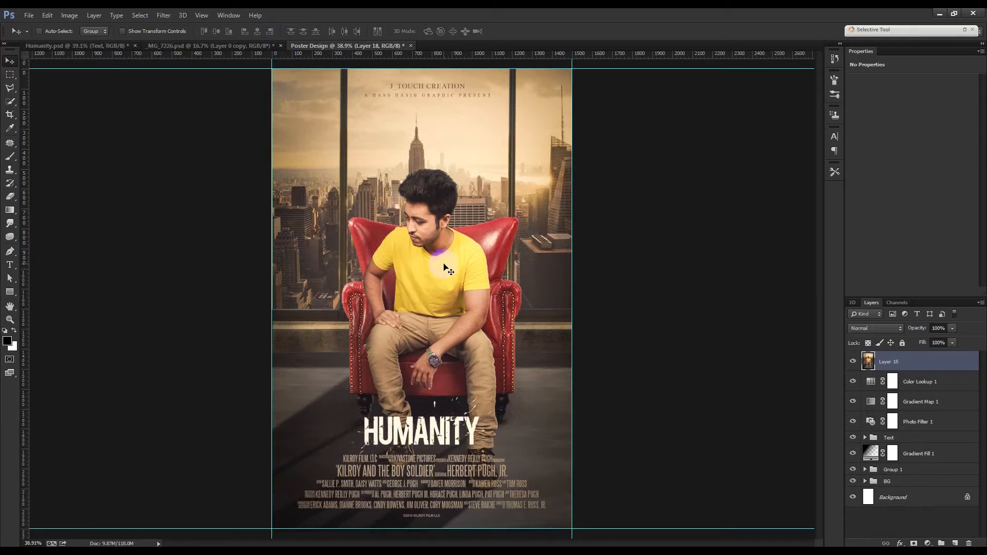
key(ctrl+minus)
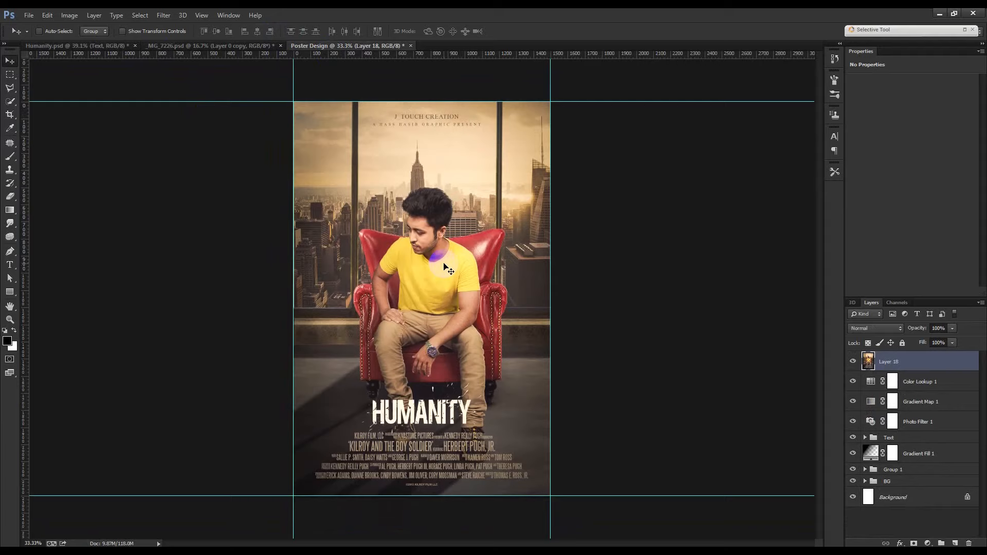
click(493, 281)
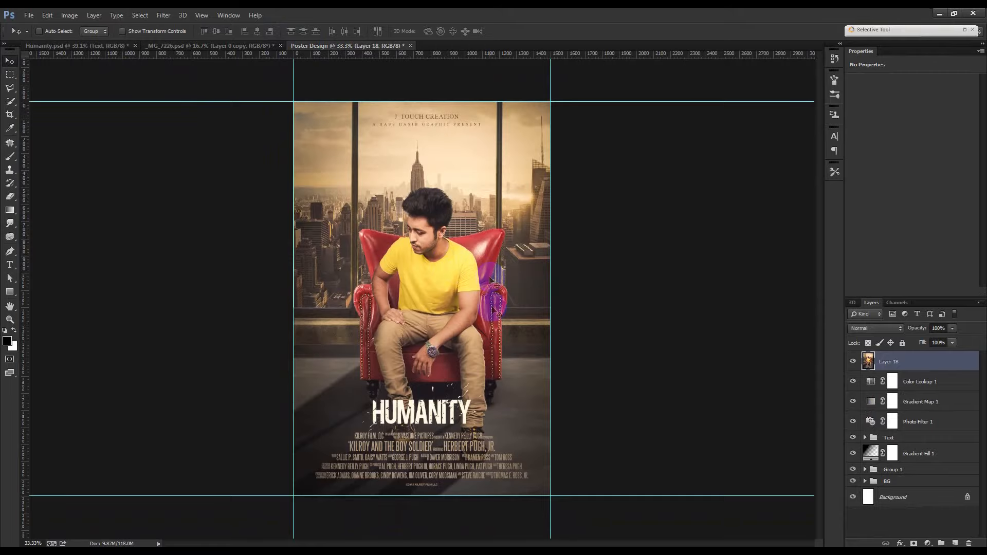